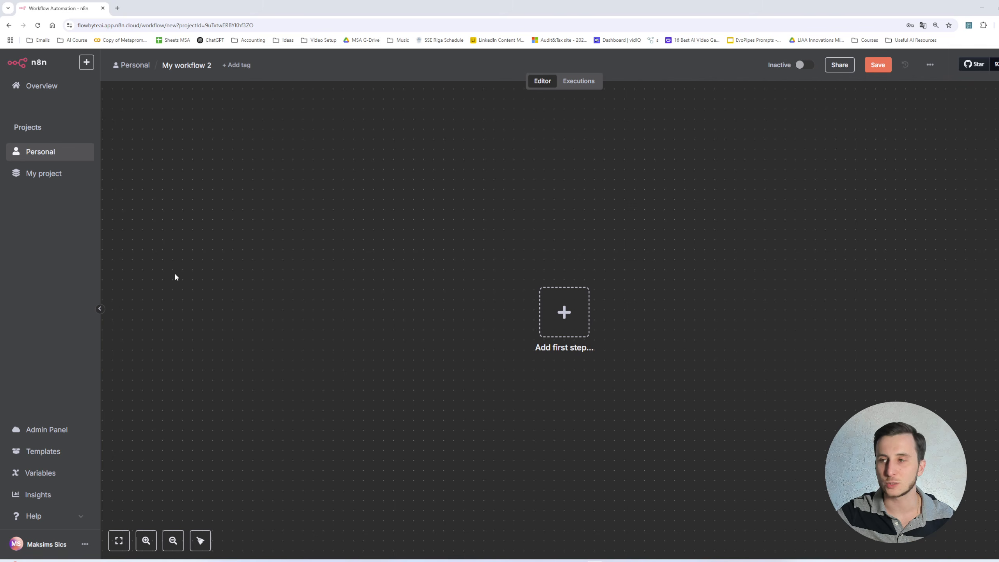
- Add an On form submission trigger and set the form title to 'Candidate Submission Fom'
left_click(564, 313)
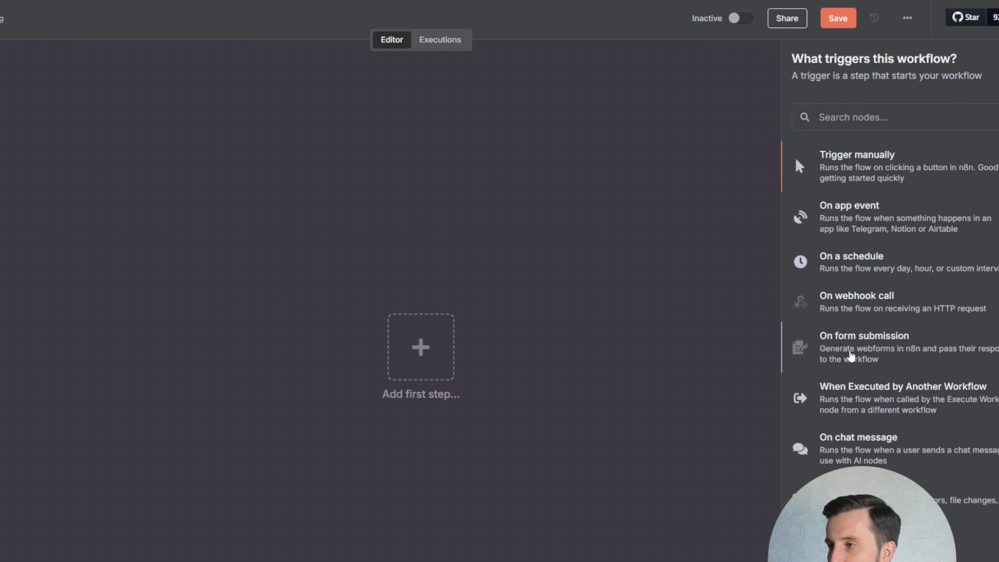
left_click(826, 348)
left_click(433, 189)
left_click(345, 232)
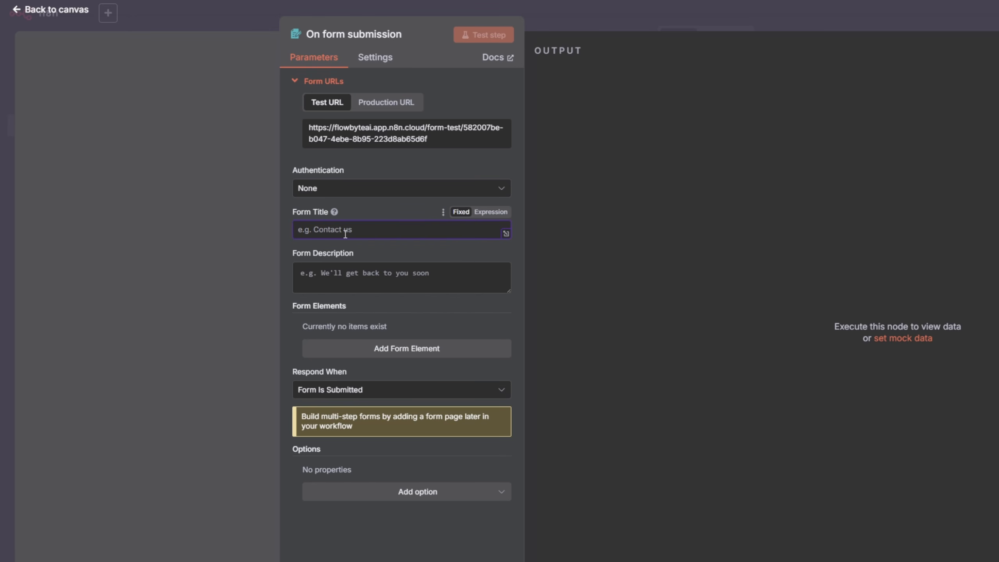
type("Candidate Submission Frm")
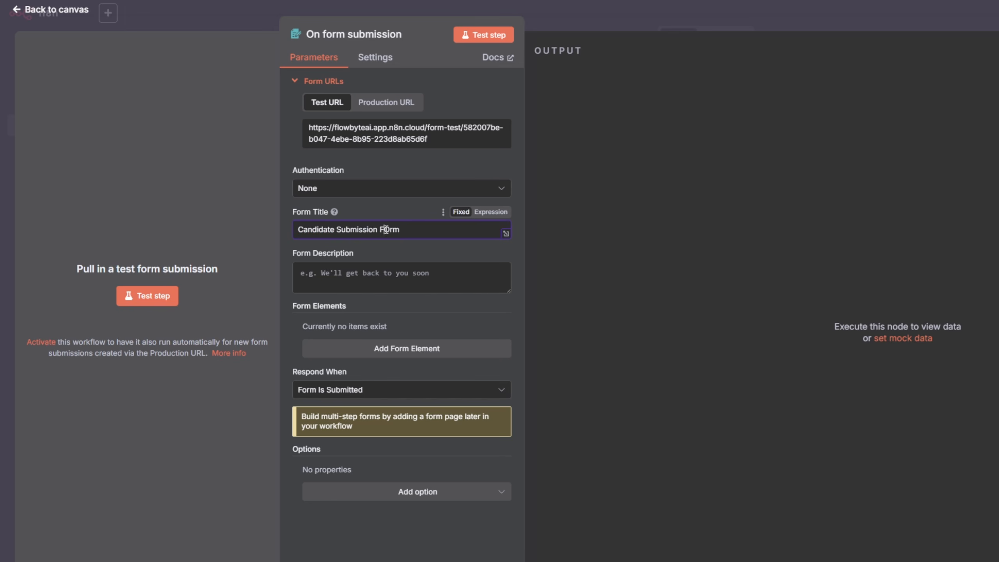
- Set the form description to 'Please submit the specifics of a candidate you are looking to attract.'
key("Tab")
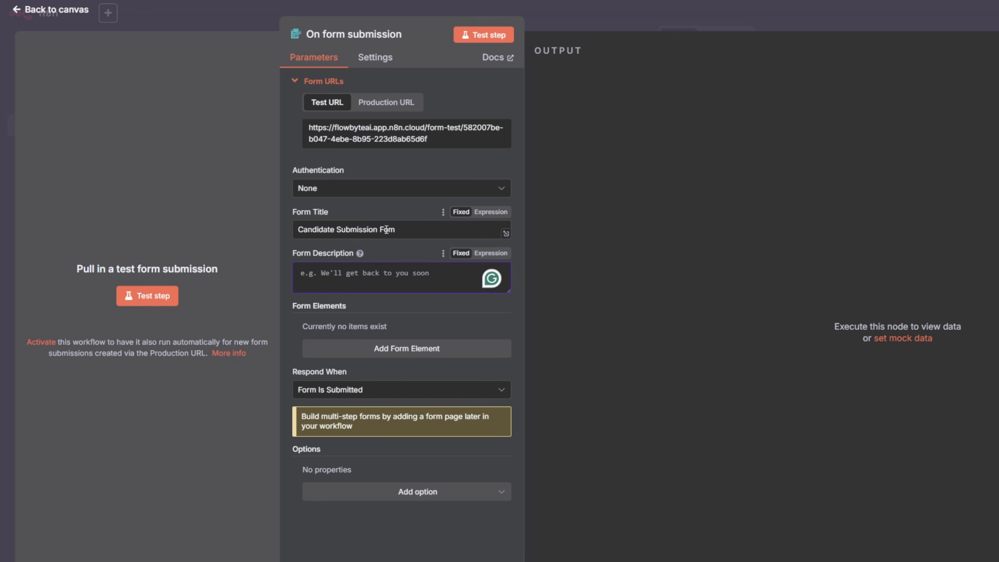
type("Please submit the specifics of a candidate you are looking to attract.")
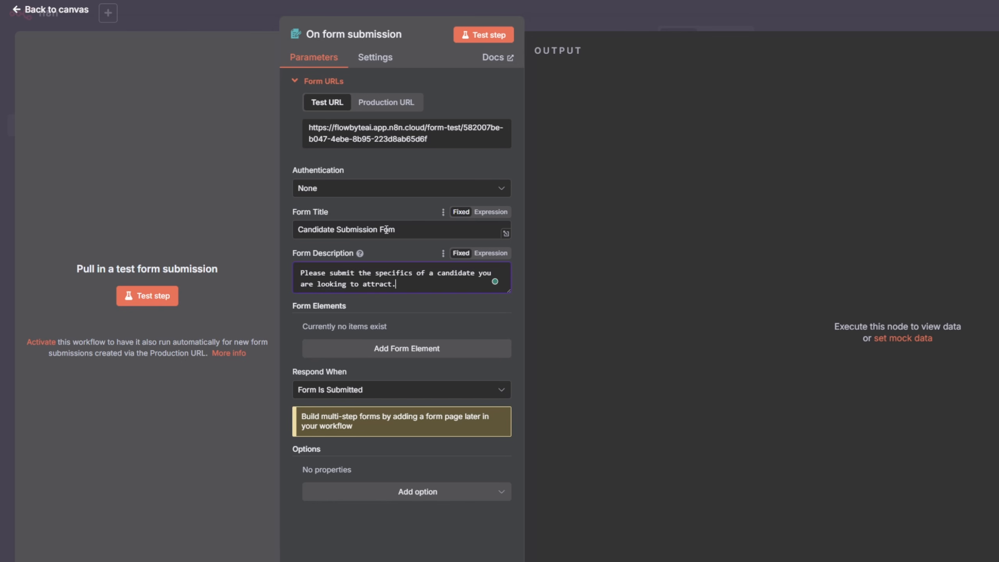
- Add a text form element named 'What candidate are u looking for and how many?' with placeholder '20 Marketing experts in Germany'
left_click(403, 349)
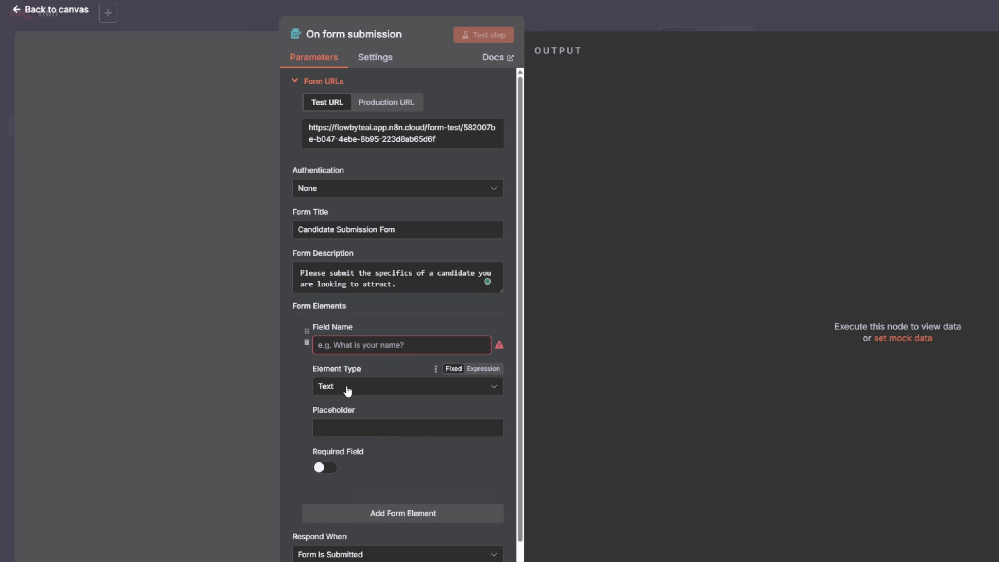
left_click(366, 348)
type("What candidate are u looking for and how ma")
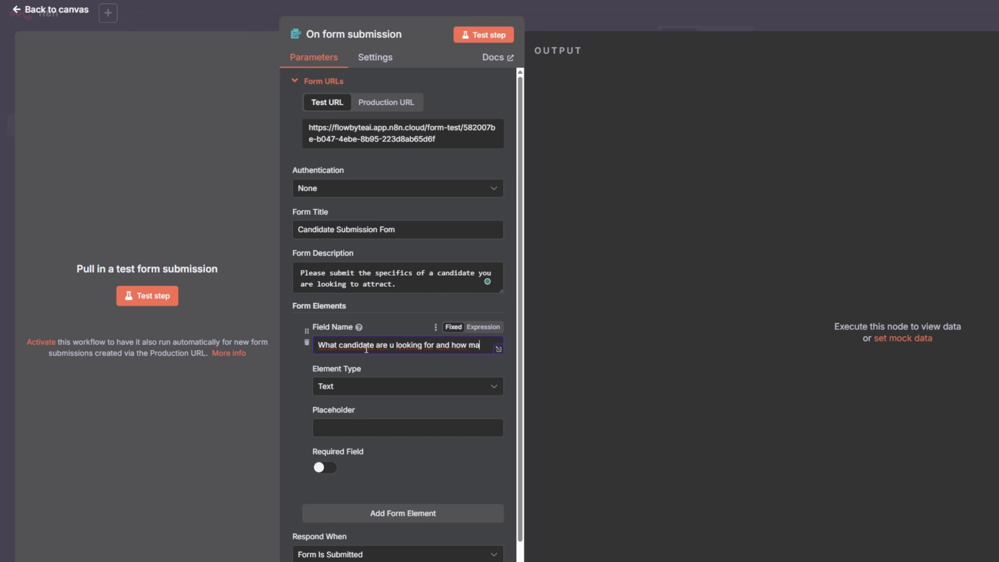
key("Tab")
key("Tab")
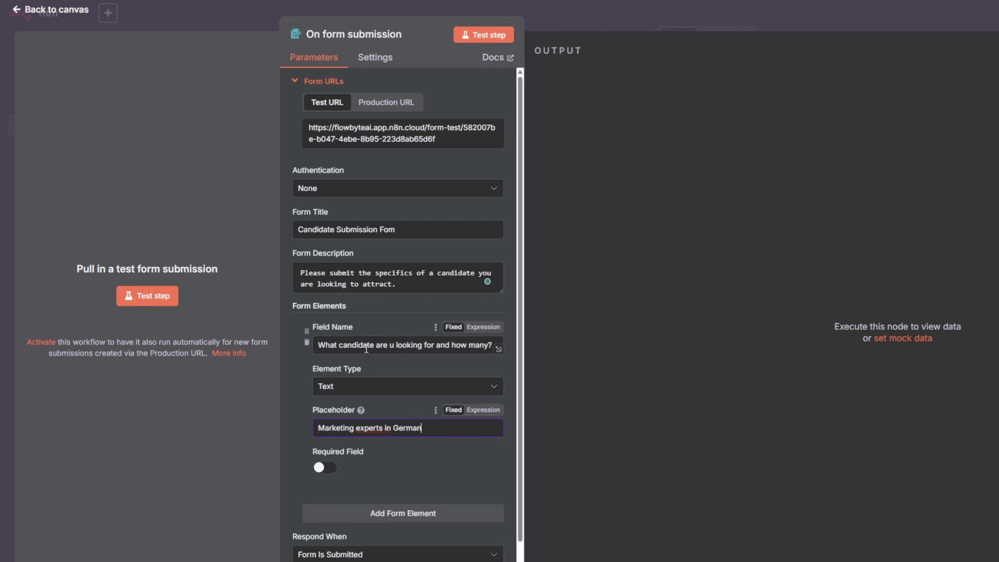
type("20")
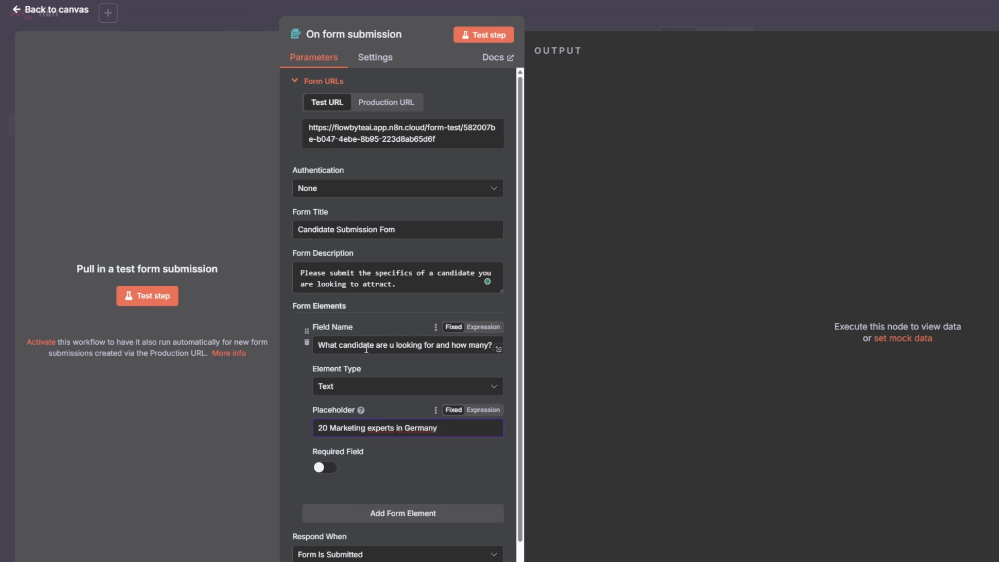
- Test the form trigger by submitting '20 marketing experts in Germany' through the test form and closing its window
scroll(420, 432, "down", 2)
scroll(420, 448, "up", 2)
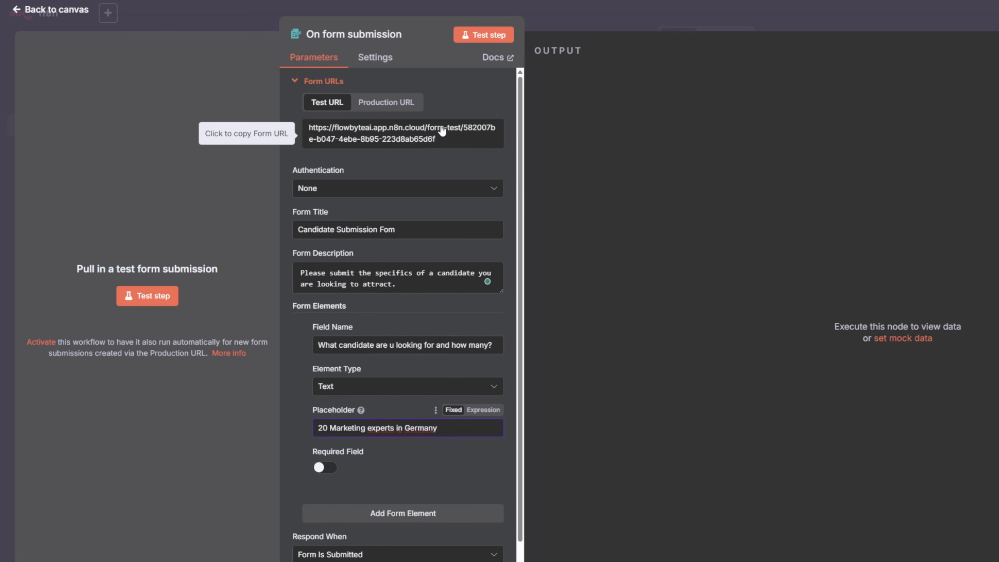
left_click(484, 35)
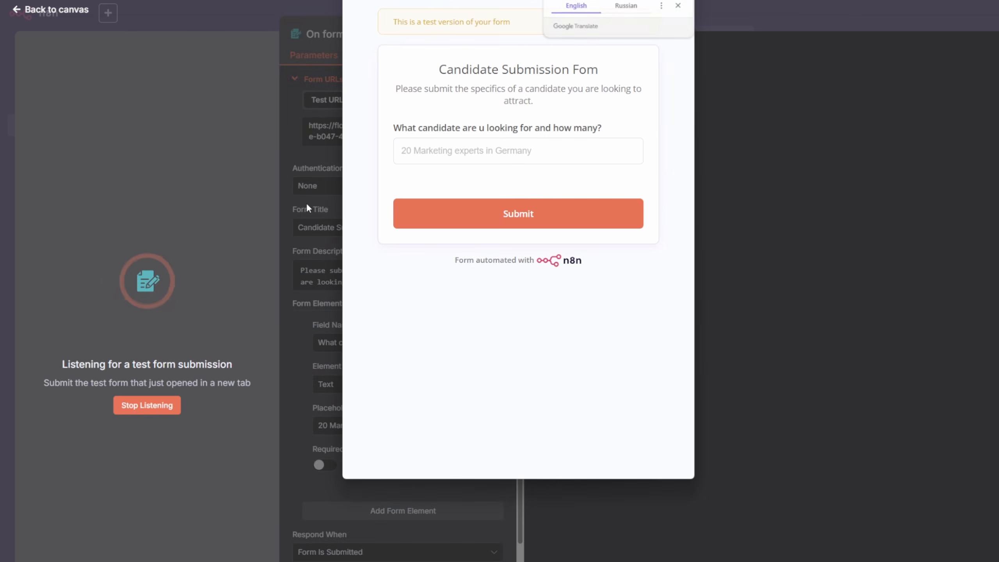
left_click(546, 151)
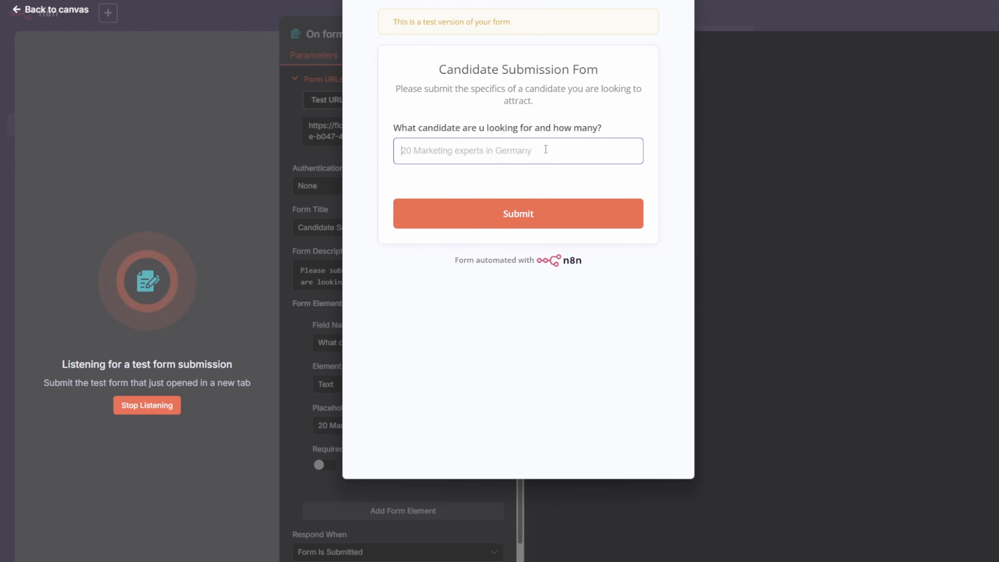
type("20 marketing experts in Germany")
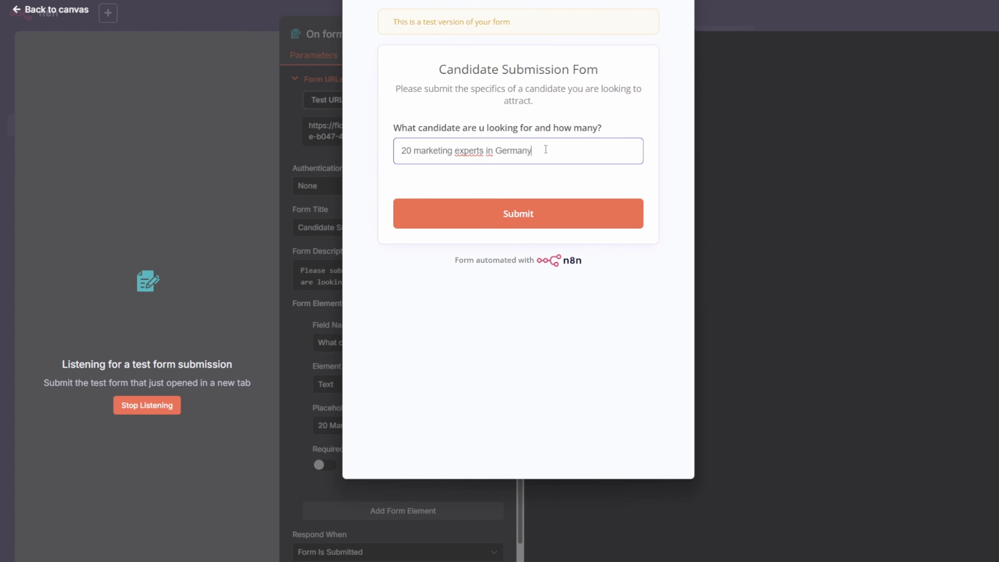
left_click(530, 214)
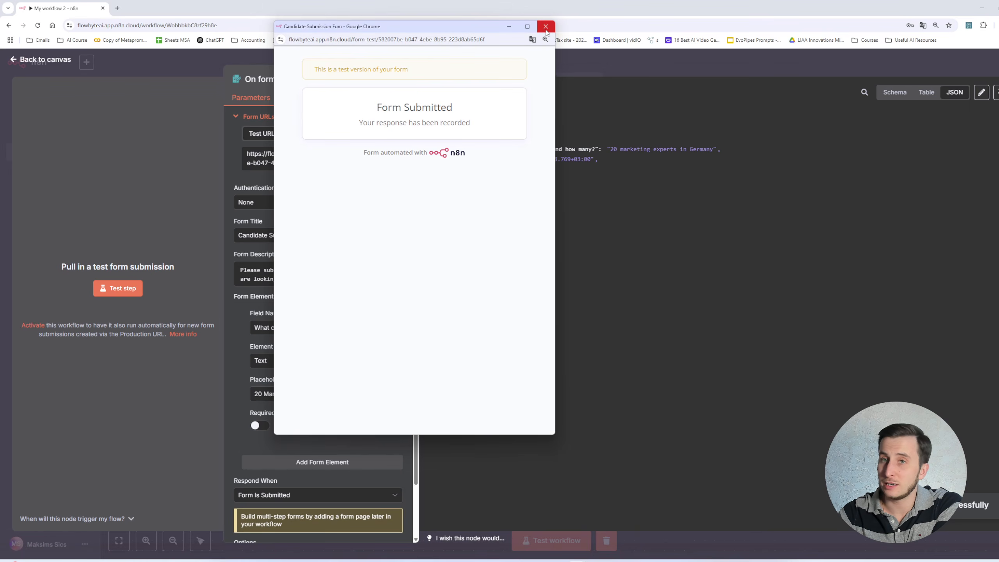
left_click(546, 29)
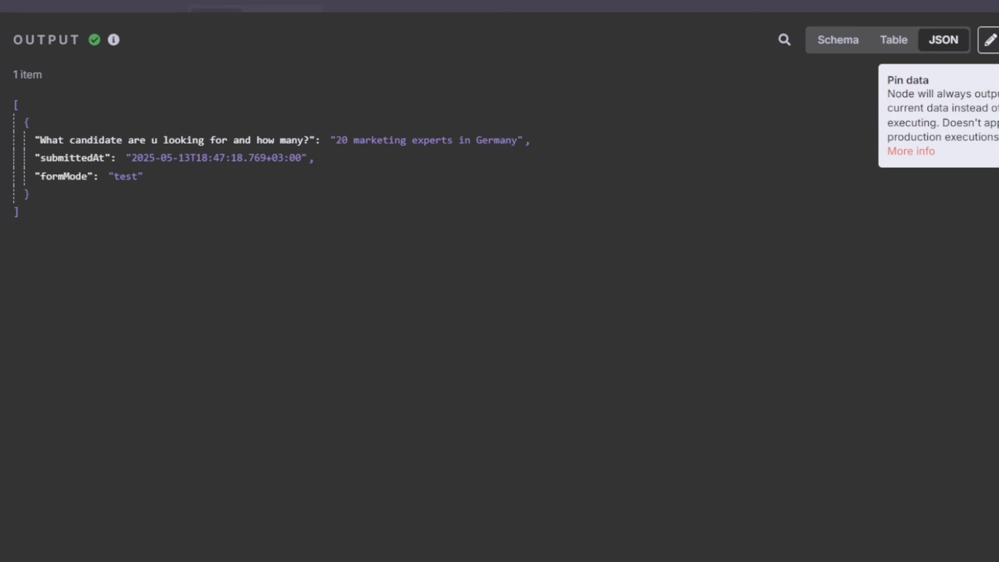
- Pin the form trigger's output data and return to the workflow canvas
left_click(989, 40)
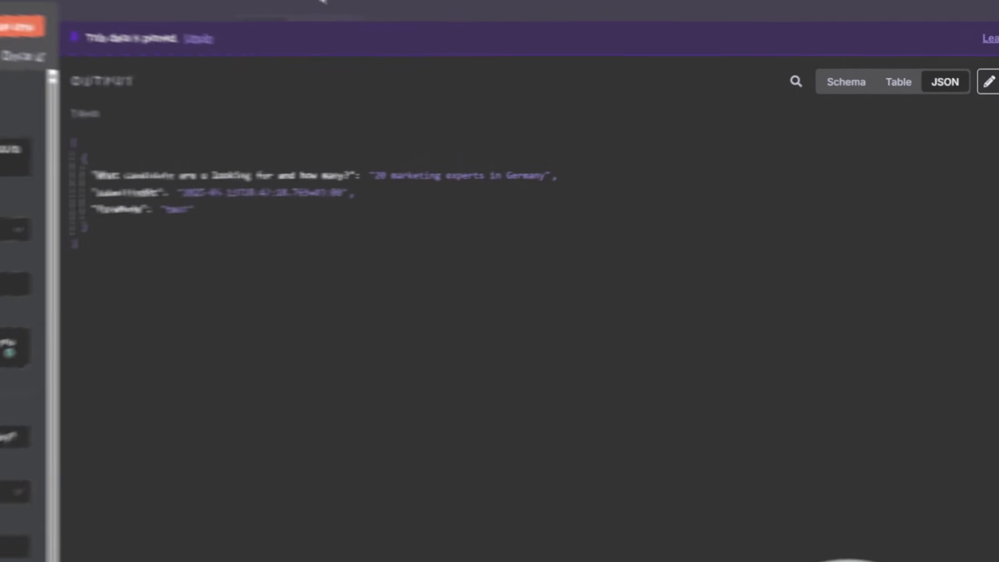
left_click(322, 1)
left_click_drag(567, 221, 430, 188)
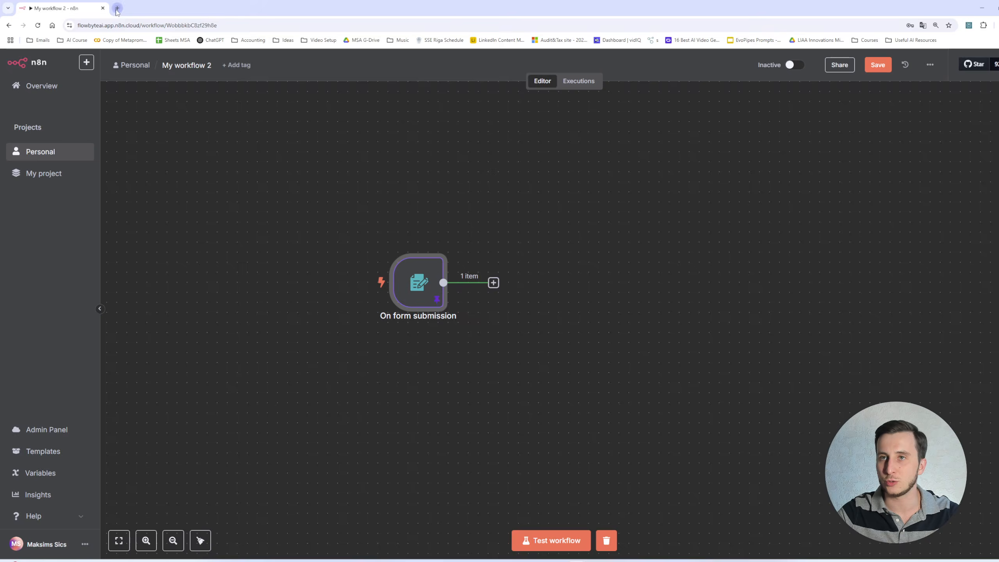
- Open apify.com in a new browser tab and go to the Apify Console
left_click(117, 8)
type("apify")
key("Return")
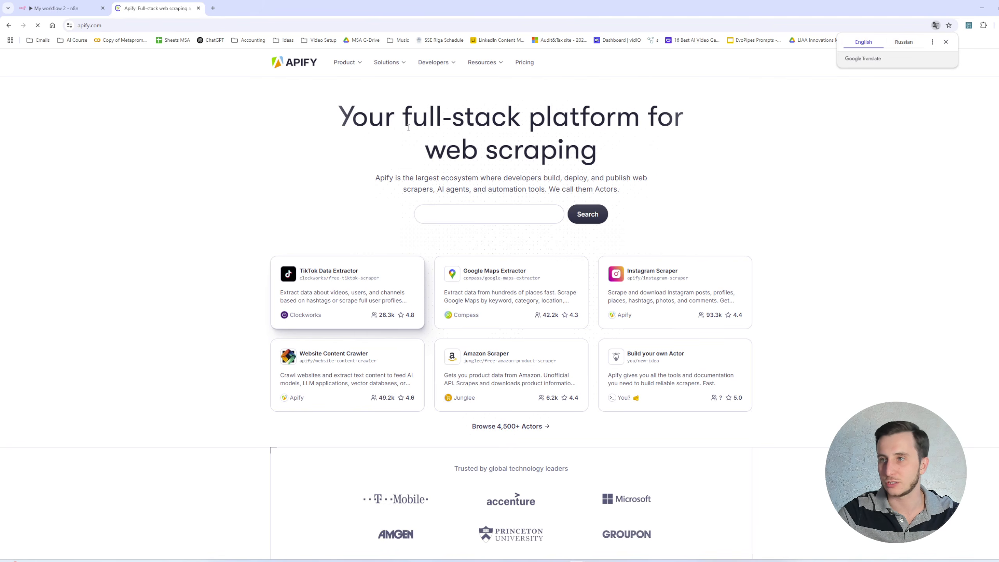
type("Scrape TikTok profiles")
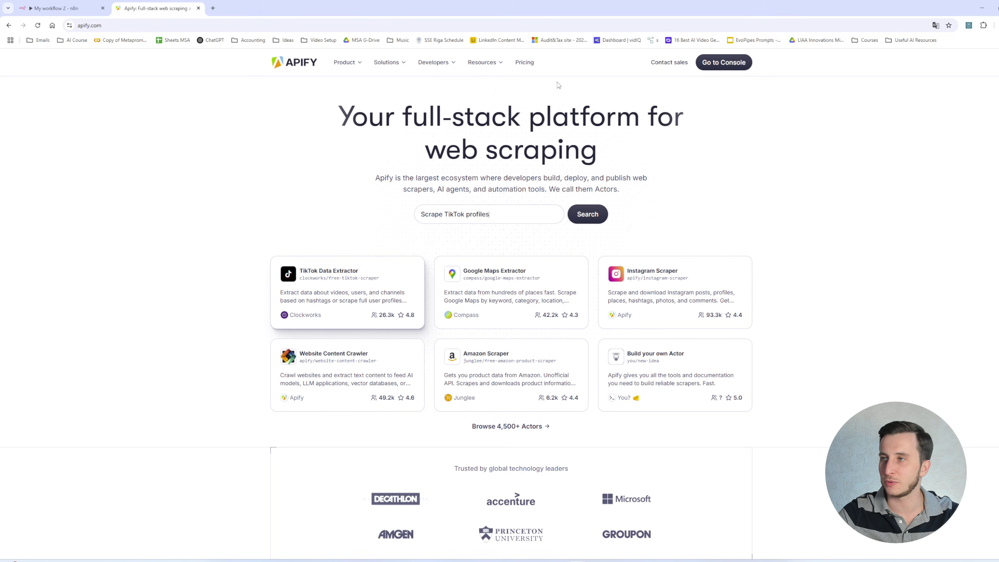
left_click(723, 62)
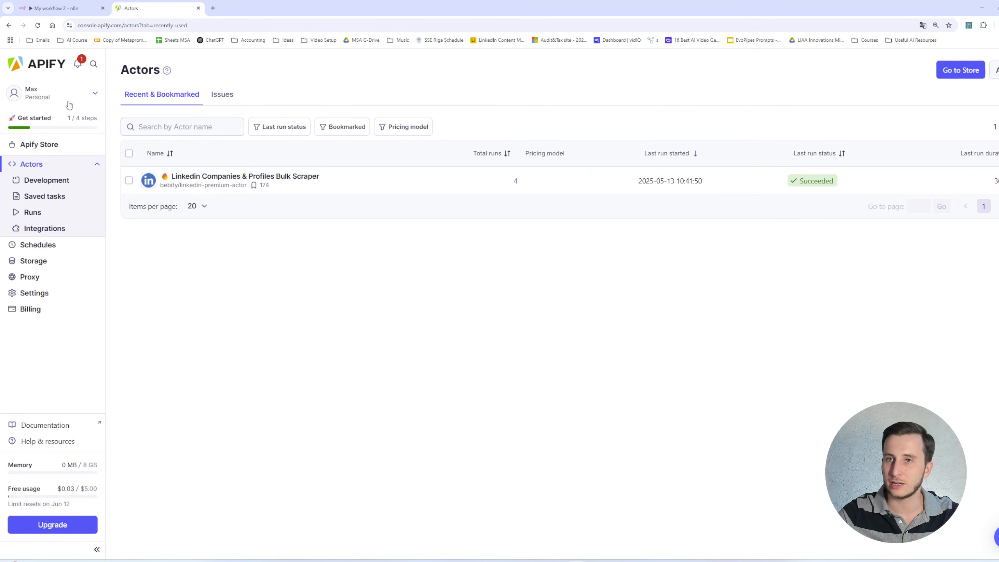
- Open the Linkedin Companies & Profiles Bulk Scraper actor and select its ID bebity/linkedin-premium-actor
left_click(213, 180)
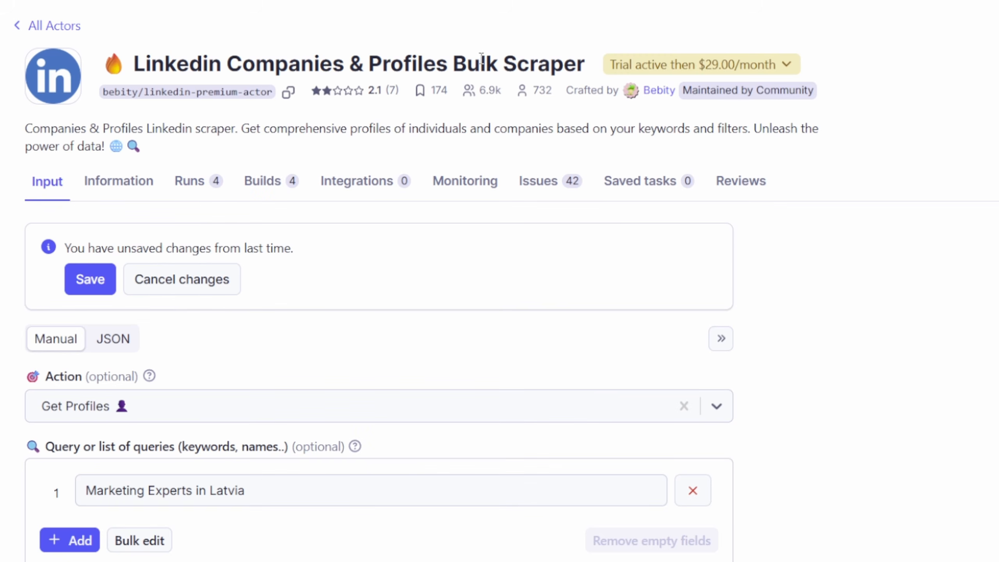
left_click_drag(101, 94, 273, 94)
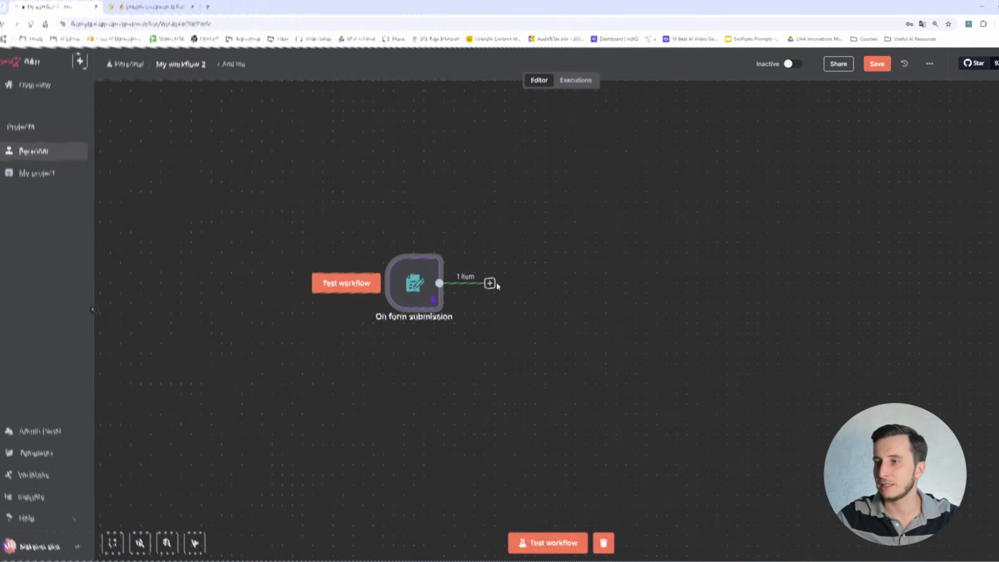
- Add an HTTP Request node after the form submission trigger
left_click(493, 281)
type("apify")
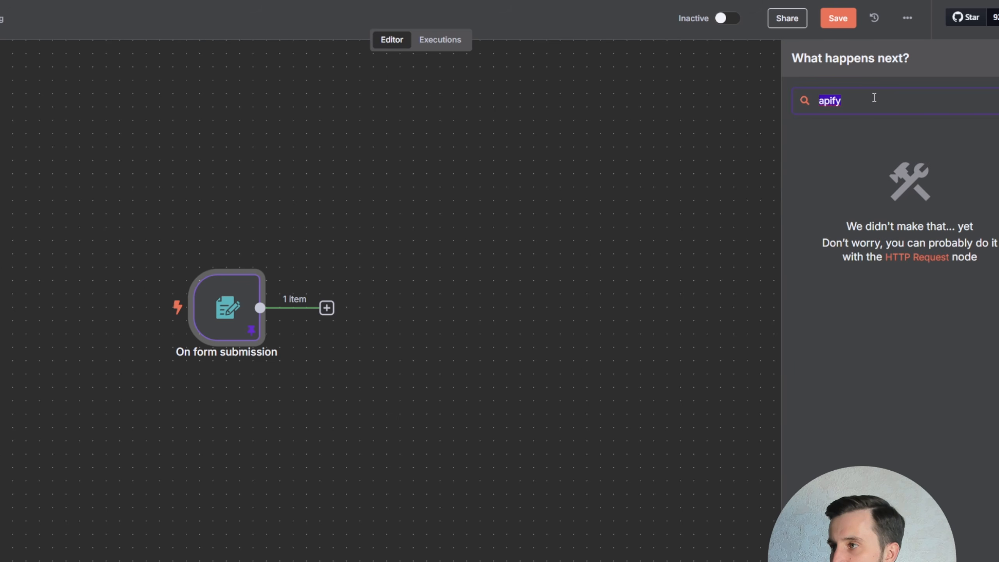
key("BackSpace")
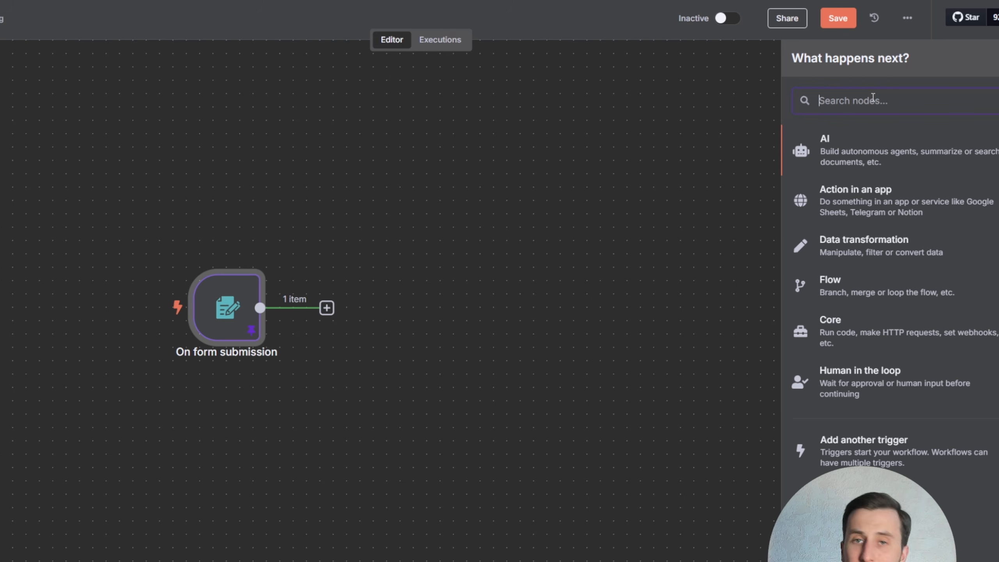
type("htttp")
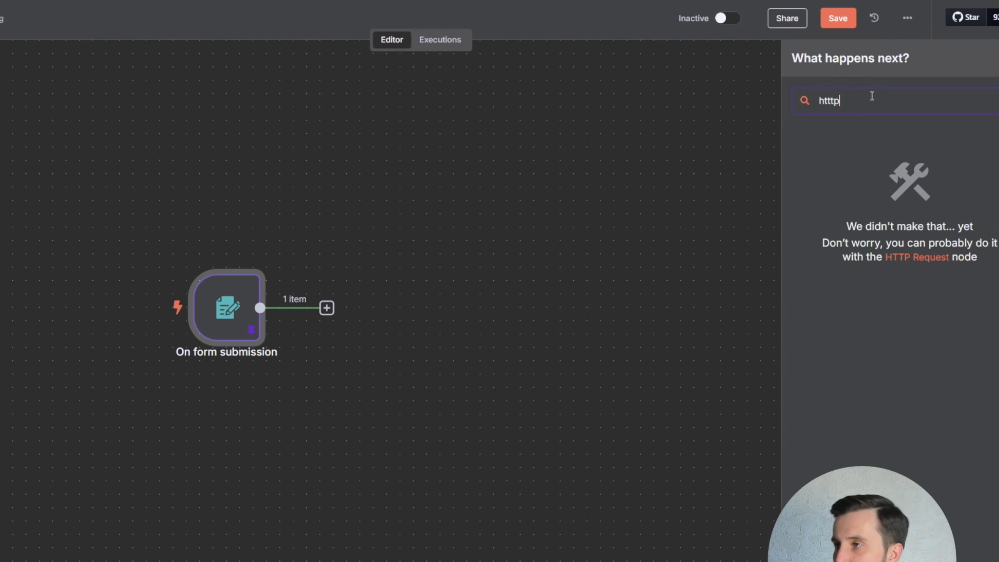
key("BackSpace")
key("BackSpace")
key("BackSpace")
type("p")
key("BackSpace")
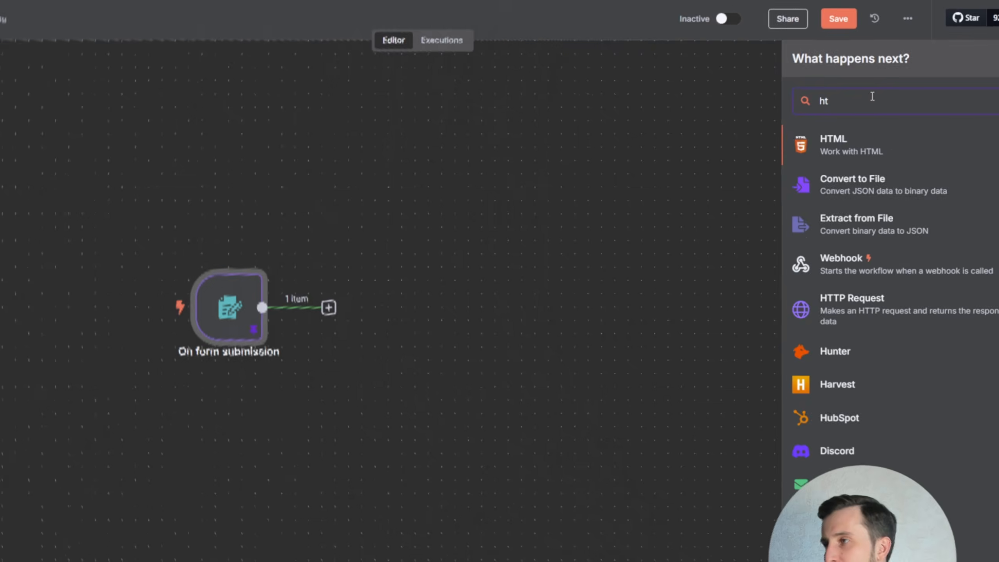
type("tp")
left_click(850, 144)
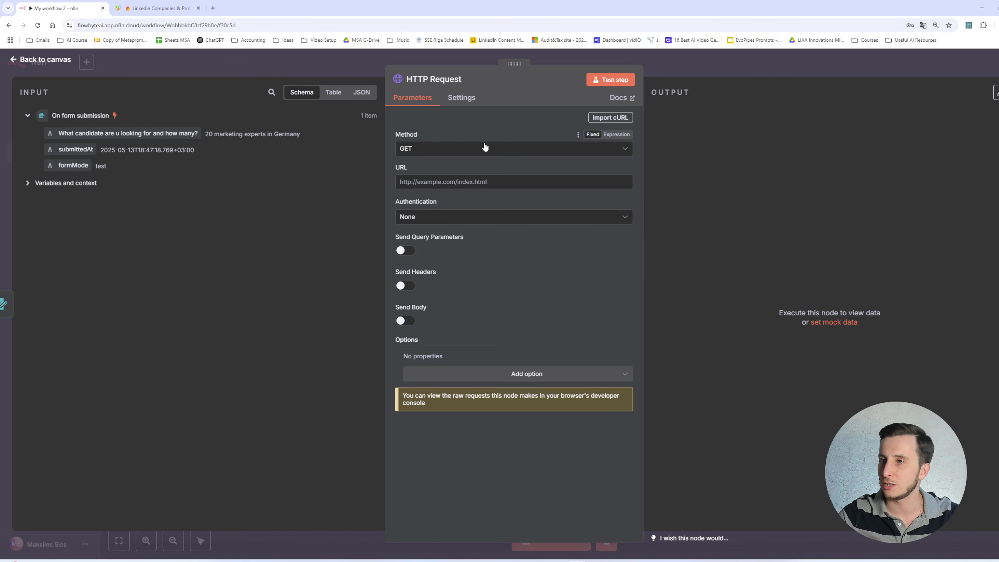
- Switch to the Apify tab and set the actor's query to 'HR experts'
key("ctrl+Tab")
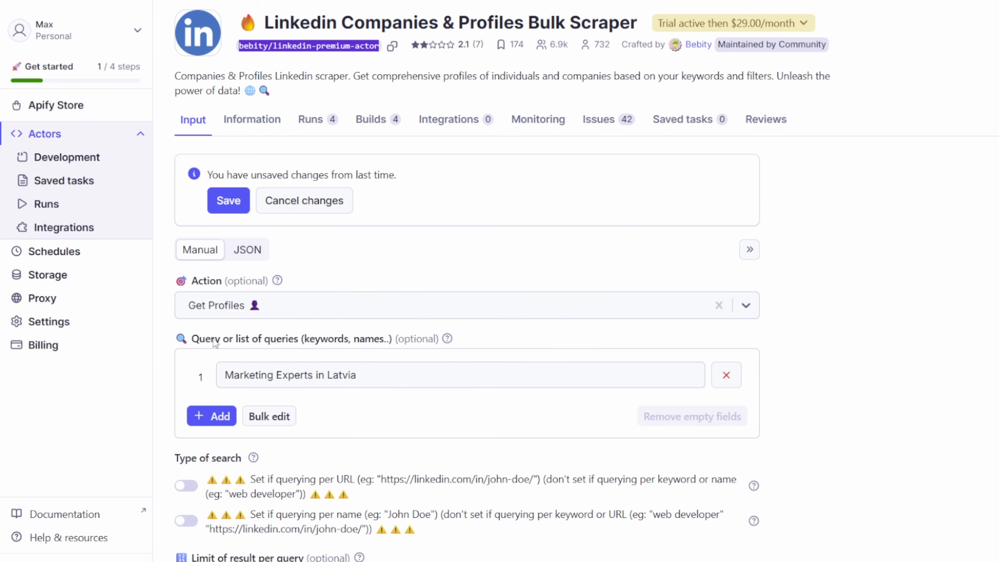
left_click(278, 301)
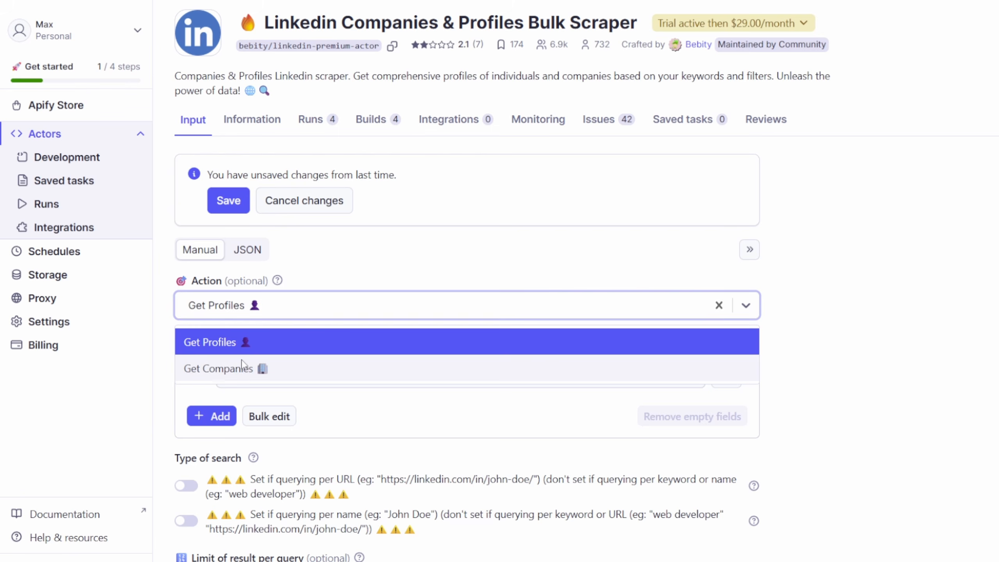
left_click(364, 271)
scroll(273, 382, "down", 4)
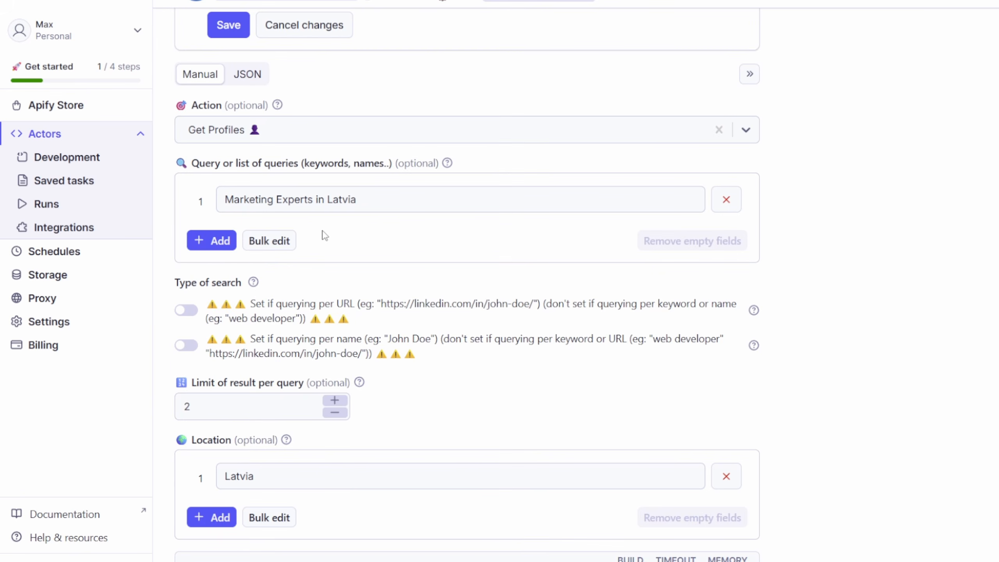
left_click(322, 197)
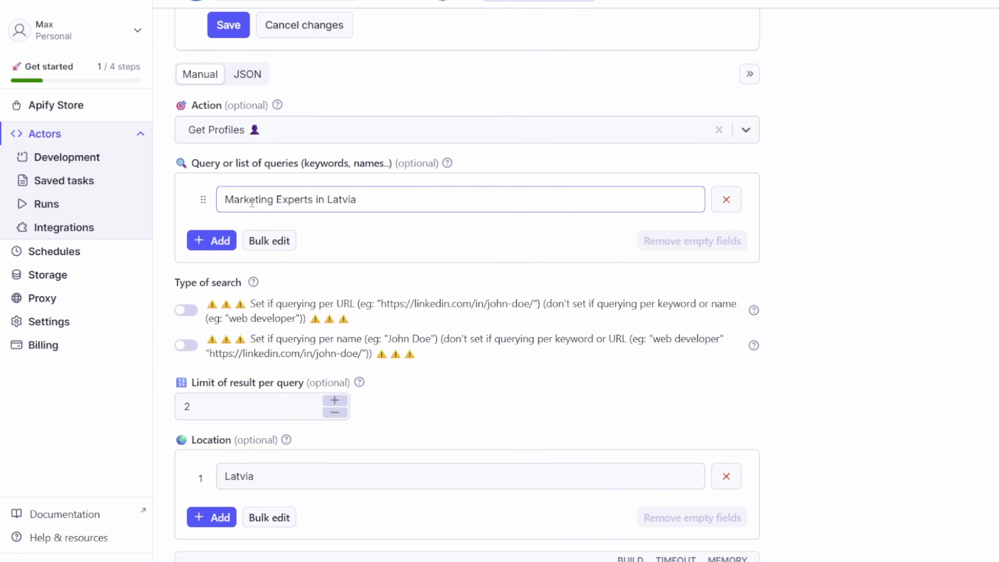
left_click_drag(295, 200, 334, 200)
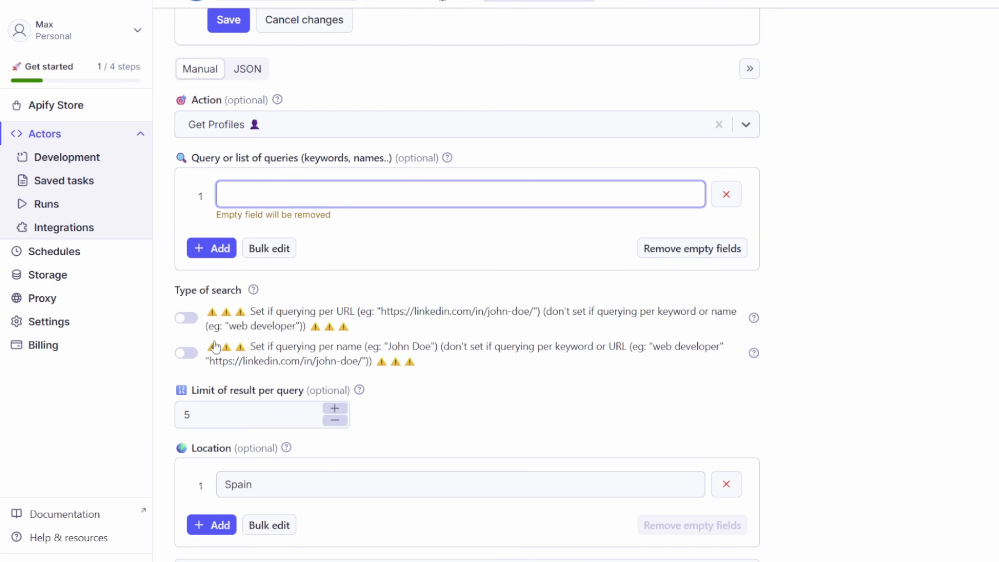
type("HR experts")
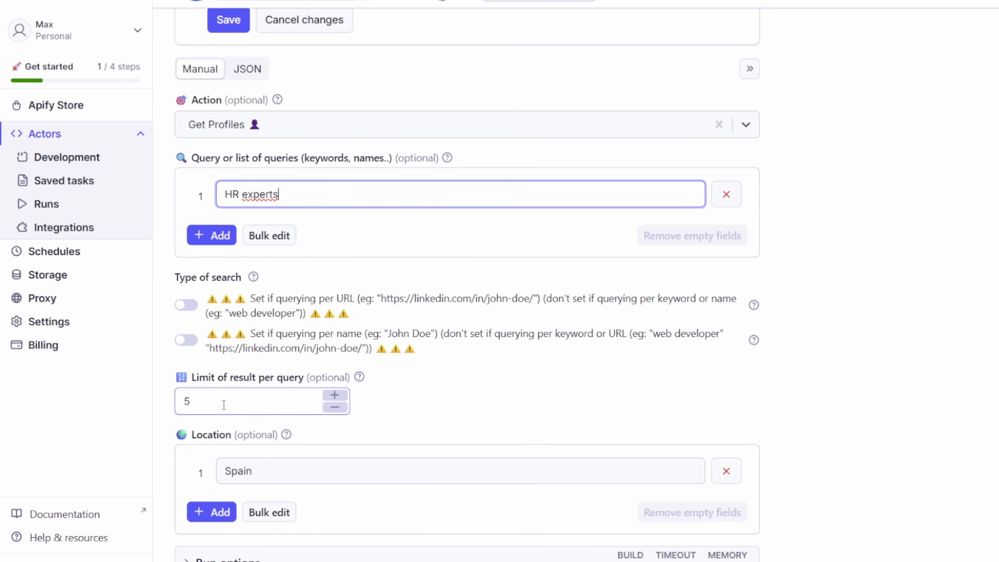
- Save and start the actor run with the HR experts query, a limit of 5 results and location Spain
double_click(189, 396)
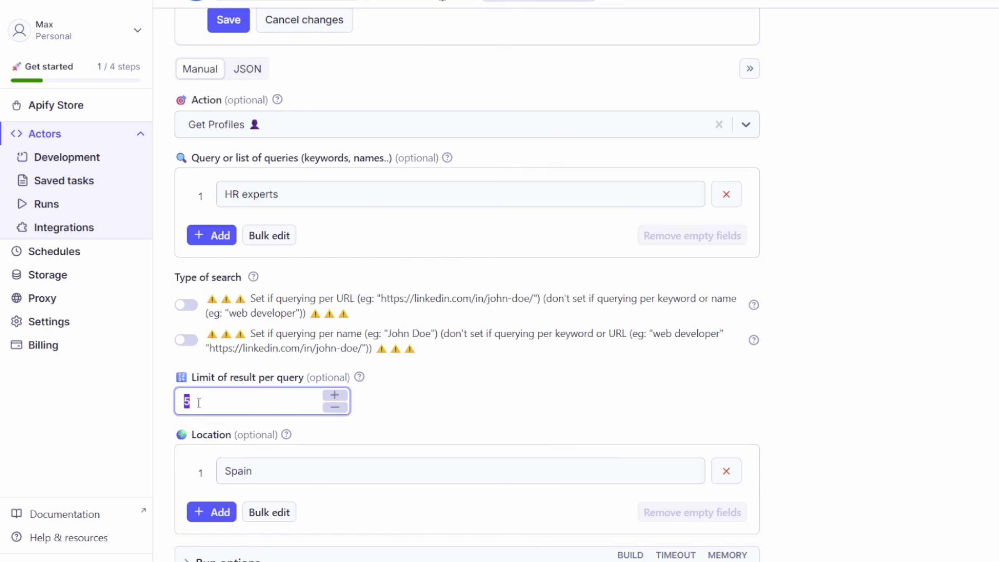
left_click(259, 403)
left_click_drag(292, 470, 181, 471)
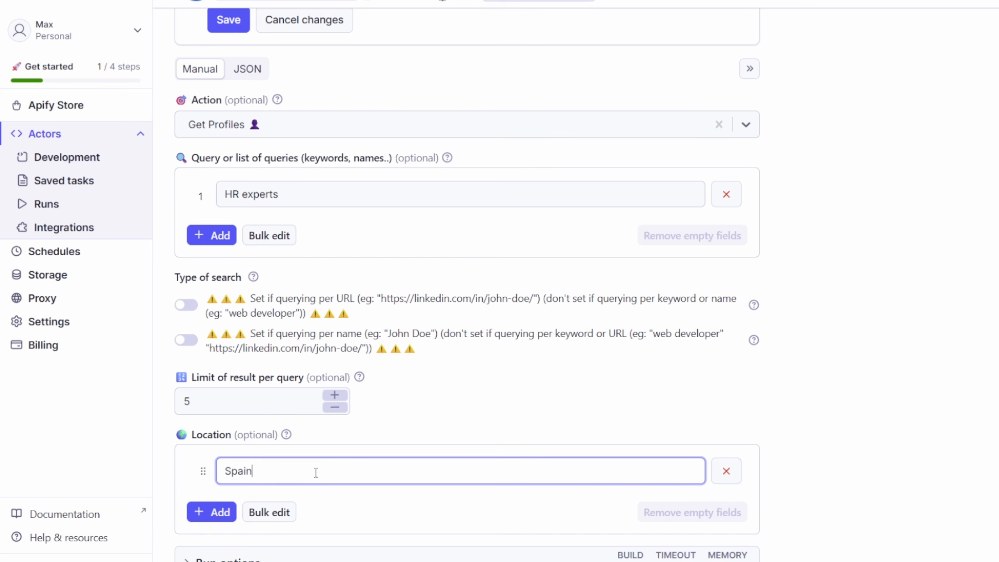
left_click_drag(233, 194, 289, 195)
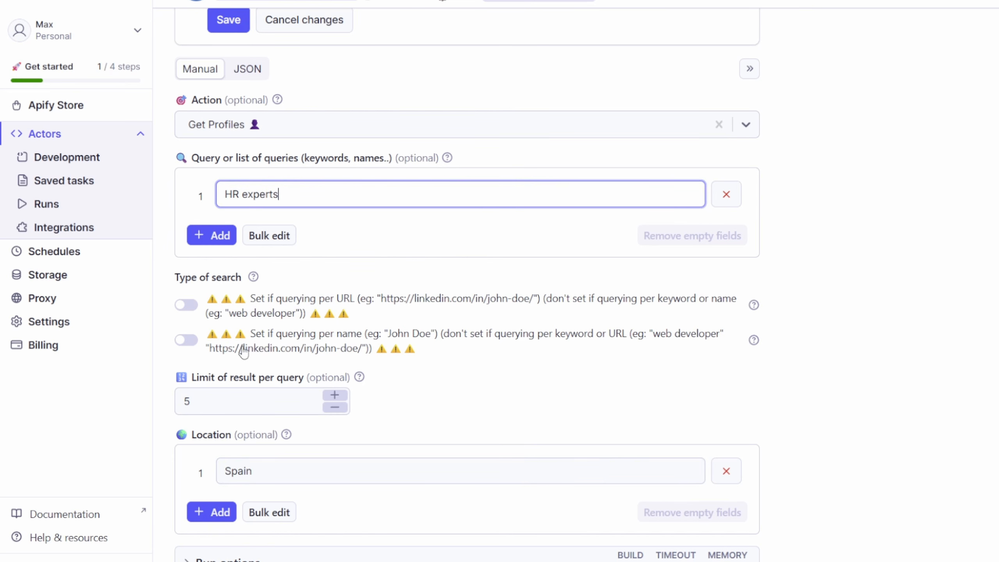
left_click(256, 401)
left_click(269, 473)
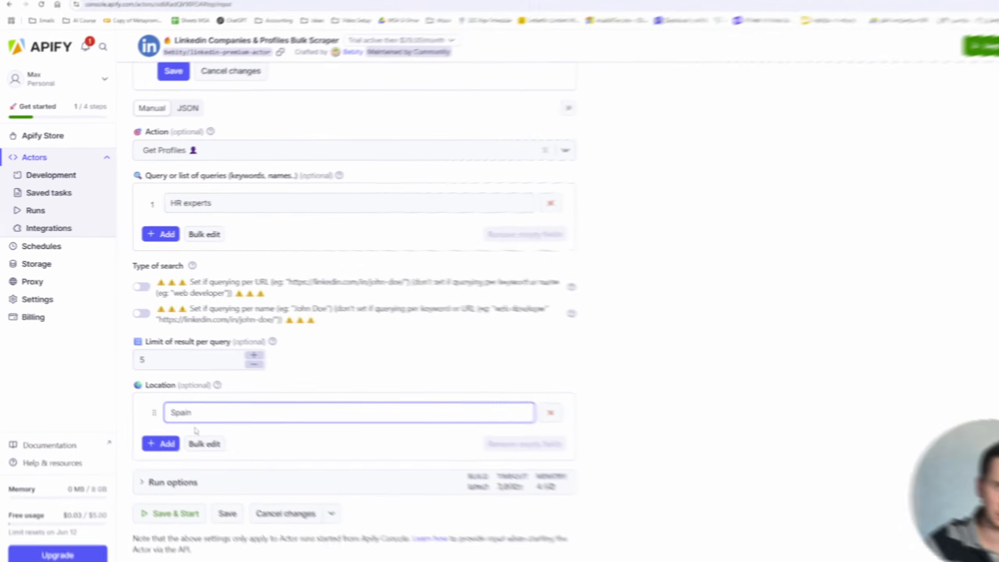
left_click(151, 487)
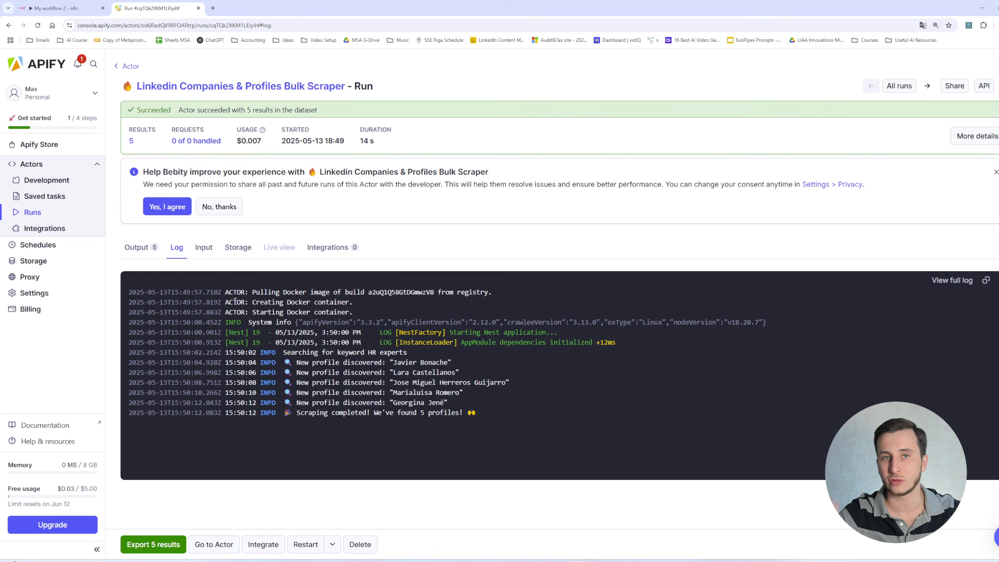
- Review the run's scraped profile output and the actor's input shown as JSON
left_click(141, 248)
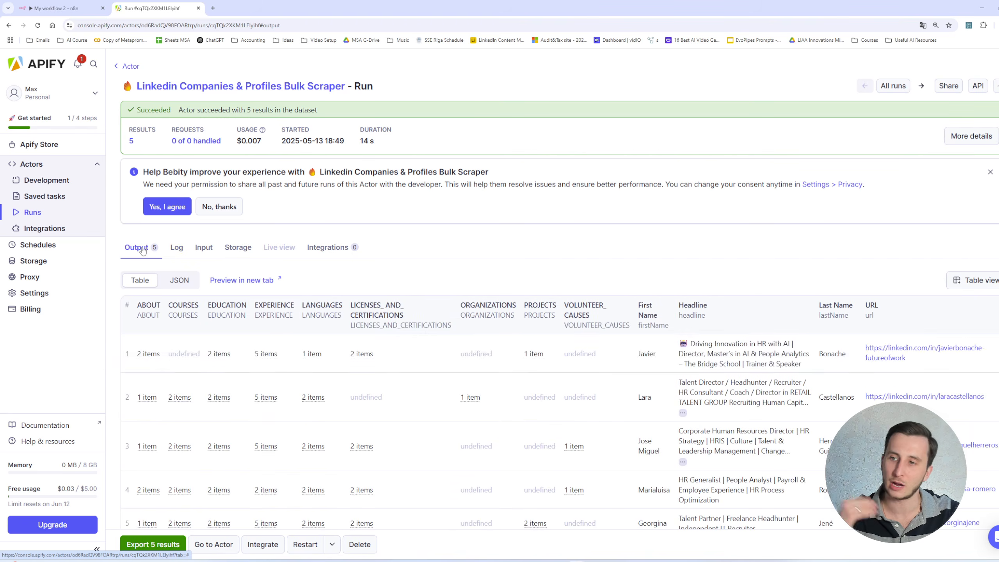
scroll(344, 347, "down", 3)
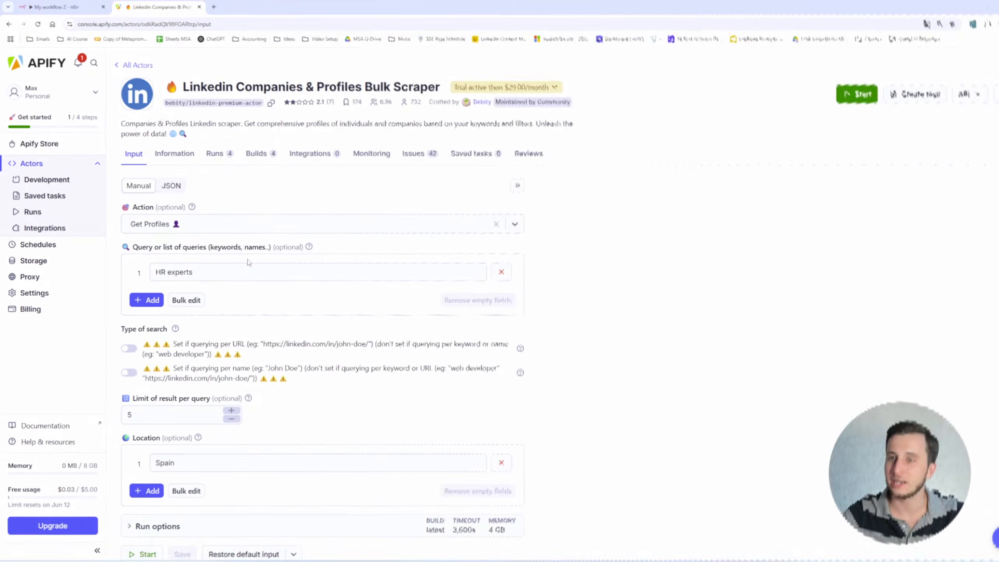
left_click(171, 185)
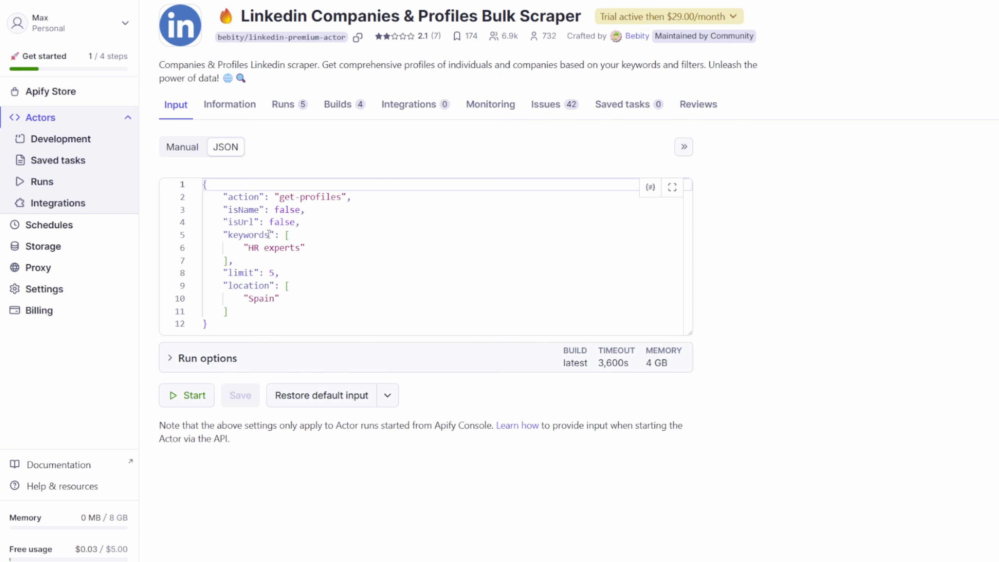
left_click_drag(248, 247, 280, 275)
left_click(259, 299)
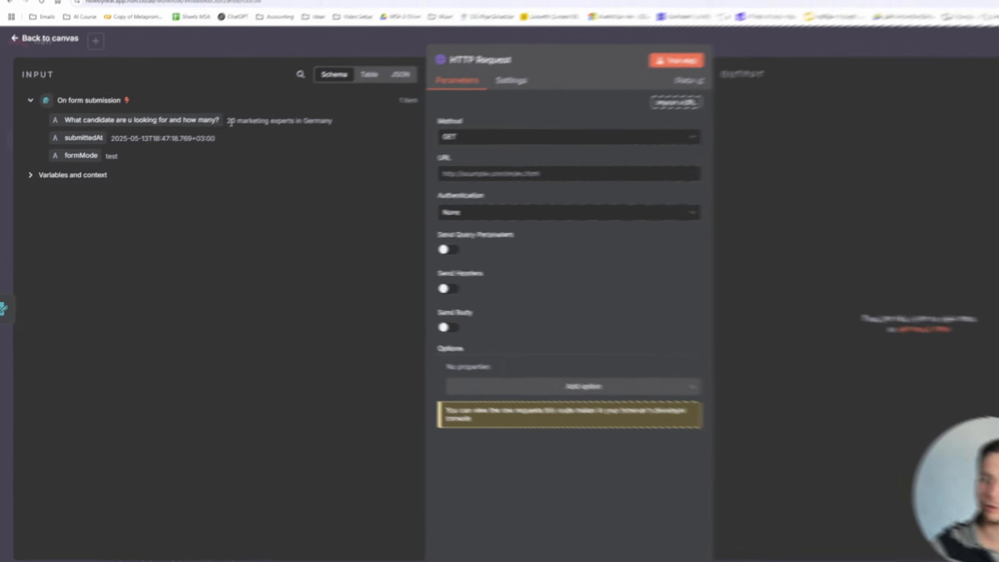
- Insert an AI Agent node between the form submission trigger and the HTTP Request node
left_click_drag(177, 134, 281, 135)
left_click_drag(300, 134, 284, 133)
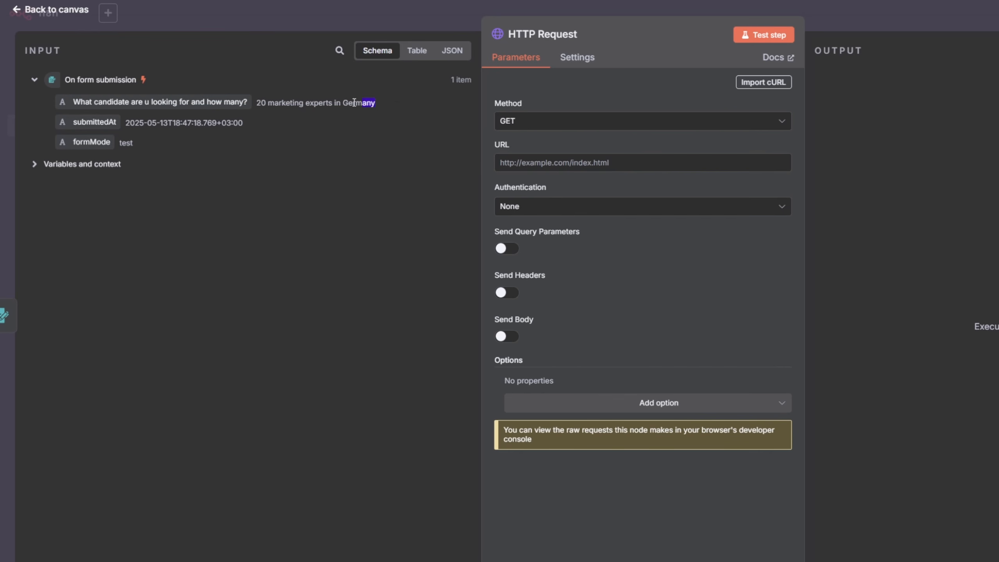
left_click_drag(354, 103, 256, 104)
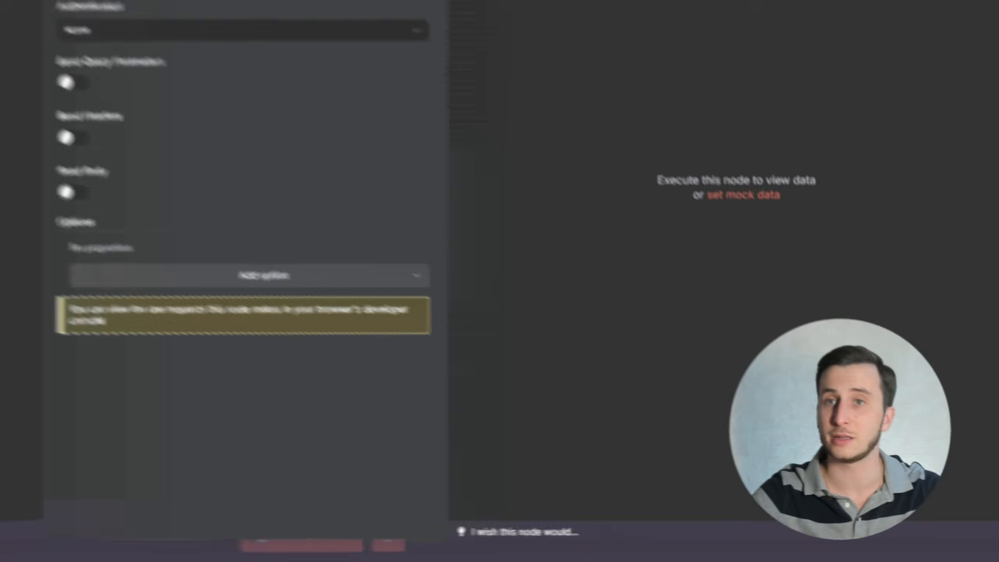
left_click(41, 59)
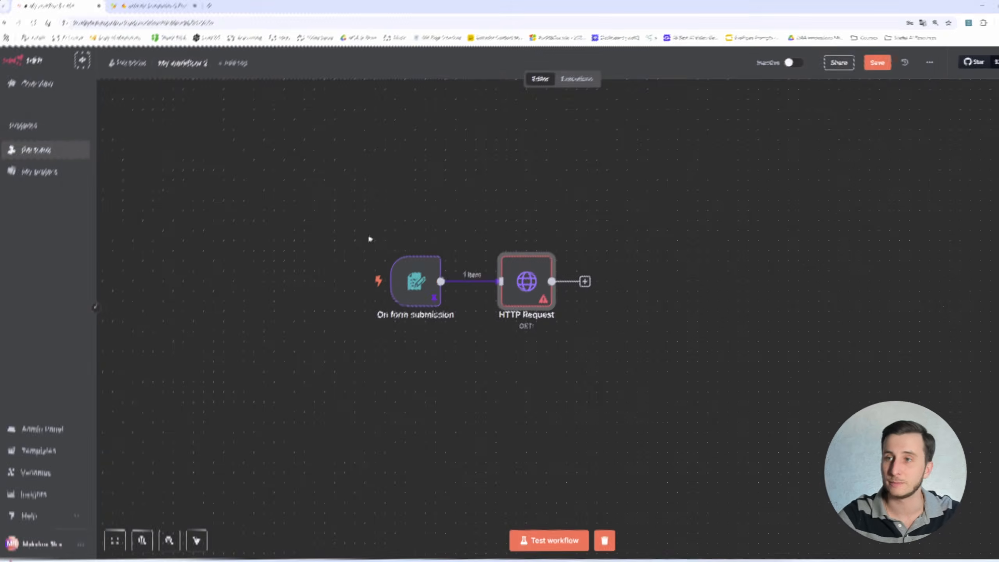
left_click(483, 282)
left_click_drag(411, 293, 310, 283)
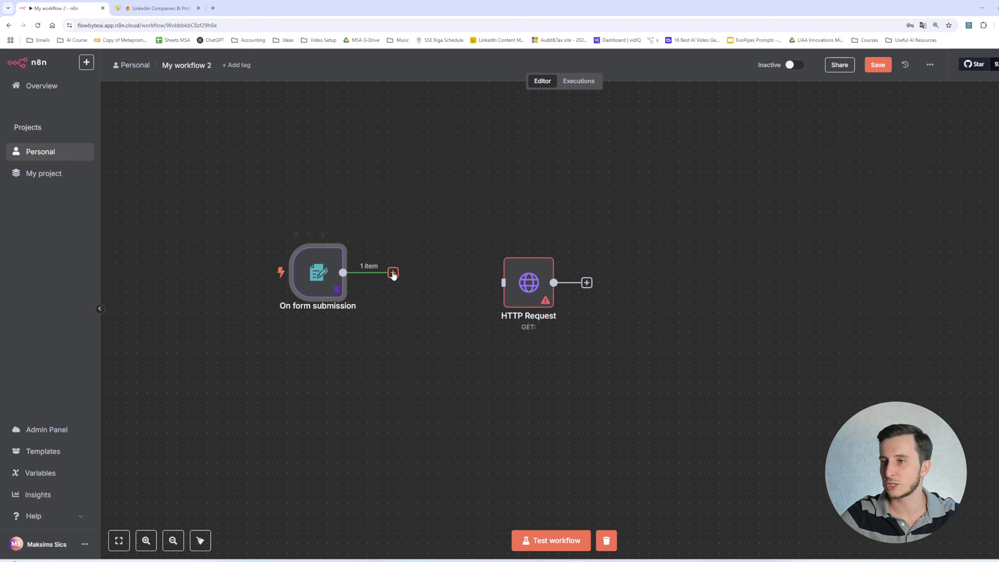
left_click(392, 272)
left_click(864, 152)
left_click(881, 220)
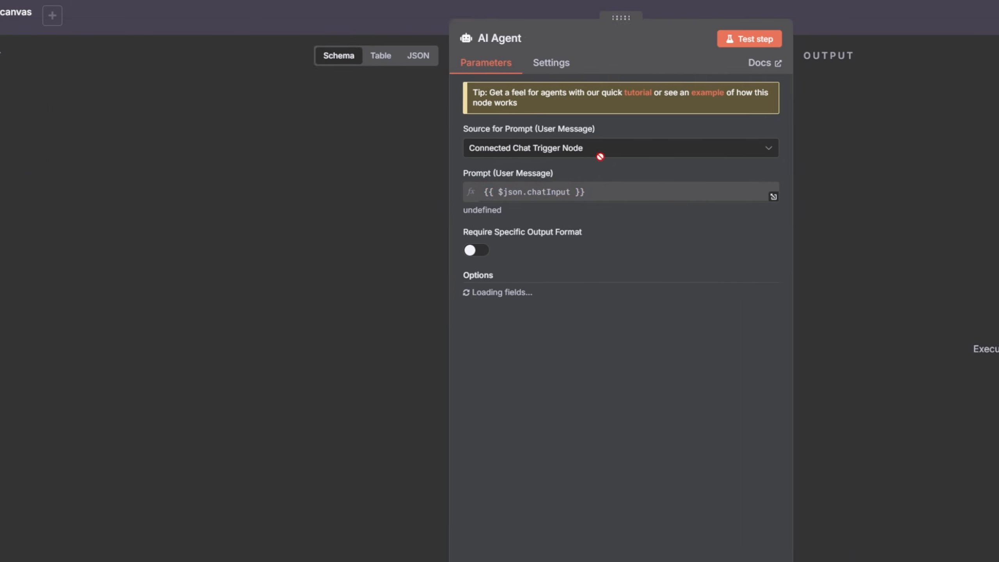
- Set the agent's prompt source to Define below and add a System Message option
left_click(551, 195)
left_click(551, 151)
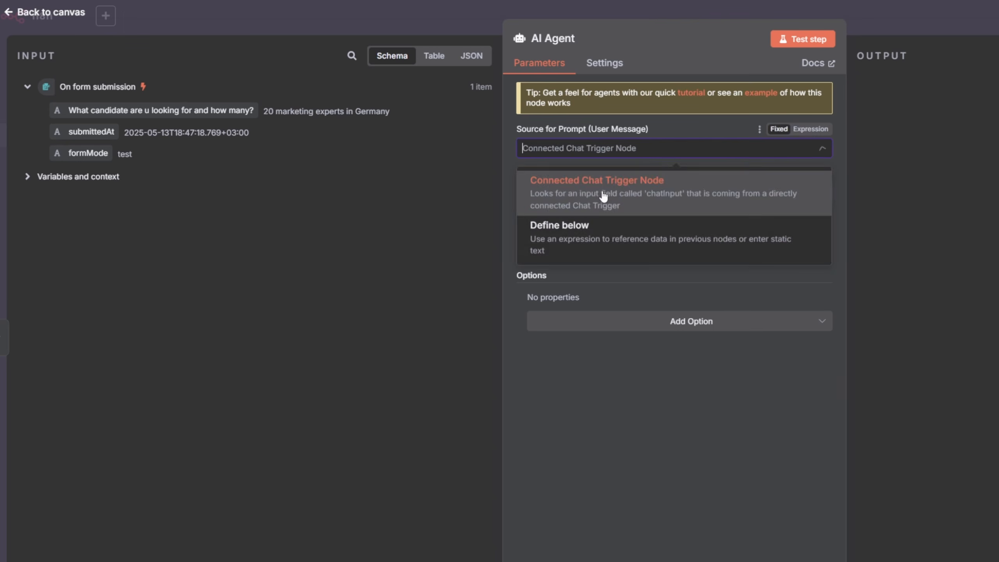
left_click(562, 223)
left_click(634, 320)
left_click(604, 352)
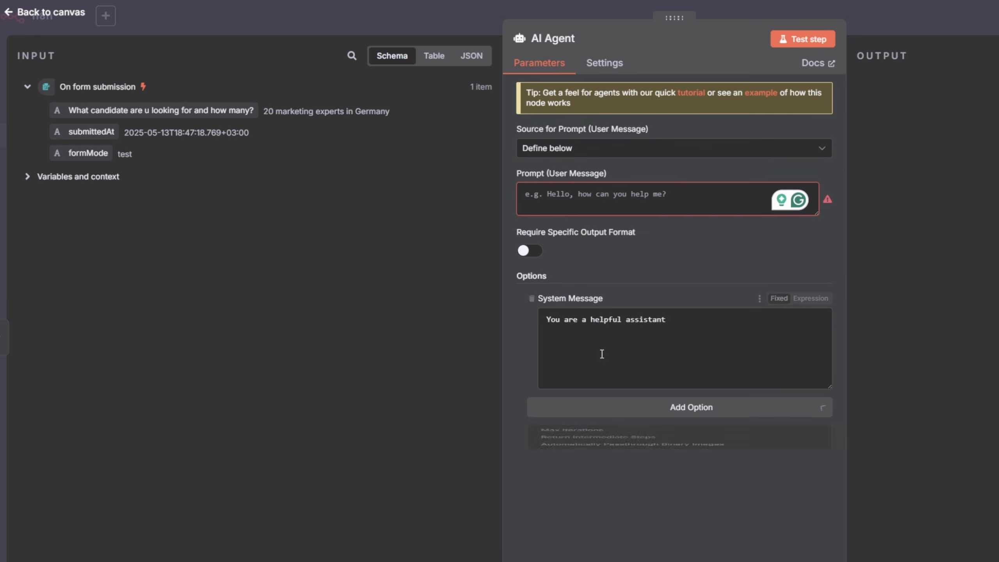
- Replace the system message with instructions to formulate a LinkedIn candidate search query from the user Query, answering in JSON format as follows
key("ctrl+a")
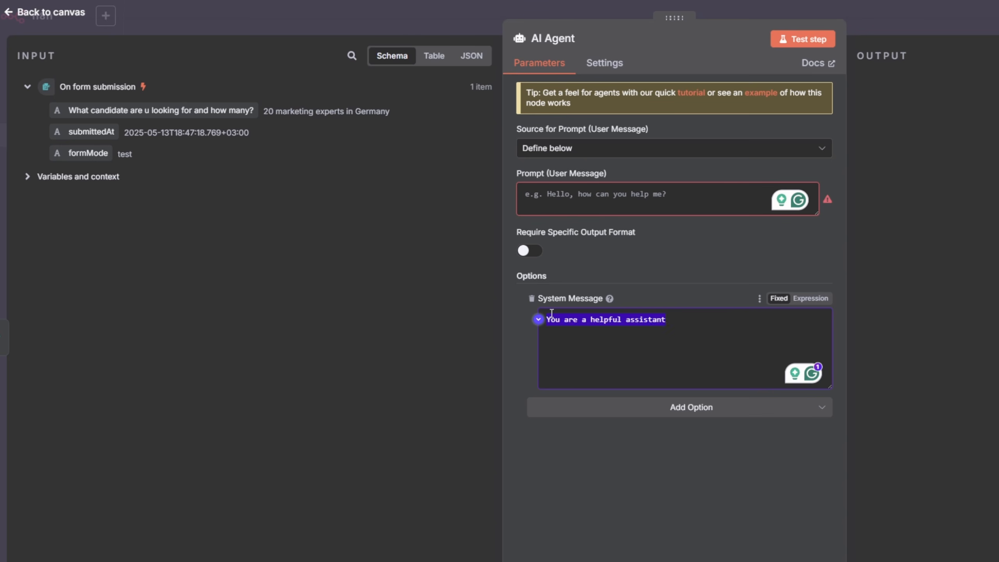
type("You are a helpful ")
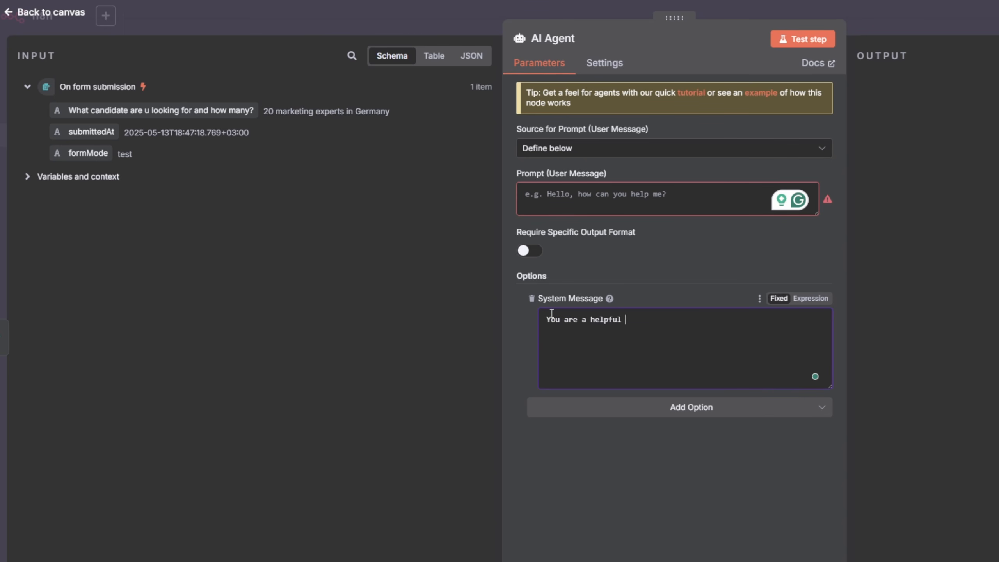
type("assistant and your jo bis t")
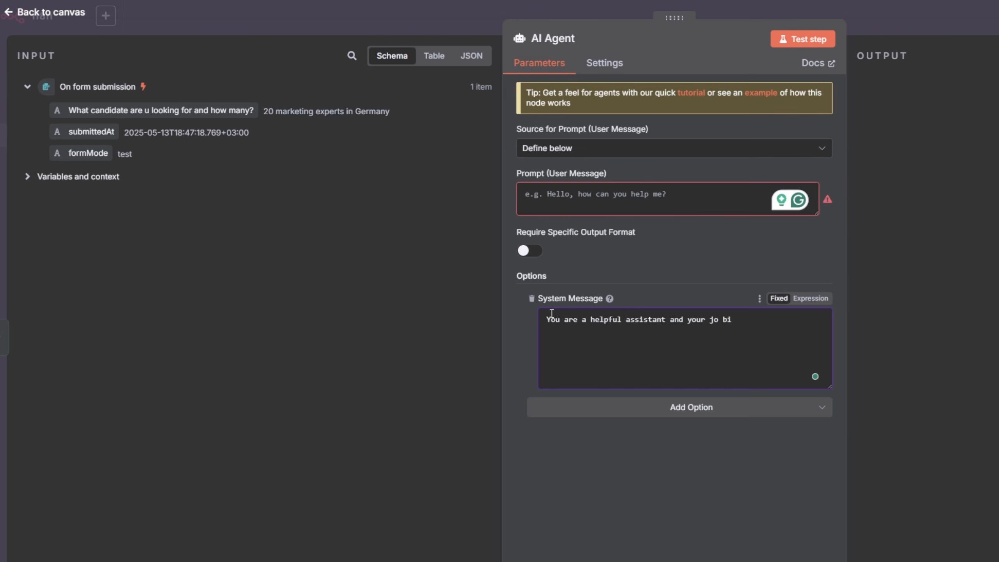
key("BackSpace")
key("BackSpace")
type("is to formulate a specific query t")
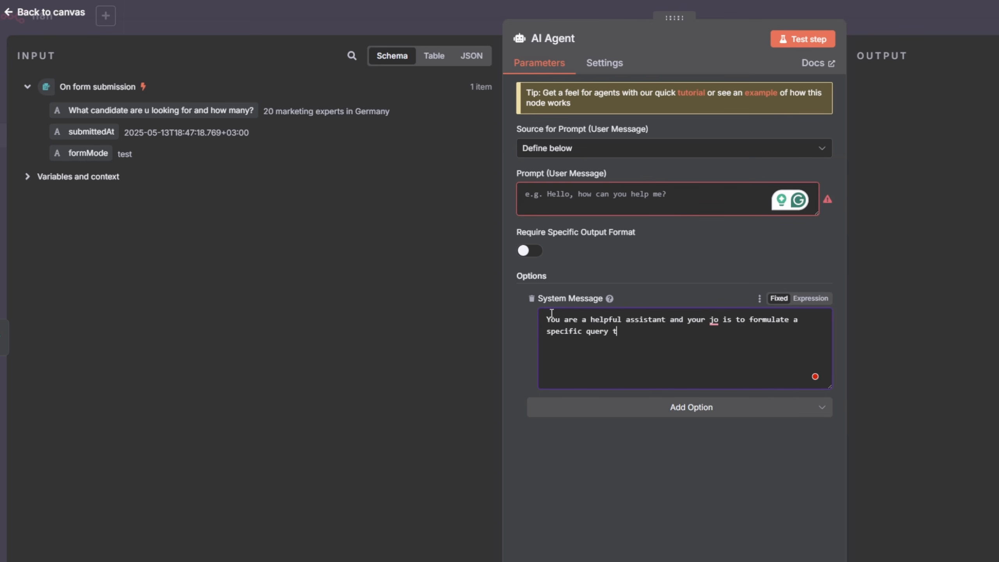
type("o search potential candidates to r")
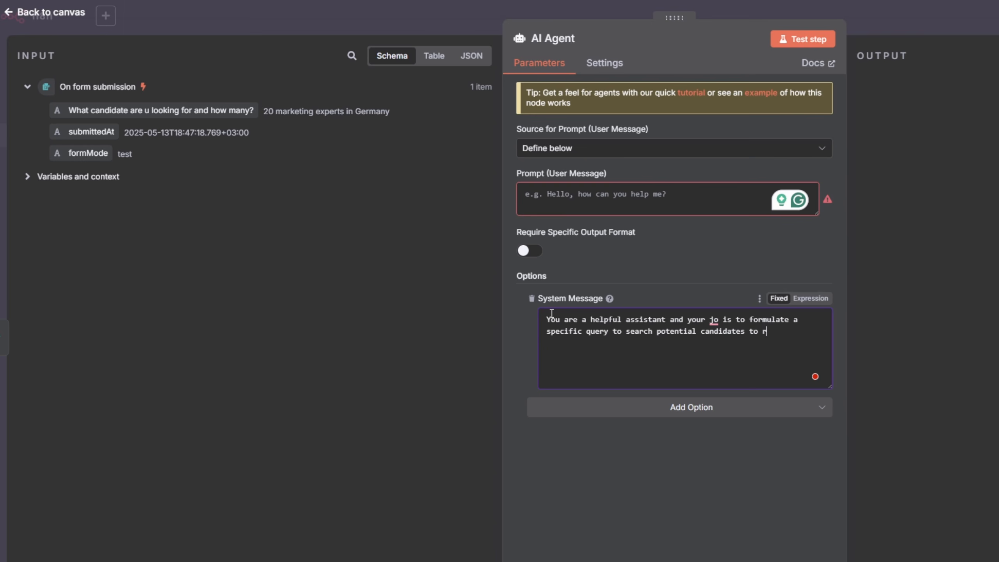
type("hire on LinkedIn based on the user Query.")
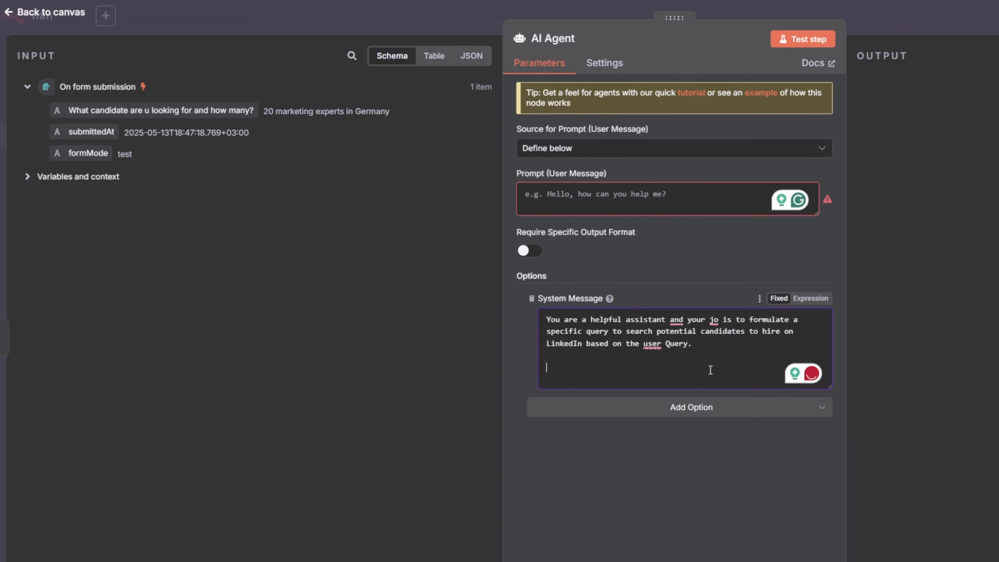
type("You need to")
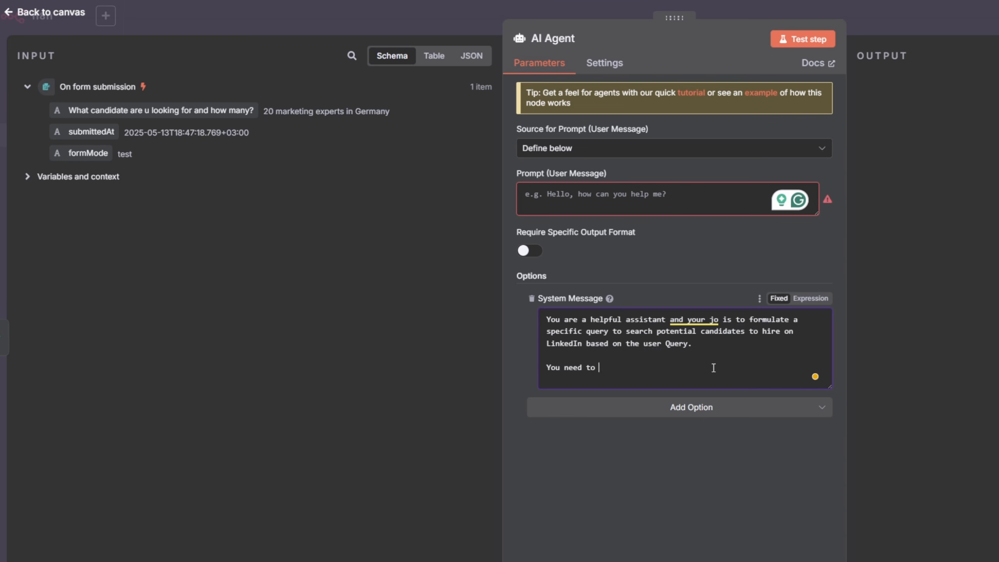
type(" answer in JSON format as follows:")
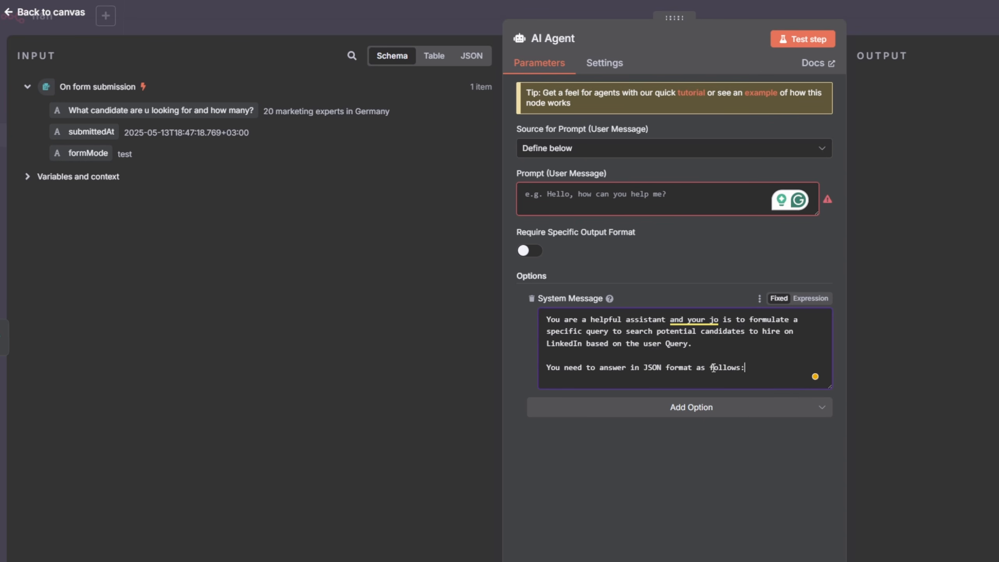
key("Return")
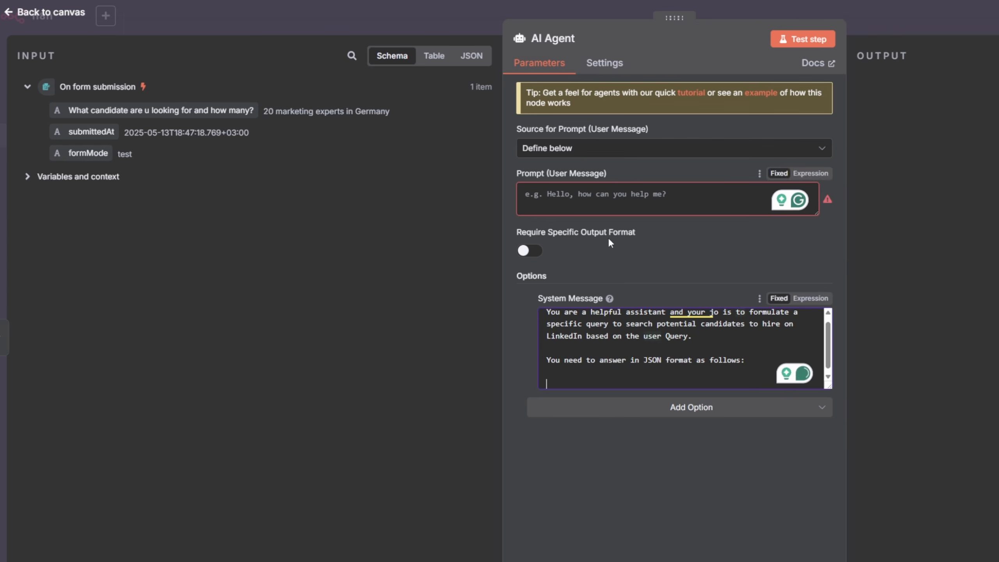
- Turn on Require Specific Output Format and append a JSON example with "amount":1, "query":"string", "location":"Germany" to the system message
left_click(531, 250)
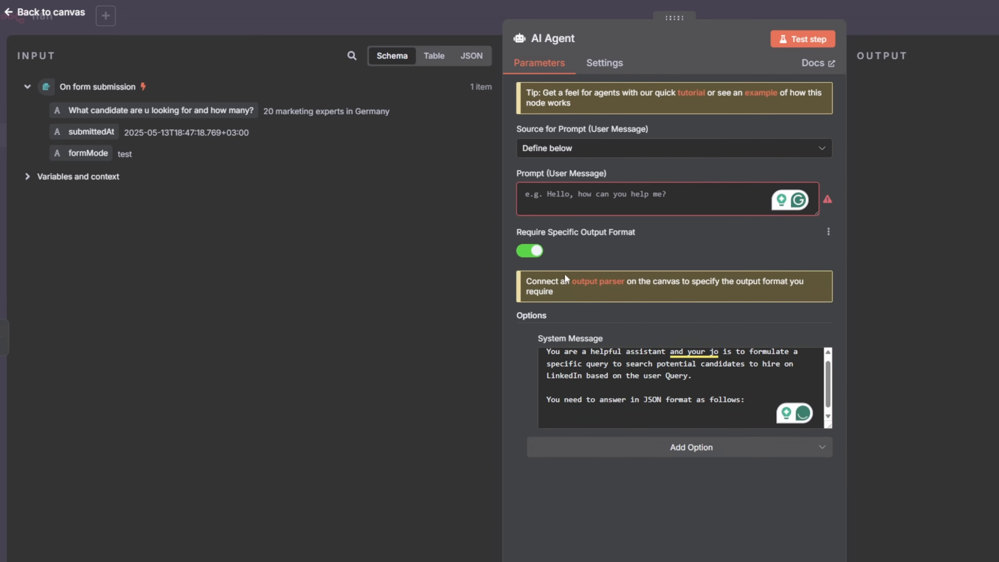
scroll(667, 375, "down", 1)
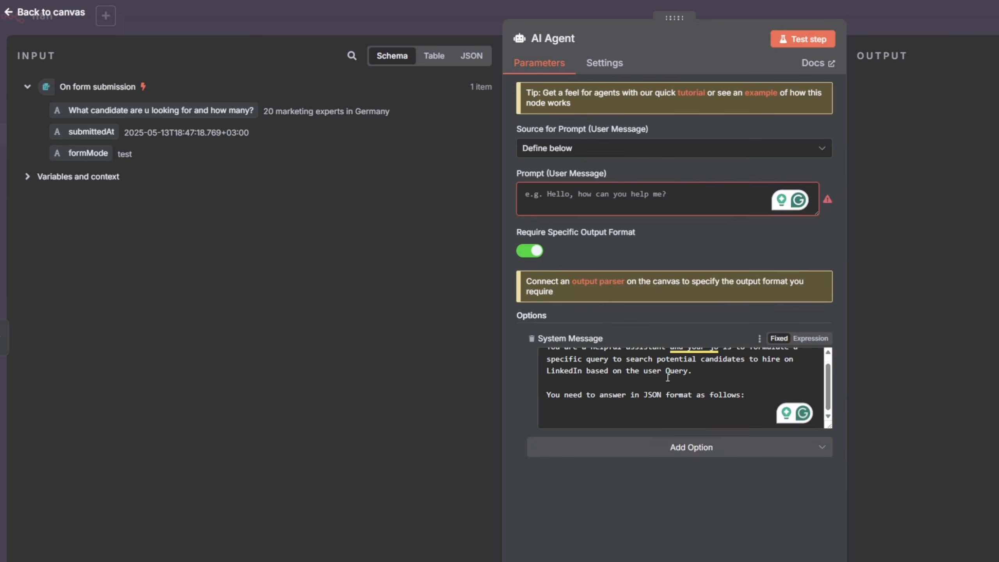
left_click(687, 408)
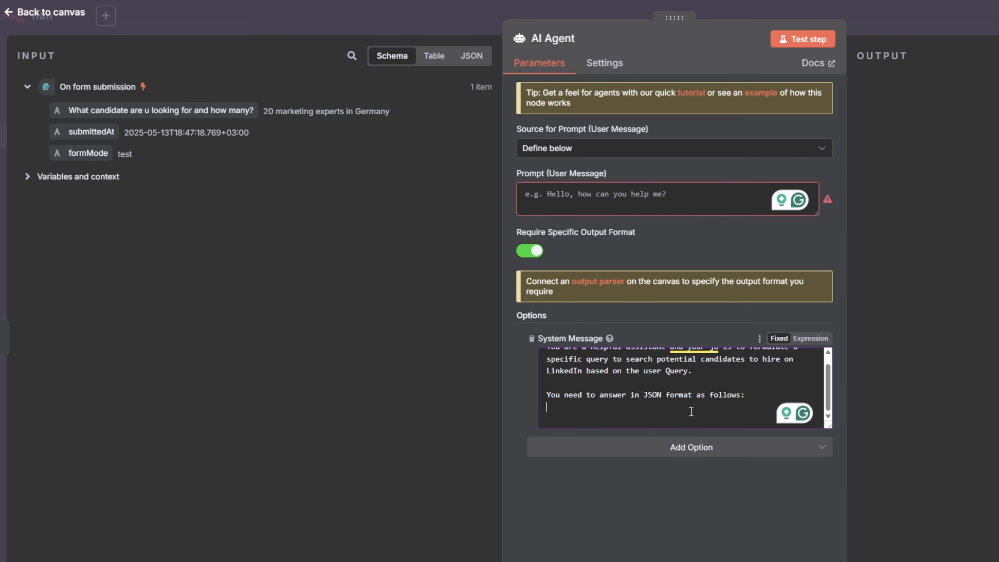
type("{")
key("Return")
type("Numbber")
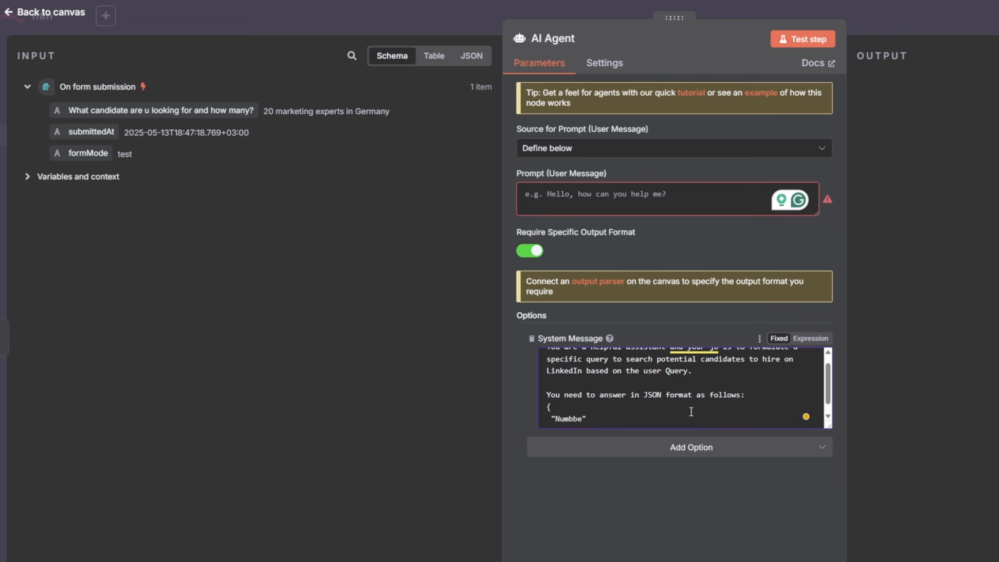
key("BackSpace")
key("BackSpace")
key("BackSpace")
key("BackSpace")
key("BackSpace")
key("BackSpace")
key("BackSpace")
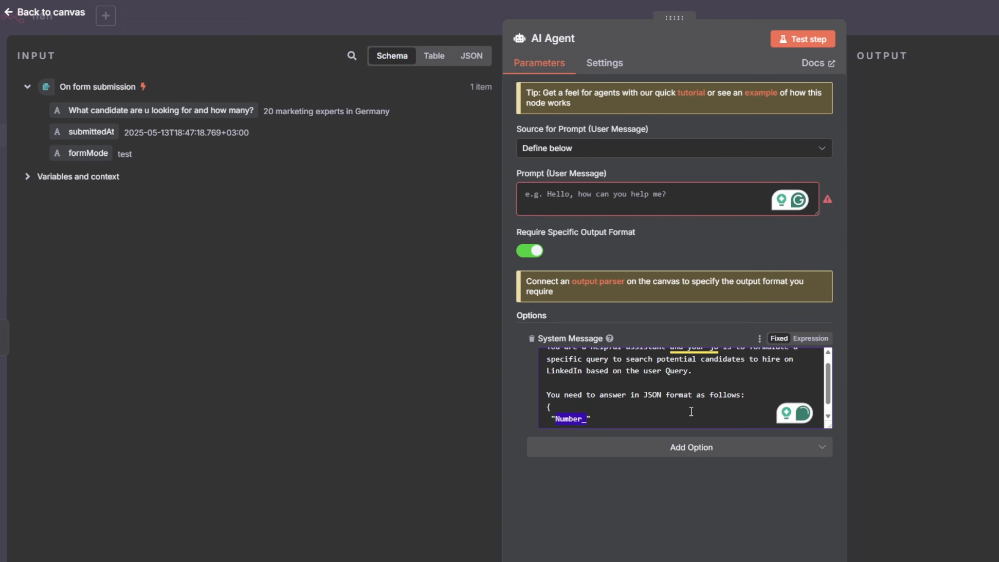
type("amount")
type("\"\"")
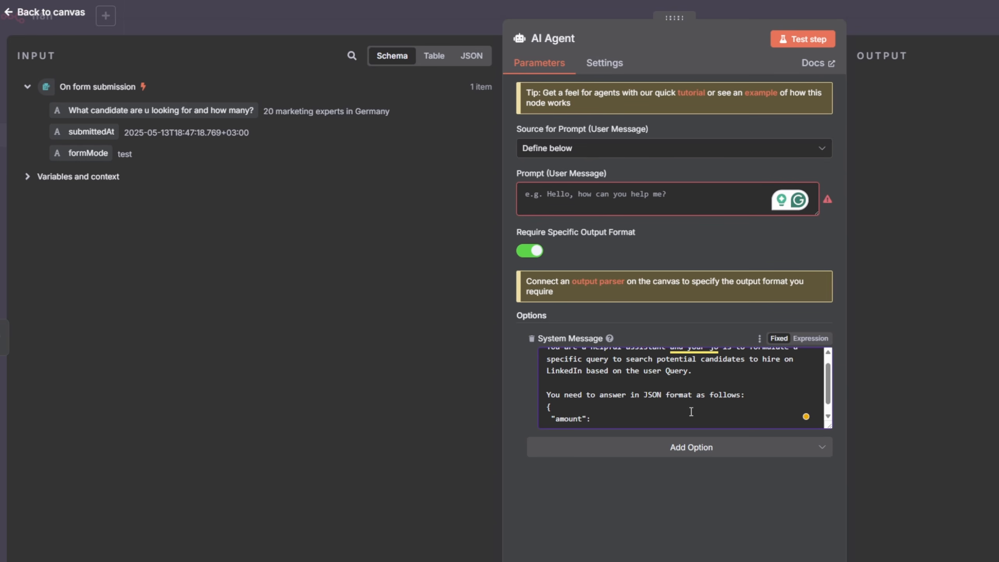
type("1,")
key("Return")
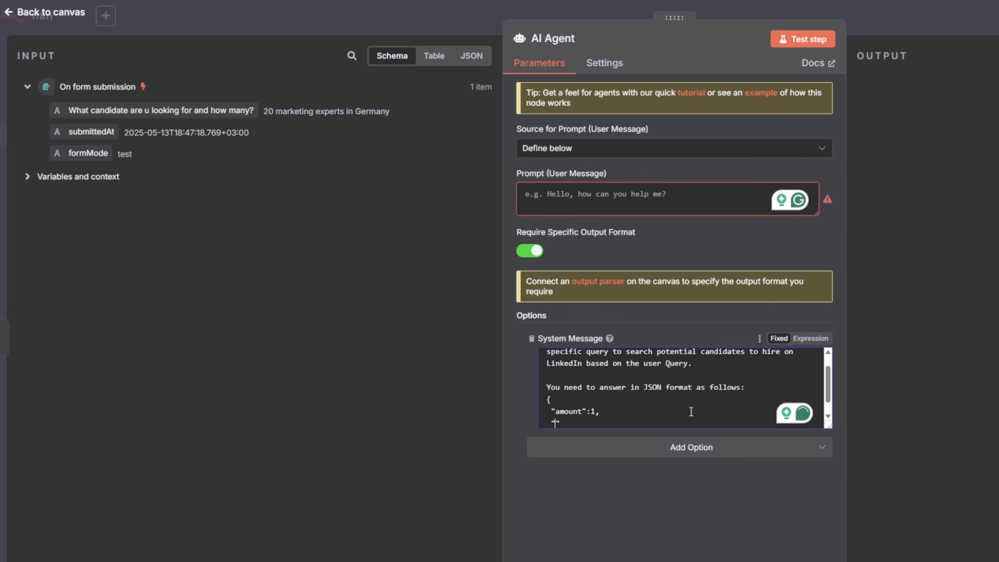
type("query")
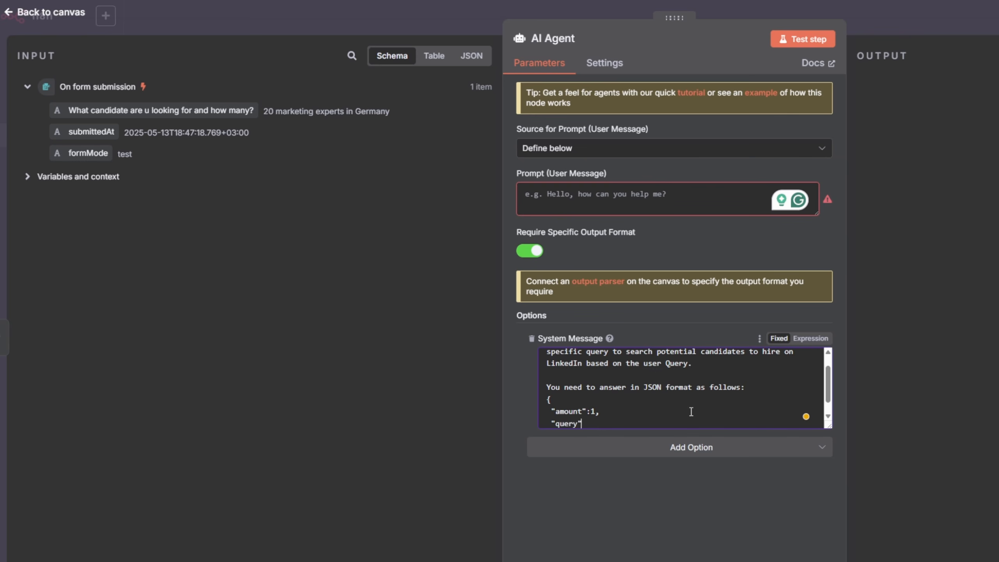
type("\":\"string\",")
key("Return")
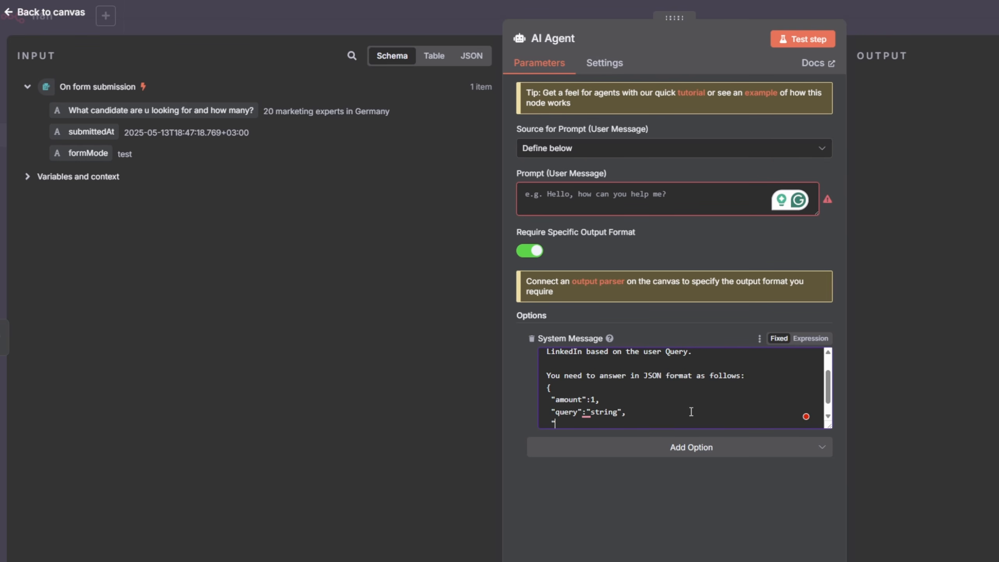
key("Right")
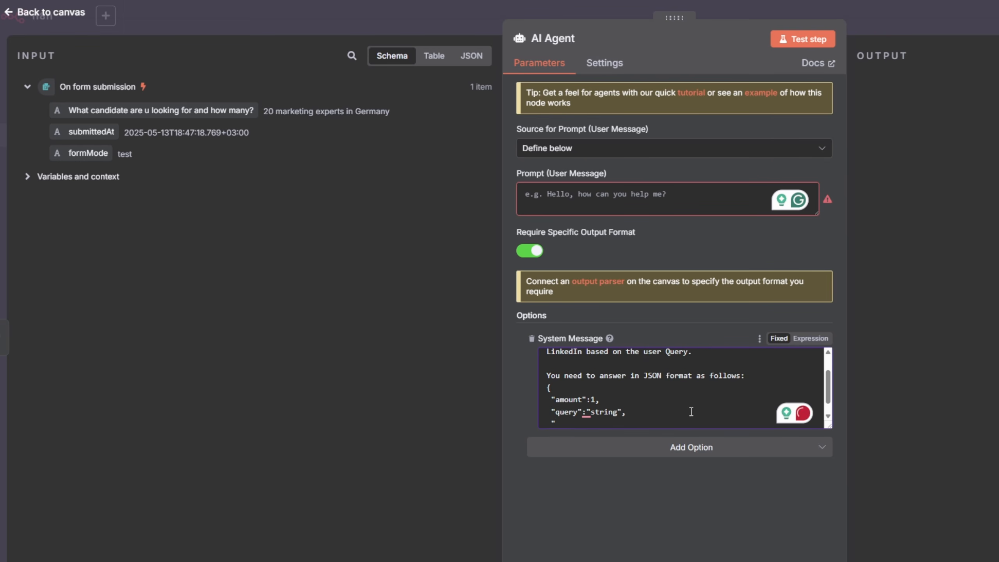
type("Locatyi")
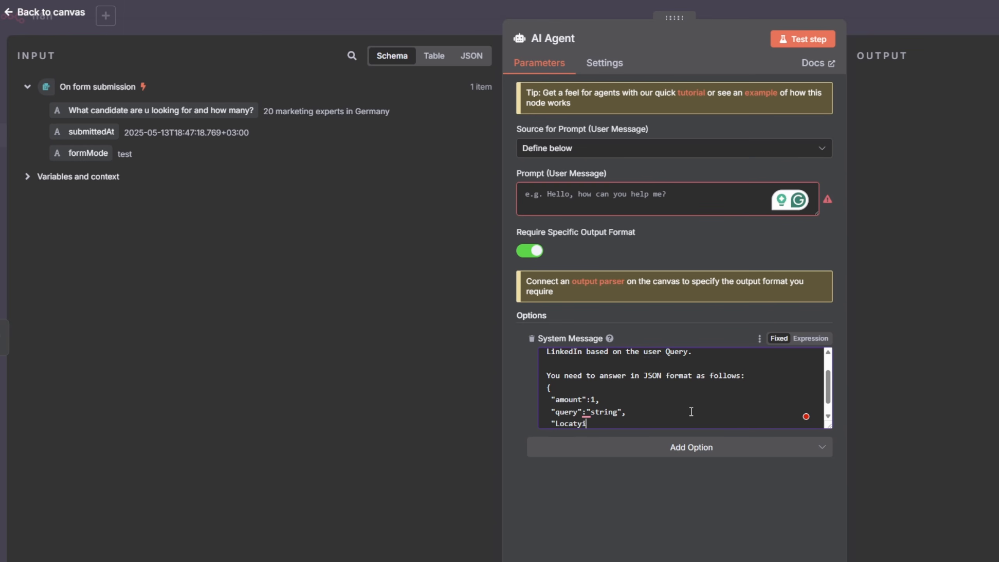
type("ocation\":\"Germany\"")
key("Return")
type("}")
key("shift+Up")
key("shift+Up")
key("shift+Up")
key("shift+Up")
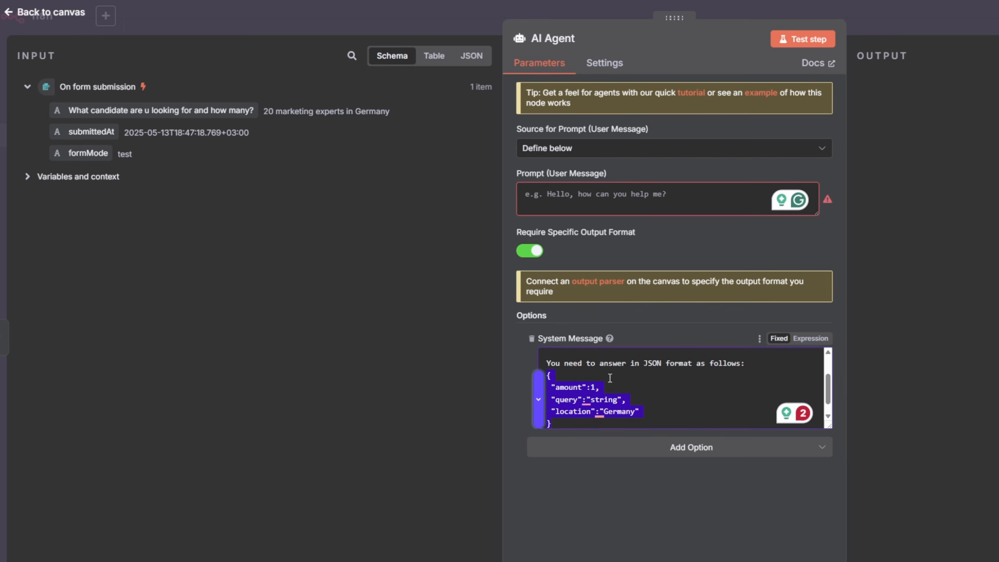
- Map the form's candidate question field into the Prompt (User Message) as an expression
left_click(601, 193)
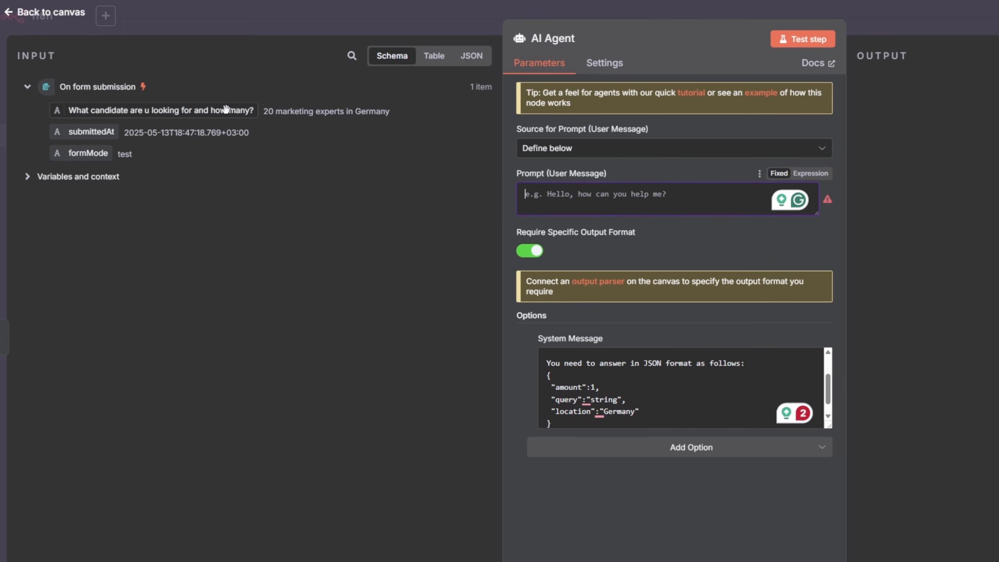
left_click_drag(196, 110, 590, 194)
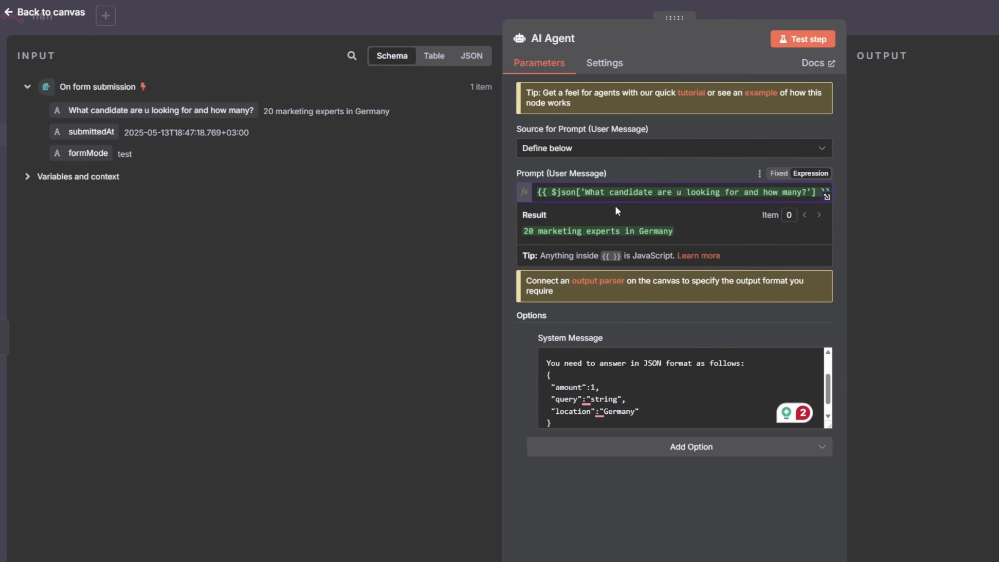
left_click(684, 335)
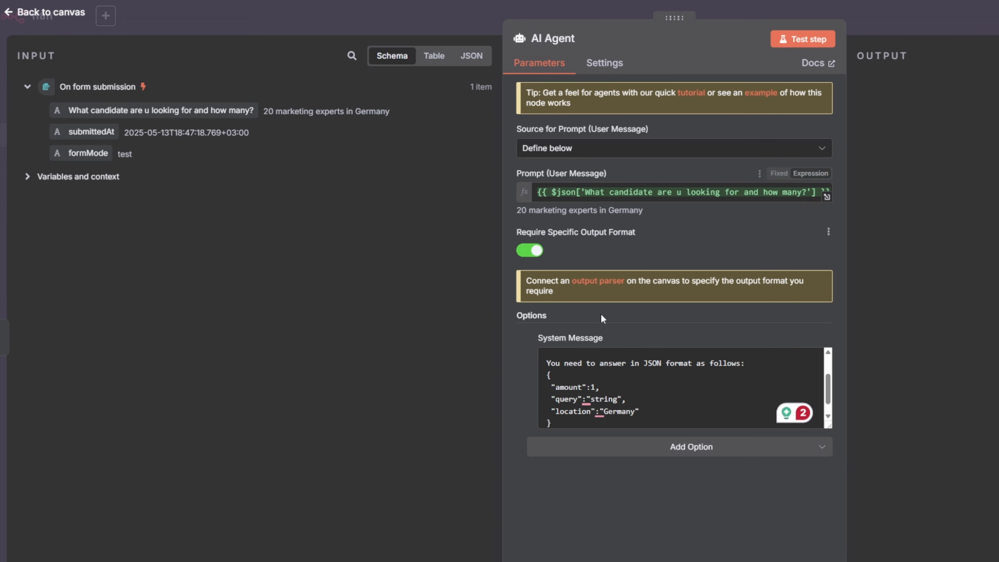
- Copy the JSON example from the system message and attach a Structured Output Parser to the AI Agent
left_click_drag(552, 423, 525, 372)
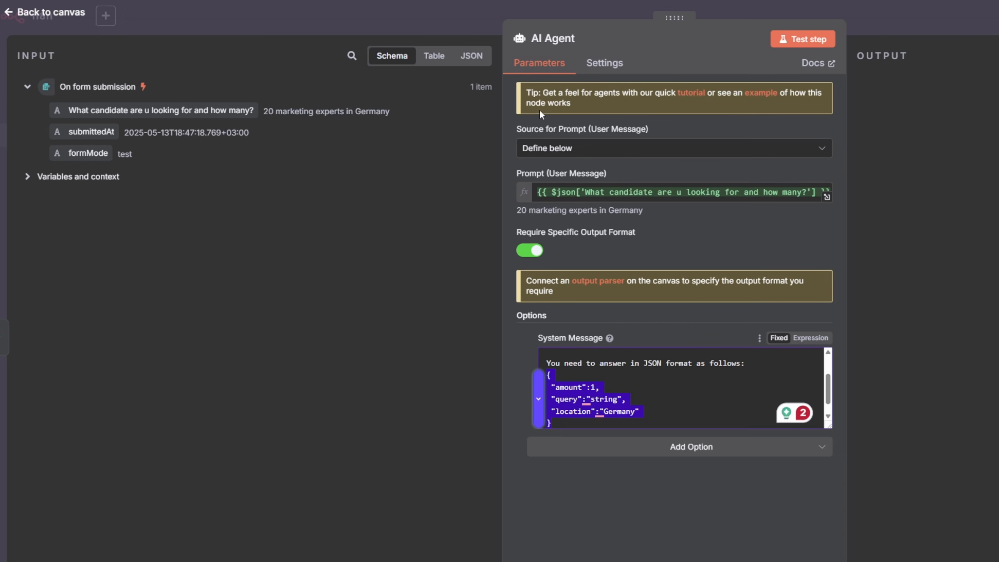
left_click(528, 253)
left_click(528, 254)
left_click(597, 281)
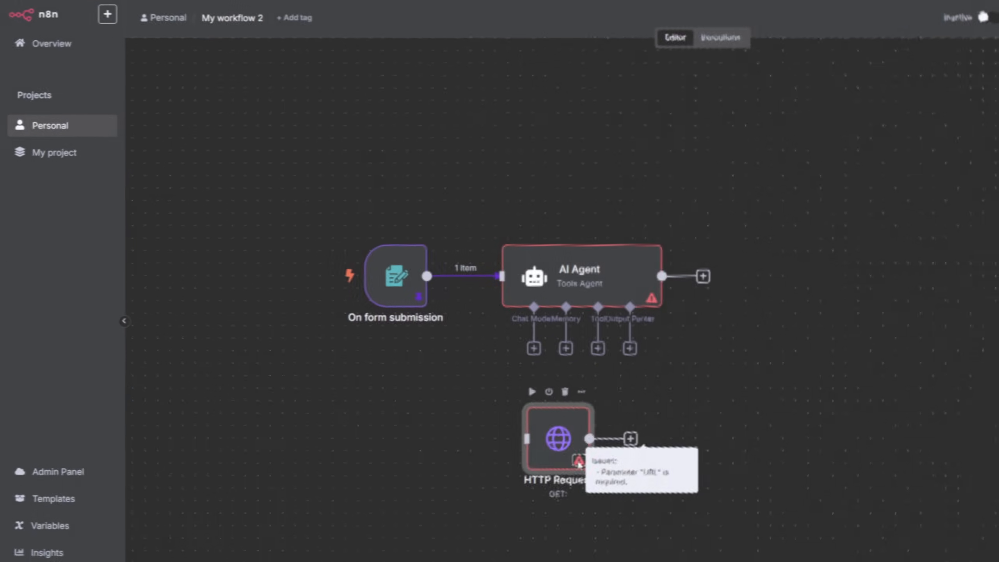
left_click_drag(536, 414, 331, 400)
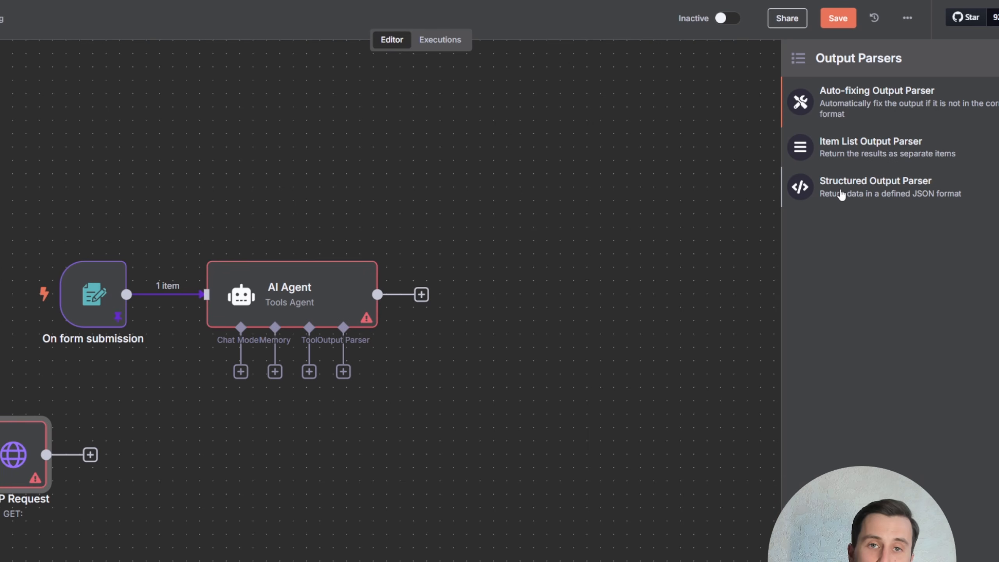
left_click(841, 191)
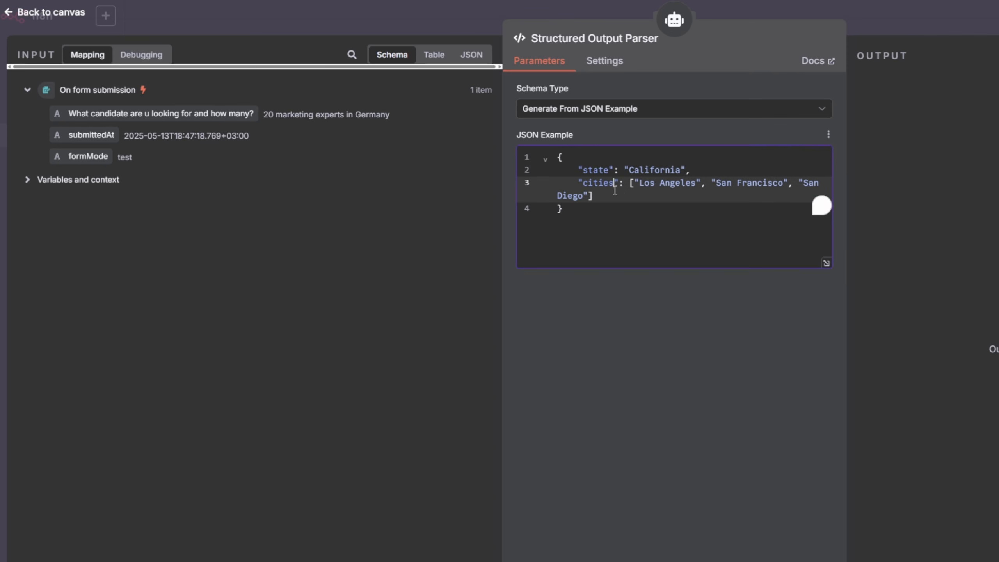
- Set the parser's schema type to Define Below and replace the input schema with the pasted JSON example, adding spaces after colons
left_click(600, 113)
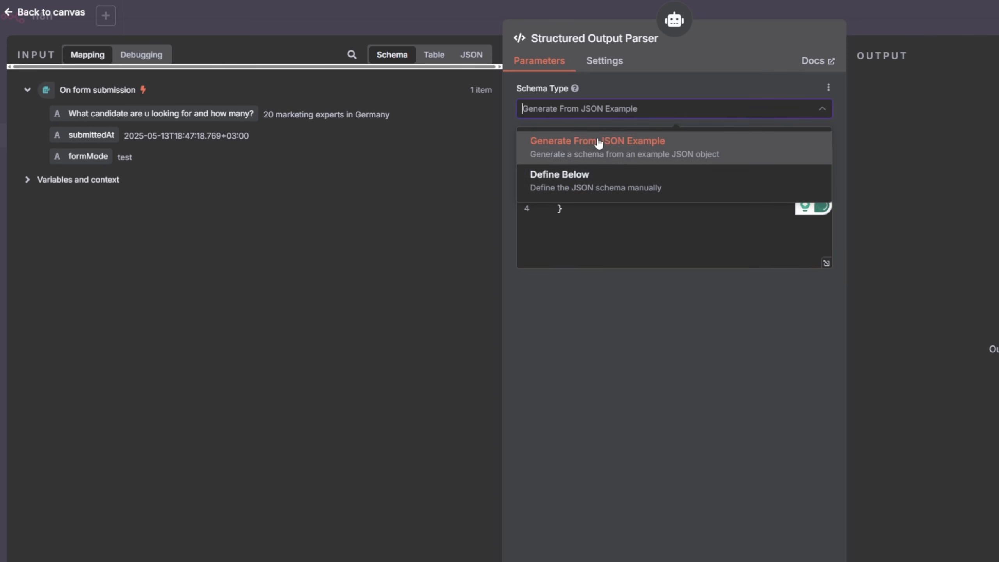
left_click(564, 183)
left_click(656, 252)
key("ctrl+a")
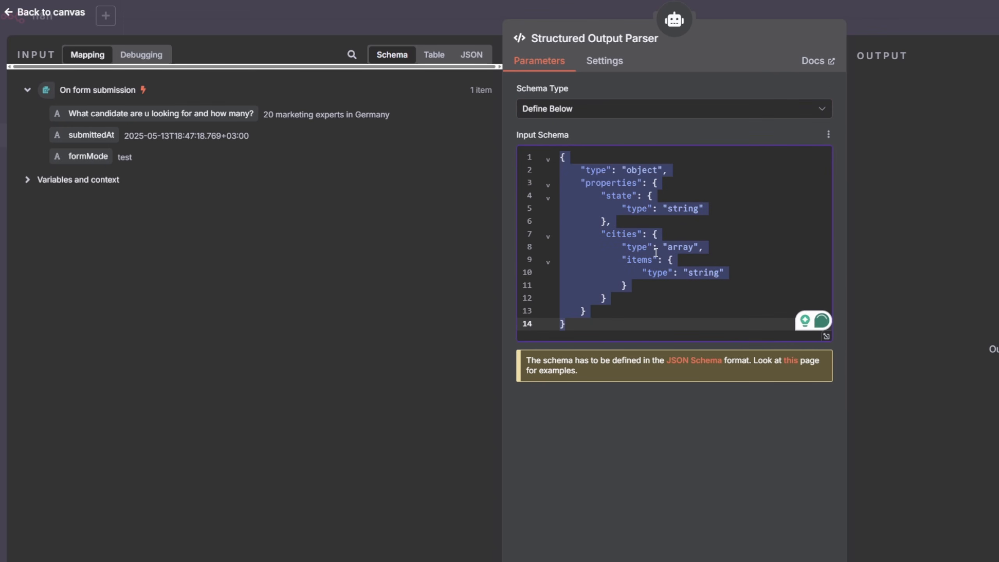
key("BackSpace")
type("{  \"amount\":1,  \"query\":\"string\",  \"location\":\"Germany\" }")
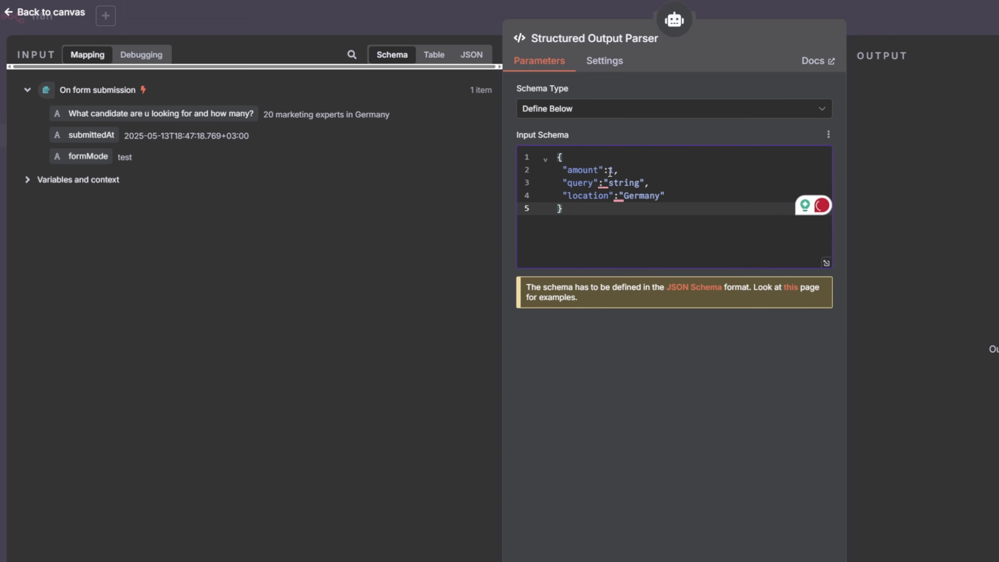
left_click(617, 198)
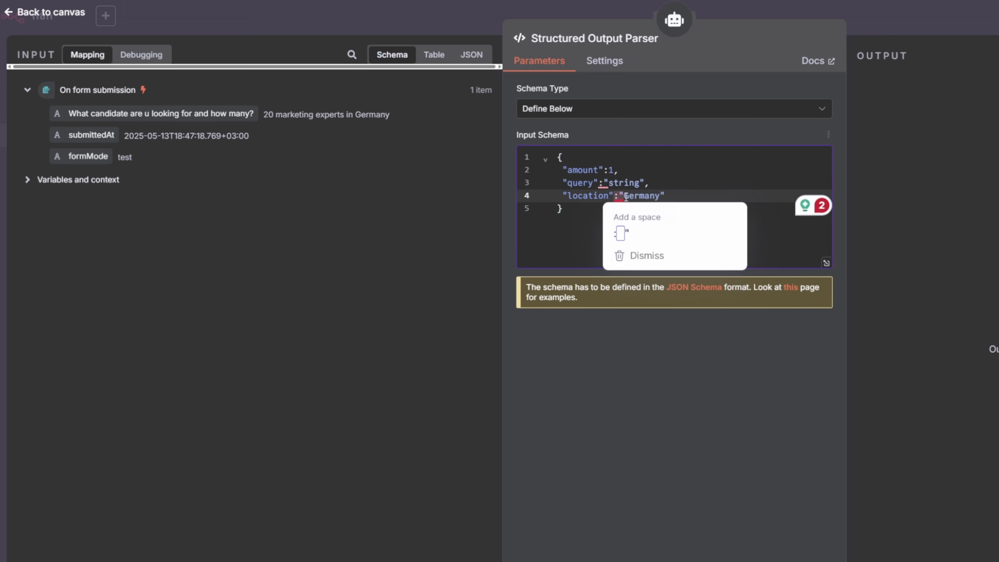
left_click(604, 183)
left_click(608, 169)
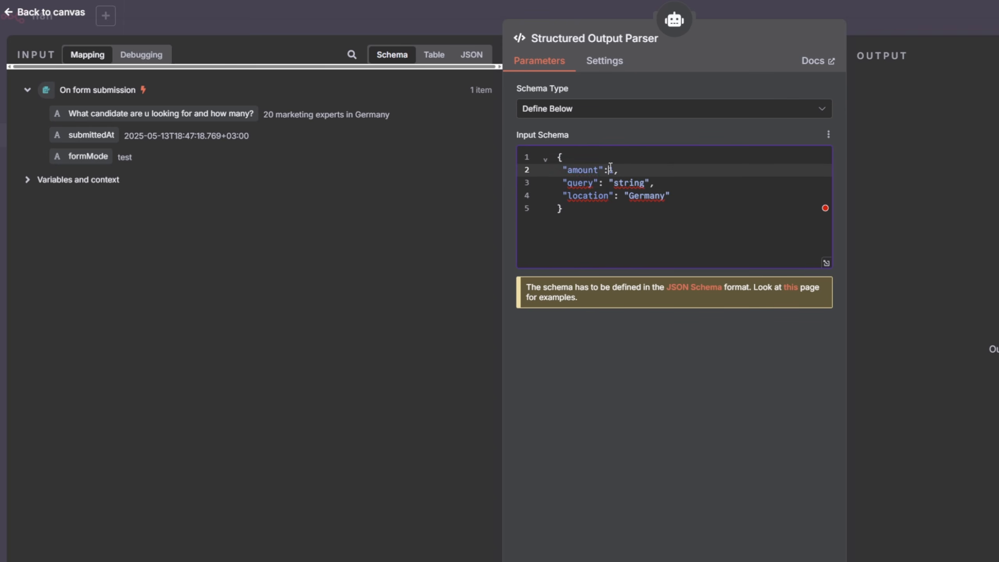
left_click(668, 196)
left_click(652, 214)
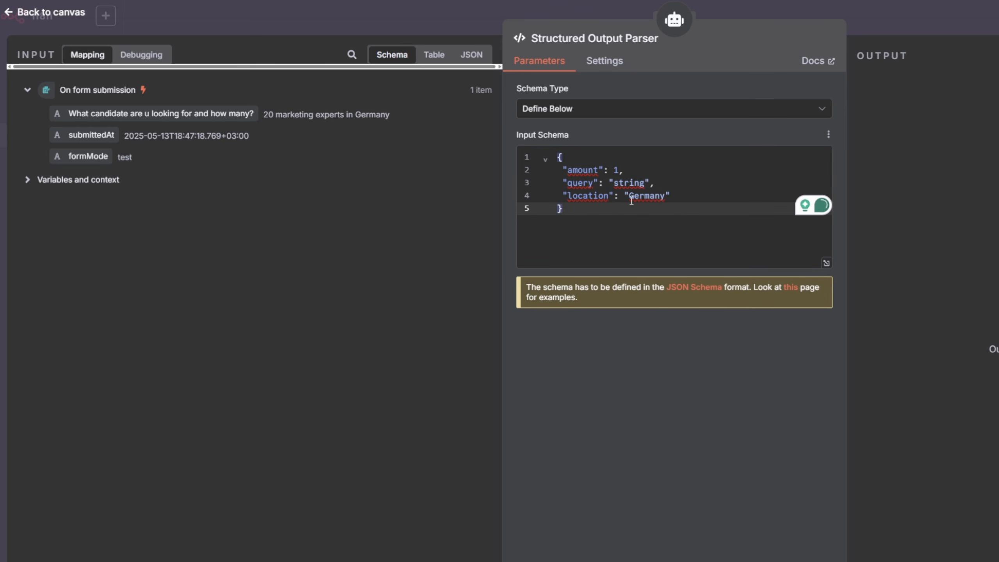
left_click(666, 198)
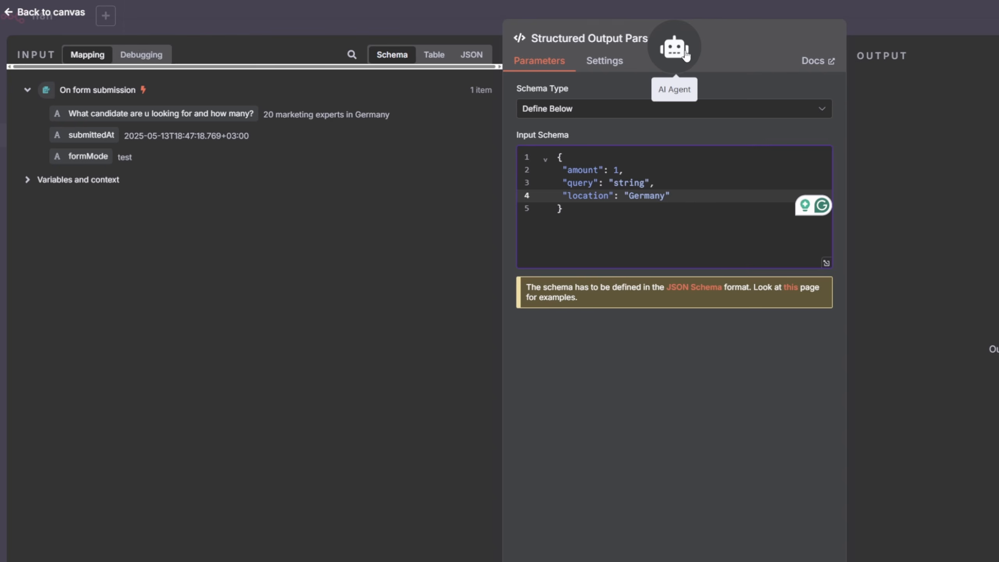
- Attach an OpenAI Chat Model to the agent and set its model to gpt-4.1-mini-2025-04-14
left_click(674, 20)
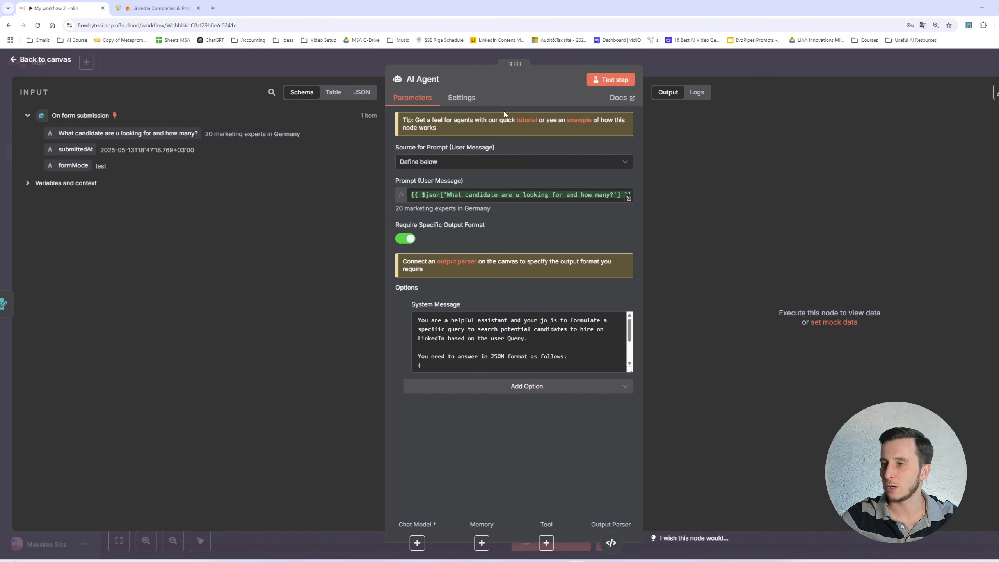
left_click(416, 543)
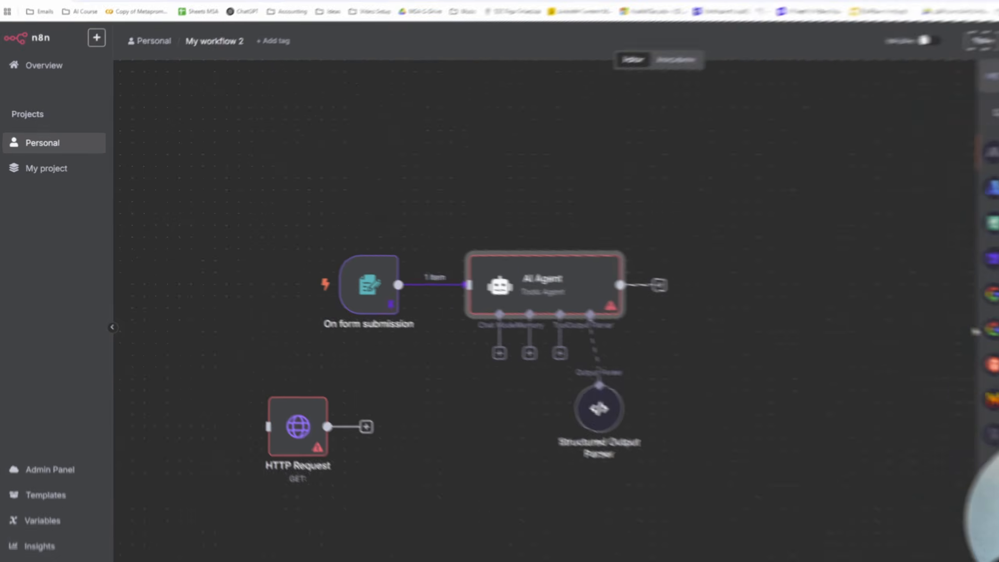
left_click(940, 428)
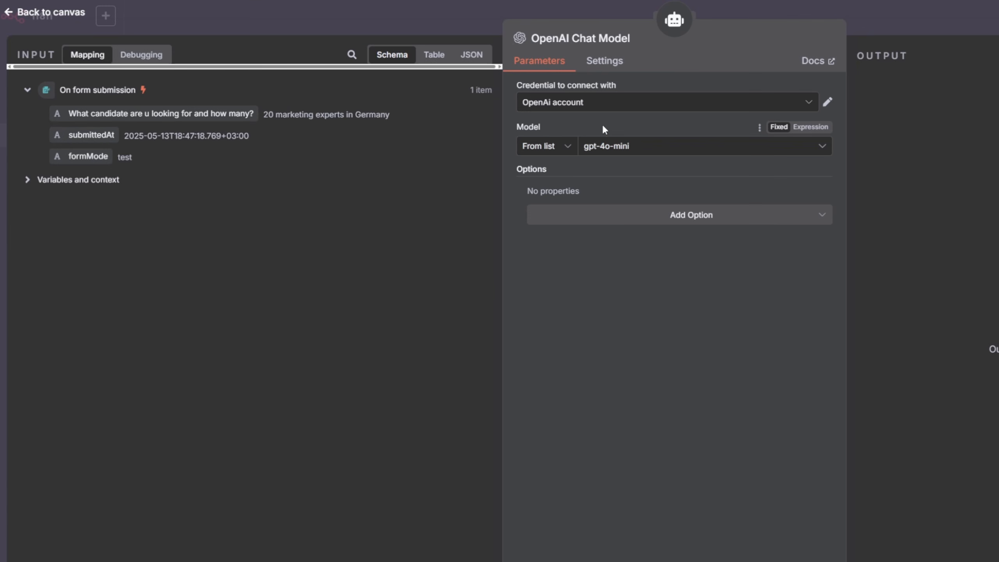
left_click(621, 146)
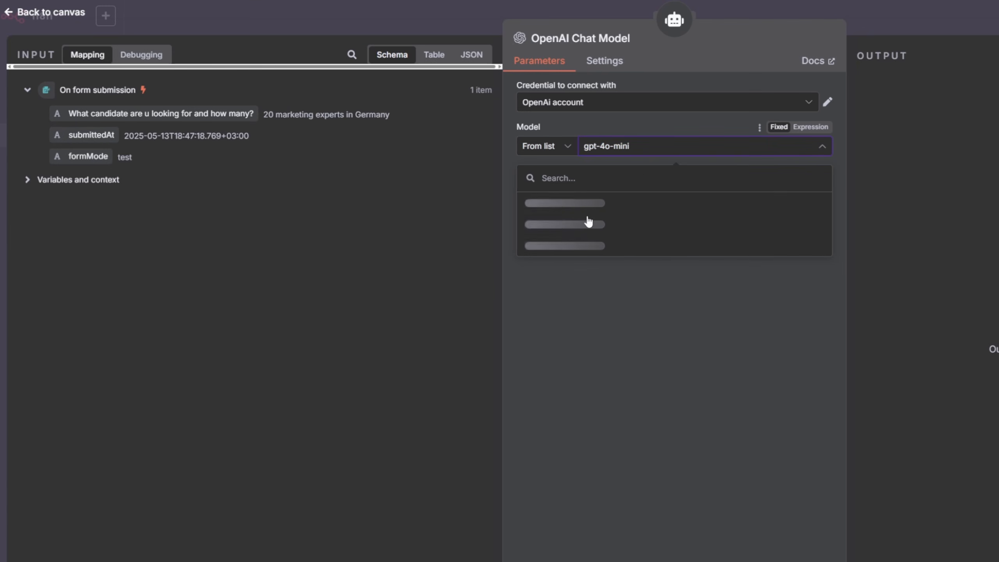
scroll(592, 236, "down", 10)
scroll(595, 270, "down", 3)
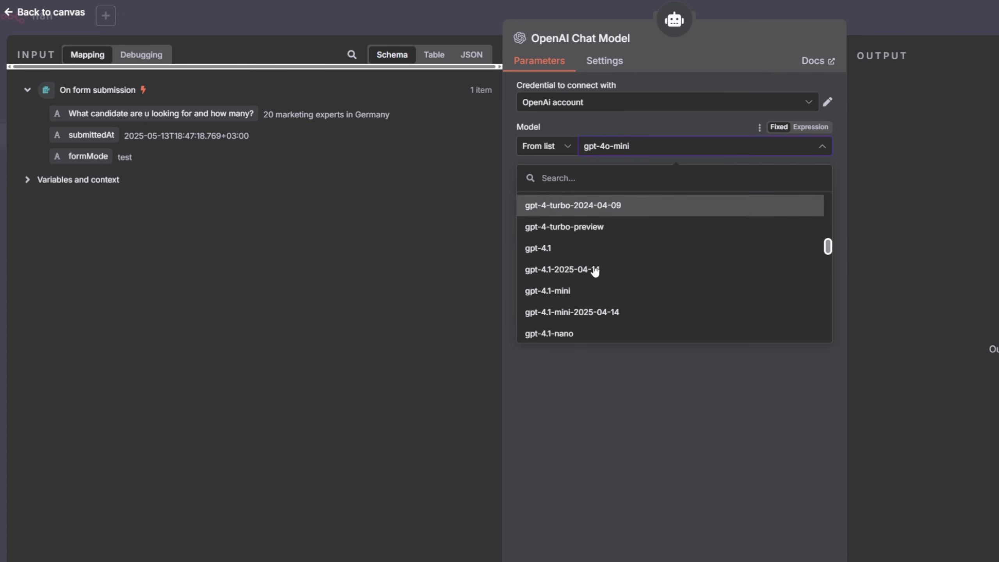
left_click(600, 311)
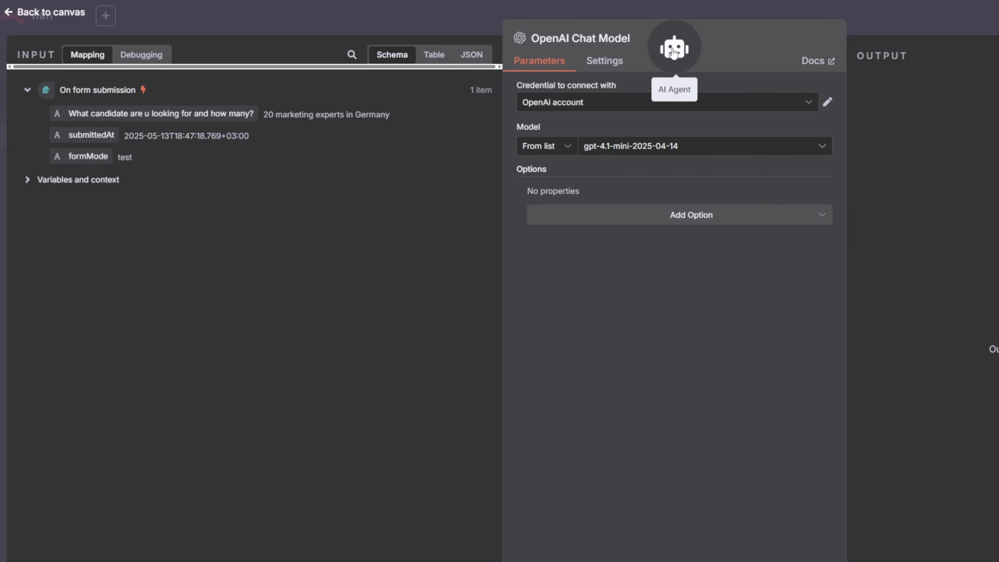
- Return to the AI Agent and run Test step
left_click(688, 215)
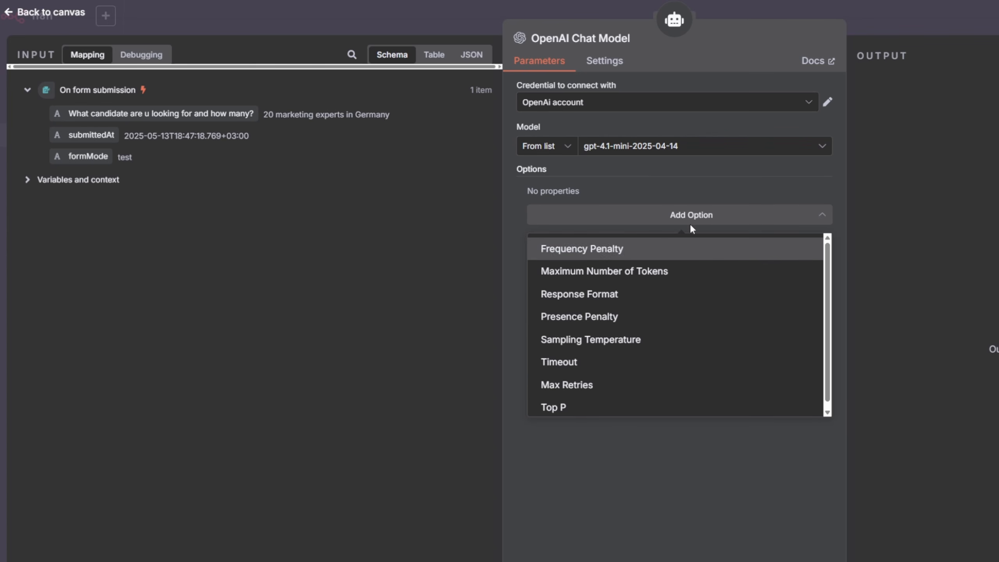
left_click(673, 20)
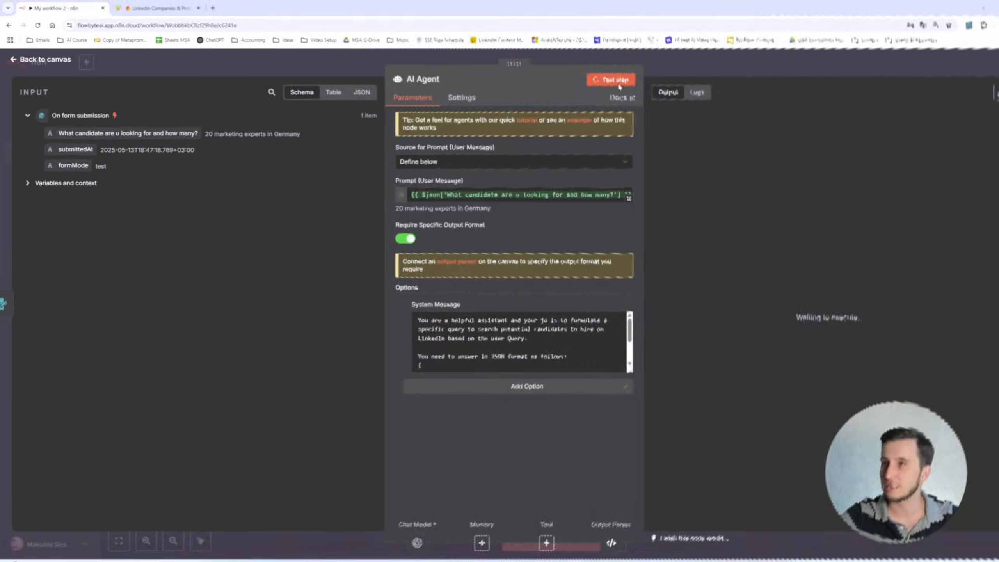
left_click(794, 41)
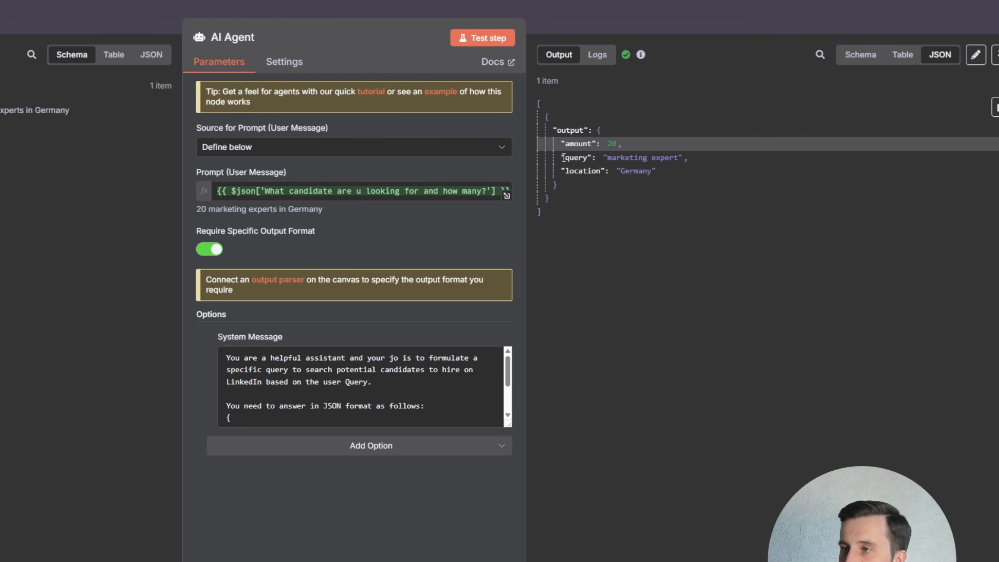
- Examine the agent's JSON output fields amount, query and location
left_click_drag(562, 157, 673, 159)
left_click(627, 158)
left_click(649, 171)
left_click_drag(617, 170, 670, 174)
left_click(671, 176)
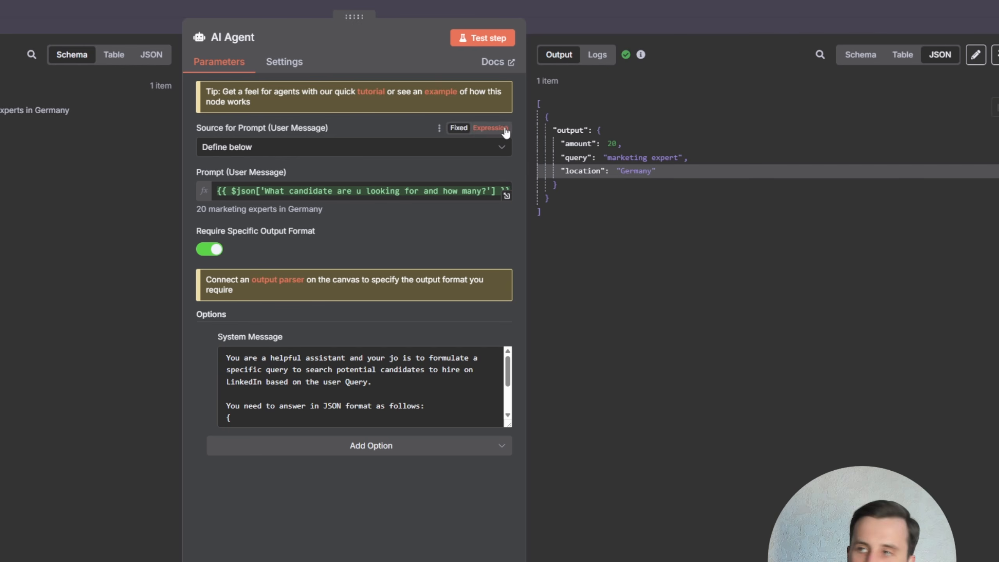
- Pin the AI Agent's output data from its test run
left_click(495, 9)
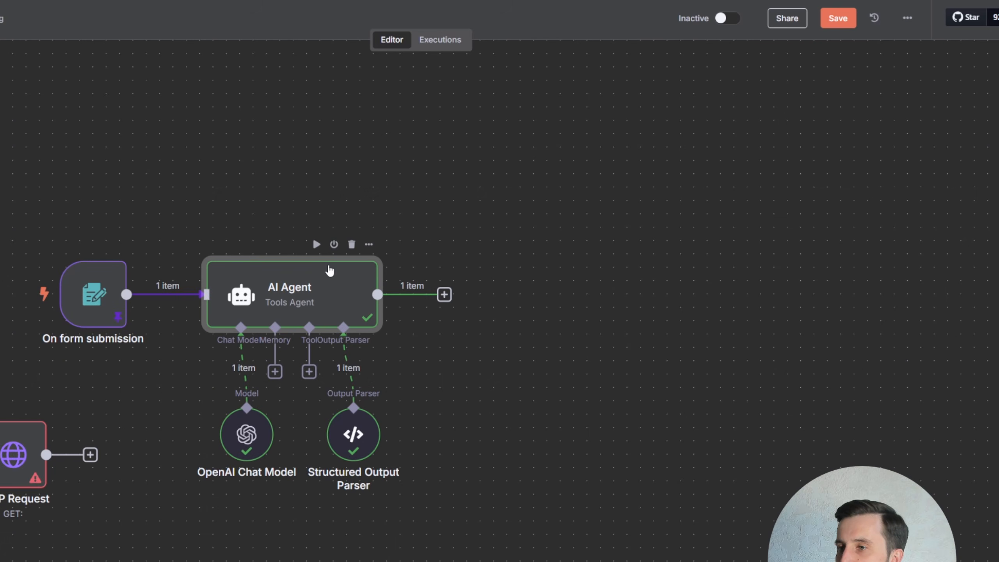
double_click(330, 271)
left_click(997, 55)
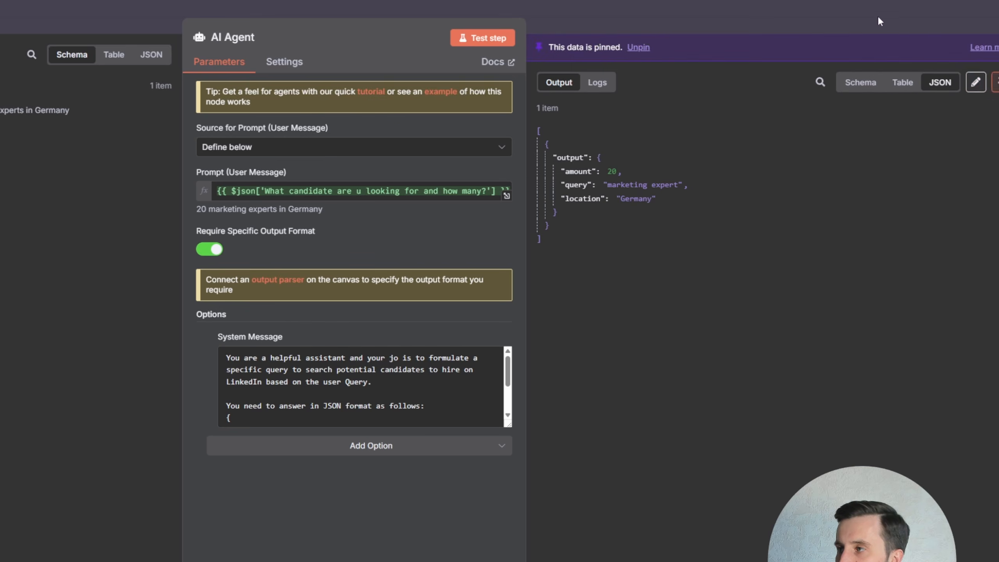
left_click(878, 18)
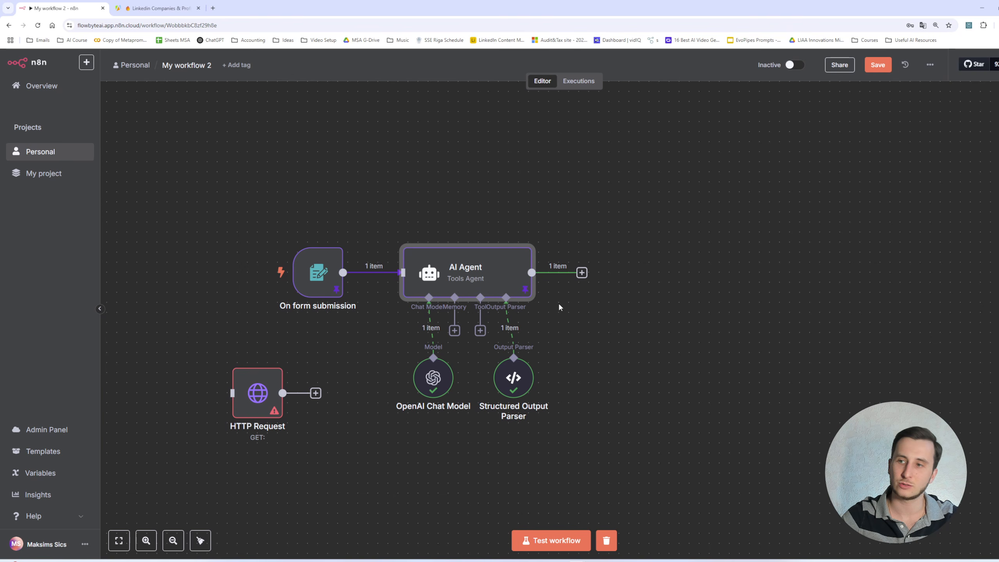
- Move the HTTP Request node right after the AI Agent and connect the agent's output to it
left_click_drag(258, 392, 639, 272)
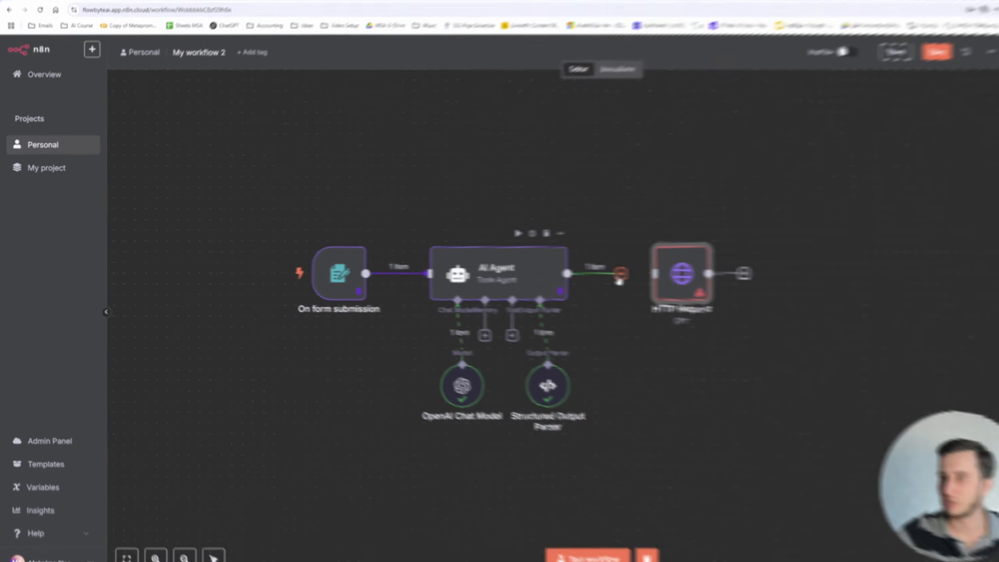
left_click_drag(619, 276, 656, 279)
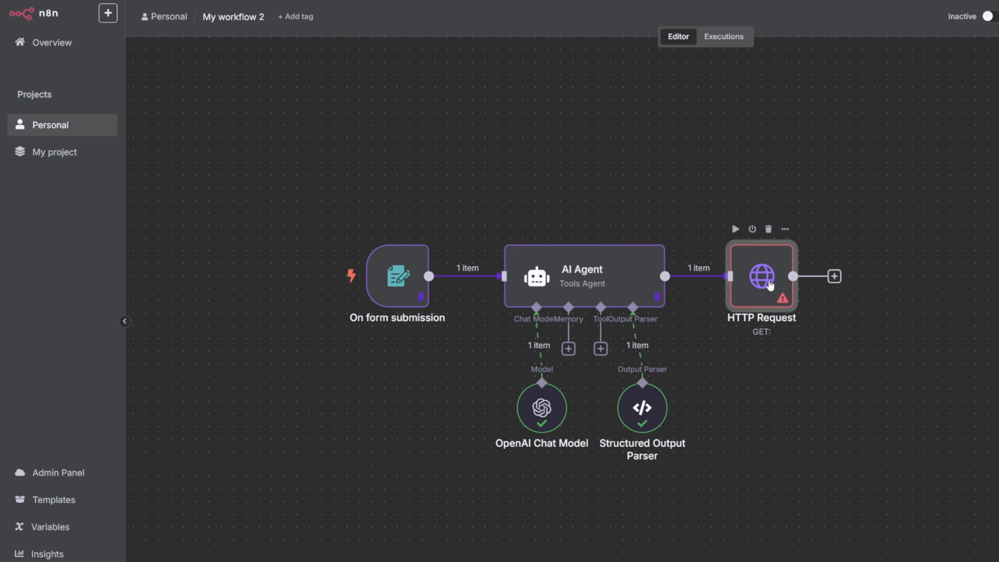
double_click(770, 286)
left_click(617, 162)
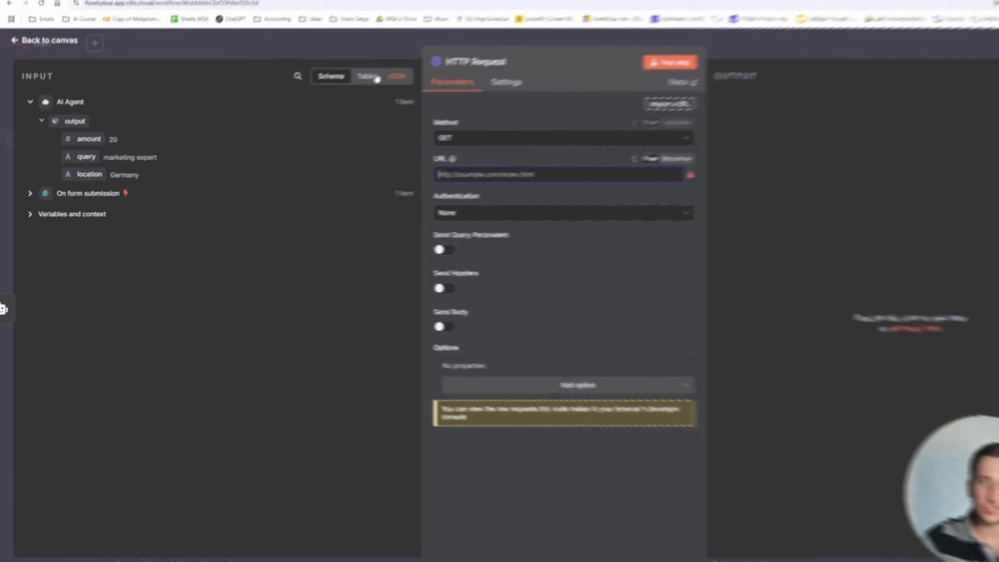
- Open the LinkedIn scraper actor's API endpoints in Apify and compare the Run Actor endpoint variants
left_click(165, 5)
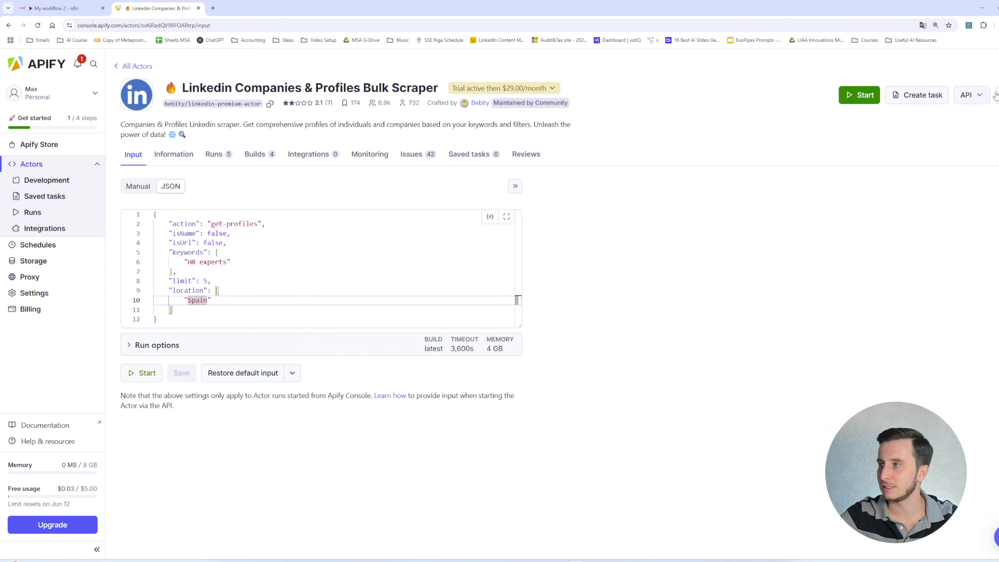
left_click(981, 96)
left_click(980, 96)
left_click(980, 97)
left_click(966, 140)
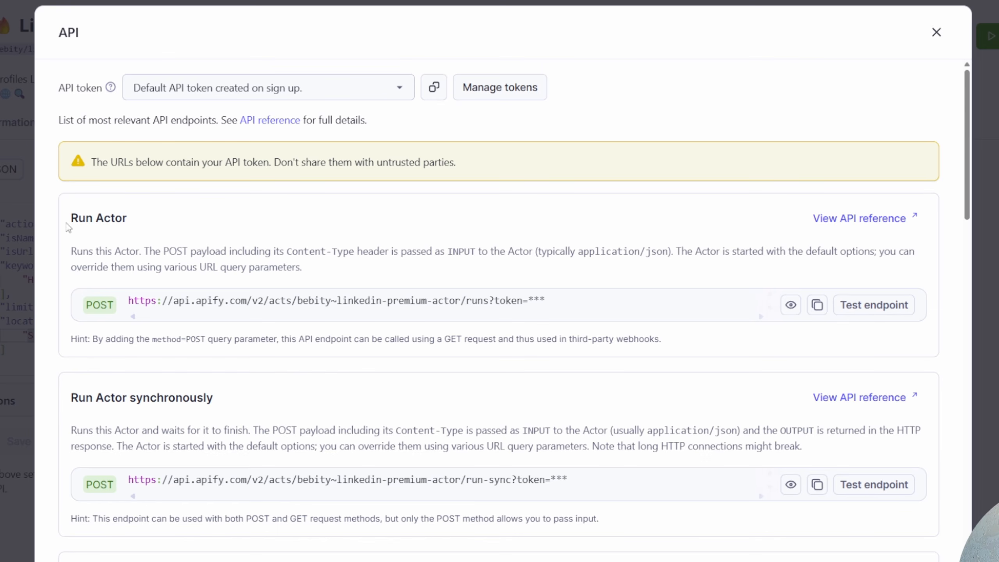
left_click_drag(92, 393, 212, 394)
scroll(212, 394, "down", 4)
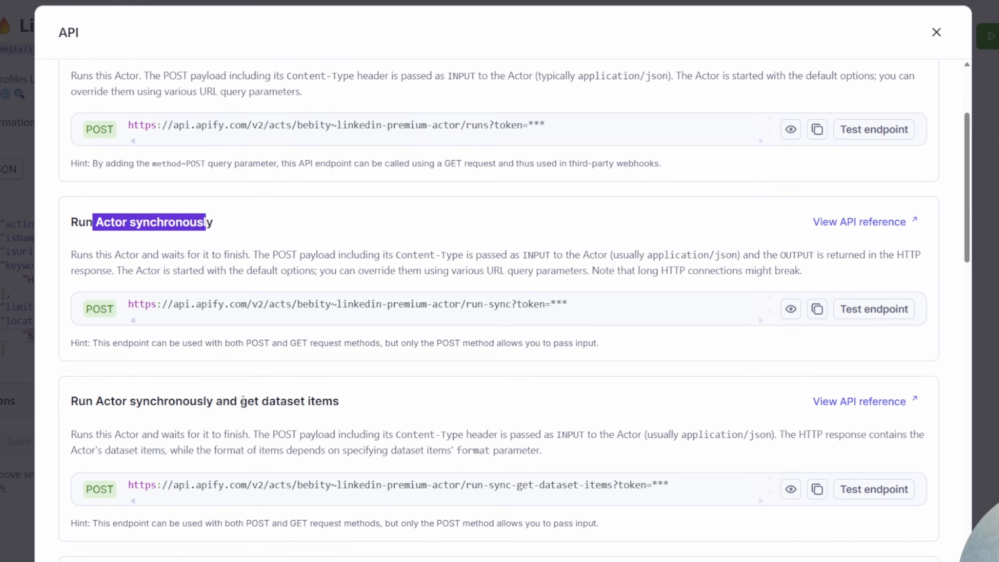
left_click(211, 221)
scroll(328, 401, "down", 4)
scroll(246, 337, "up", 9)
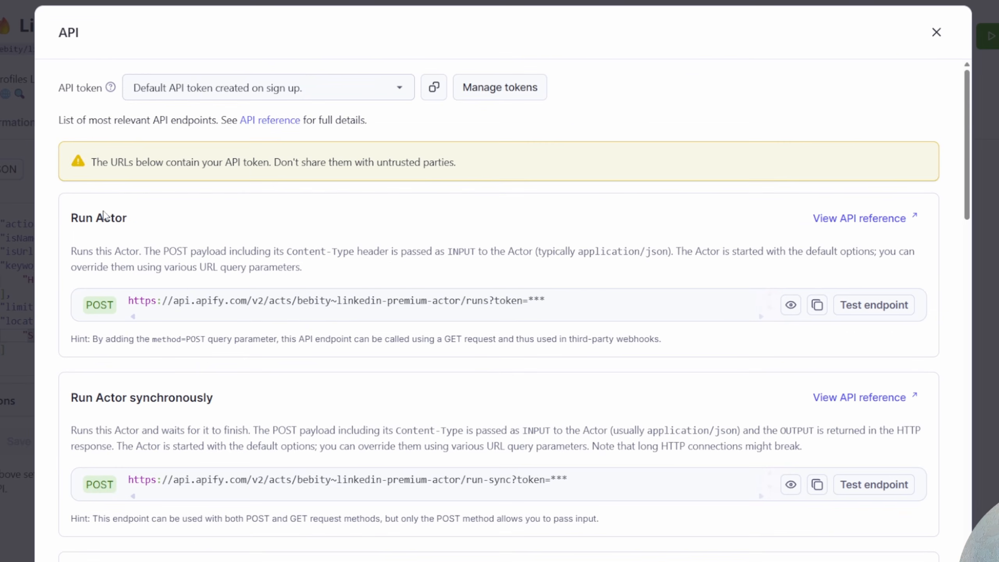
left_click_drag(104, 217, 156, 230)
scroll(165, 251, "down", 20)
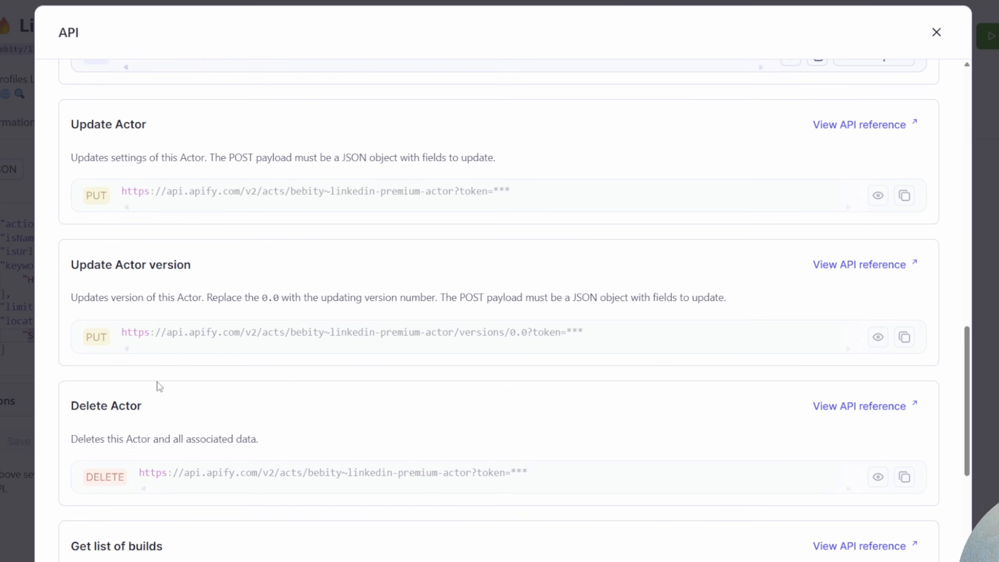
scroll(154, 382, "down", 20)
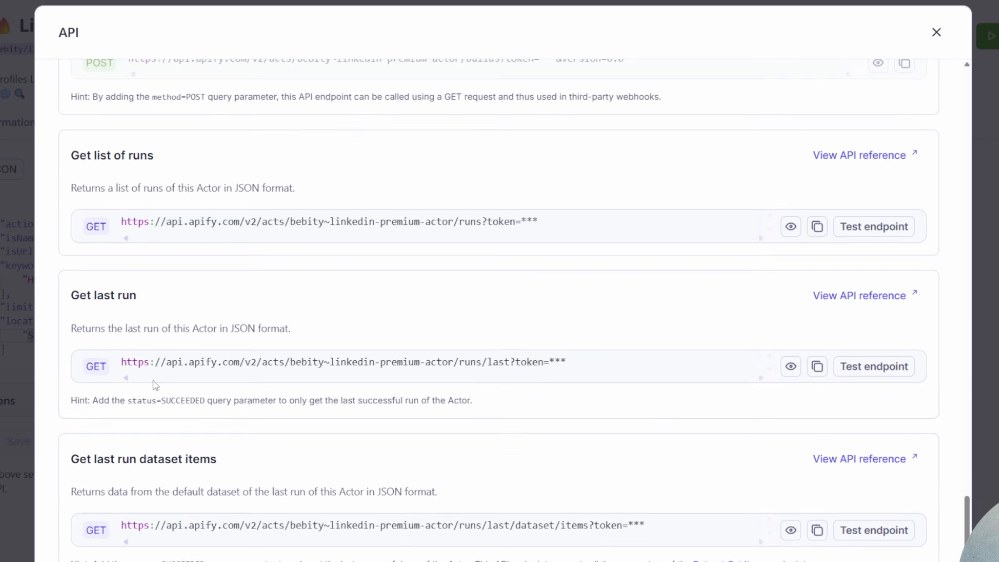
left_click_drag(96, 382, 188, 382)
left_click(189, 383)
scroll(196, 384, "up", 20)
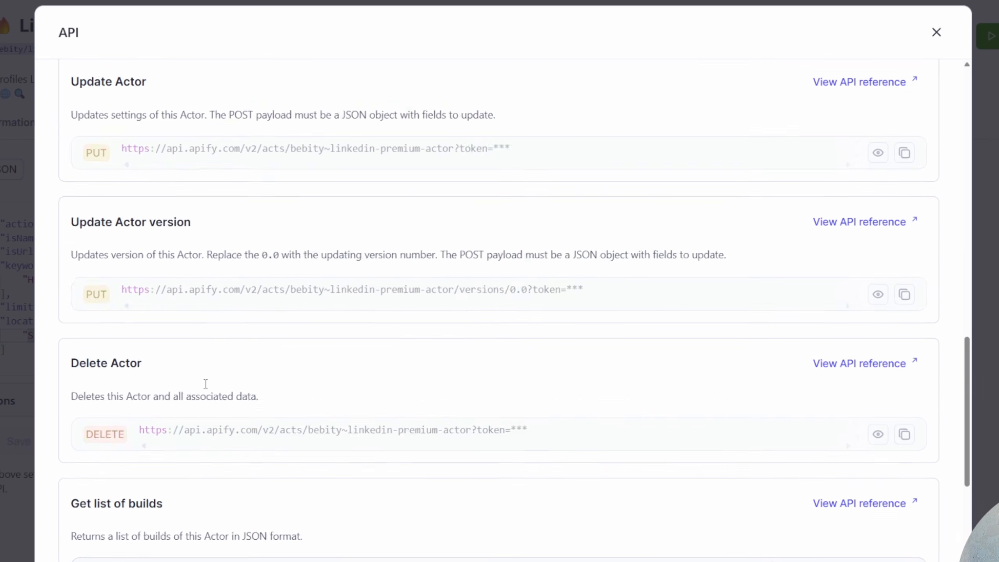
scroll(206, 383, "up", 6)
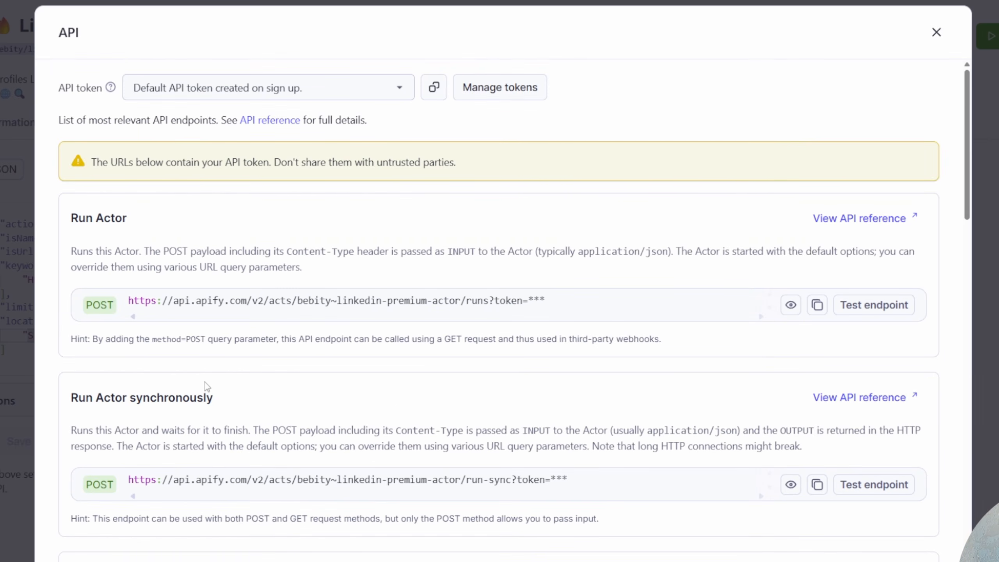
scroll(205, 383, "down", 5)
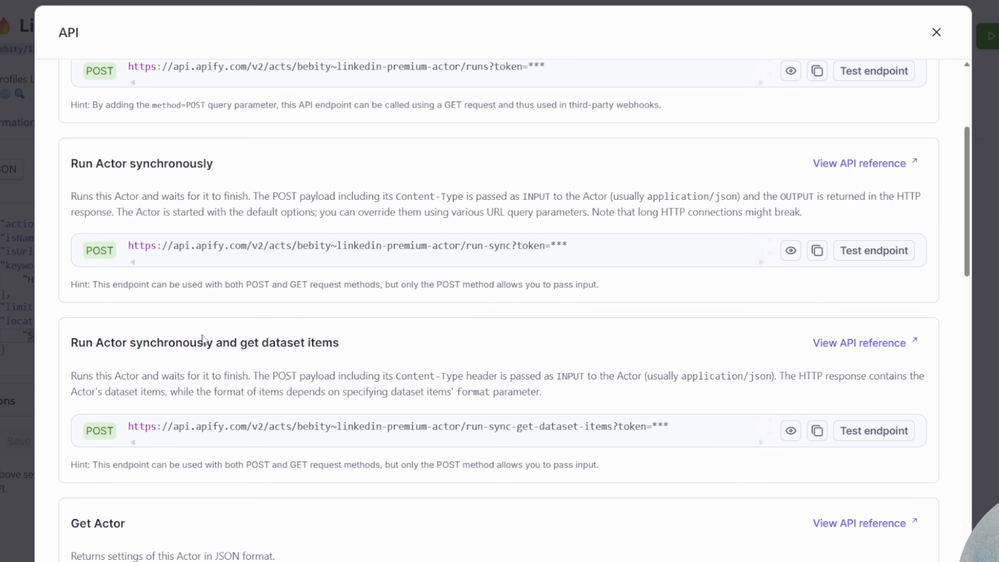
left_click_drag(65, 342, 338, 349)
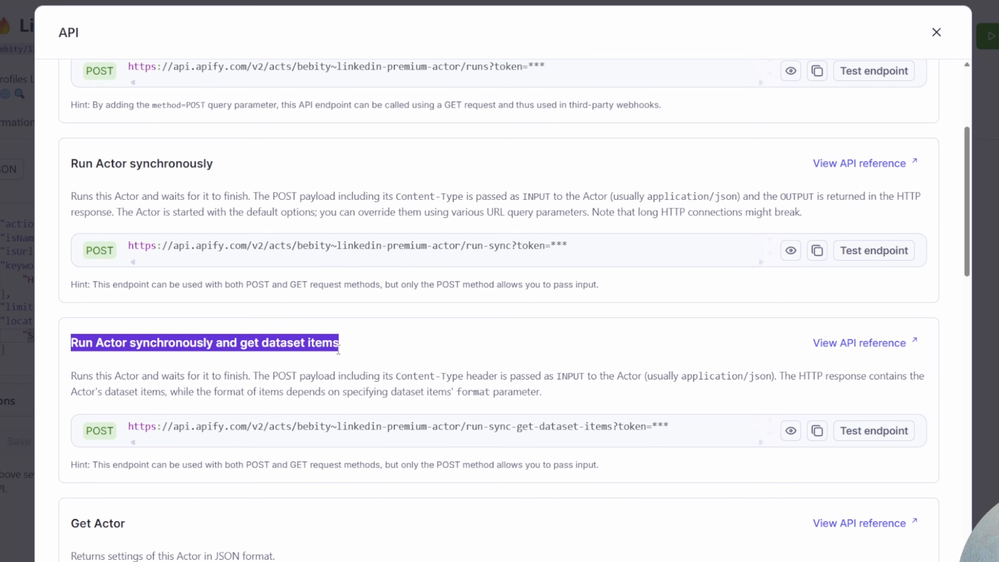
- Copy the Run Actor synchronously and get dataset items endpoint, with its API token, into the HTTP Request URL and set the method to POST
left_click(123, 434)
left_click(816, 431)
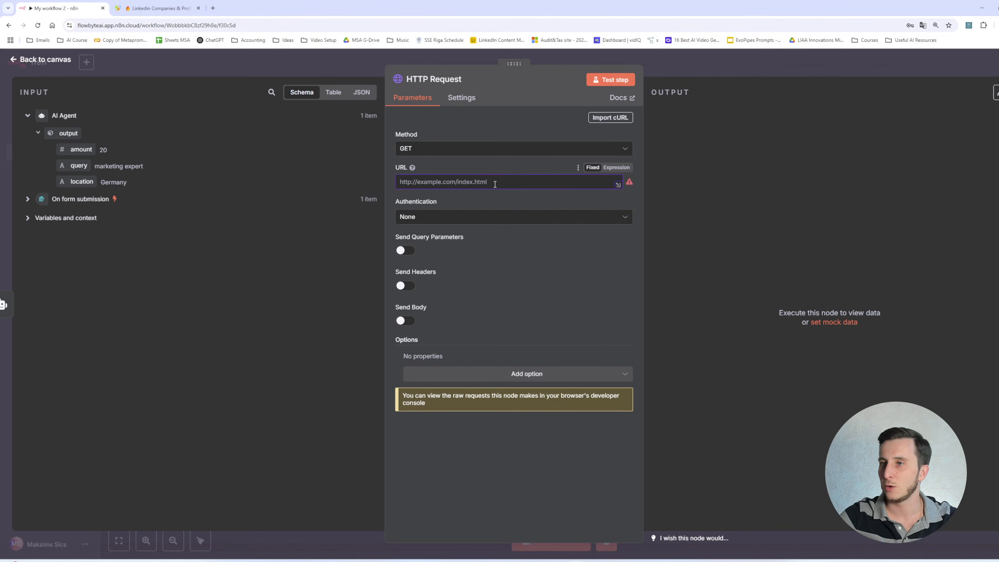
left_click(483, 149)
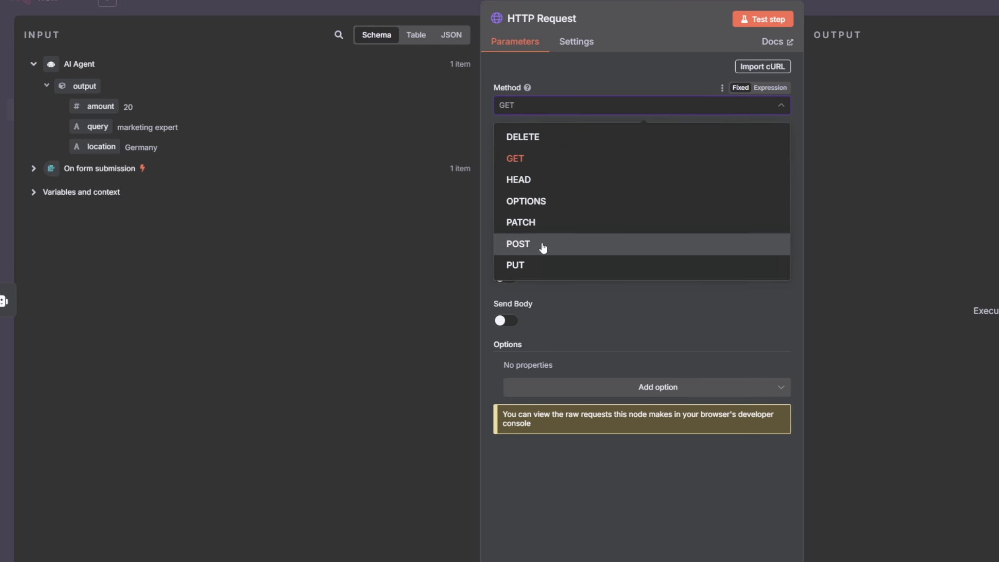
left_click(543, 247)
left_click(584, 148)
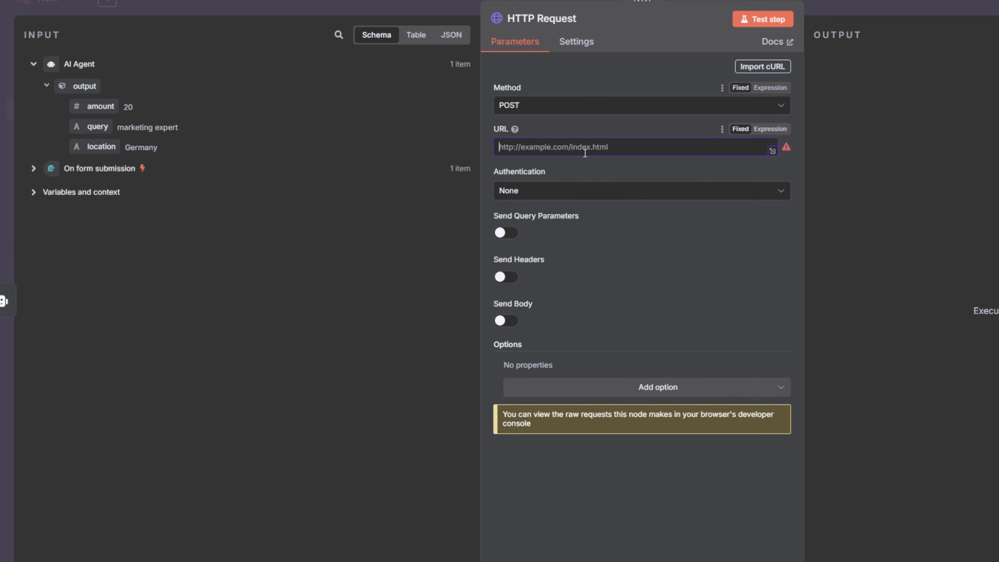
key("ctrl+v")
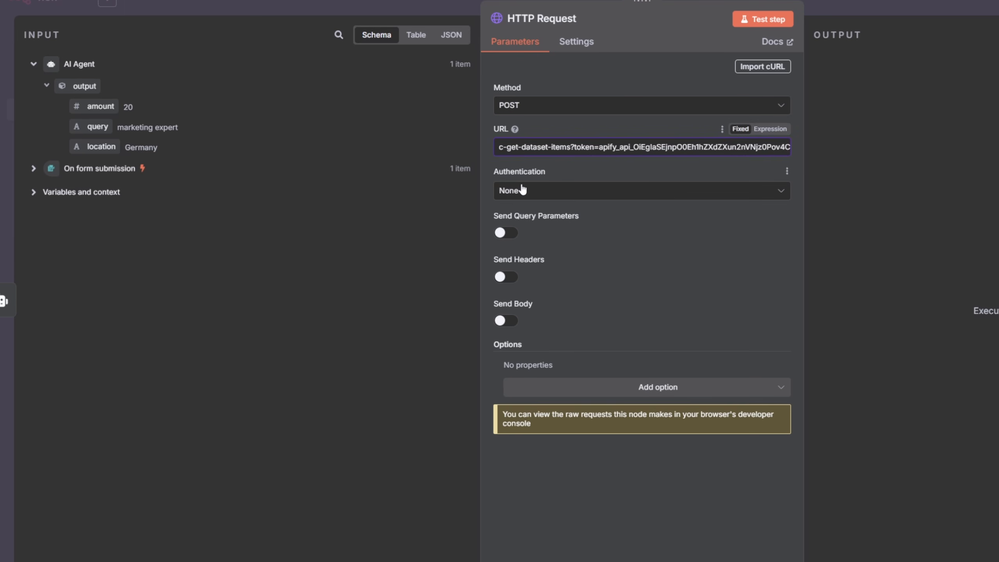
- Enable Send Body on the HTTP Request and specify the body Using JSON
left_click_drag(505, 172, 581, 174)
left_click(581, 174)
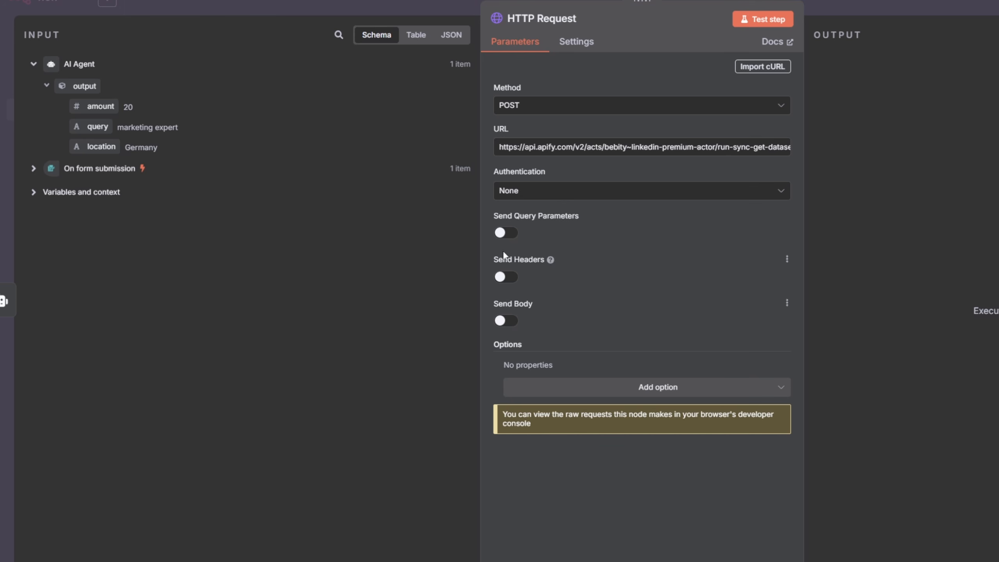
left_click(507, 320)
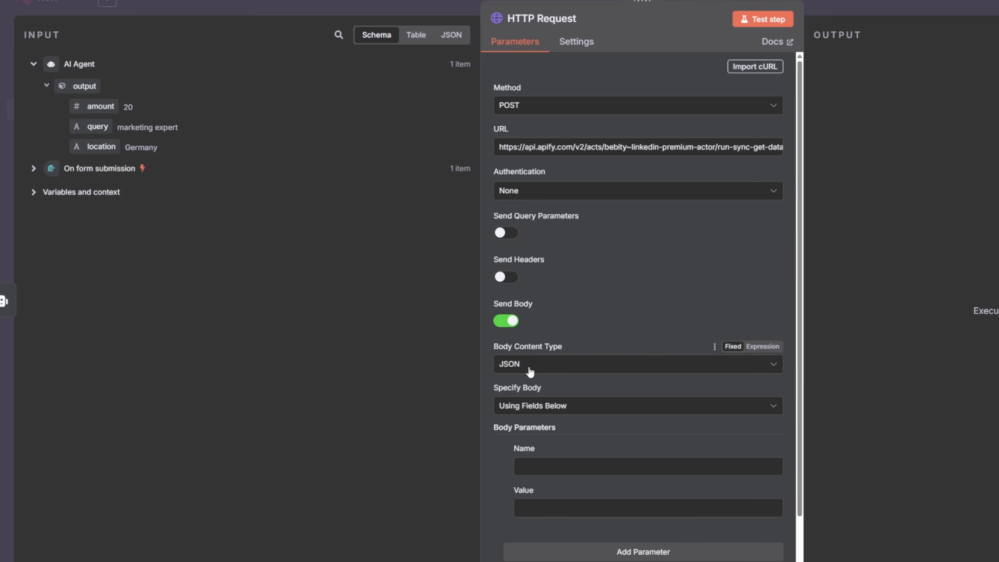
scroll(537, 377, "down", 2)
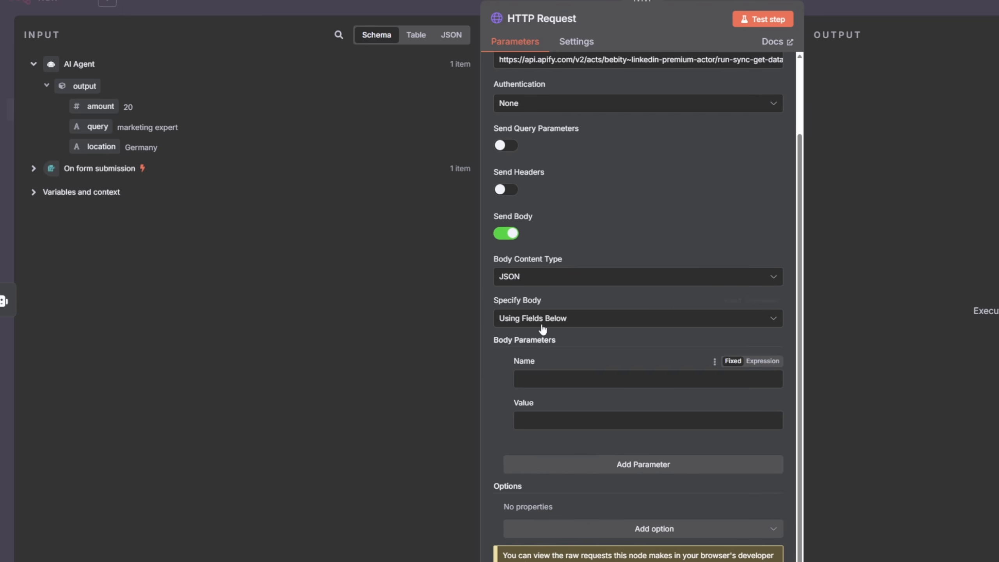
left_click(542, 320)
left_click(540, 370)
left_click(543, 457)
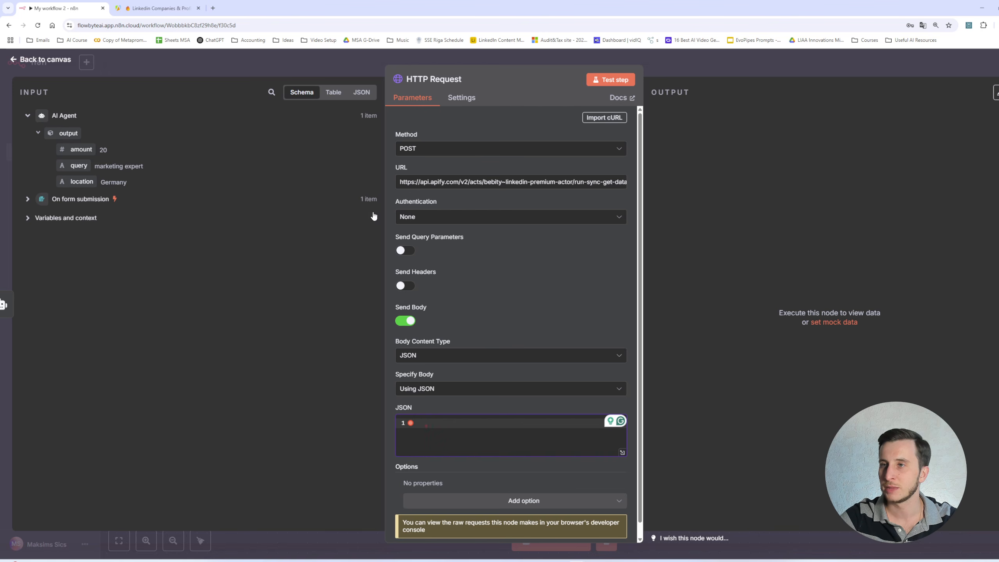
- Copy the actor's JSON input from Apify and paste it as the request's JSON body
left_click(159, 8)
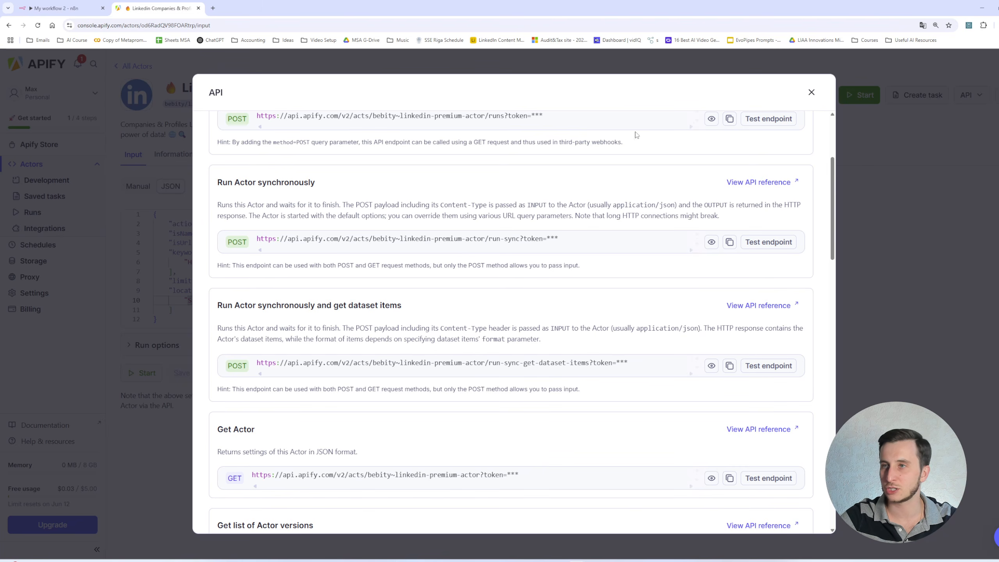
left_click(811, 92)
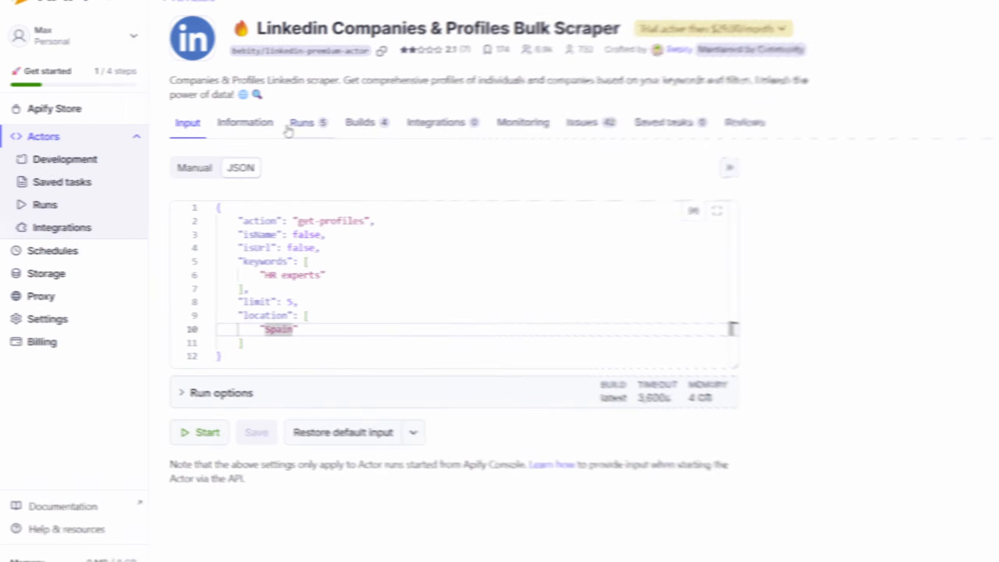
left_click(203, 169)
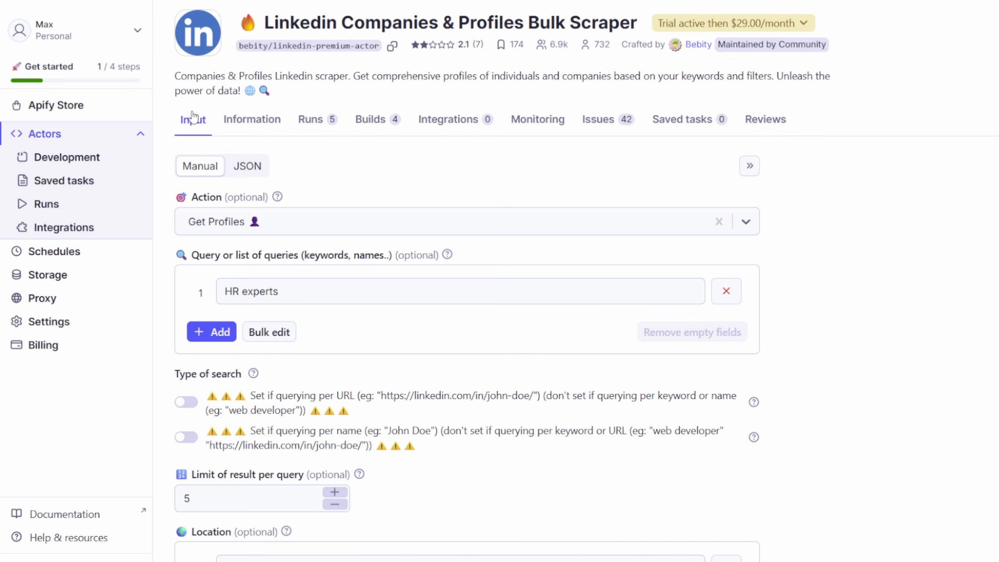
left_click(252, 179)
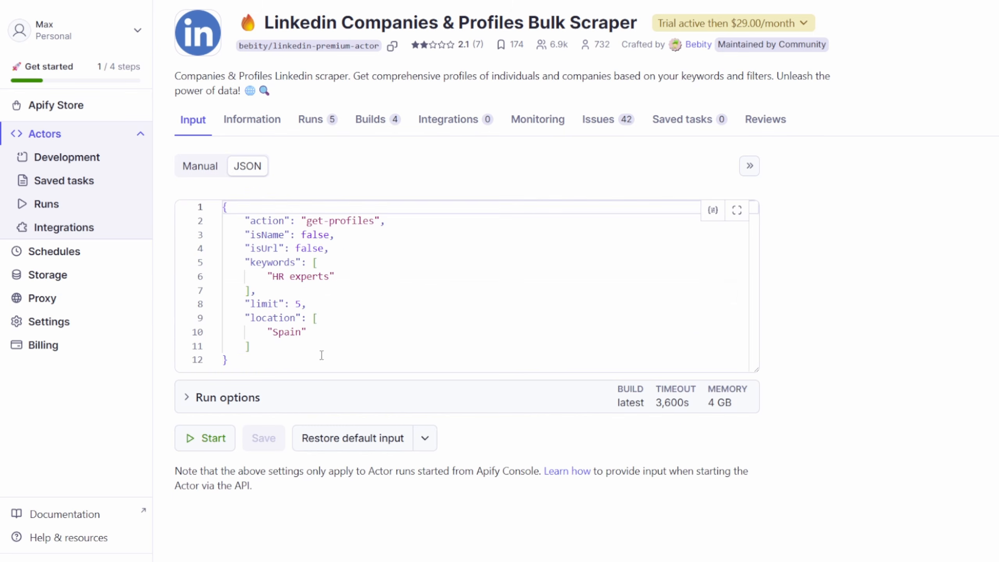
left_click(321, 321)
key("ctrl+a")
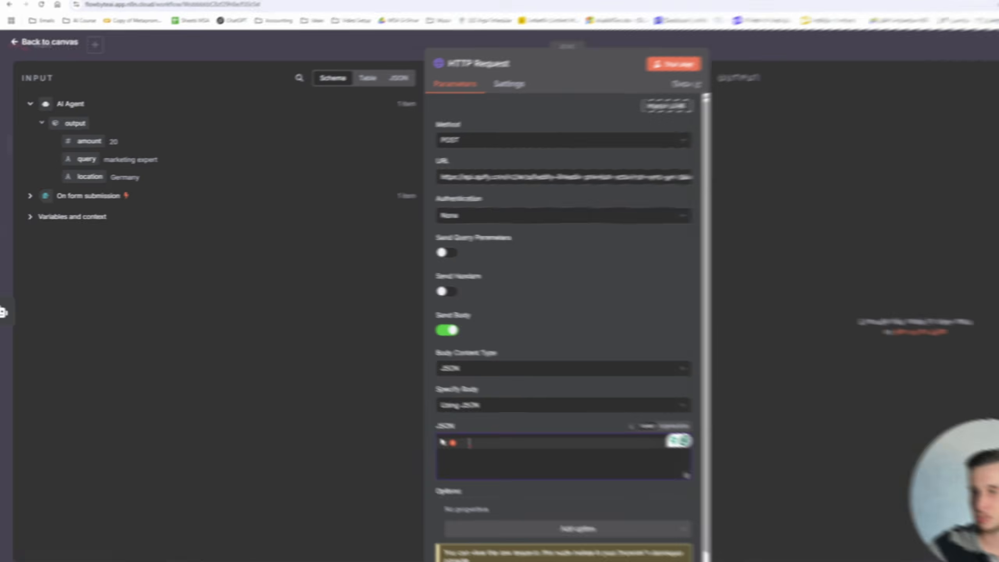
type("{     \"action\": \"get-profiles\",     \"isName\": false,     \"isUrl\": false,     \"keywords\": [         \"HR experts\"     ],     \"limit\": 5,     \"location\": [         \"Spain\"     ] }")
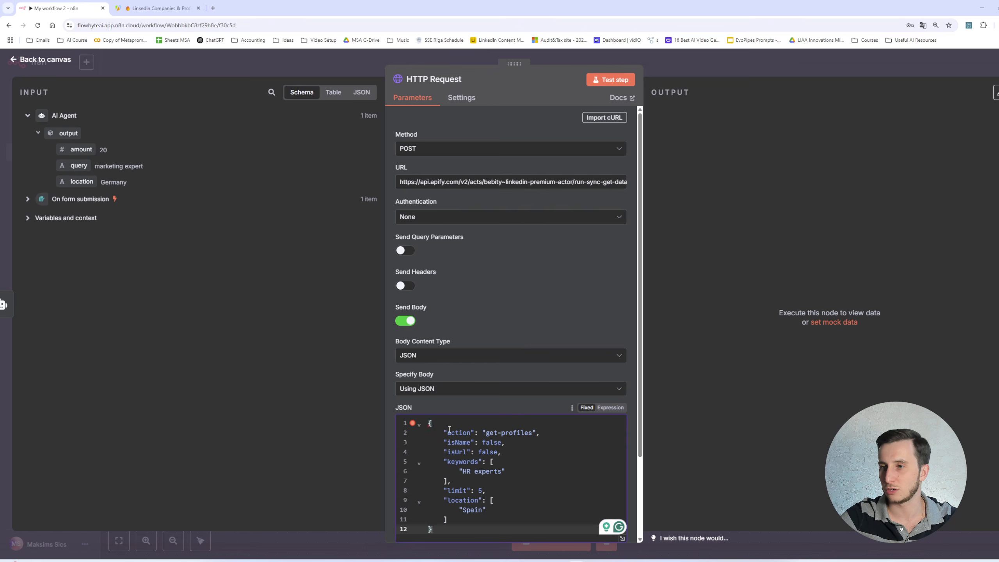
- Switch the HTTP Request's JSON body to Expression mode
left_click(493, 442)
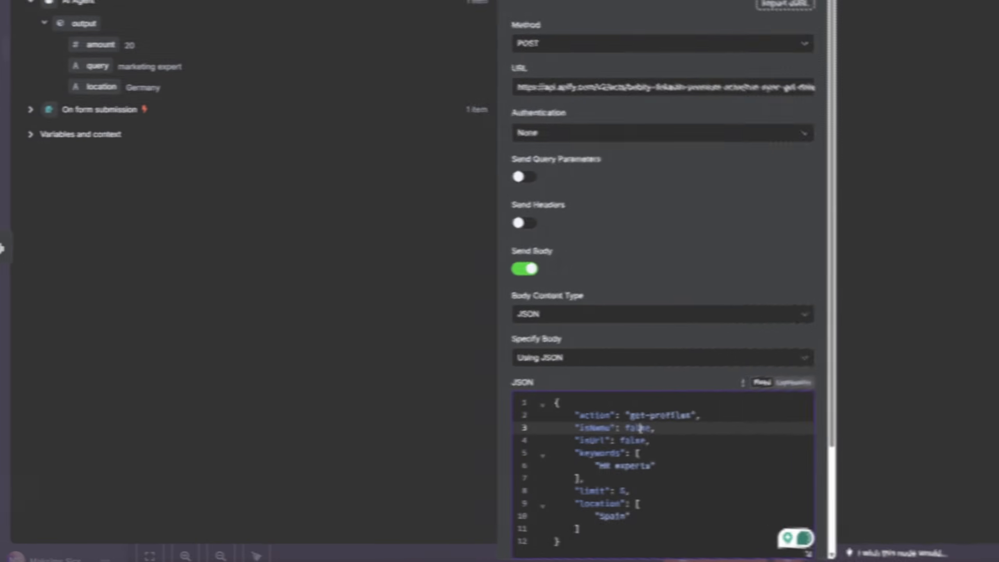
left_click(644, 438)
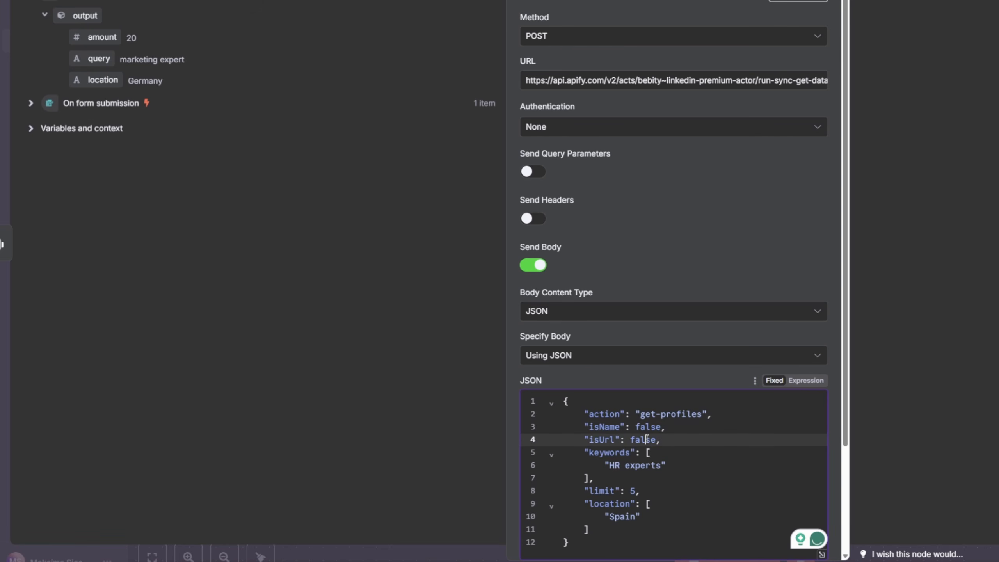
left_click(640, 454)
left_click(631, 492)
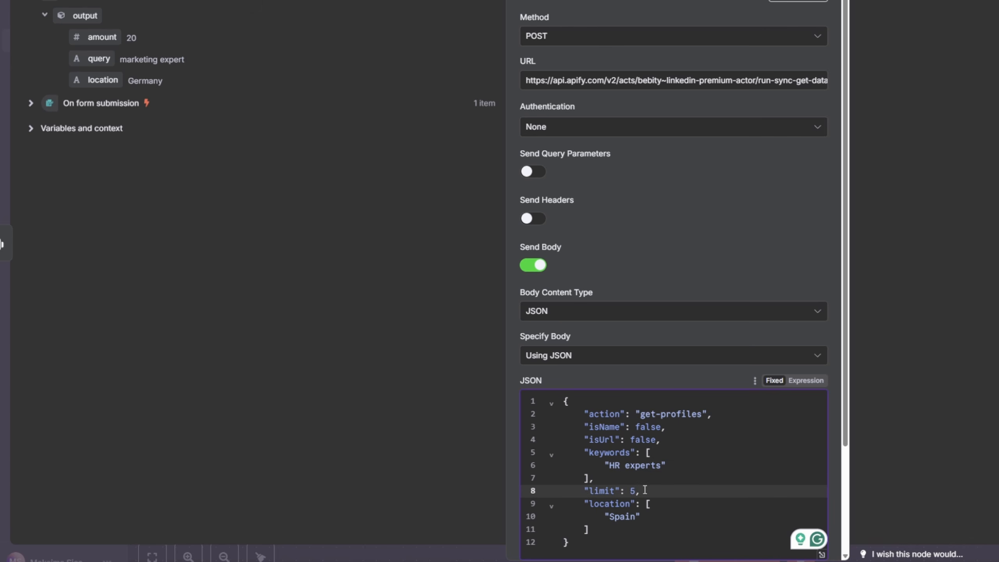
key("Down")
left_click_drag(661, 465, 631, 464)
left_click(806, 380)
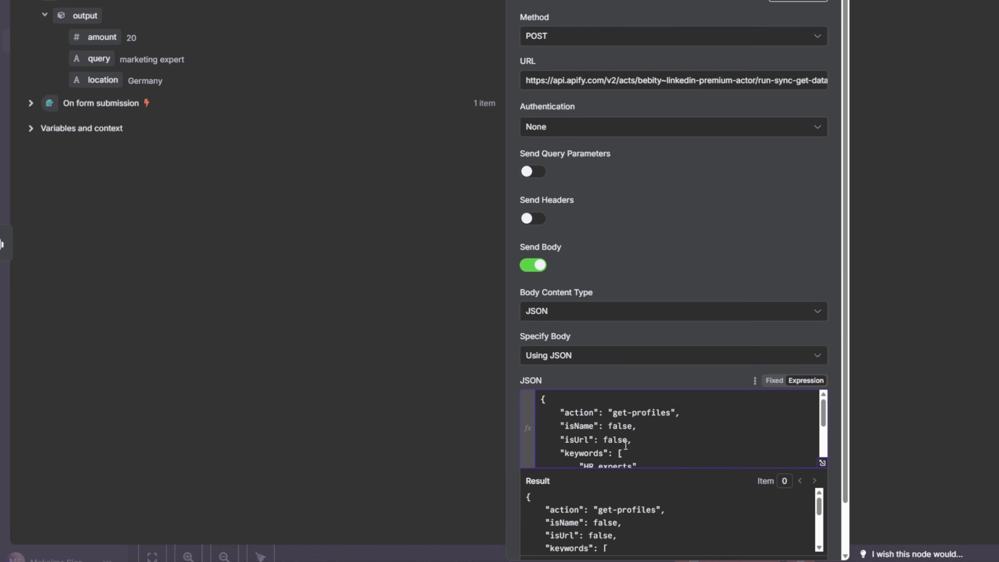
- Replace the "HR experts" keyword in the JSON body with the AI Agent's output query field
scroll(809, 382, "down", 2)
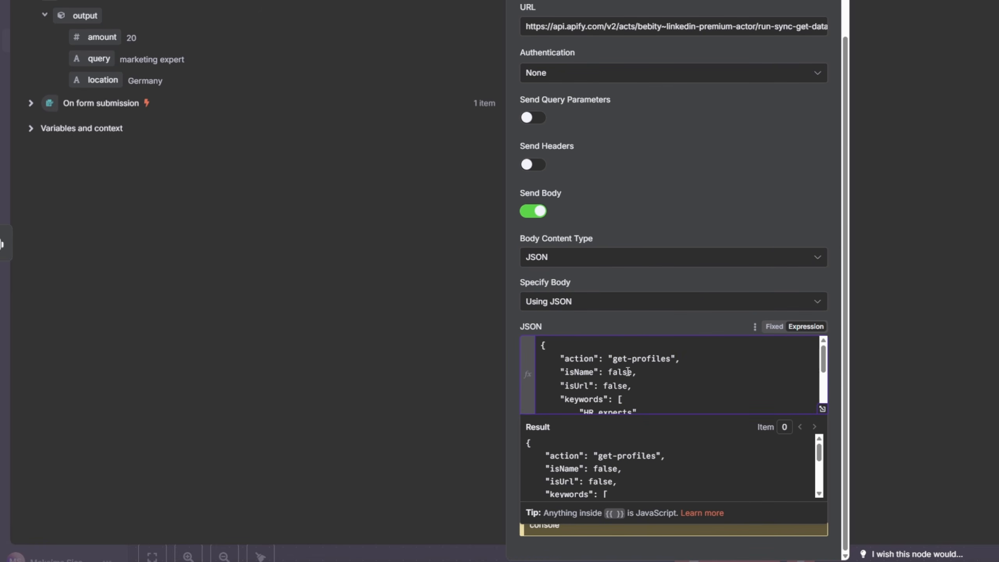
scroll(632, 373, "down", 3)
scroll(635, 374, "up", 2)
double_click(632, 377)
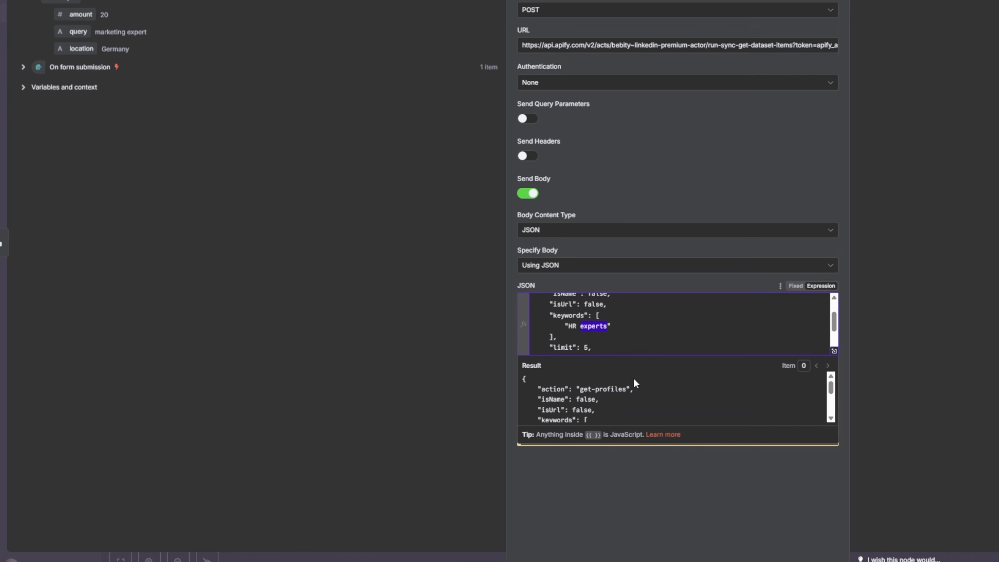
left_click(634, 301)
key("ctrl+plus")
key("ctrl+plus")
key("ctrl+plus")
scroll(644, 333, "down", 4)
left_click(657, 343)
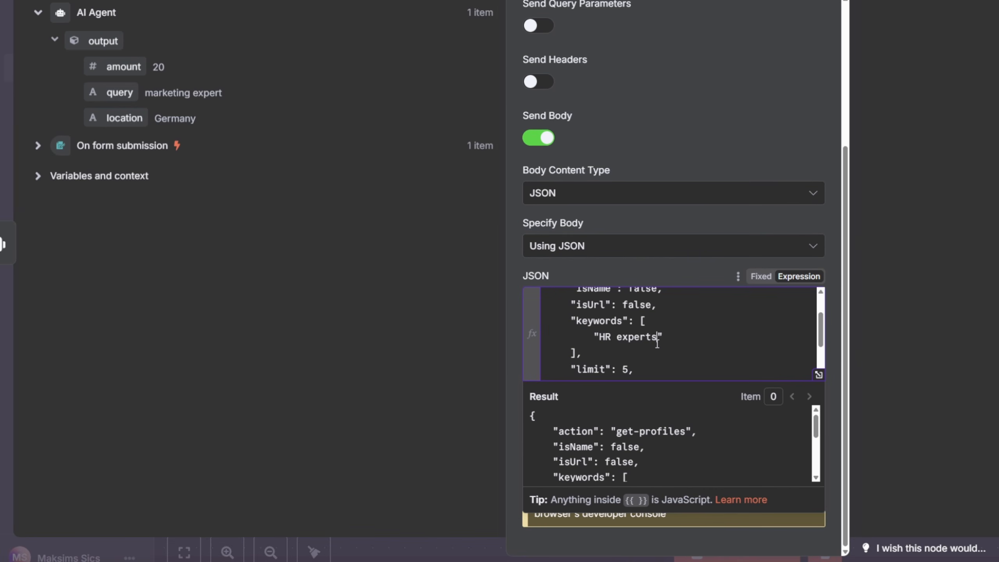
key("ctrl+shift+Left")
key("ctrl+shift+Left")
key("BackSpace")
left_click_drag(94, 92, 601, 337)
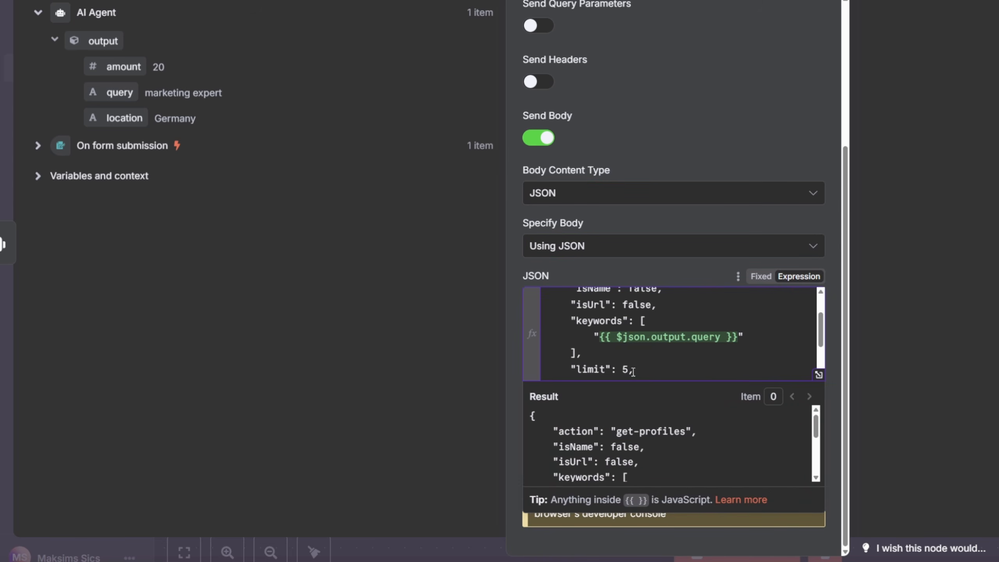
- Map the body's limit to the AI Agent's output amount and its location to the output location
scroll(633, 372, "down", 1)
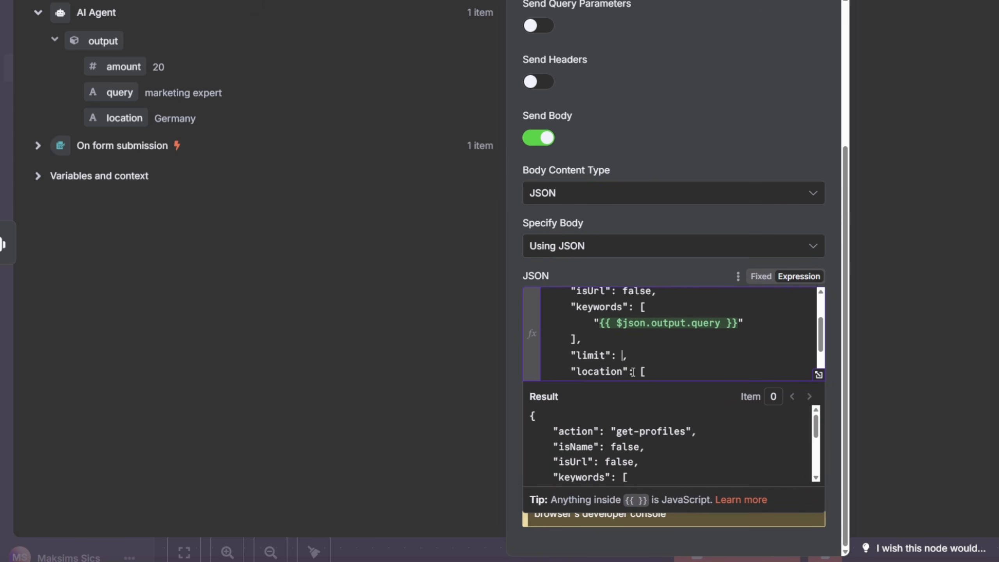
left_click_drag(118, 66, 686, 361)
scroll(663, 339, "down", 3)
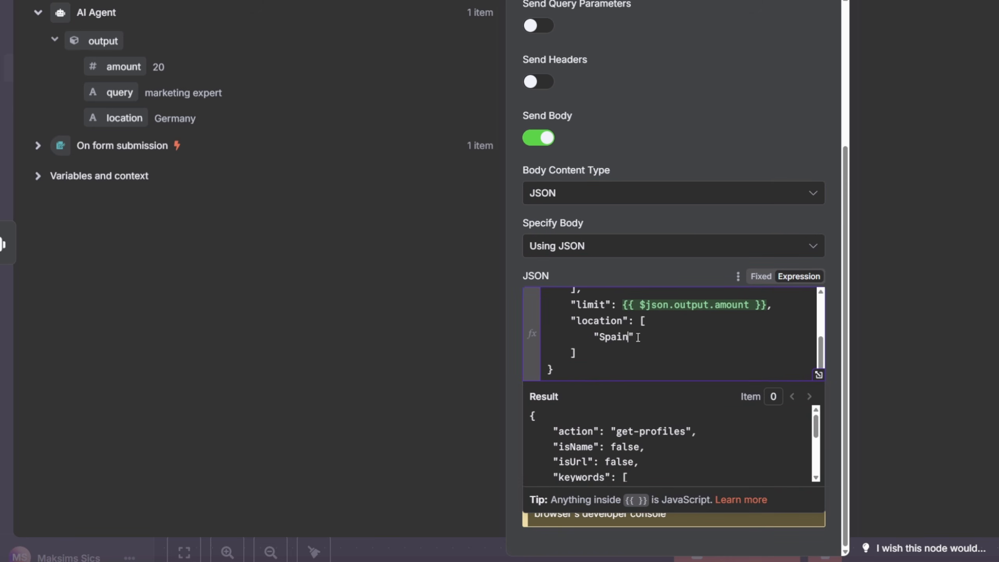
key("ctrl+shift+Left")
key("BackSpace")
left_click_drag(117, 119, 635, 348)
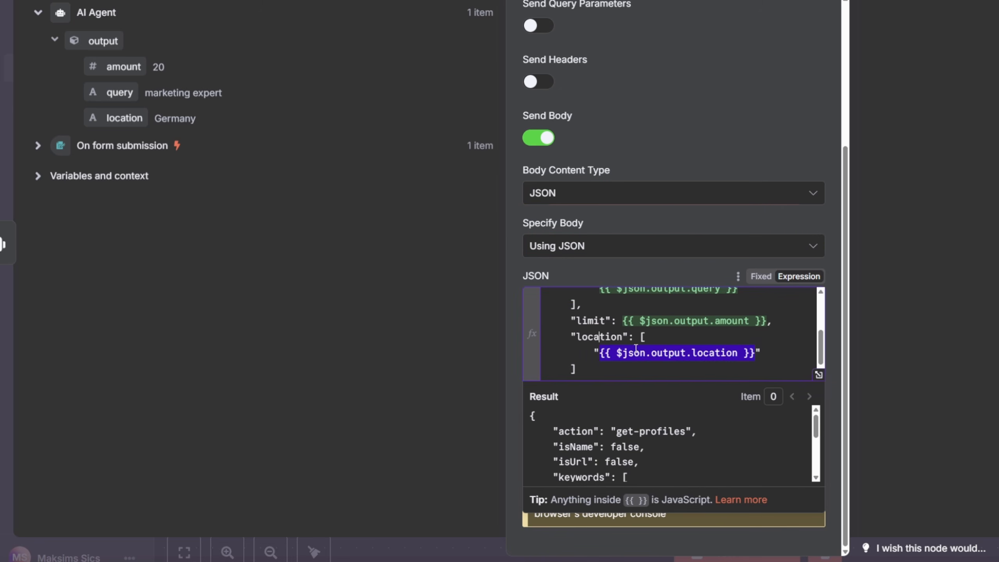
key("Up")
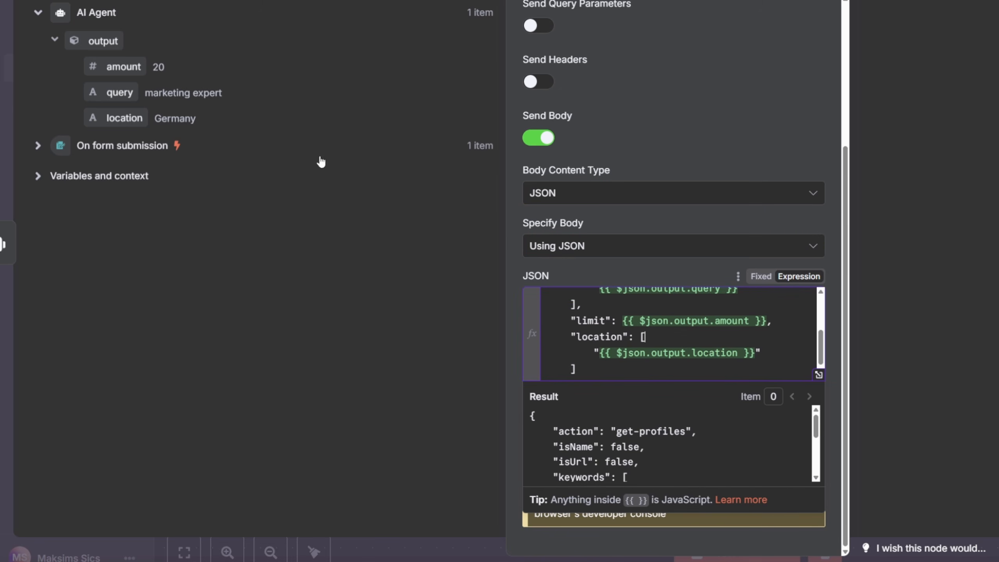
scroll(708, 363, "down", 1)
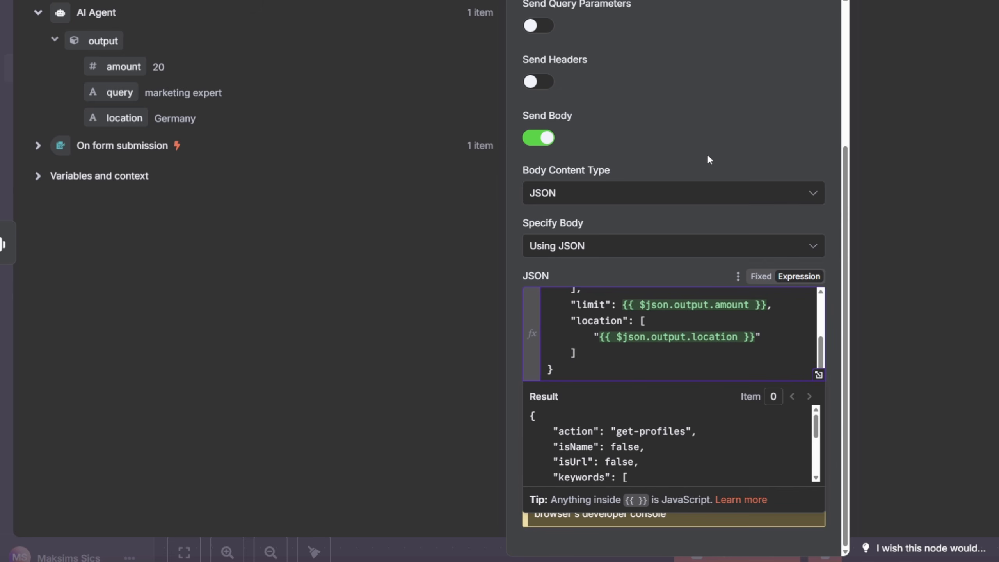
left_click(722, 135)
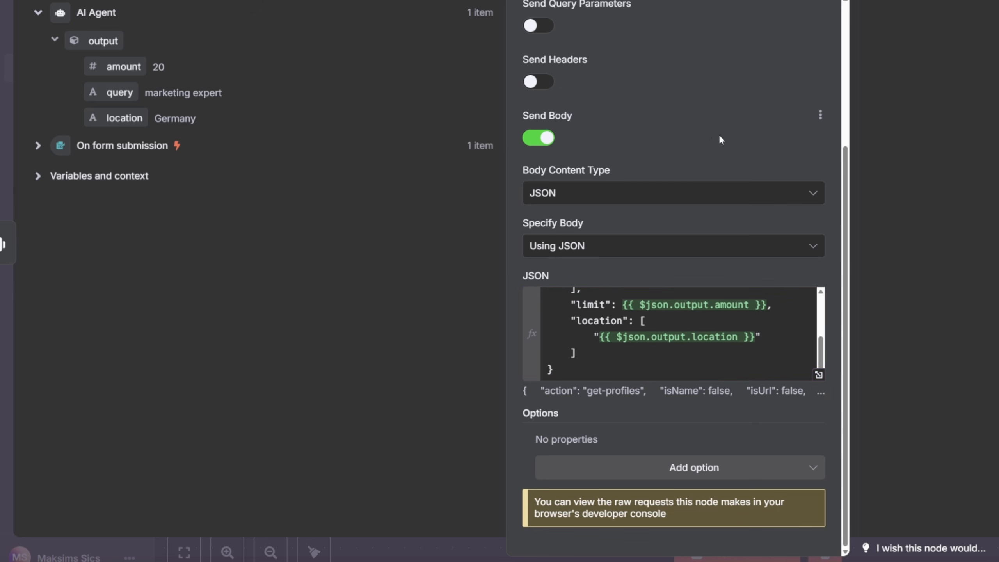
- Test the HTTP Request step and follow the scraper run's log in Apify
scroll(634, 42, "up", 5)
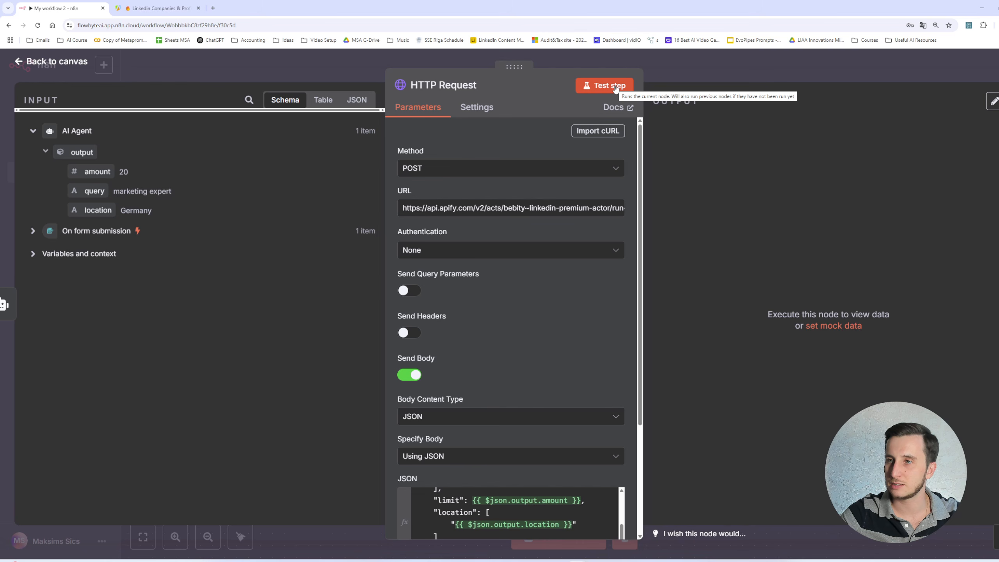
left_click(616, 87)
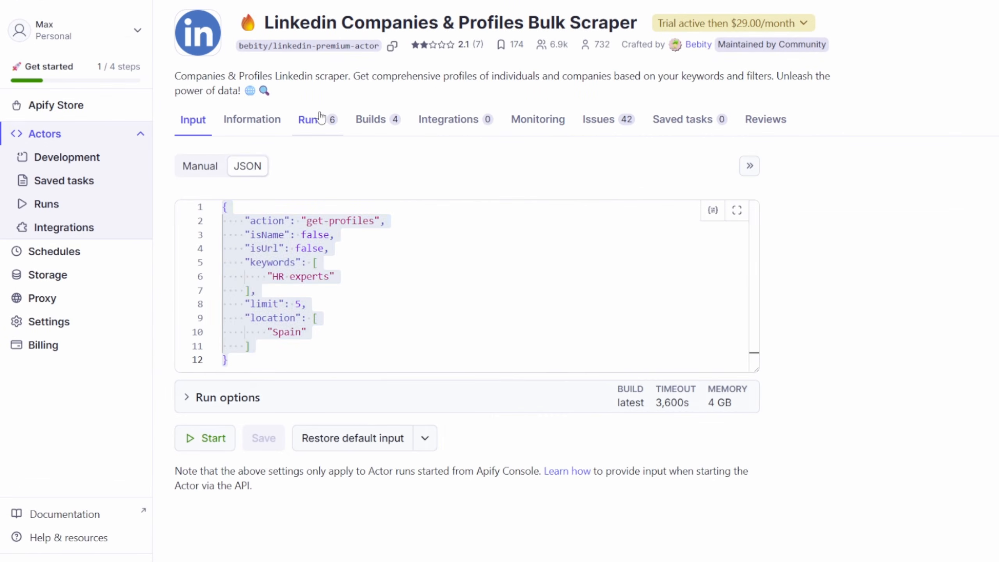
left_click(320, 118)
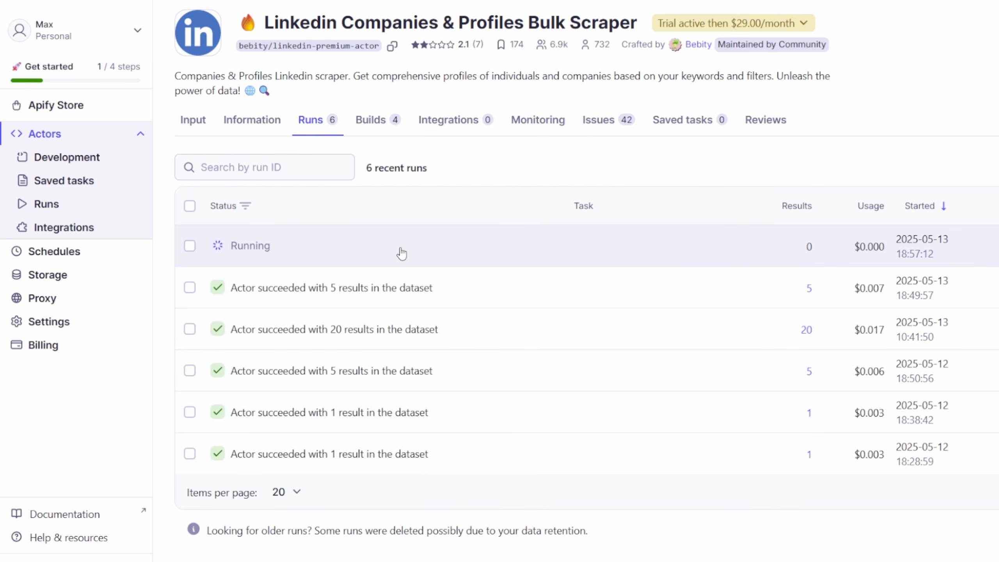
left_click(309, 253)
left_click_drag(500, 462, 305, 398)
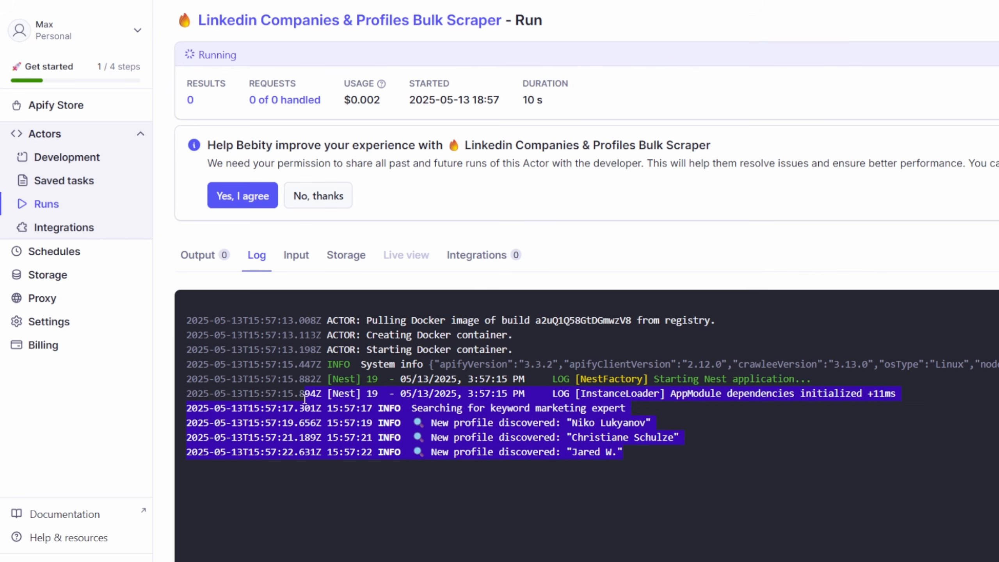
left_click(553, 432)
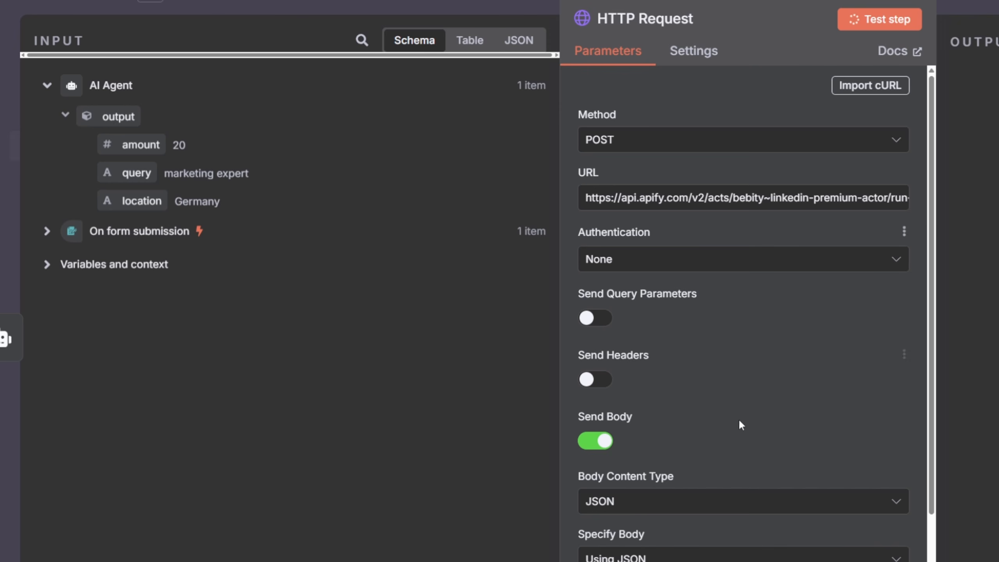
scroll(739, 422, "down", 5)
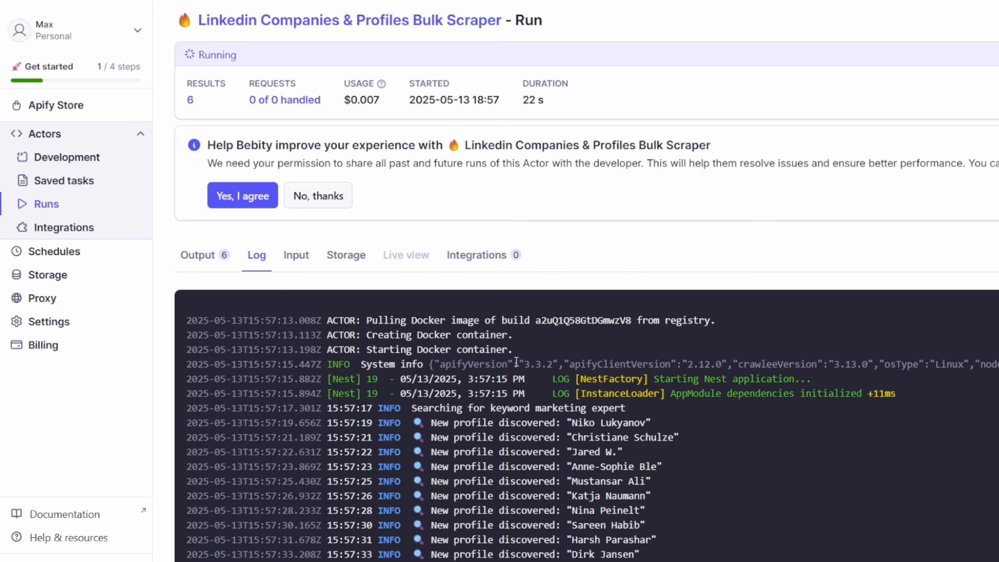
scroll(605, 560, "down", 1)
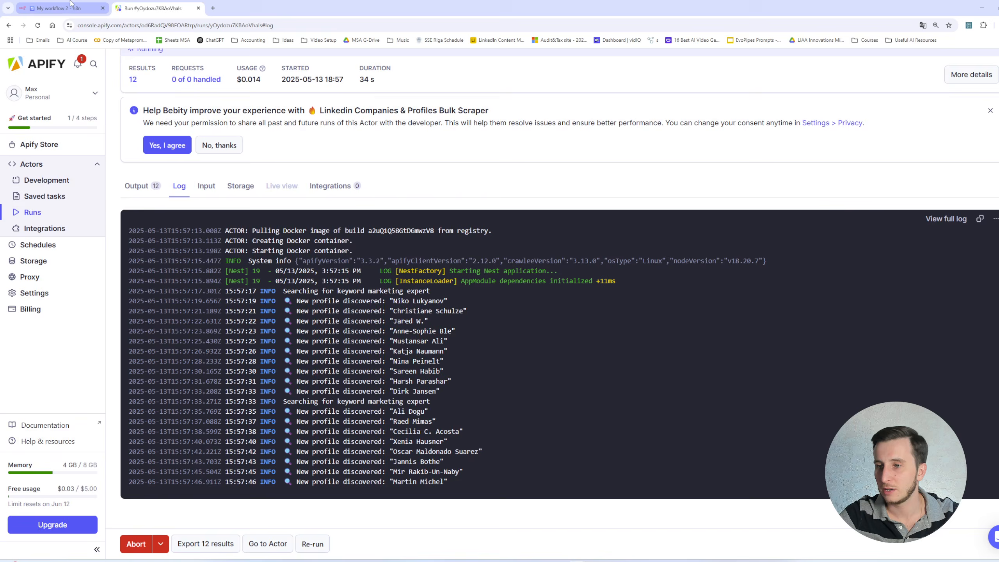
- Inspect the HTTP Request's JSON output and return to the workflow canvas
left_click(71, 5)
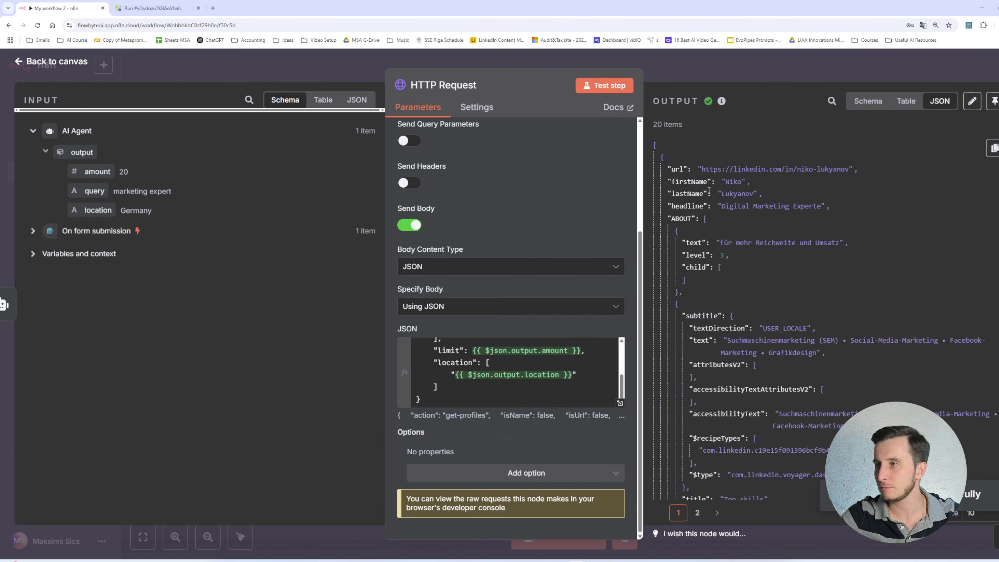
scroll(739, 199, "down", 5)
scroll(739, 195, "down", 5)
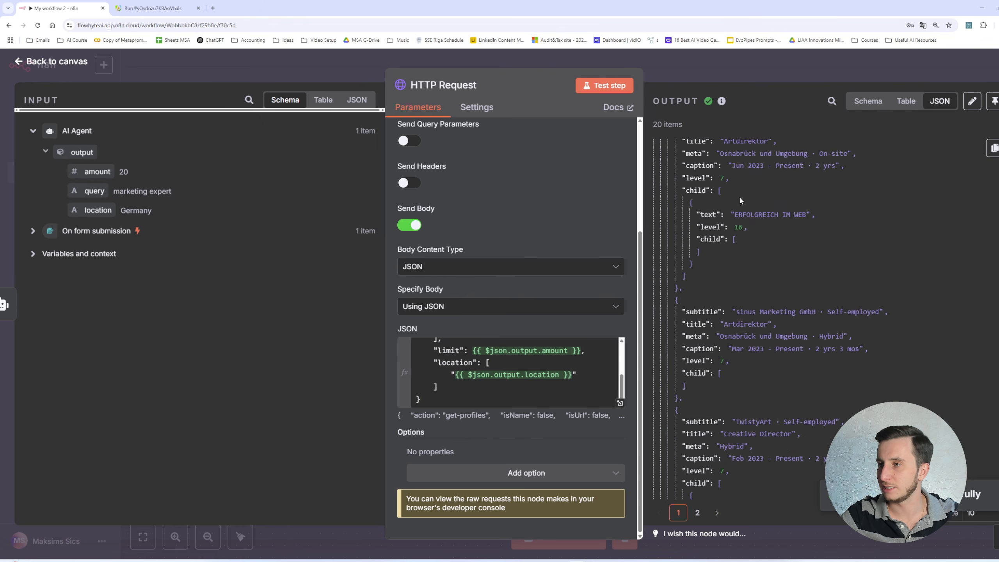
left_click(650, 67)
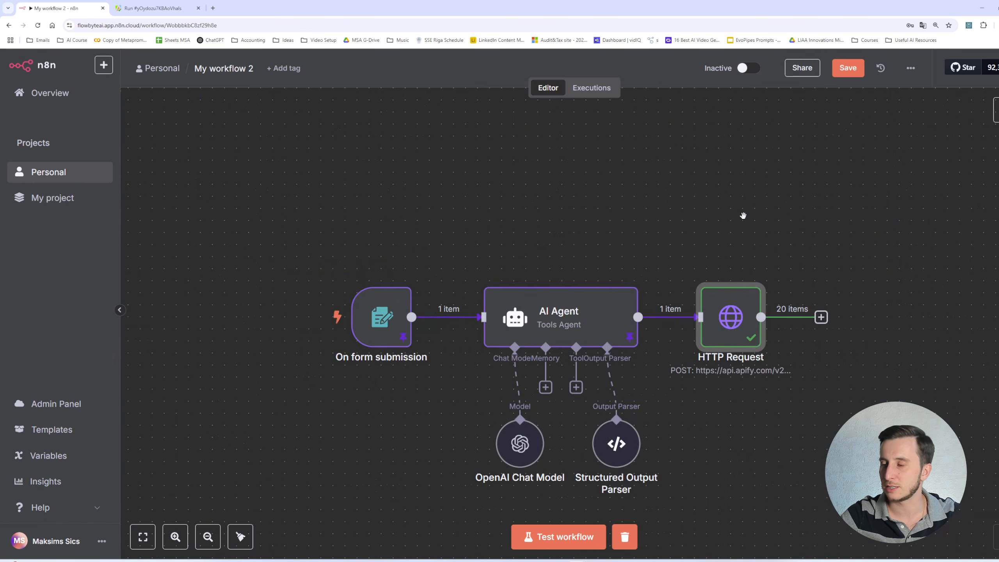
left_click_drag(744, 217, 462, 182)
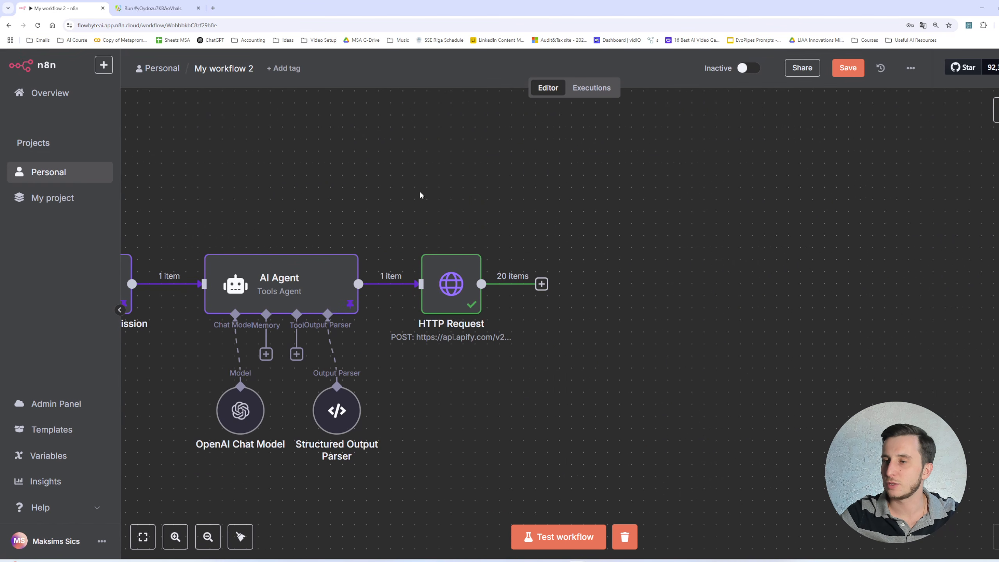
left_click_drag(378, 183, 538, 192)
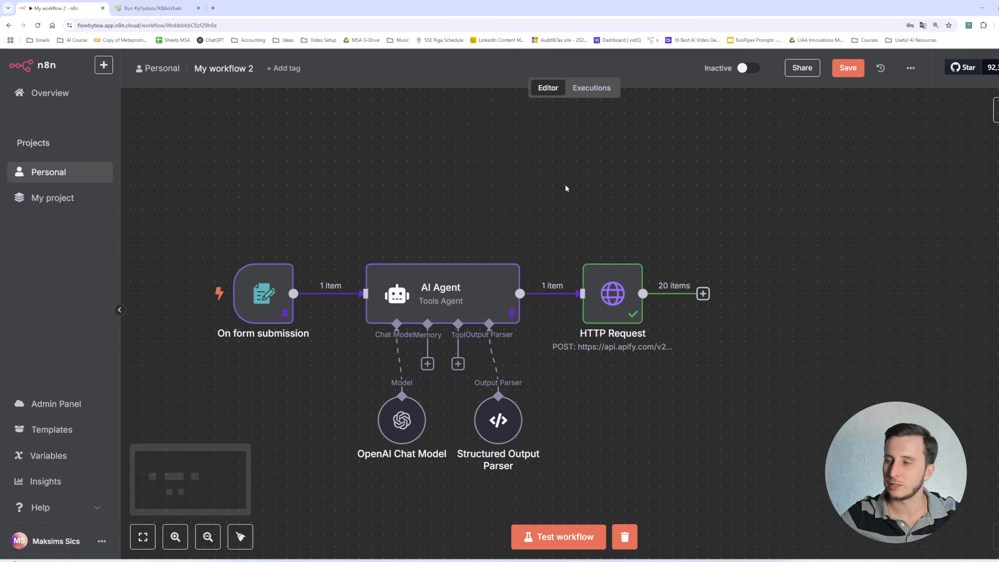
- Close the Gemini panel and read through the Marketing Experts Description document
mouse_move(637, 286)
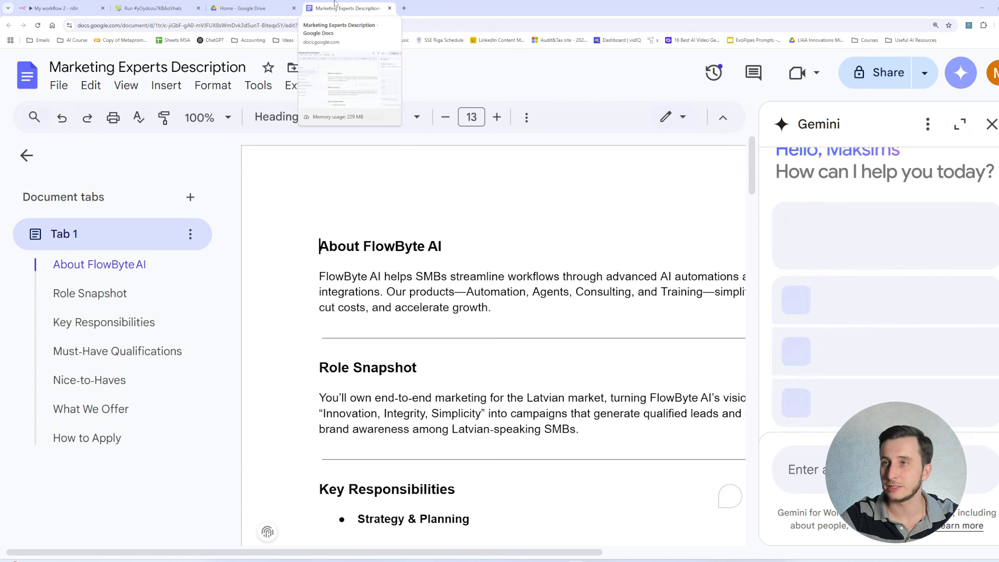
left_click(988, 125)
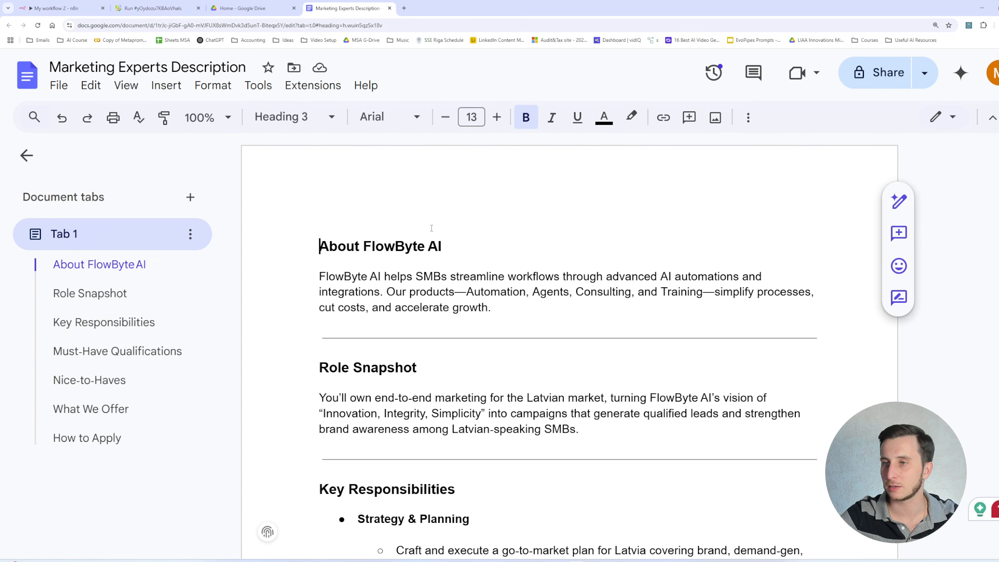
scroll(433, 228, "down", 3)
scroll(433, 228, "down", 2)
scroll(394, 248, "up", 2)
scroll(360, 266, "down", 2)
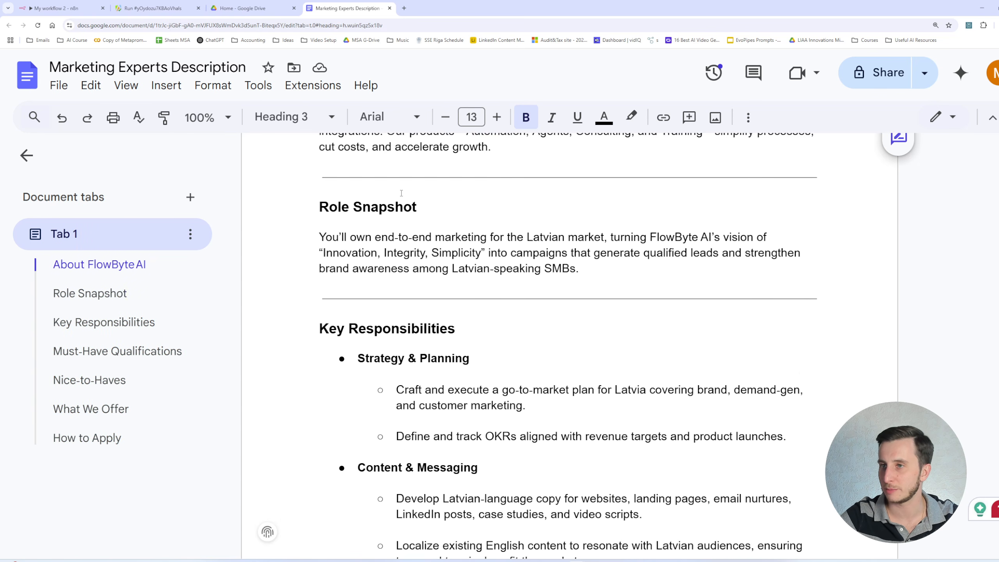
scroll(360, 267, "down", 7)
left_click(398, 146)
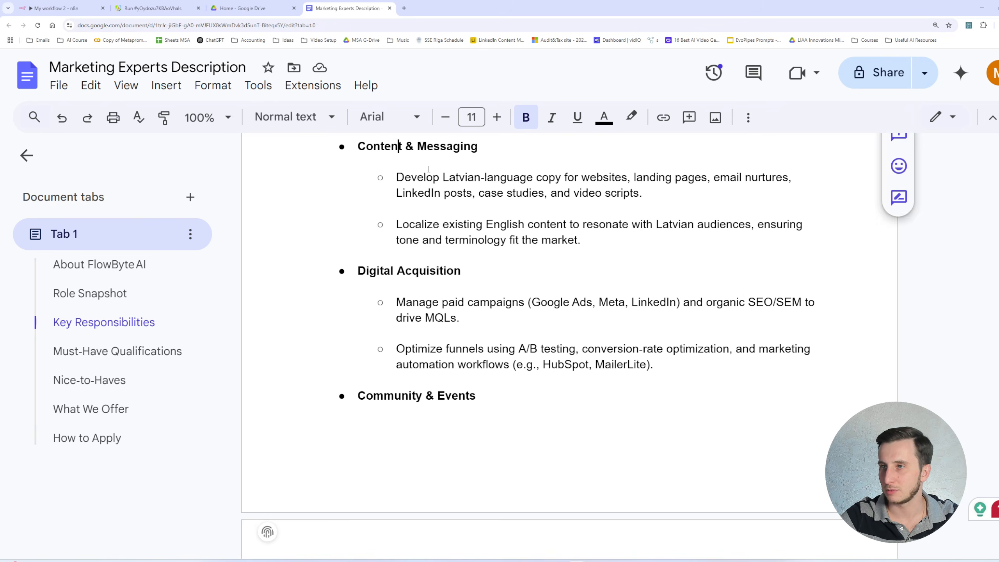
left_click(427, 271)
scroll(440, 258, "down", 18)
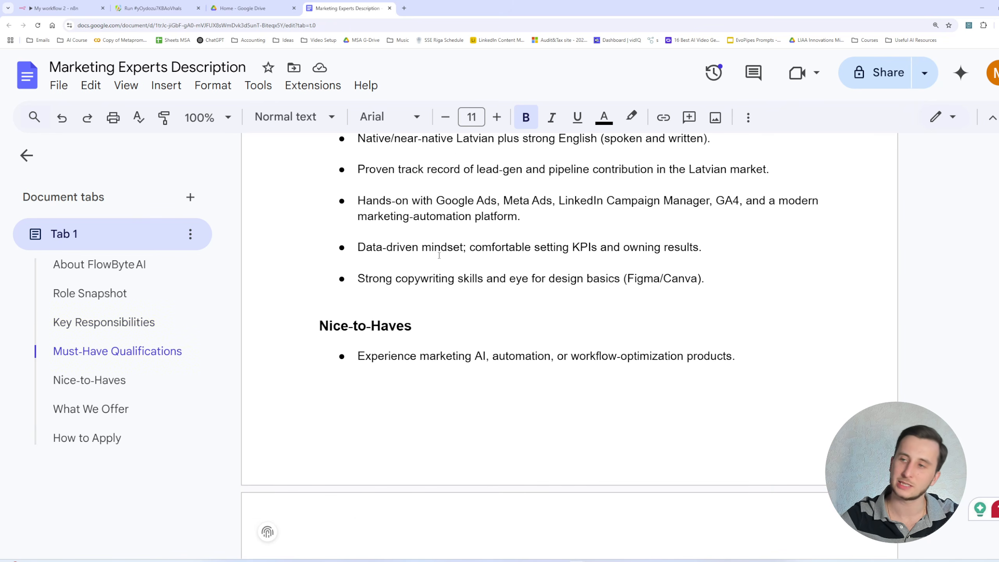
right_click(439, 255)
left_click(379, 246)
scroll(395, 241, "down", 15)
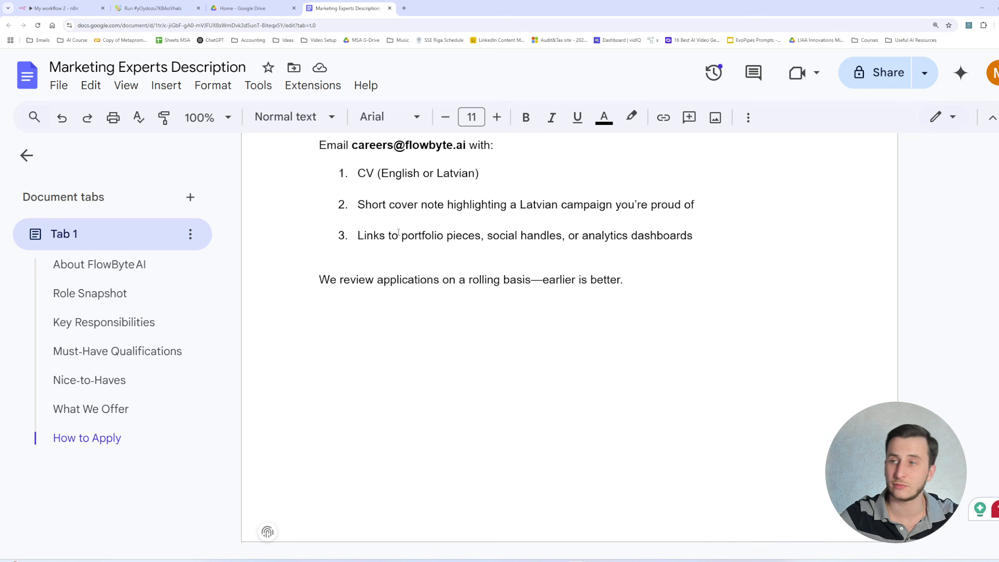
scroll(395, 240, "up", 5)
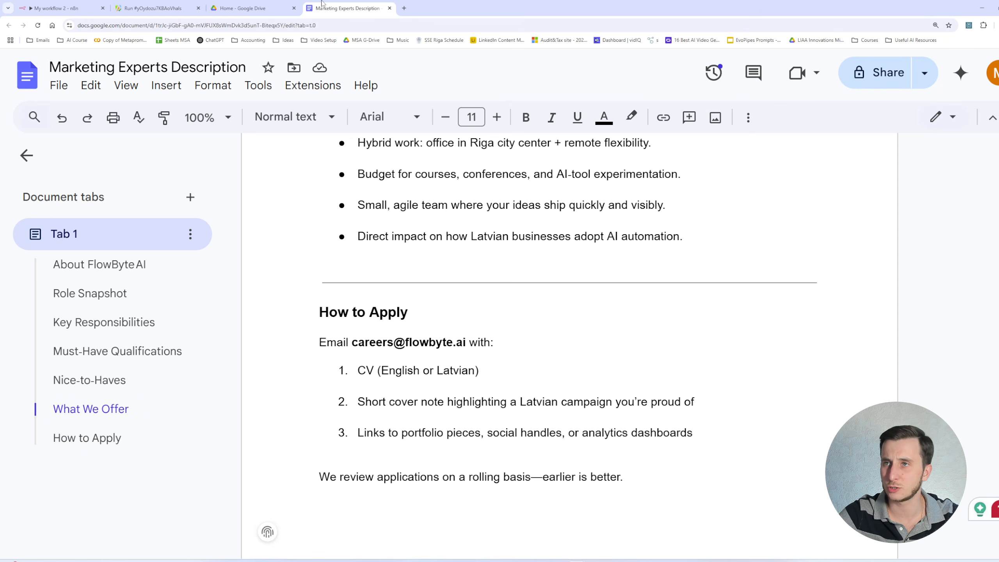
- Add a Google Docs node with the Get a document action after the HTTP Request
left_click(167, 6)
left_click(63, 5)
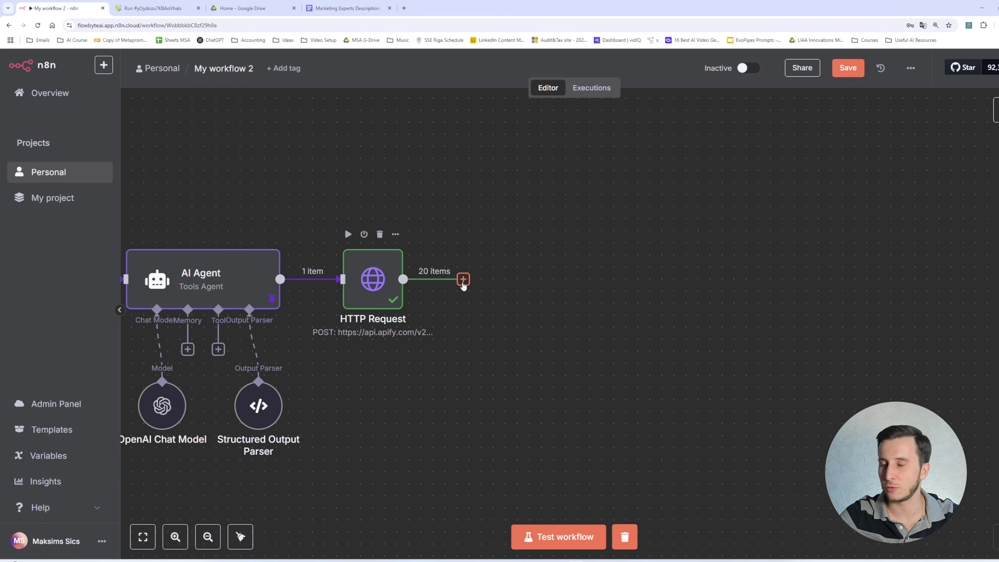
left_click(463, 281)
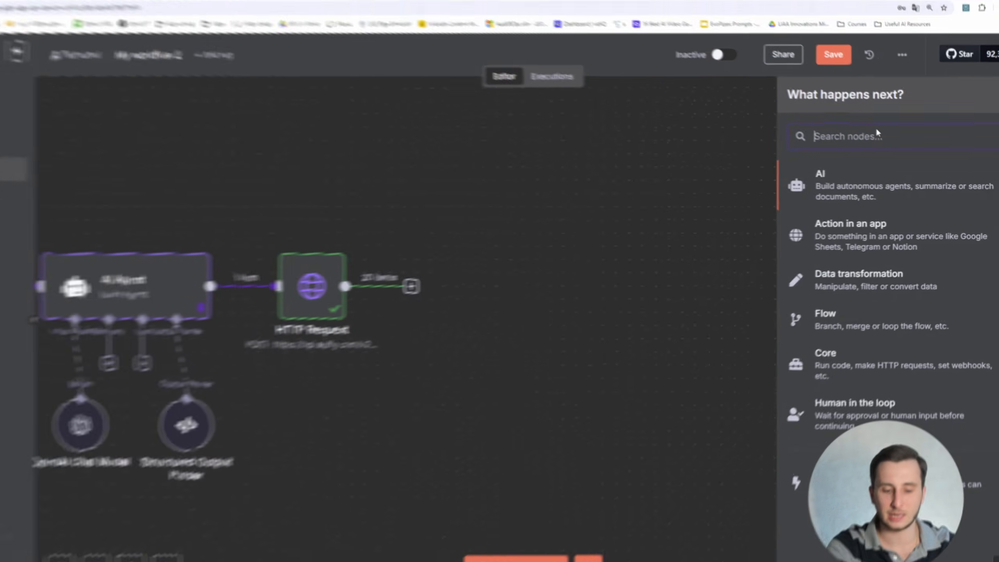
type("всщ")
key("BackSpace")
key("BackSpace")
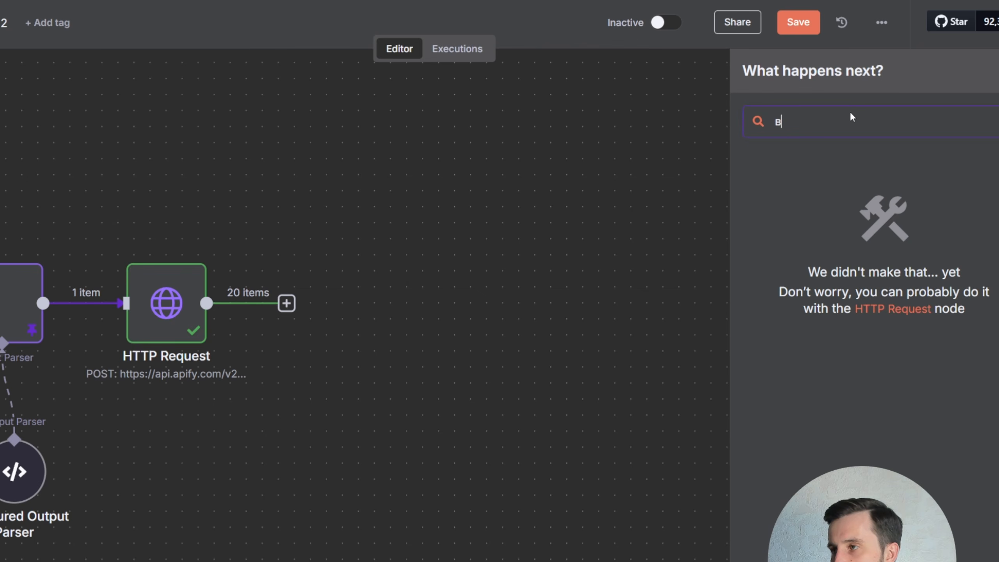
key("BackSpace")
type("docs")
left_click(811, 179)
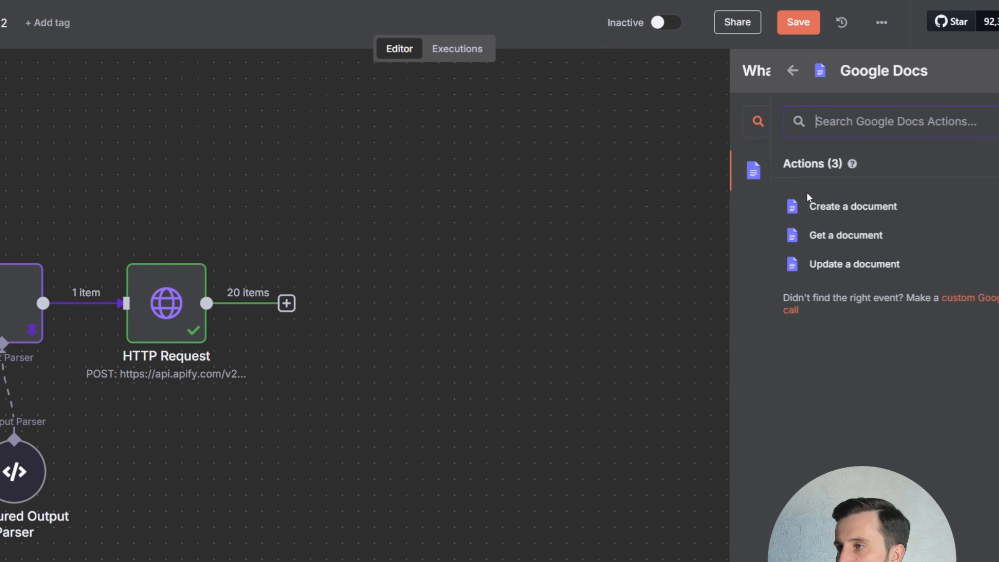
left_click(838, 234)
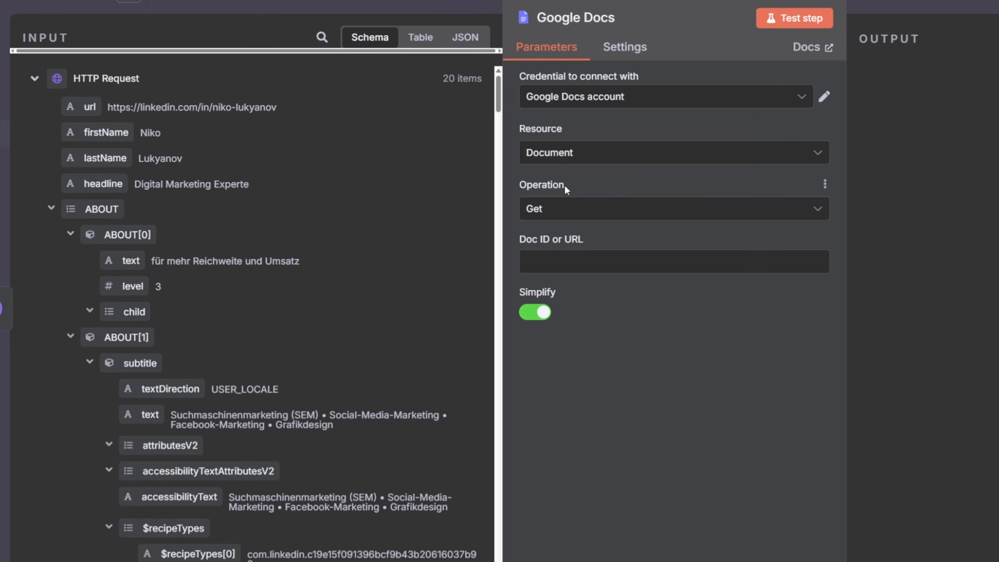
- Copy the Marketing Experts Description document's ID from its address and paste it into the Doc ID or URL field
left_click(609, 260)
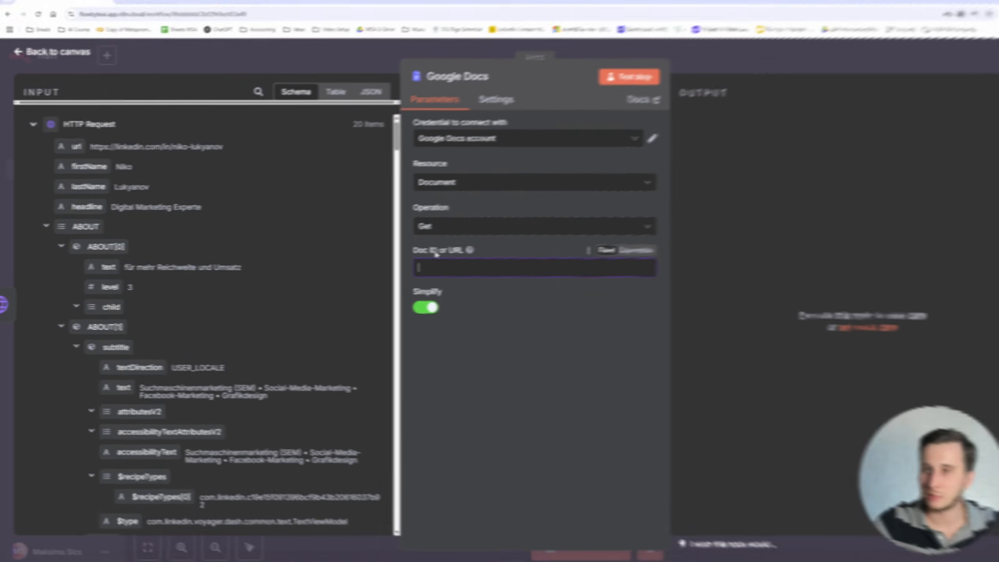
left_click(346, 8)
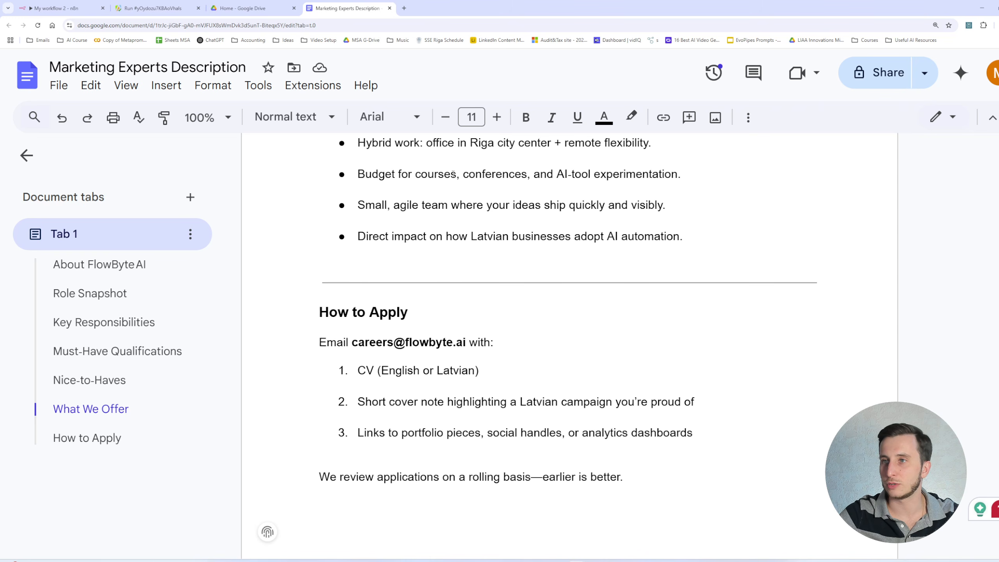
left_click(198, 26)
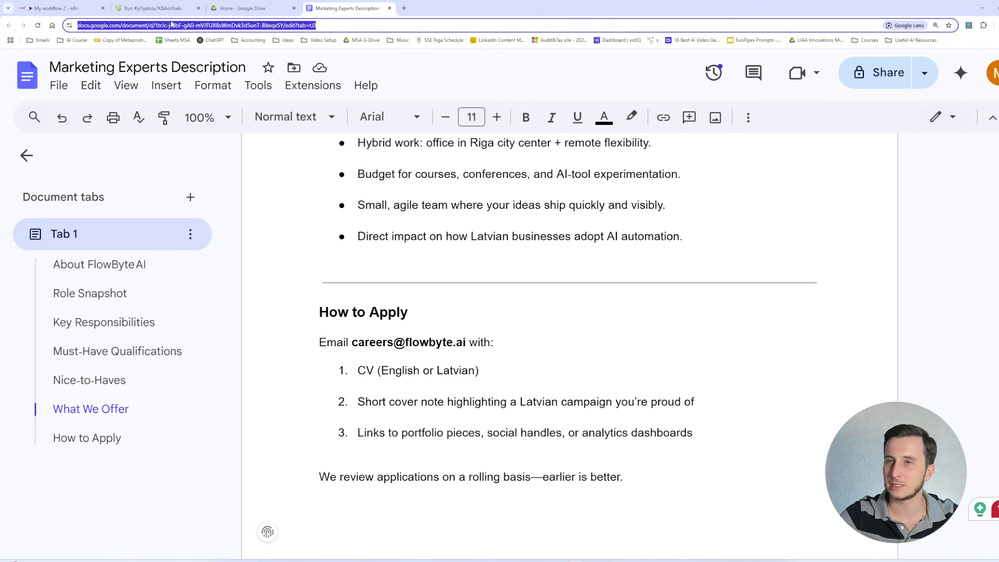
left_click_drag(176, 25, 302, 31)
key("ctrl+c")
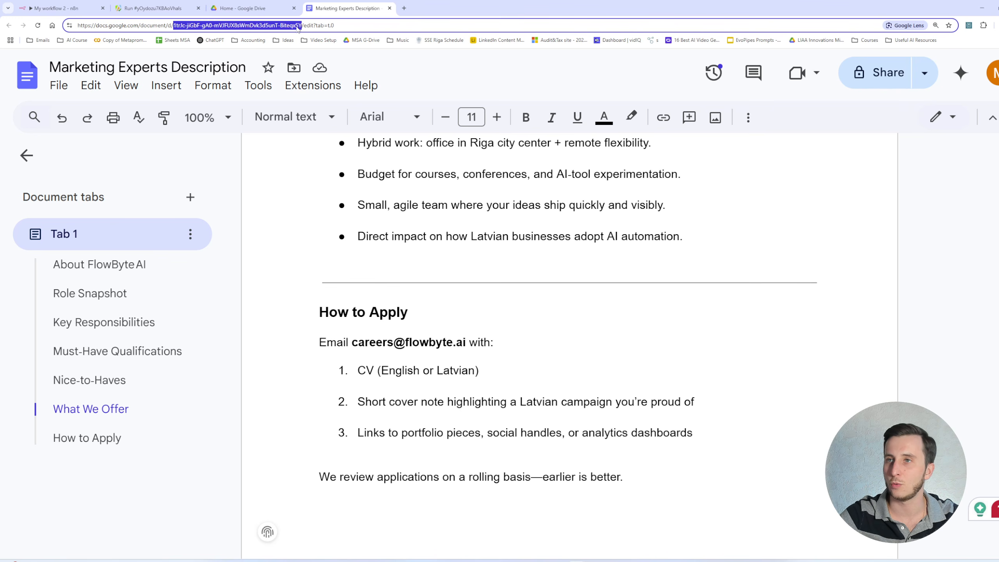
left_click(63, 8)
key("ctrl+v")
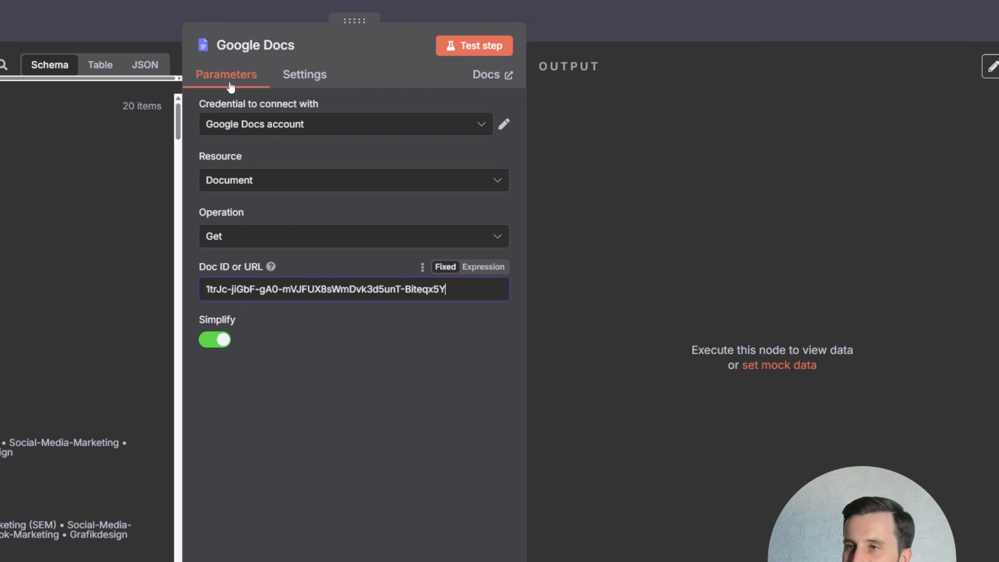
- Reconnect the Google Docs account credential with Google sign-in, test the step, and review the document content output
left_click(469, 47)
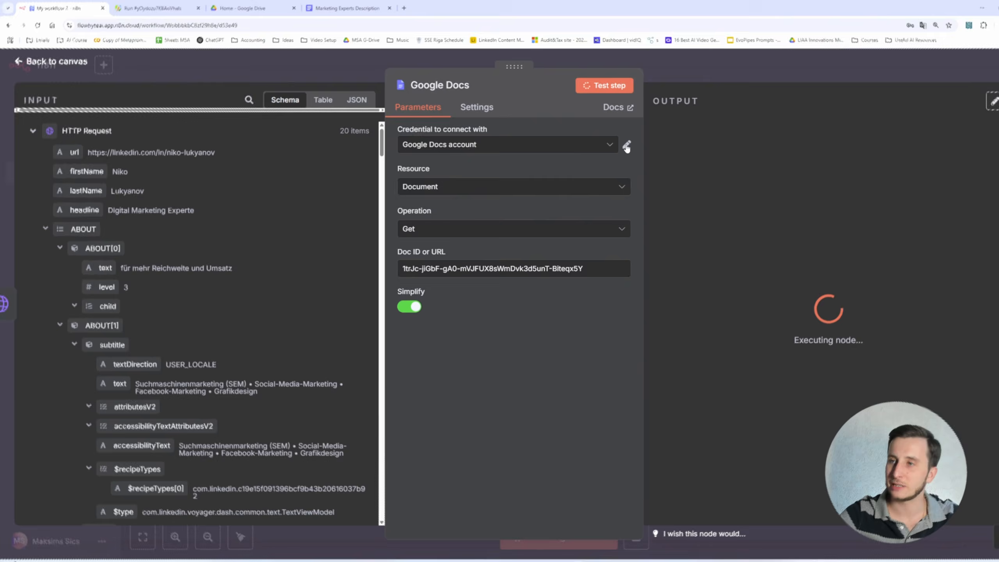
left_click(503, 124)
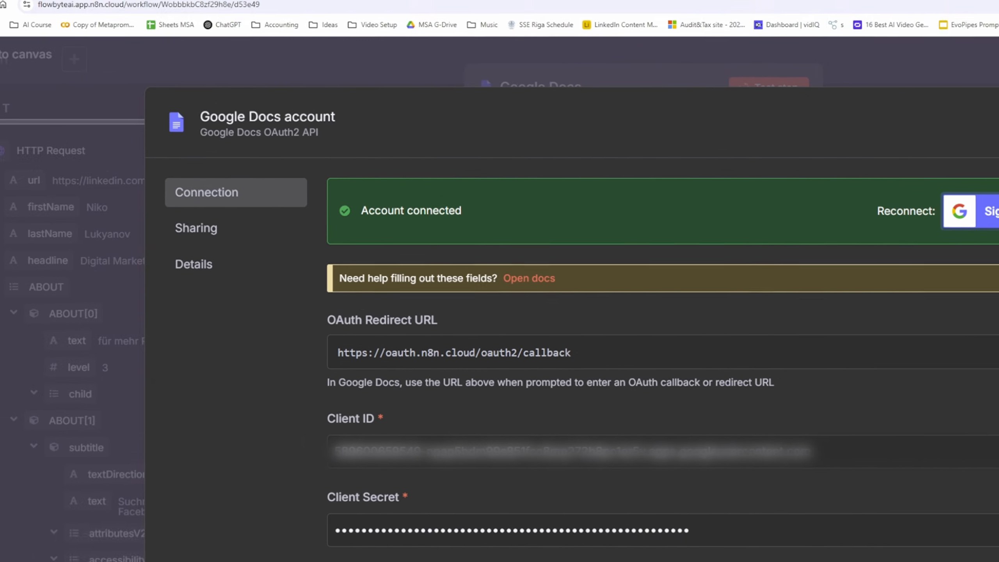
left_click(880, 157)
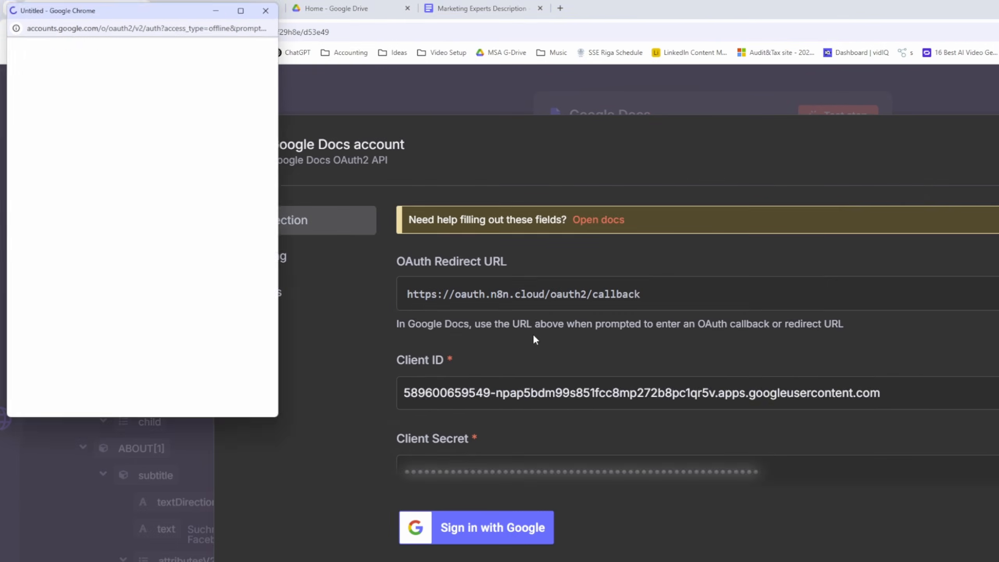
left_click(270, 5)
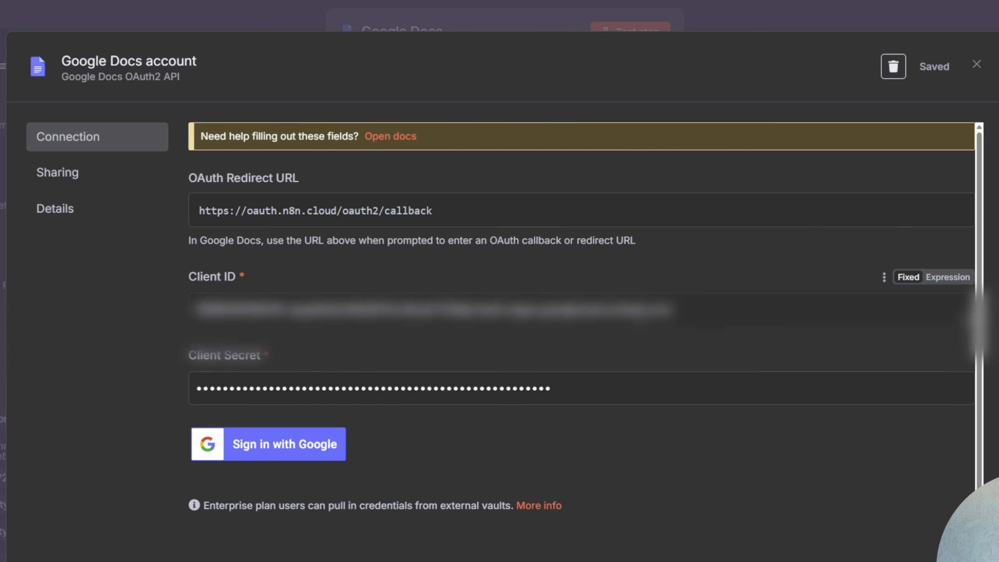
left_click(977, 65)
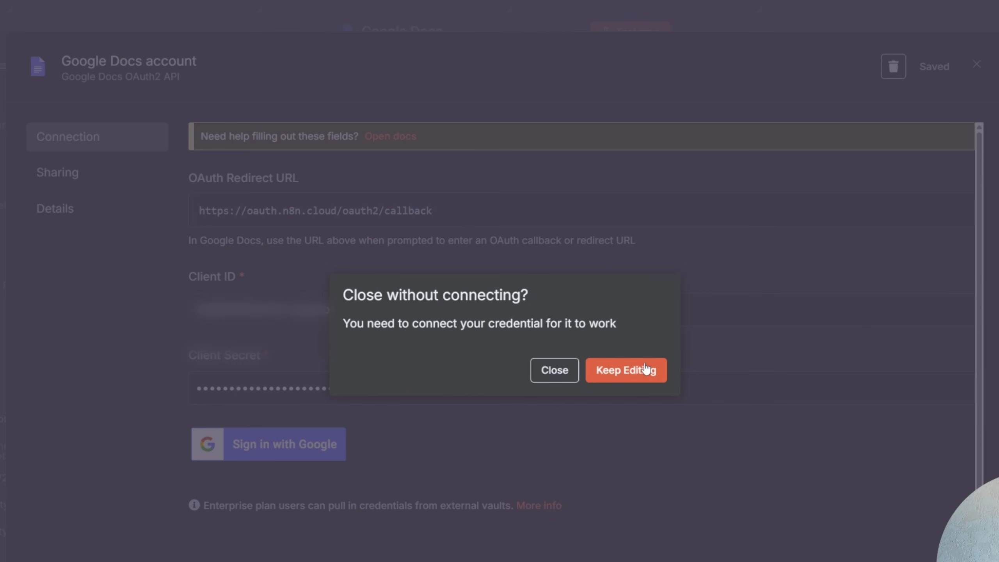
left_click(624, 374)
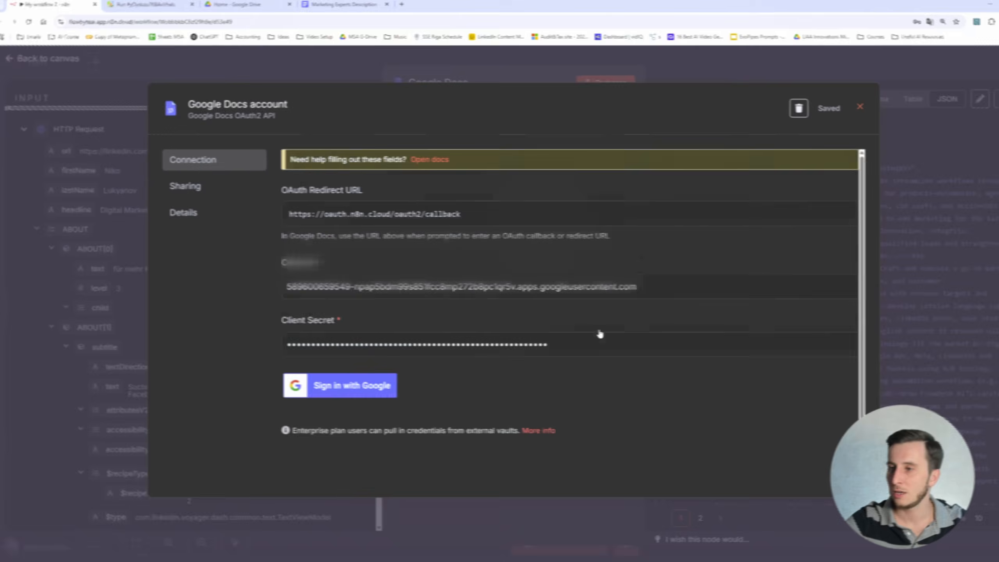
left_click(977, 65)
left_click(548, 329)
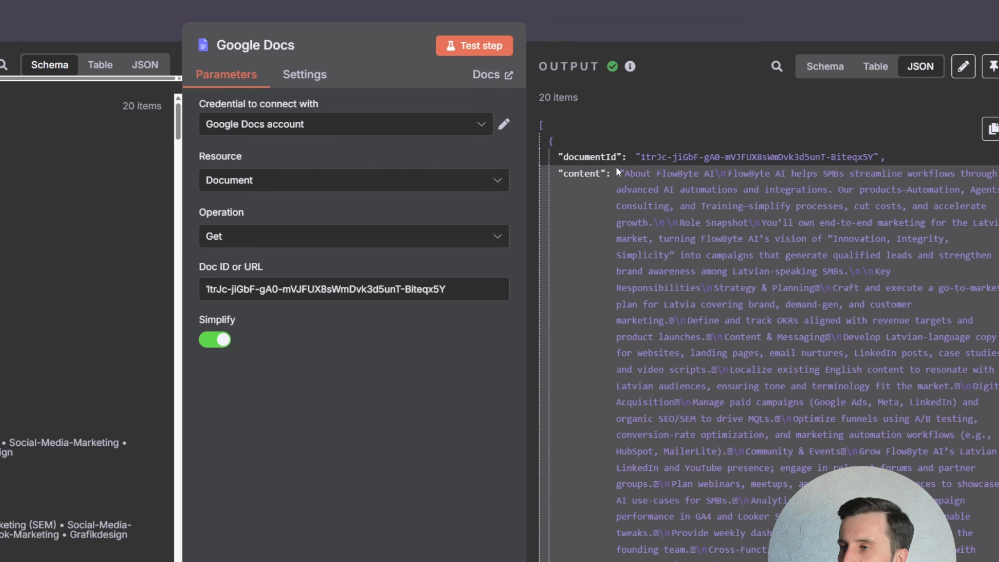
scroll(663, 238, "down", 10)
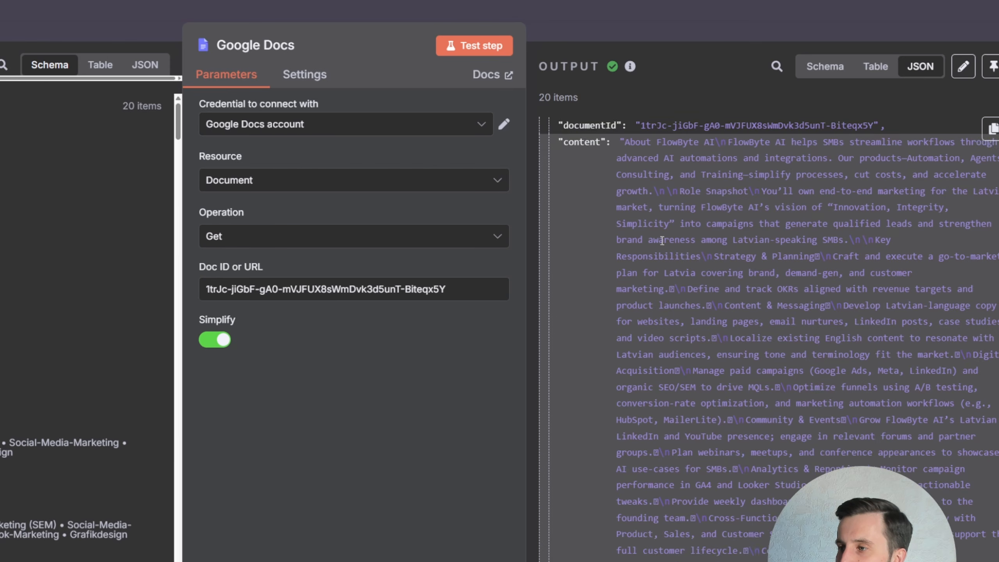
scroll(663, 238, "down", 10)
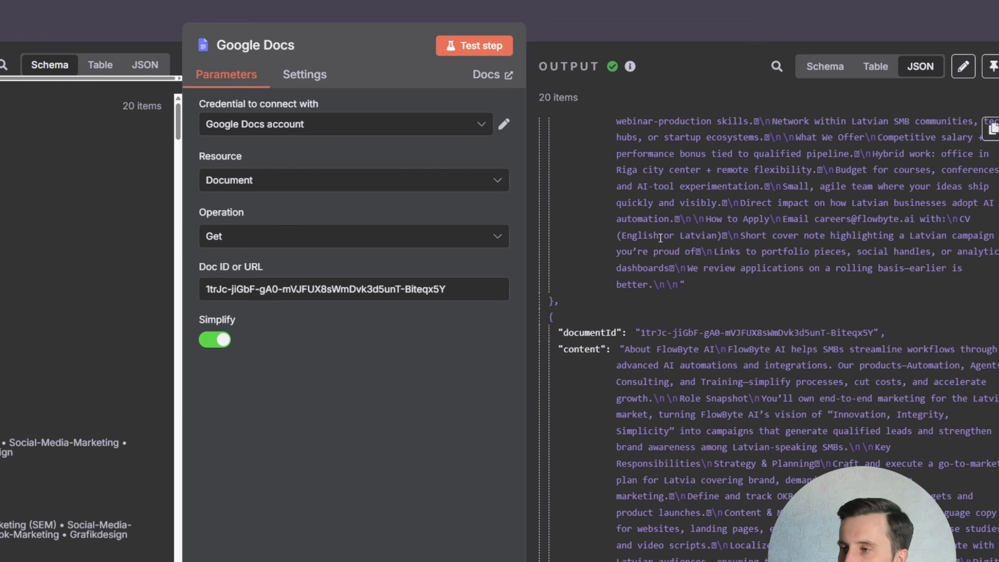
left_click(285, 7)
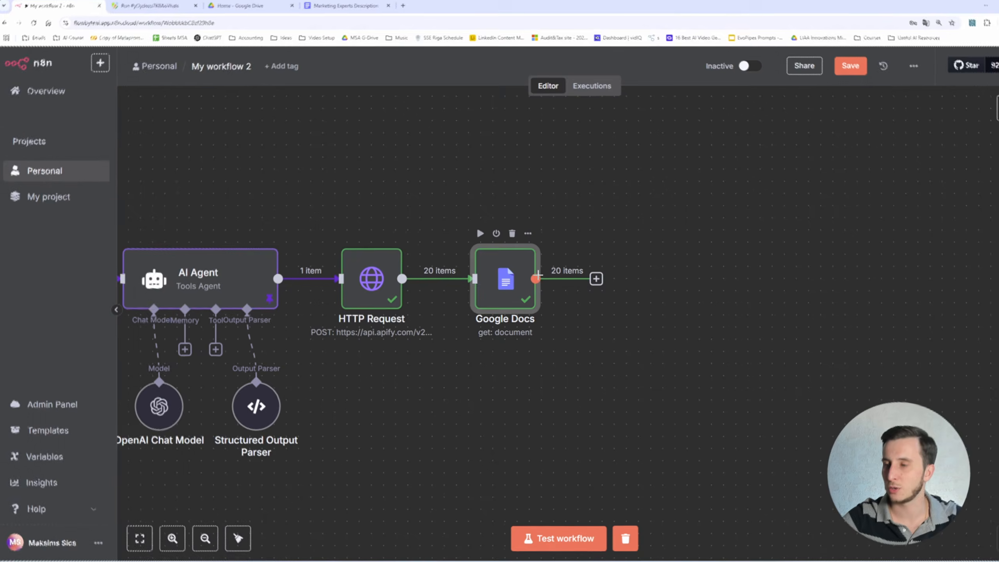
- Rewire the workflow so Google Docs sits between the AI Agent and the HTTP Request
mouse_move(451, 272)
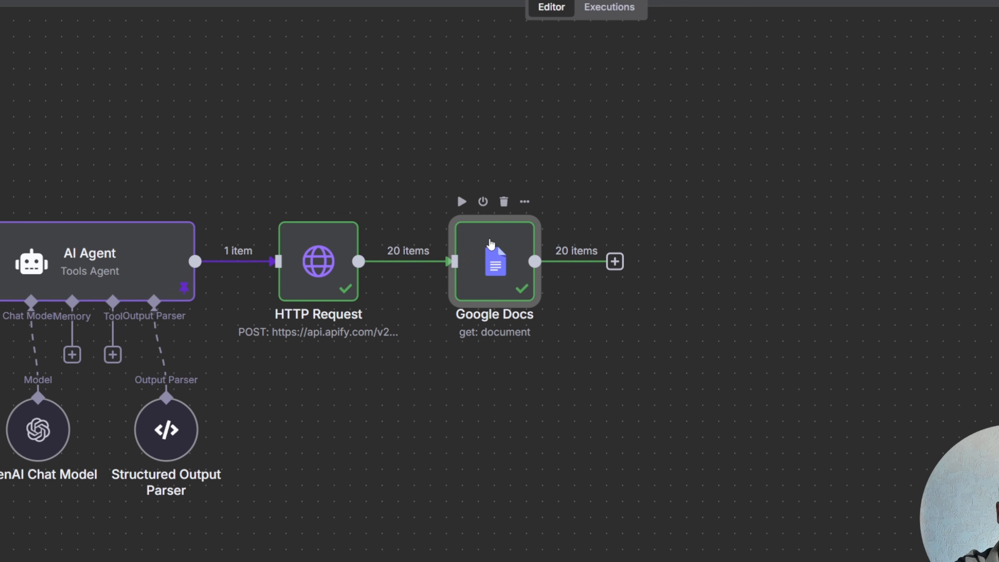
scroll(480, 115, "left", 7)
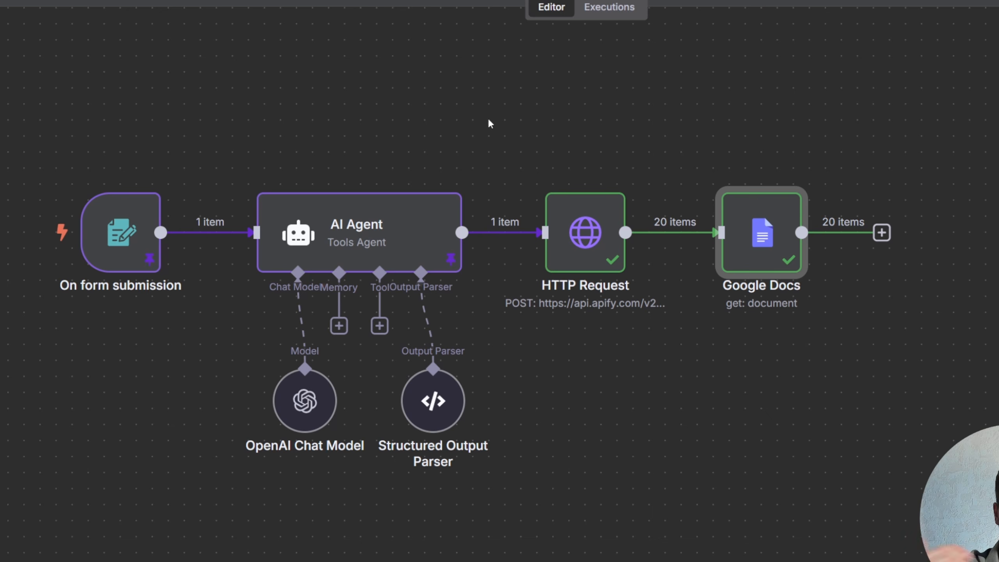
left_click_drag(761, 236, 841, 236)
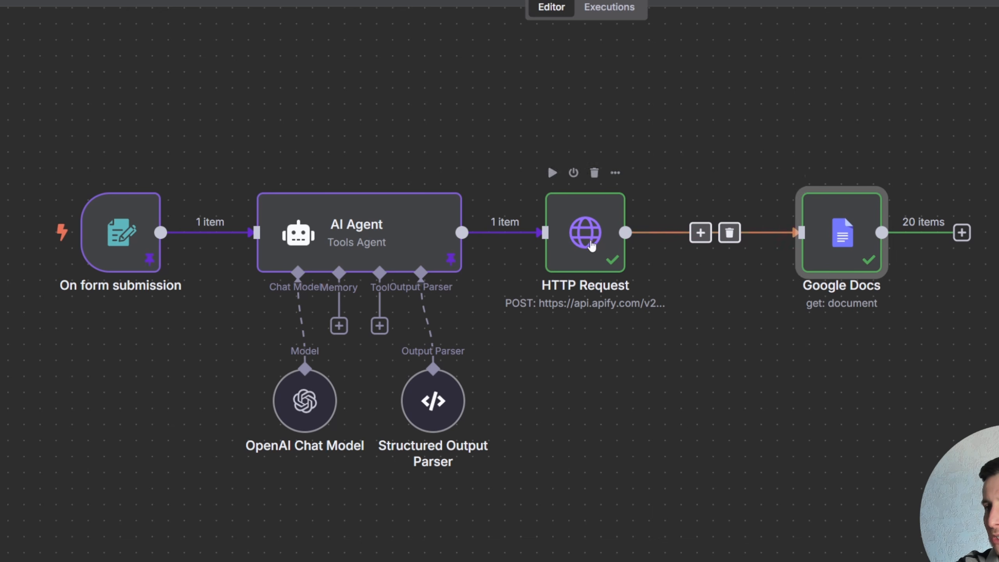
left_click_drag(584, 236, 680, 236)
left_click(567, 233)
left_click_drag(835, 248, 562, 121)
left_click(616, 338)
left_click(646, 339)
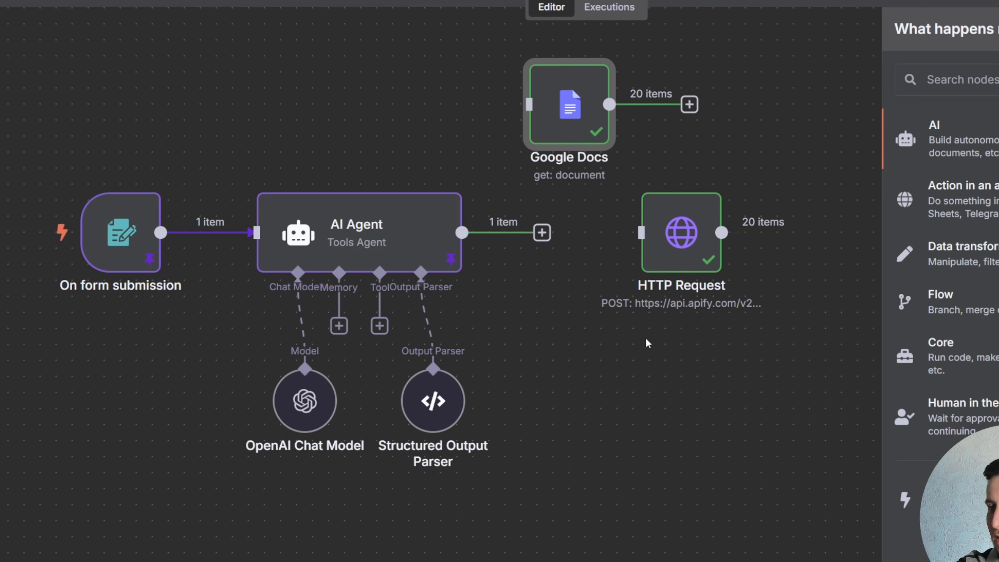
left_click_drag(571, 127, 554, 159)
left_click_drag(461, 232, 551, 224)
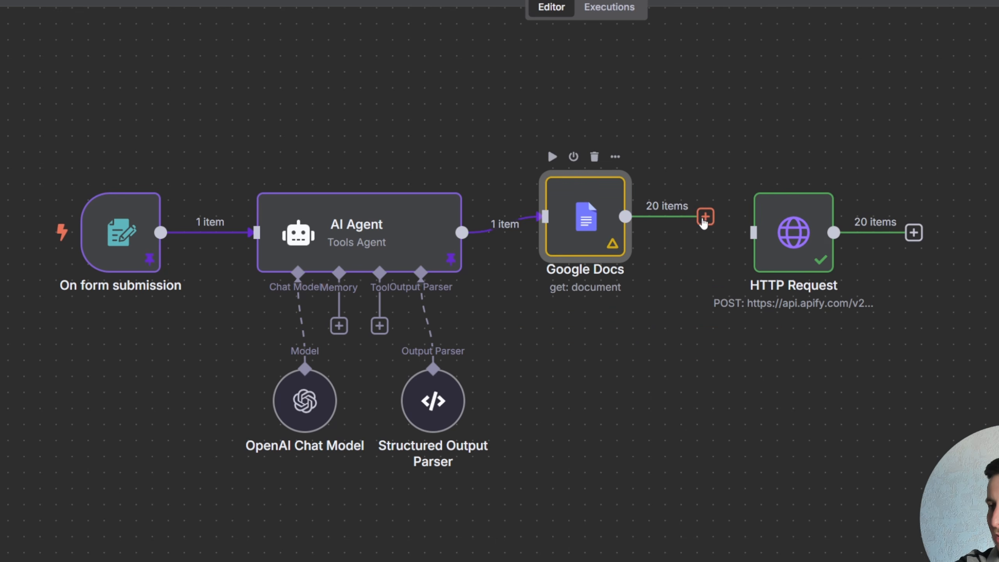
left_click_drag(703, 218, 752, 232)
mouse_move(554, 208)
left_mouse_down()
mouse_move(585, 223)
mouse_move(552, 224)
left_mouse_up()
left_click_drag(790, 232, 727, 232)
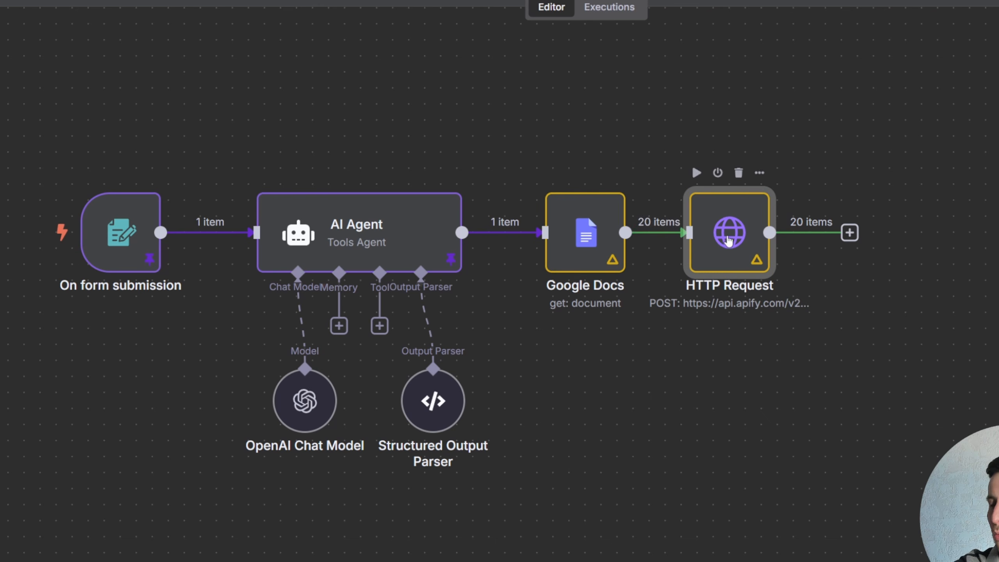
left_click_drag(571, 227, 555, 227)
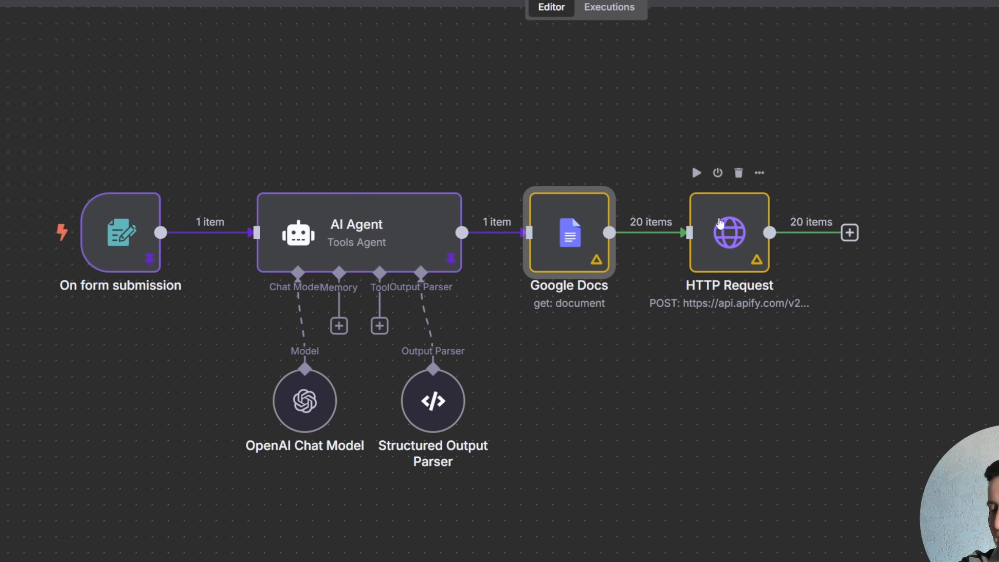
scroll(714, 230, "up", 1)
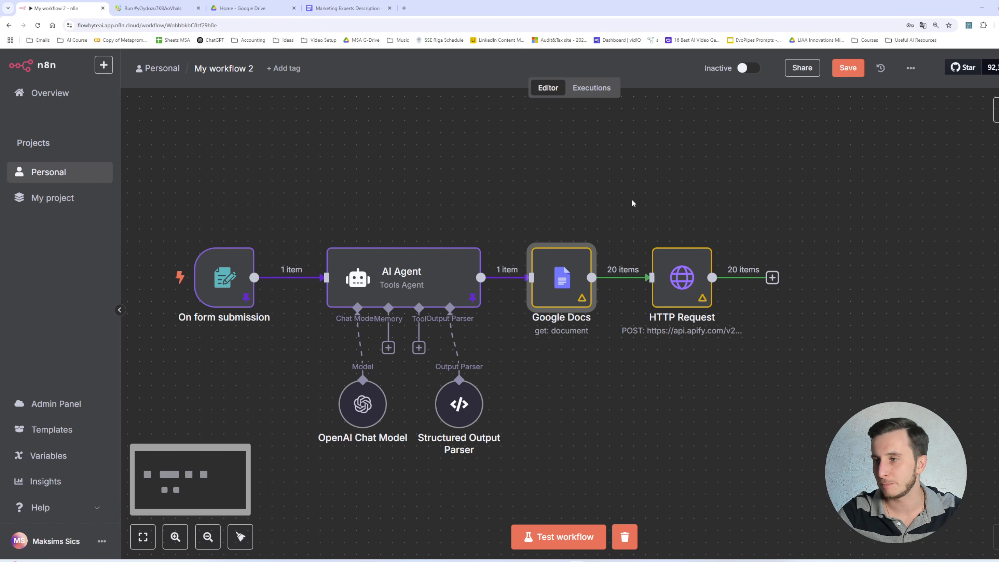
- Test the Google Docs step in its new position and pin its output
double_click(564, 279)
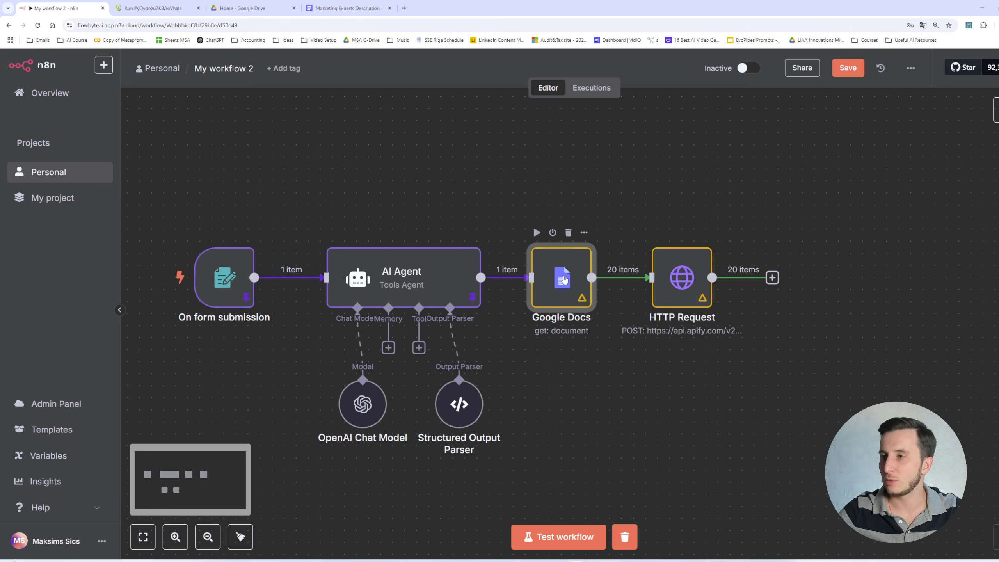
left_click(628, 90)
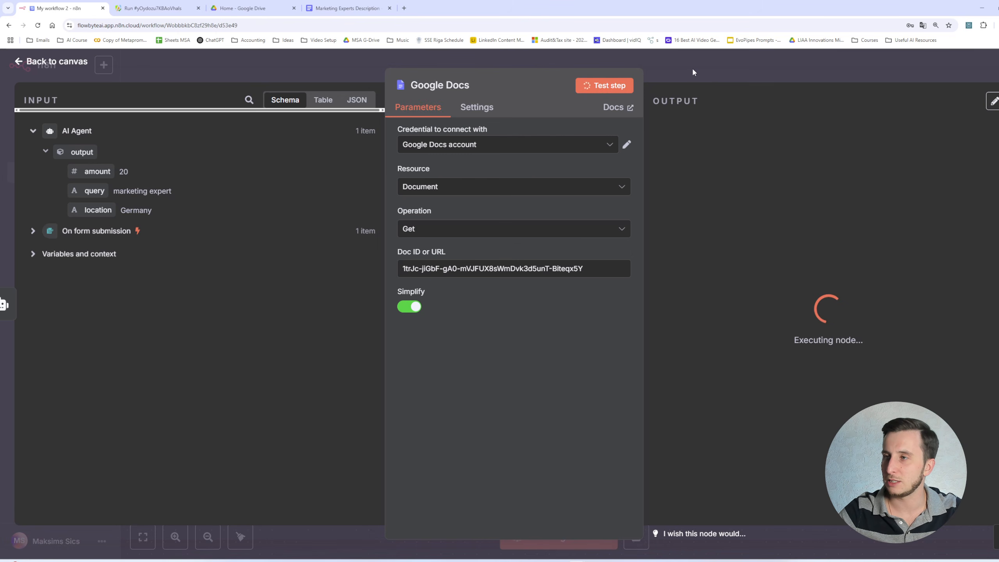
key("Escape")
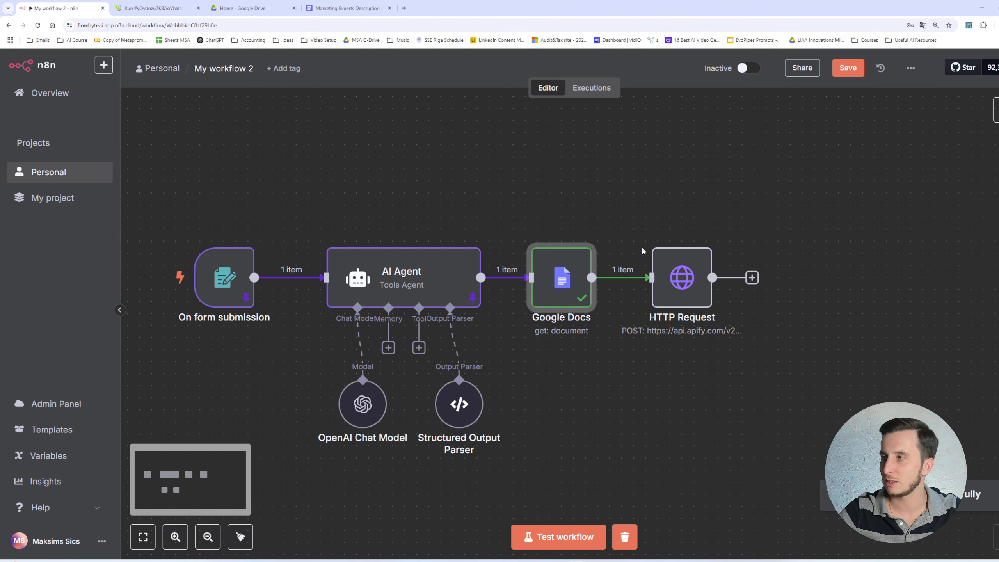
double_click(562, 277)
left_click(989, 100)
key("Escape")
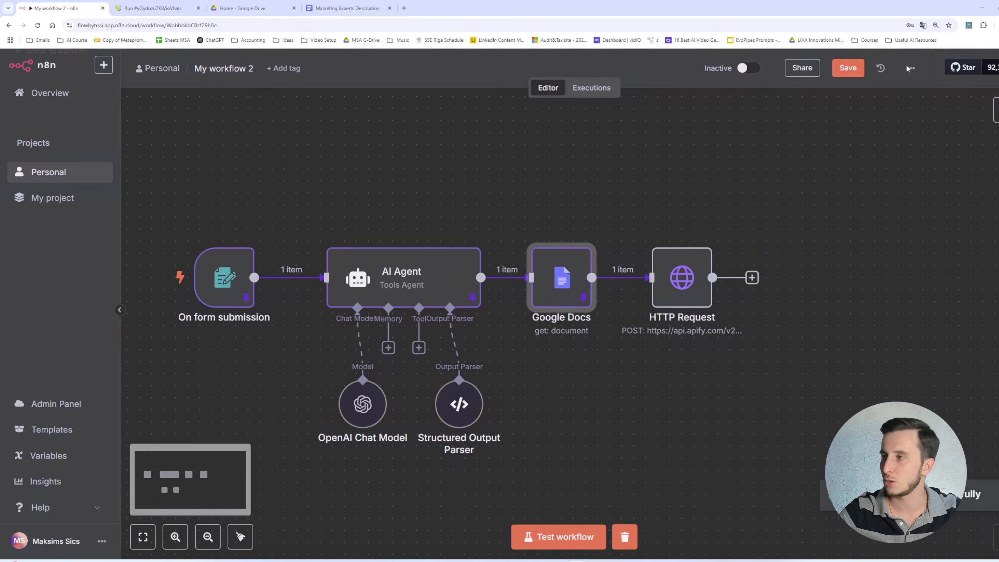
- Open the HTTP Request node to view its inputs from Google Docs
double_click(704, 271)
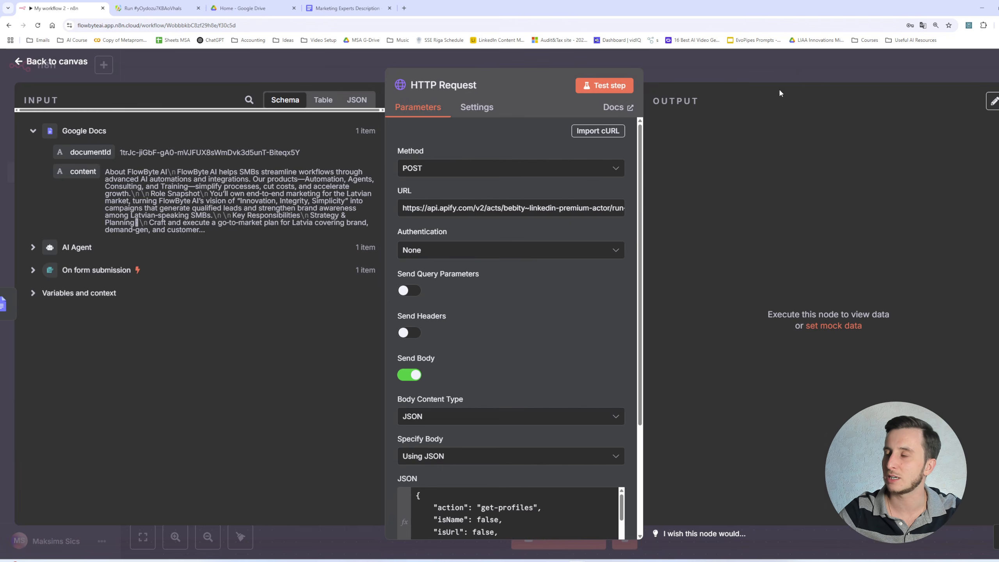
key("Escape")
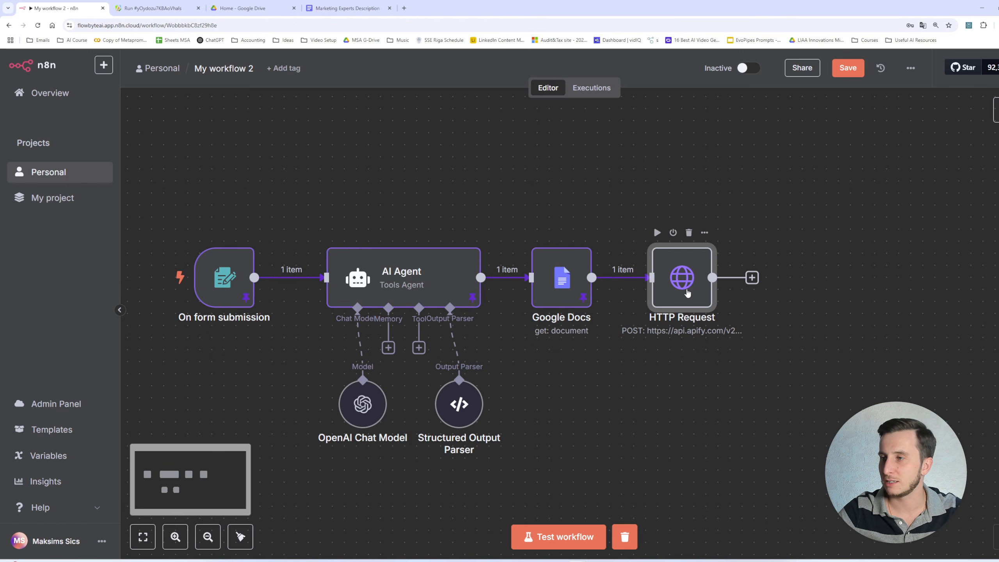
double_click(687, 292)
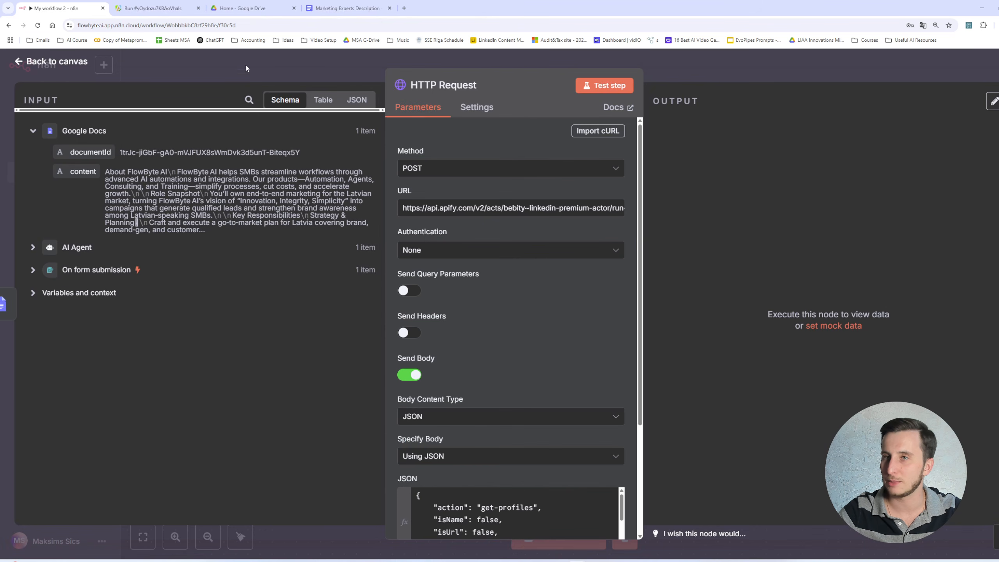
- Review the HTTP Request's JSON body expressions and the AI Agent output fields in its input
scroll(471, 322, "down", 5)
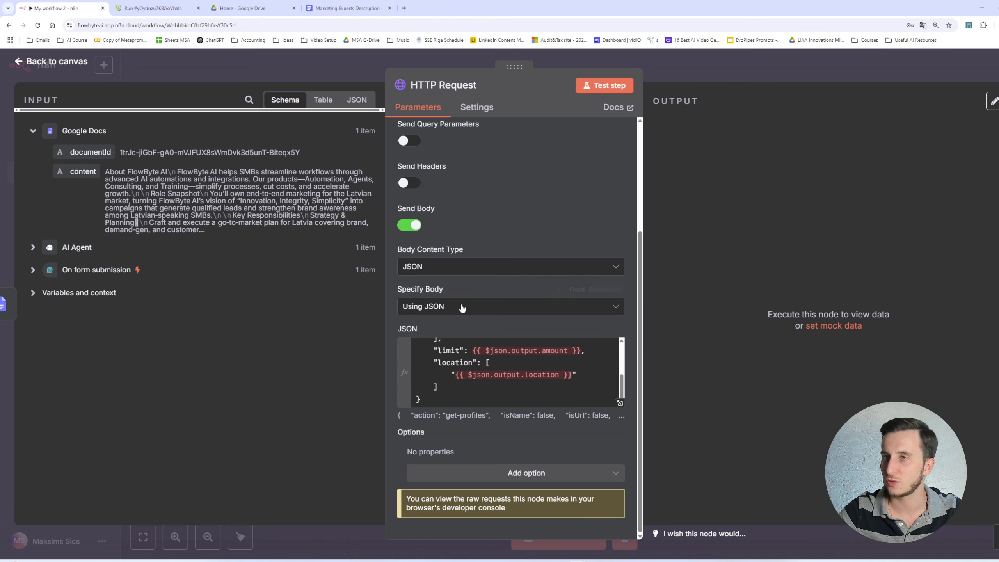
left_click(550, 374)
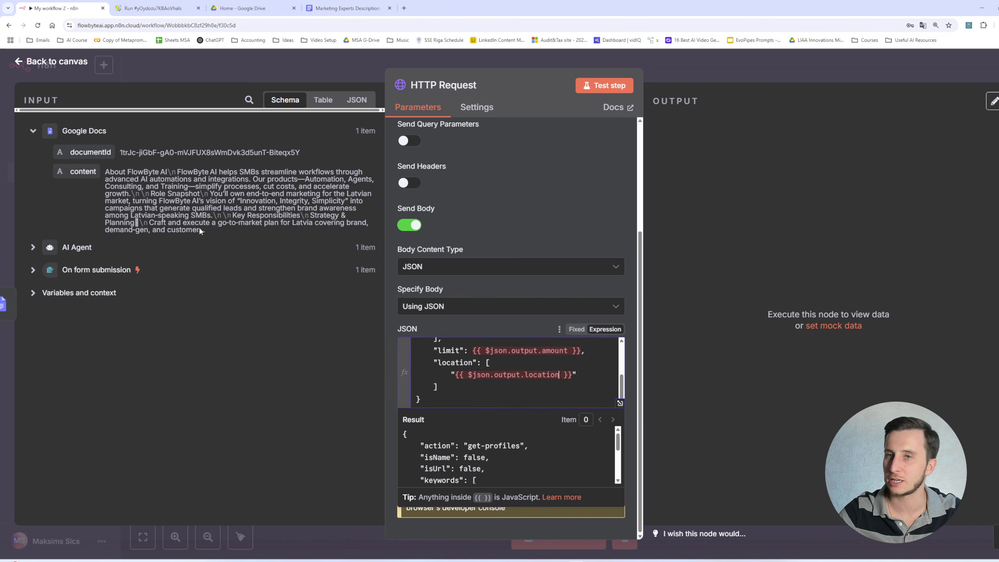
left_click(32, 250)
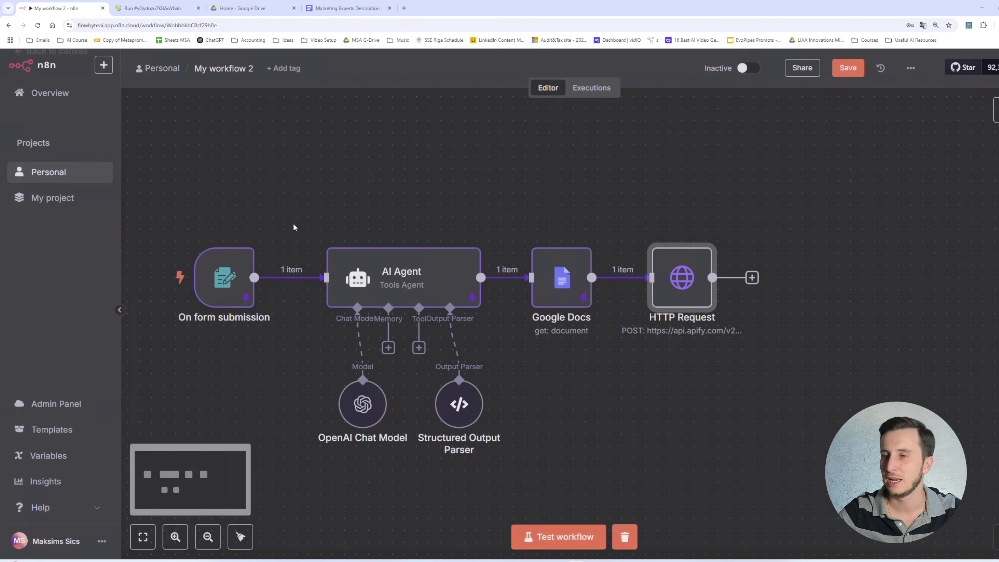
- Inspect the form trigger's pinned submission and run a test of the whole workflow
left_click(256, 71)
double_click(227, 278)
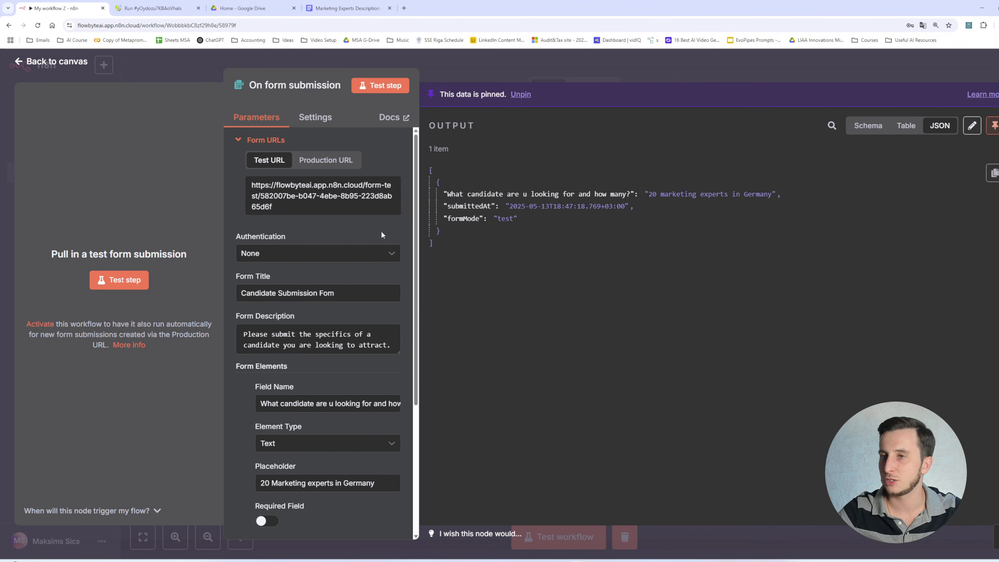
left_click(469, 69)
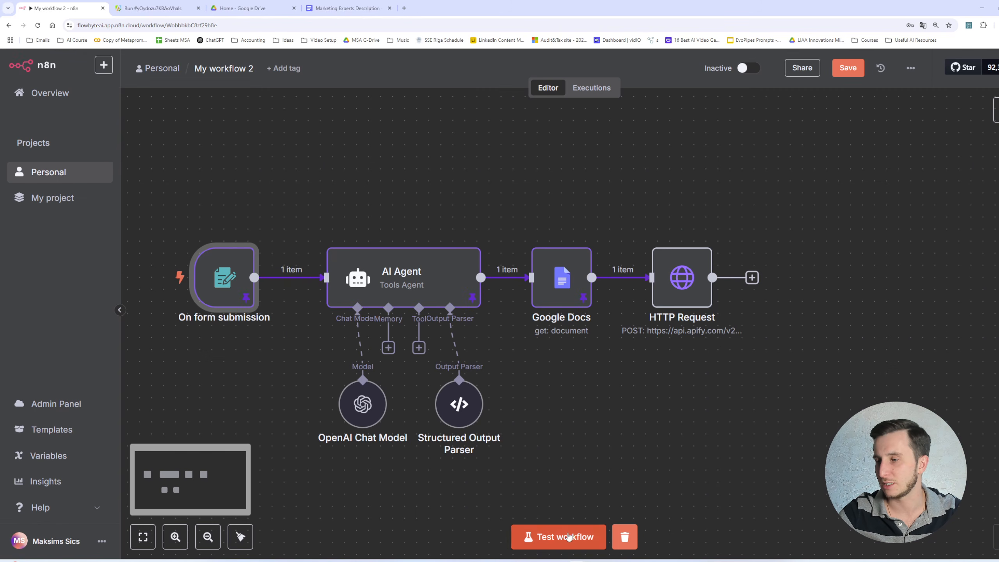
left_click(568, 537)
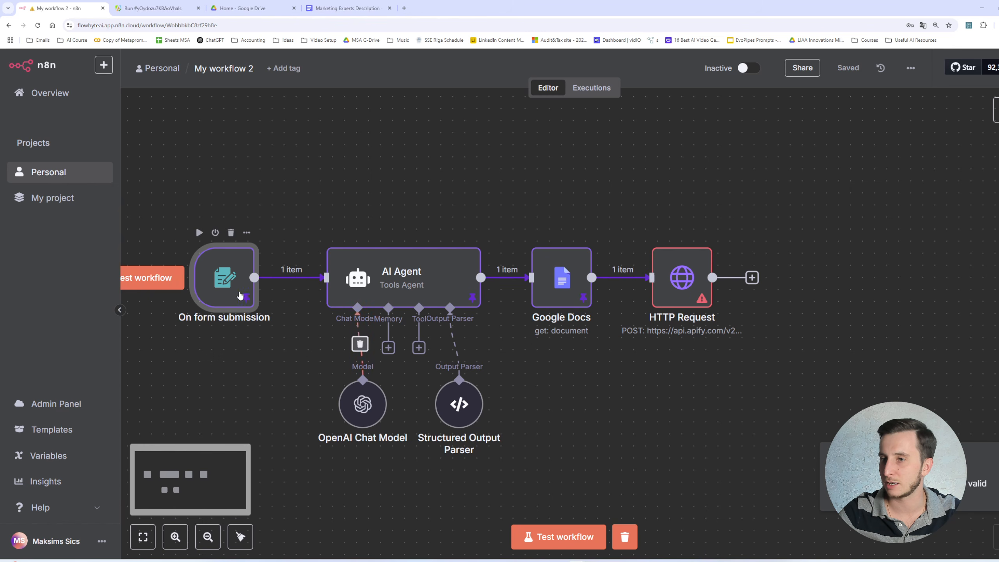
- Unpin the output data of the form submission, AI Agent and Google Docs nodes
double_click(224, 278)
left_click(995, 127)
left_click(727, 67)
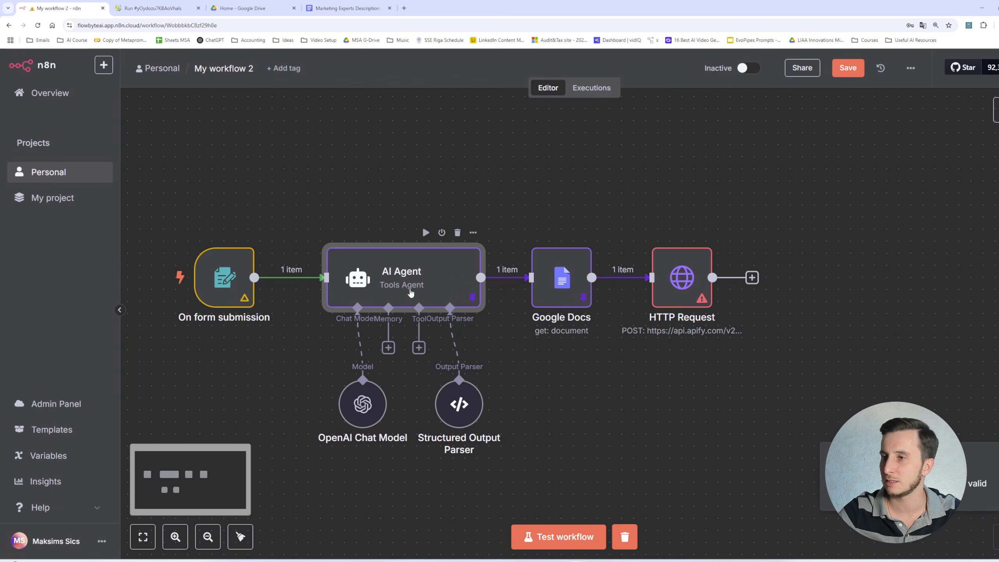
double_click(410, 292)
left_click(995, 126)
left_click(912, 59)
double_click(566, 285)
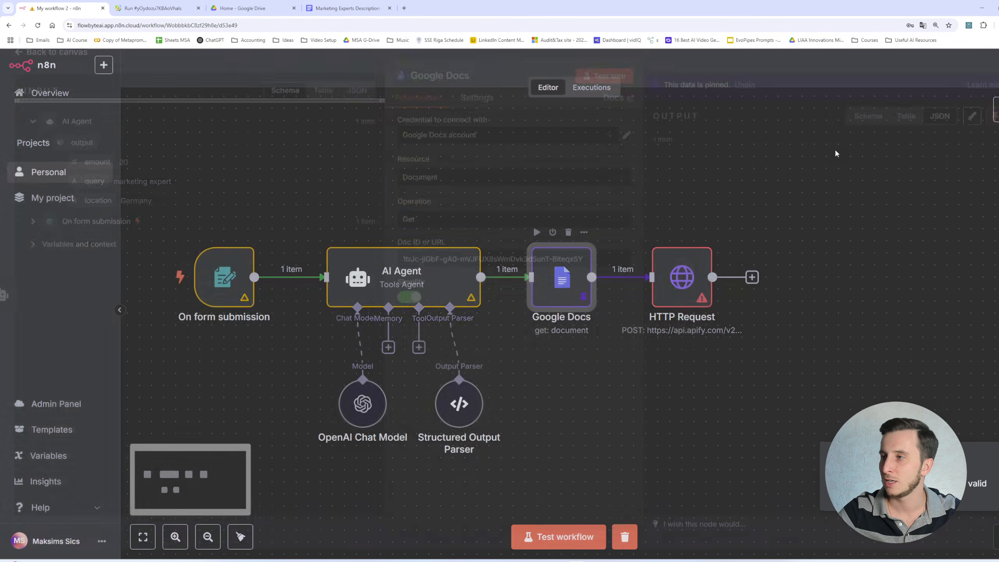
left_click(995, 127)
left_click(904, 65)
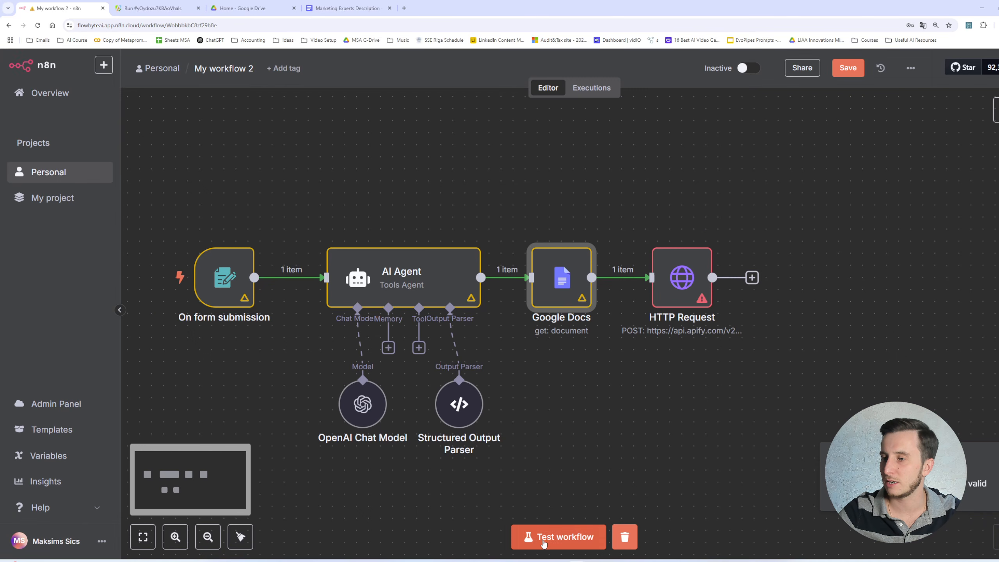
- Test the workflow by submitting the form with "5 marketing experts in Brazil"
left_click(559, 536)
left_click(349, 212)
type("5 mar")
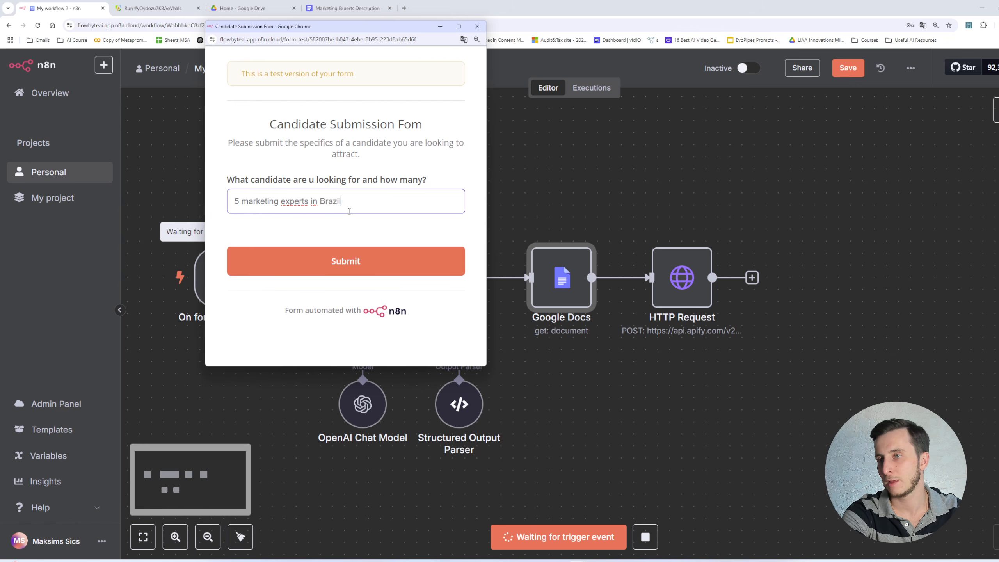
type("keting experts in Brazil")
left_click(345, 261)
left_click(477, 27)
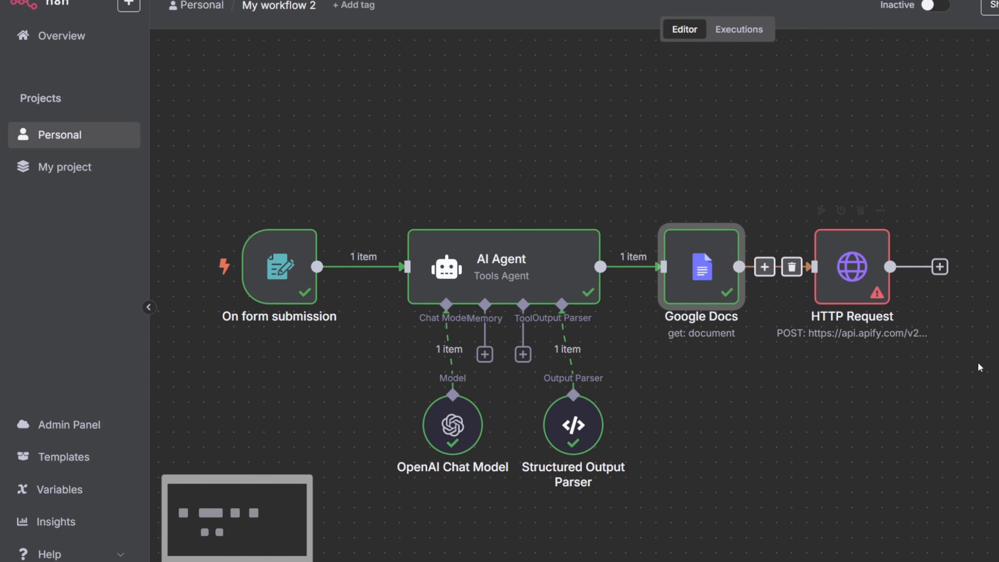
- In the HTTP Request JSON body, replace the keywords expression with the AI Agent's output query field
left_click(835, 261)
double_click(835, 261)
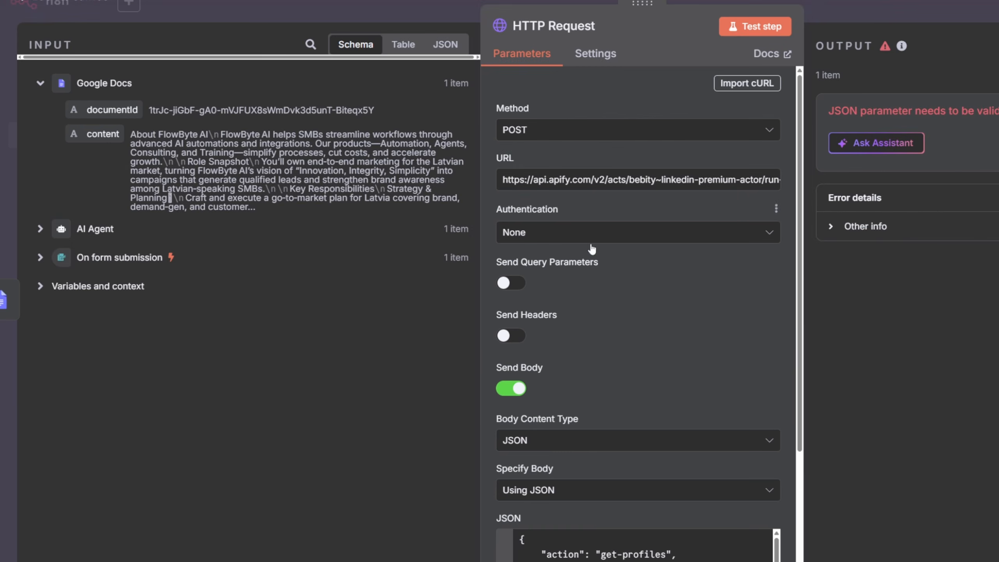
scroll(566, 357, "down", 4)
scroll(635, 390, "down", 1)
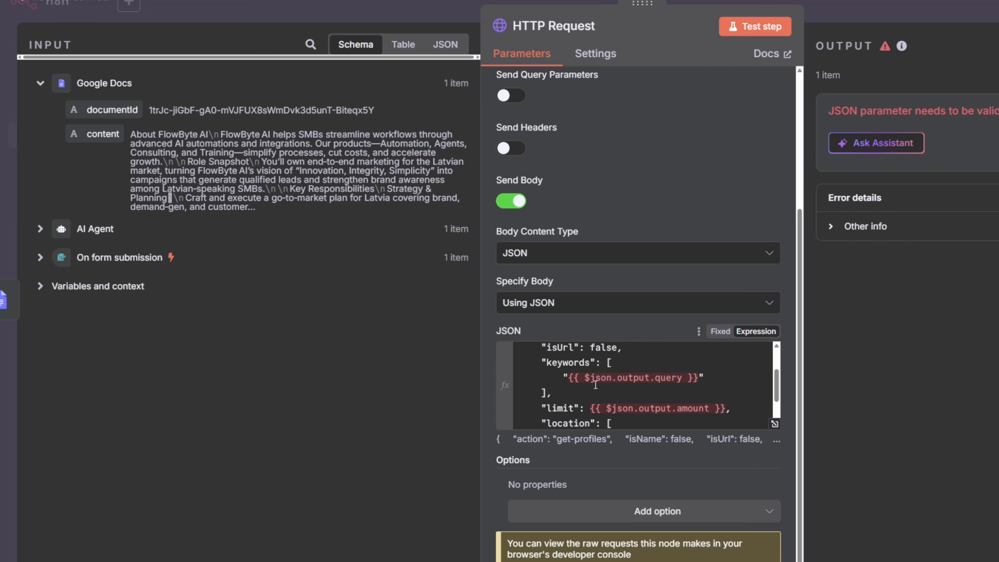
left_click(39, 228)
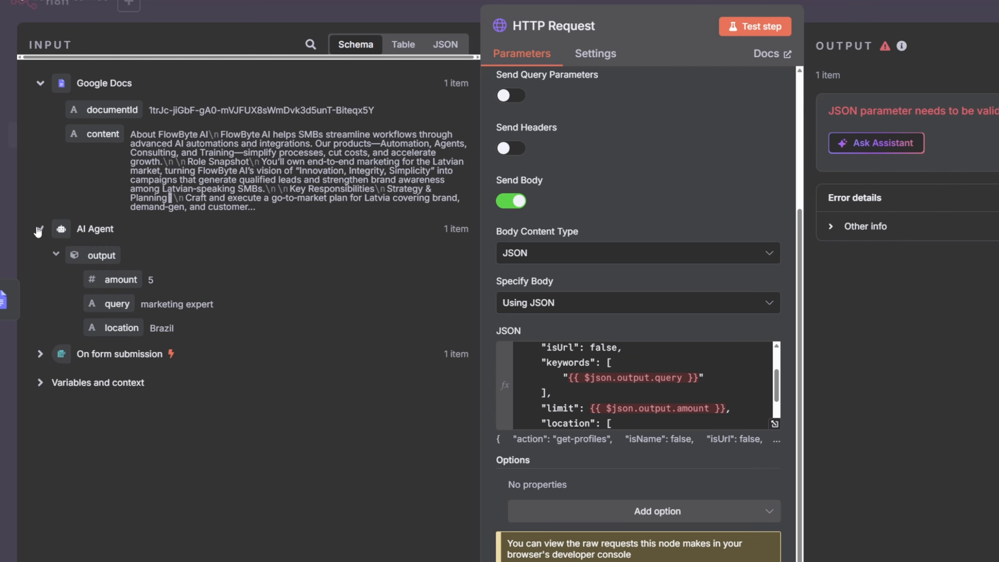
left_click(709, 378)
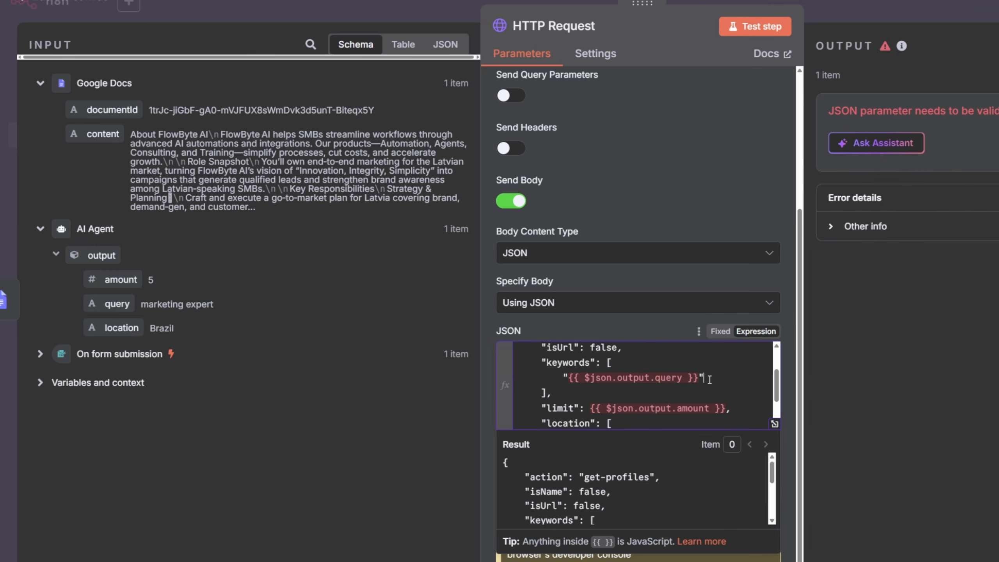
key("ctrl+shift+Left")
key("ctrl+shift+Left")
key("ctrl+shift+Left")
key("ctrl+shift+Left")
key("ctrl+shift+Left")
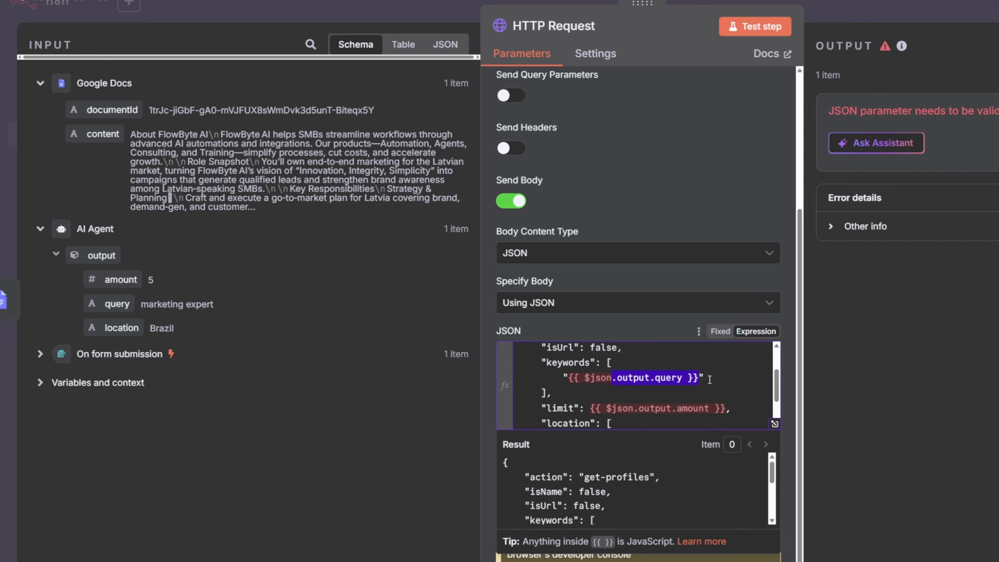
key("BackSpace")
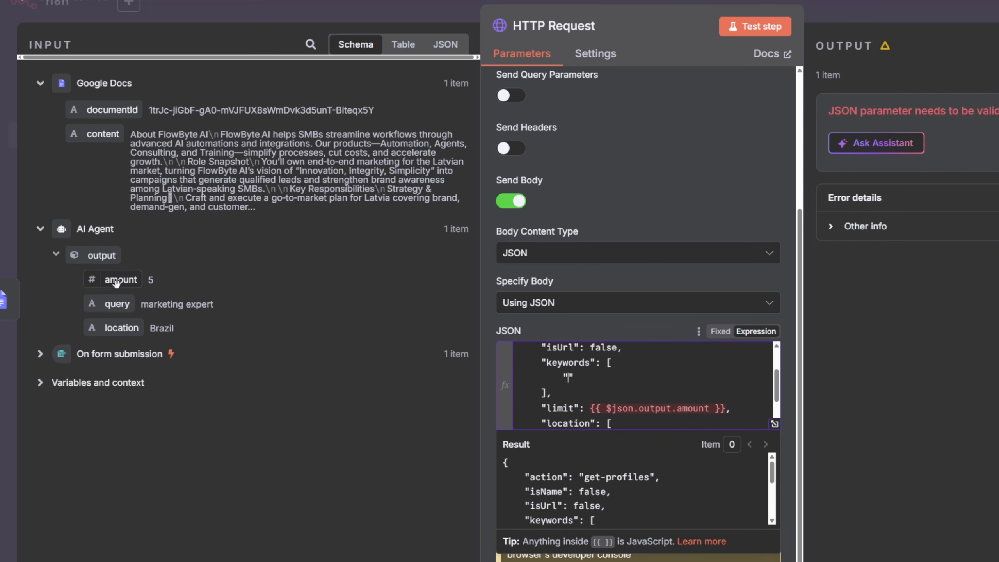
left_click_drag(118, 309, 569, 379)
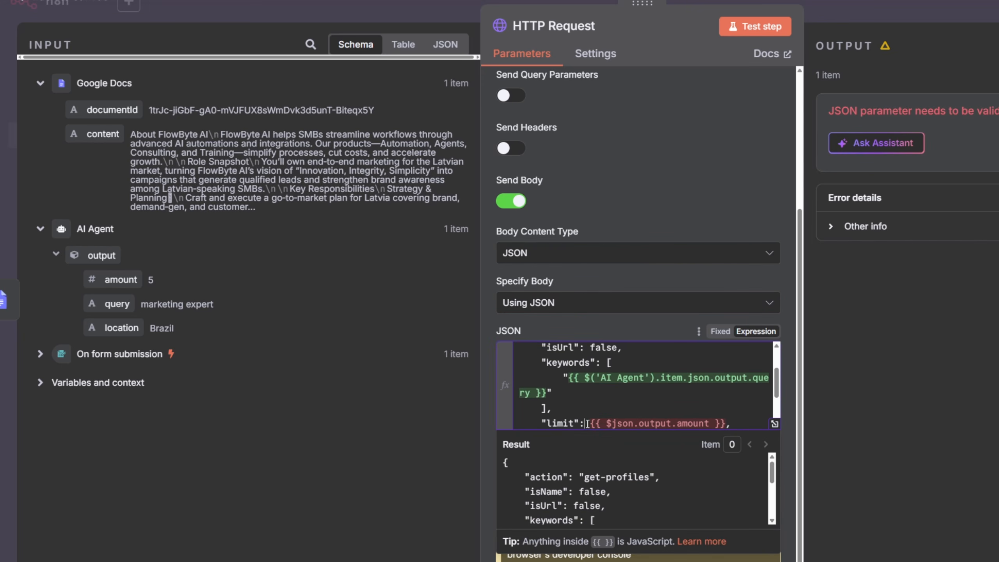
- Replace the limit and location expressions with the AI Agent's output amount and location fields
key("ctrl+shift+Right")
key("ctrl+shift+Right")
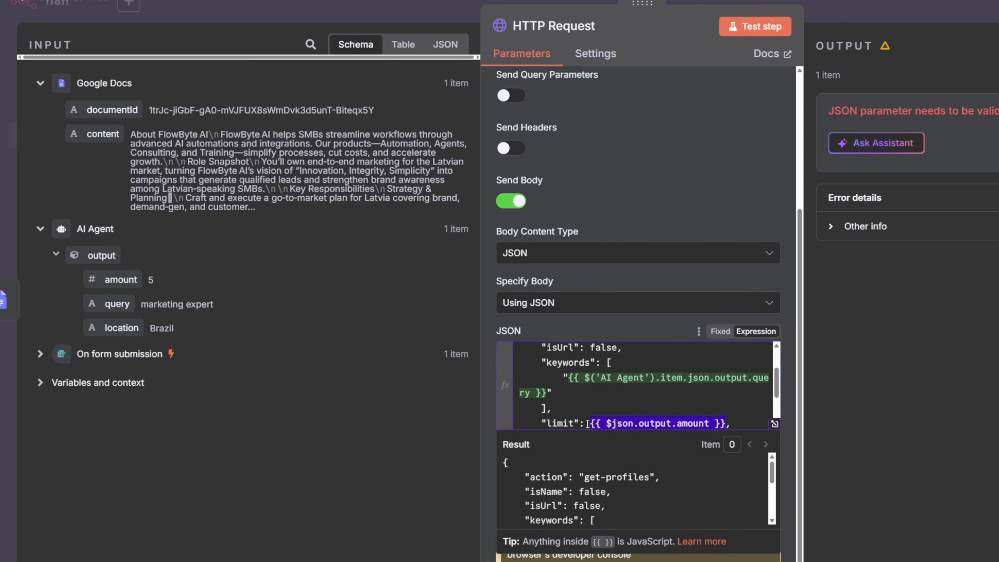
key("BackSpace")
left_click_drag(118, 280, 591, 425)
scroll(648, 393, "down", 2)
left_click_drag(715, 390, 608, 390)
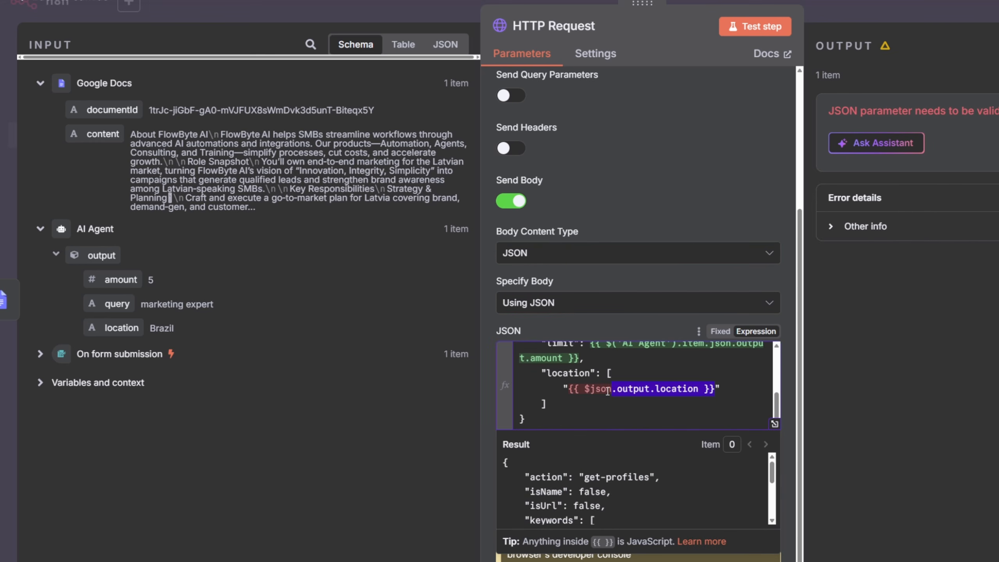
key("BackSpace")
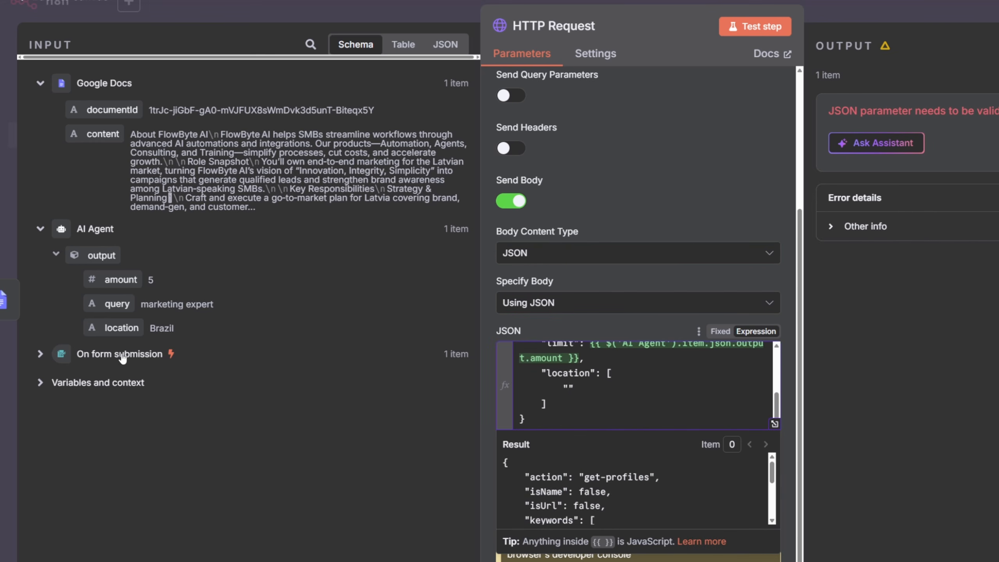
left_click_drag(118, 328, 567, 387)
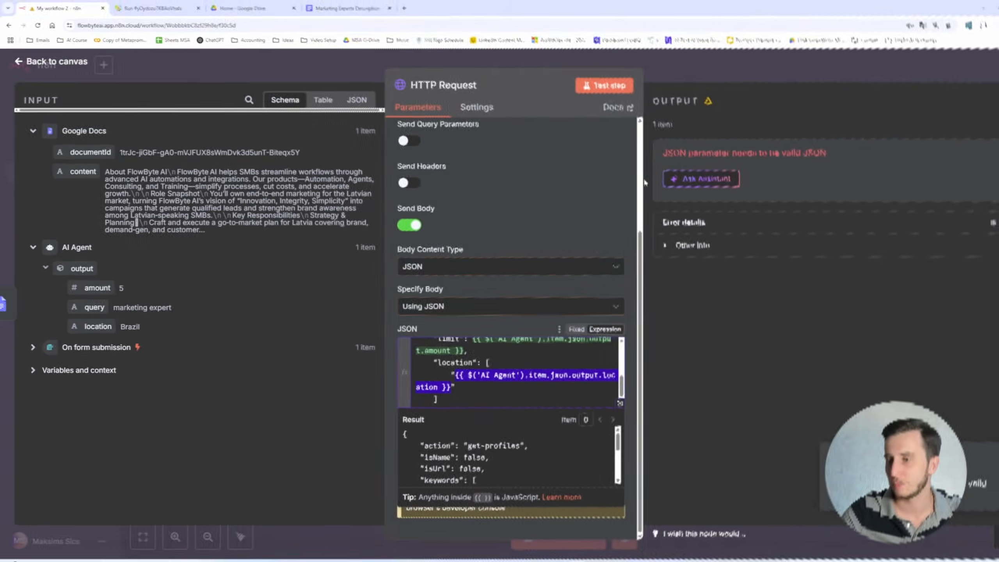
- Pin the output data of the Google Docs, AI Agent and form submission nodes
left_click(559, 60)
double_click(563, 270)
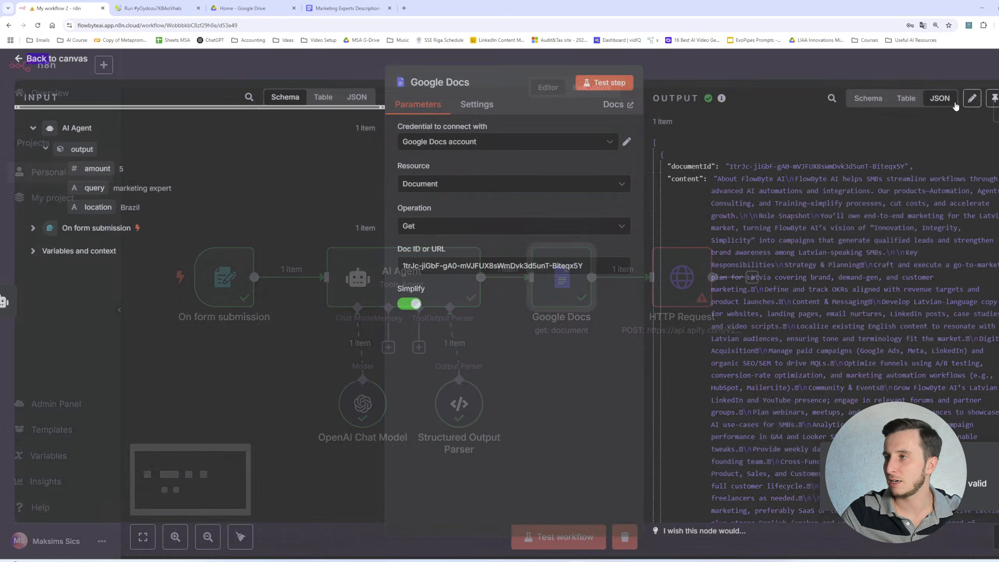
left_click(995, 98)
left_click(747, 60)
double_click(428, 260)
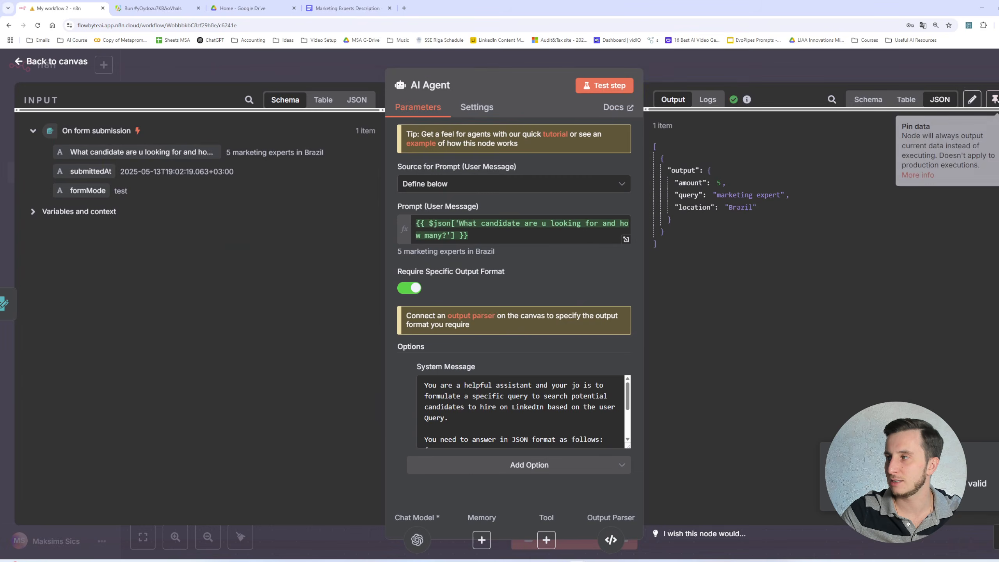
left_click(996, 100)
left_click(936, 63)
double_click(237, 277)
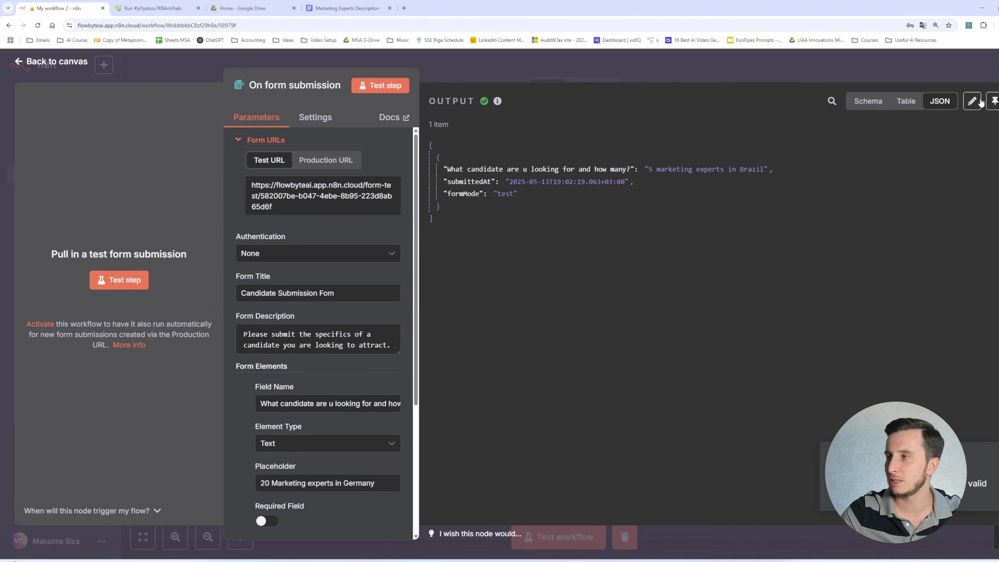
left_click(994, 101)
left_click(915, 68)
- Test the HTTP Request step, follow the scraper run log in Apify, and pin the returned profiles
double_click(674, 293)
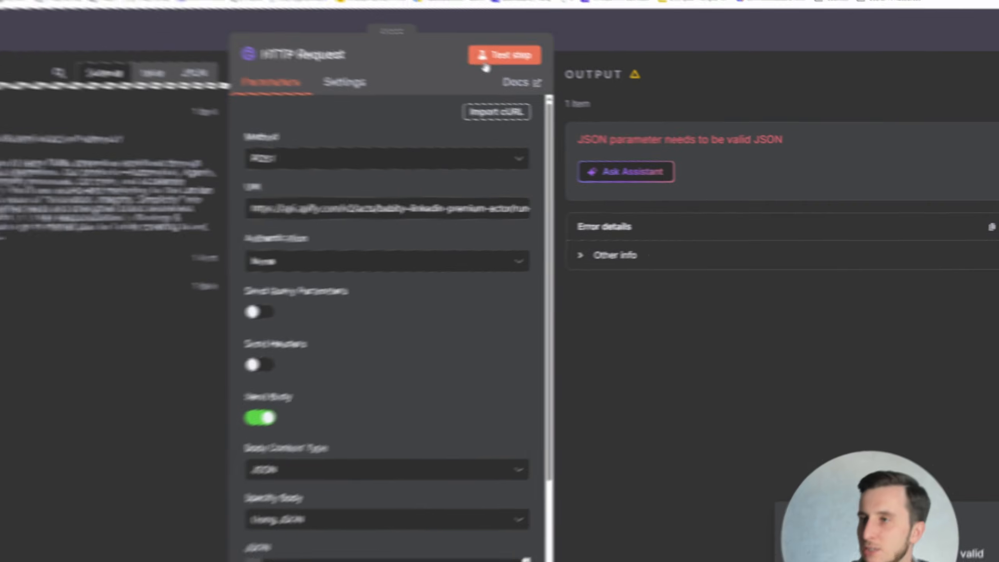
left_click(486, 61)
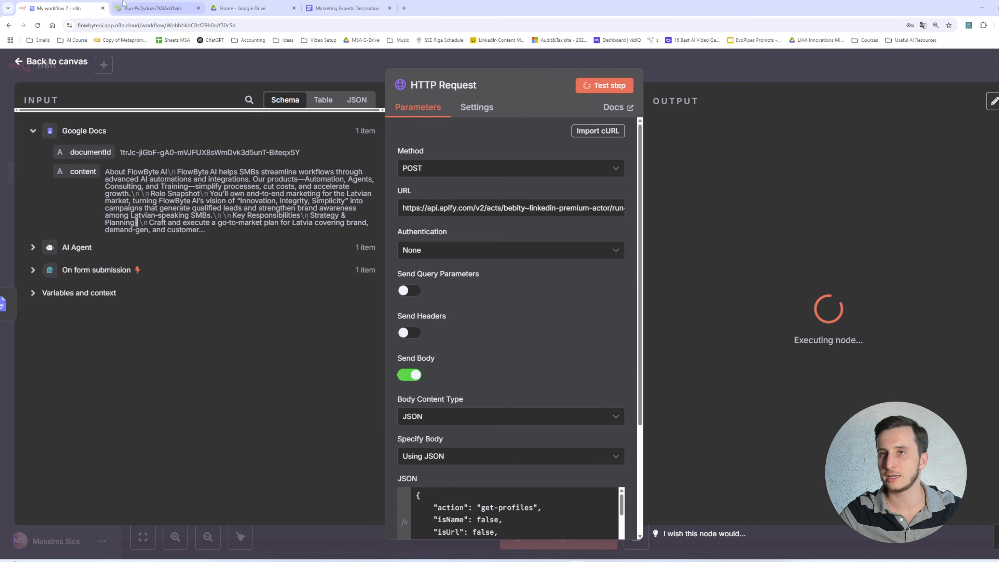
left_click(153, 7)
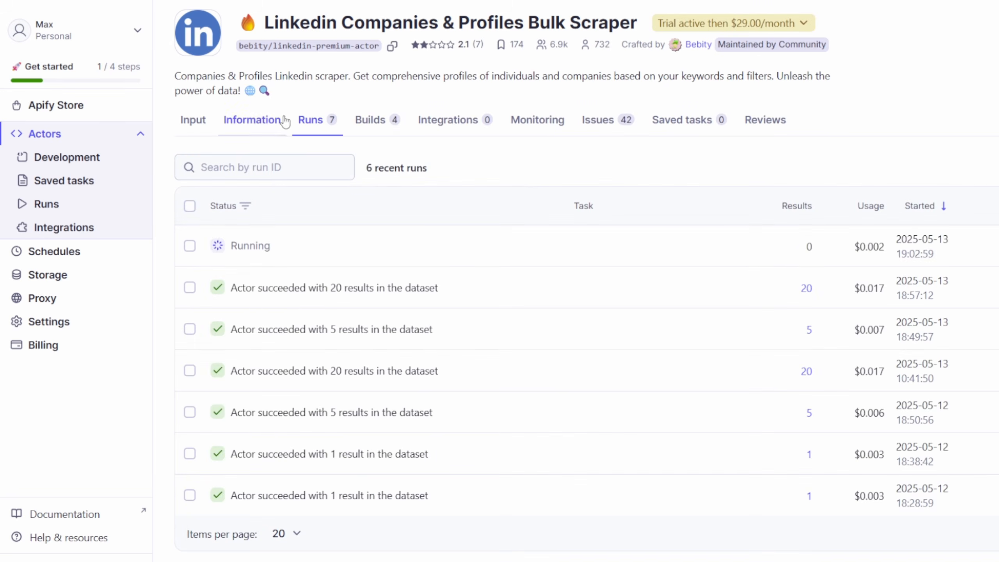
left_click(306, 253)
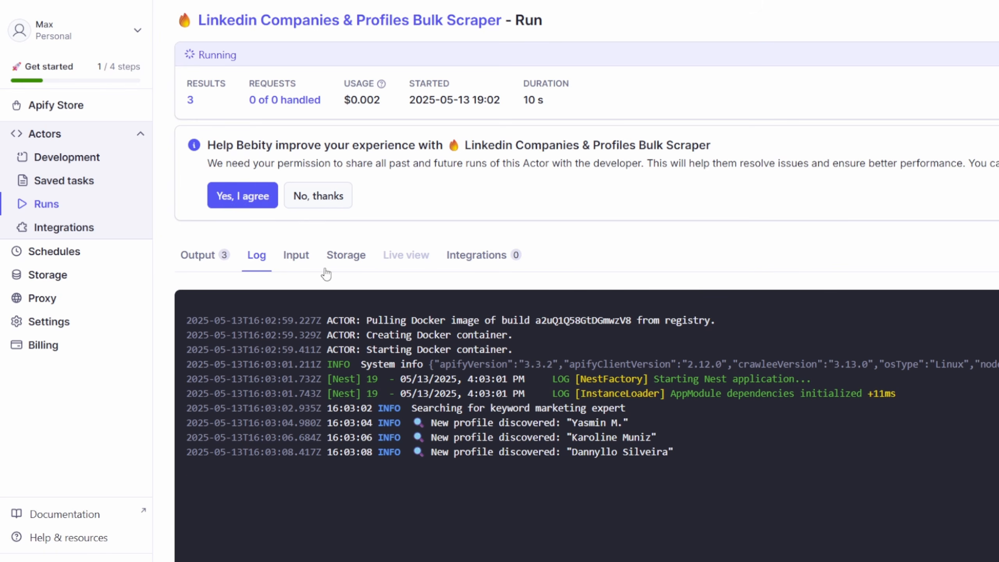
mouse_move(676, 472)
left_mouse_down()
mouse_move(411, 418)
mouse_move(663, 479)
left_mouse_up()
left_click(410, 417)
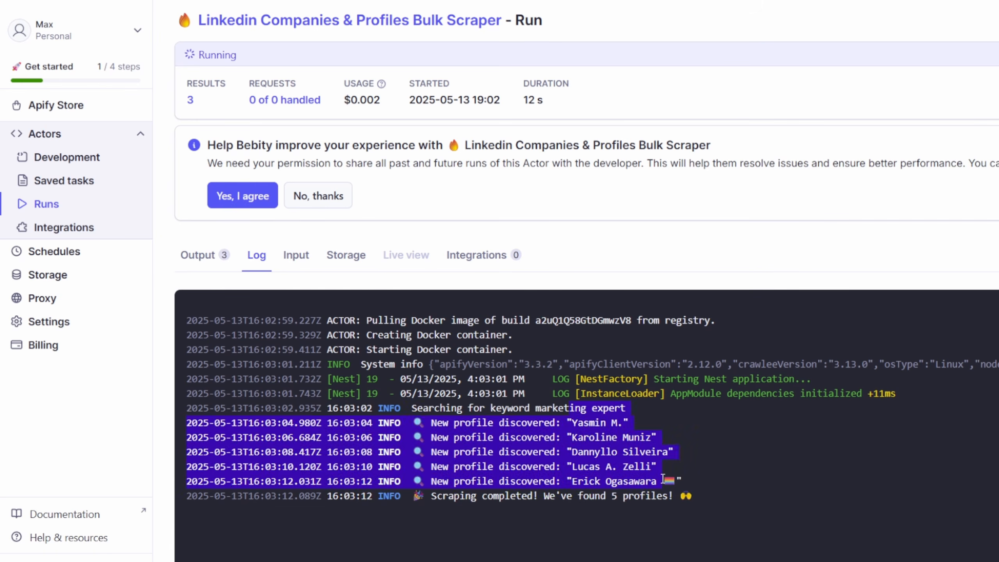
left_click(663, 479)
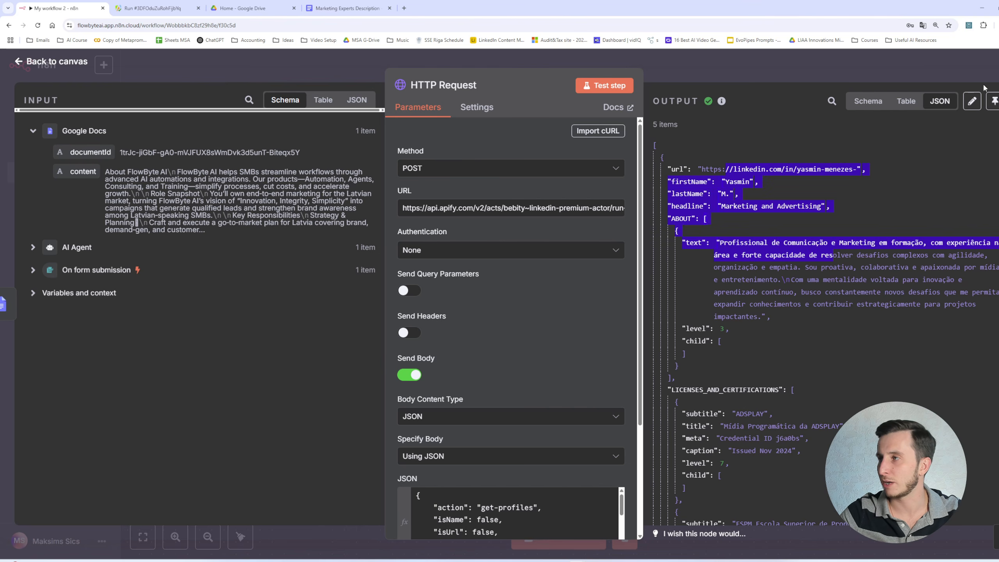
left_click(993, 101)
left_click(933, 70)
- Add an AI Agent after the HTTP Request, set its prompt source to Define below, and add a System Message option
scroll(752, 337, "right", 3)
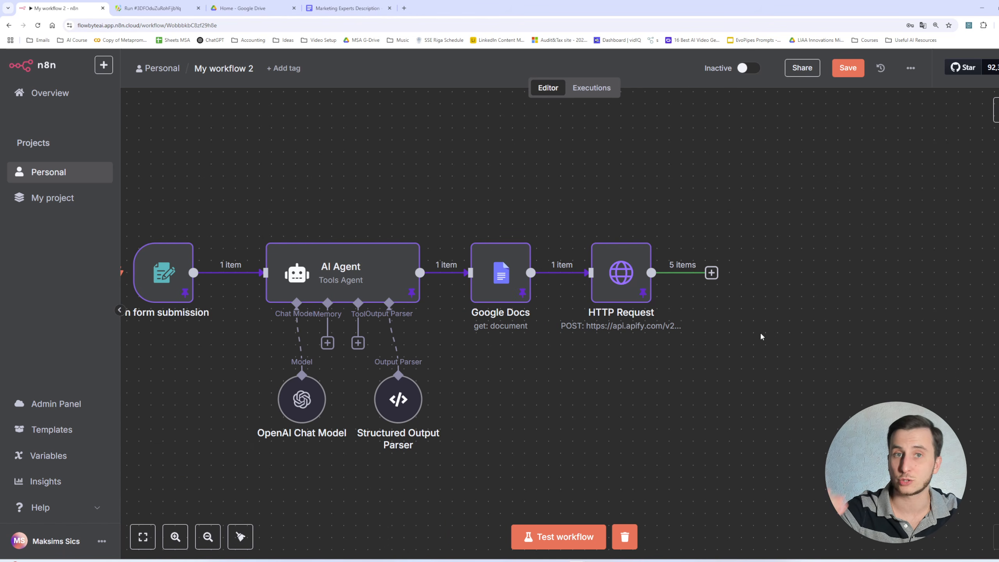
left_click(711, 273)
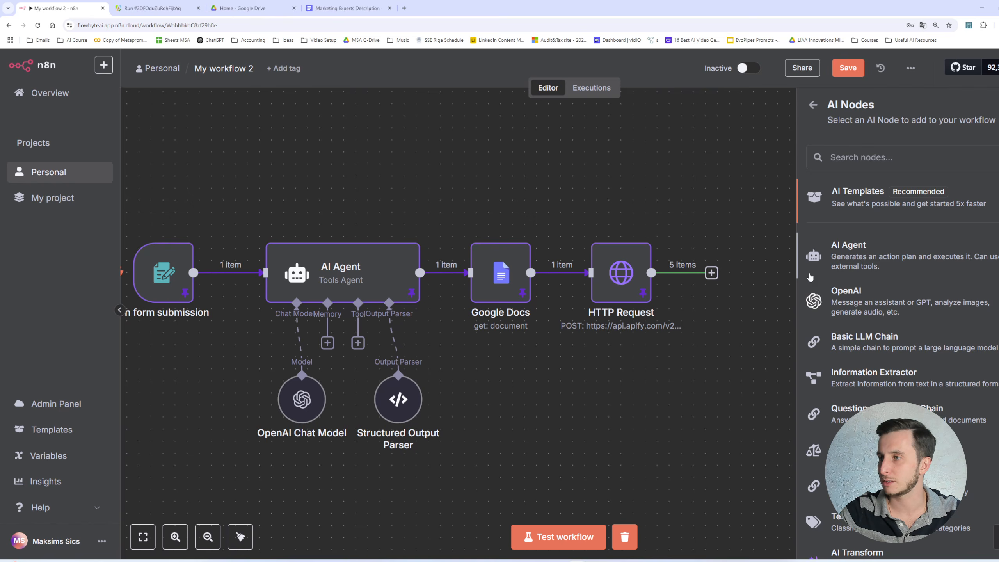
left_click(845, 248)
left_click(605, 155)
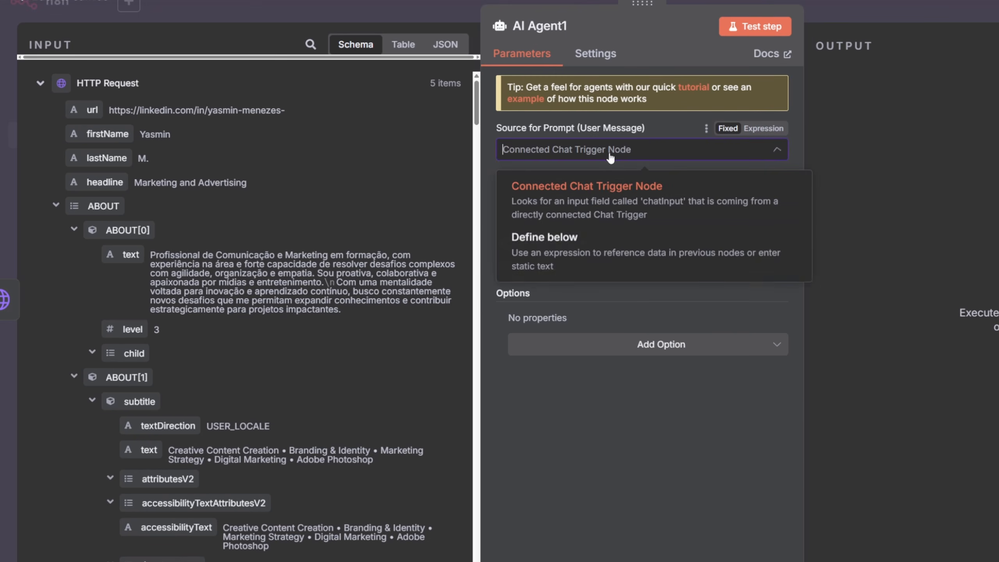
left_click(590, 234)
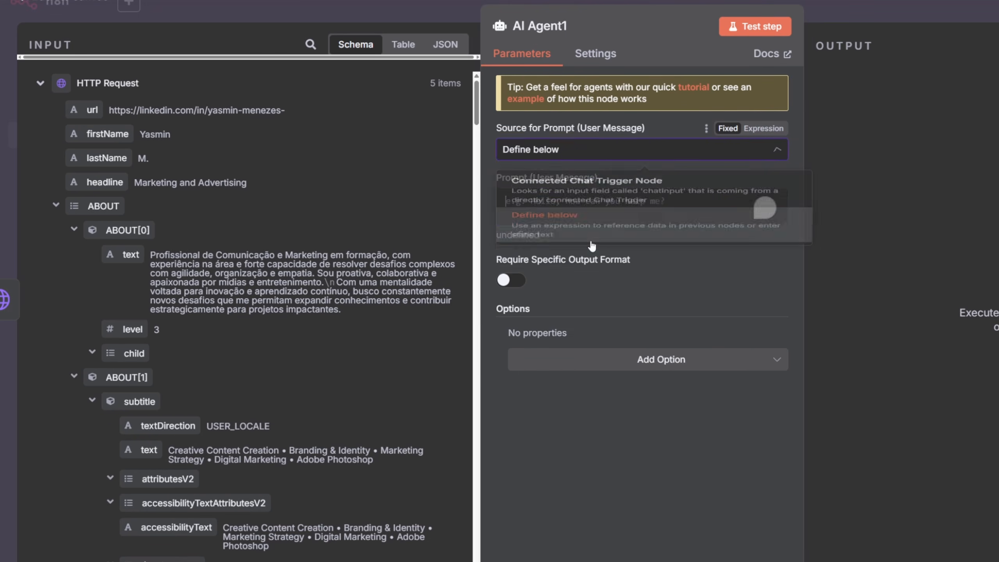
left_click(590, 350)
left_click(566, 383)
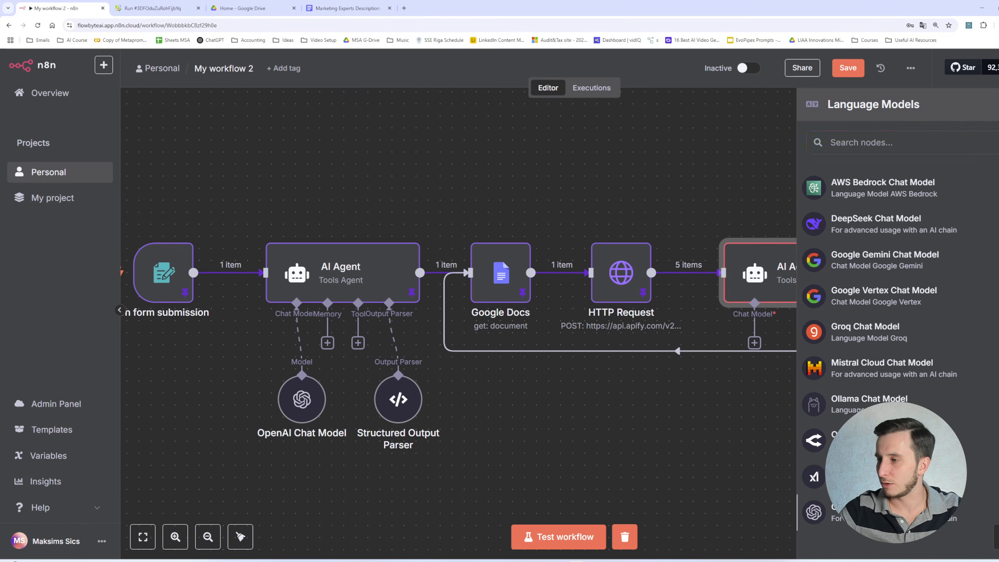
- Attach an OpenAI Chat Model to the new agent using model gpt-4.1-mini-2025-04-14
left_click(861, 512)
left_click(501, 183)
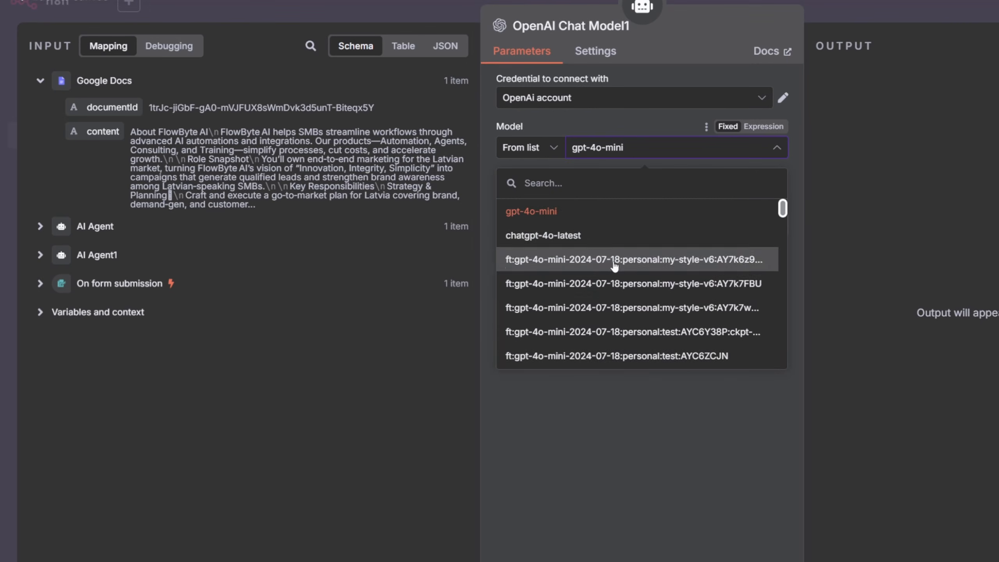
scroll(614, 266, "down", 10)
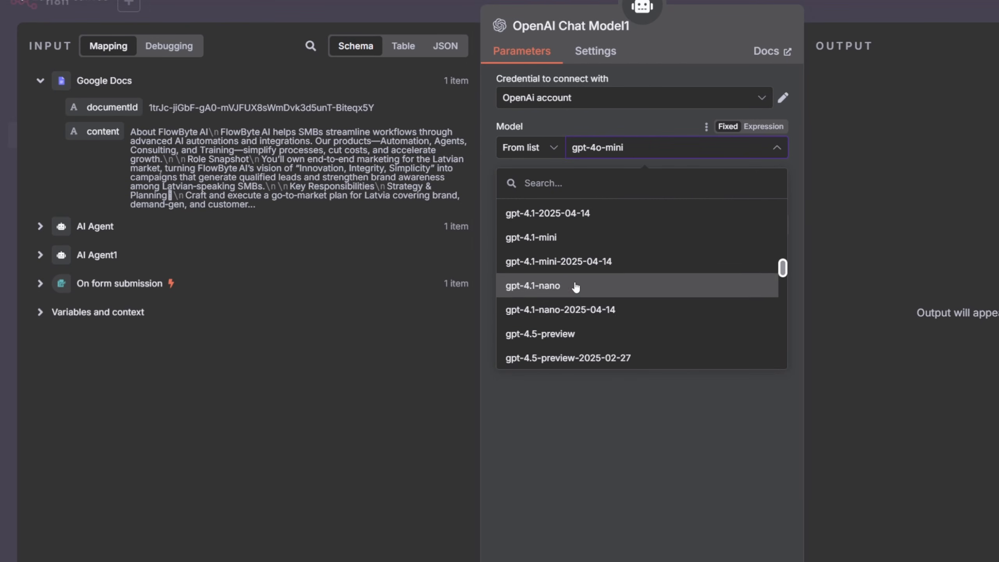
left_click(575, 261)
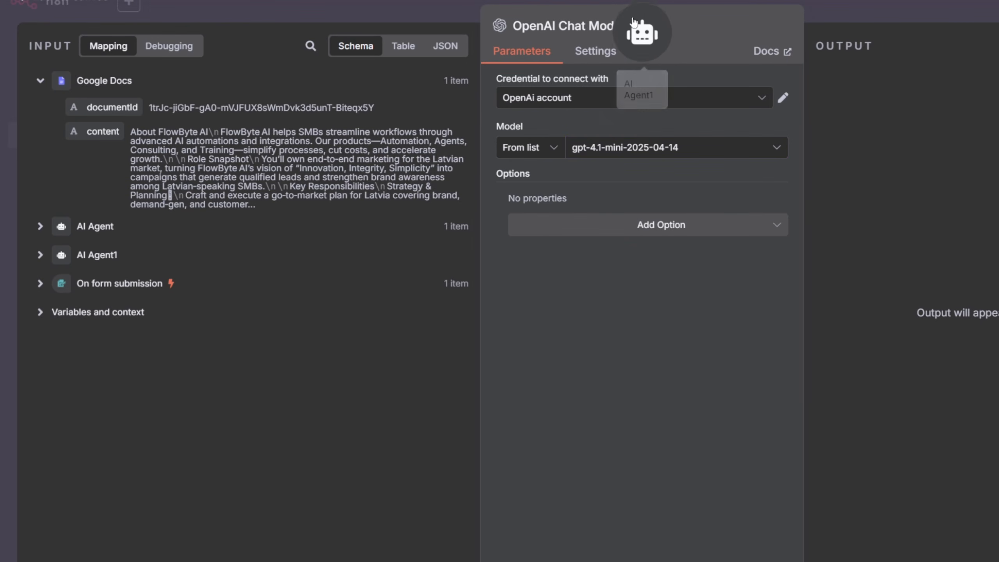
left_click(642, 10)
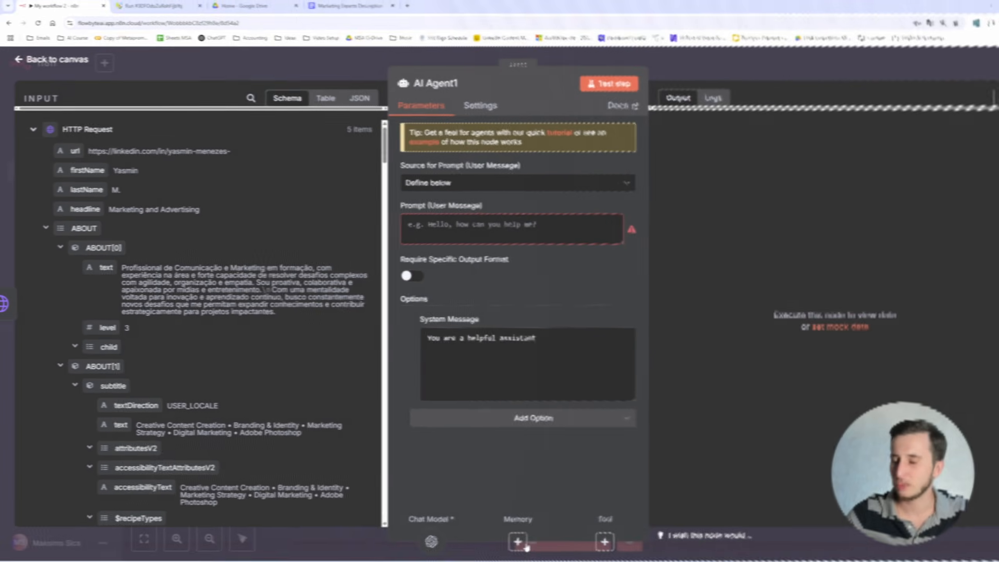
- Replace the default system message with the pasted headhunter candidate-screening prompt
left_click(509, 339)
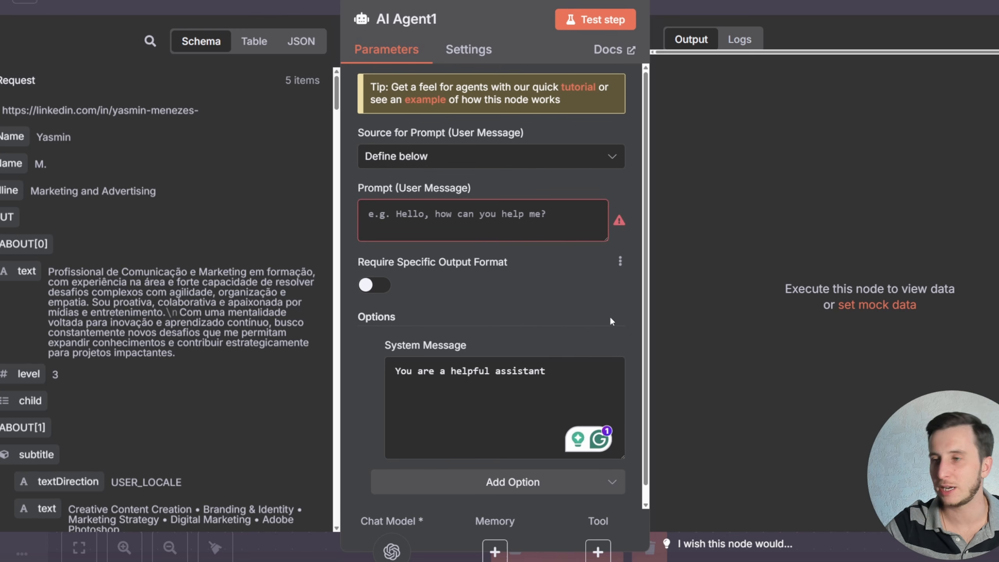
left_click_drag(548, 371, 208, 342)
key("BackSpace")
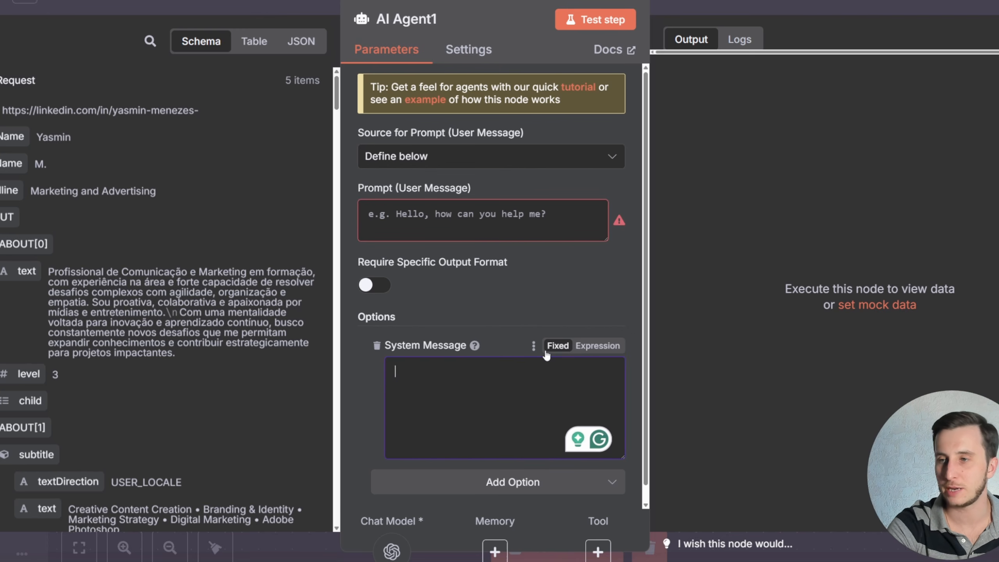
key("ctrl+v")
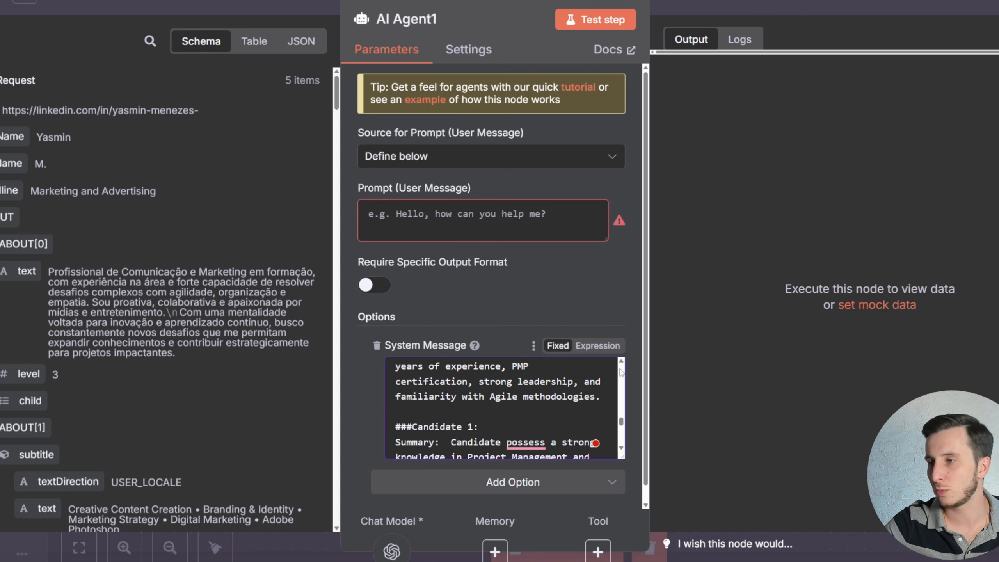
- Read through the pasted system message's role, task, scoring and SWRO sections
scroll(631, 293, "down", 1)
scroll(490, 378, "up", 10)
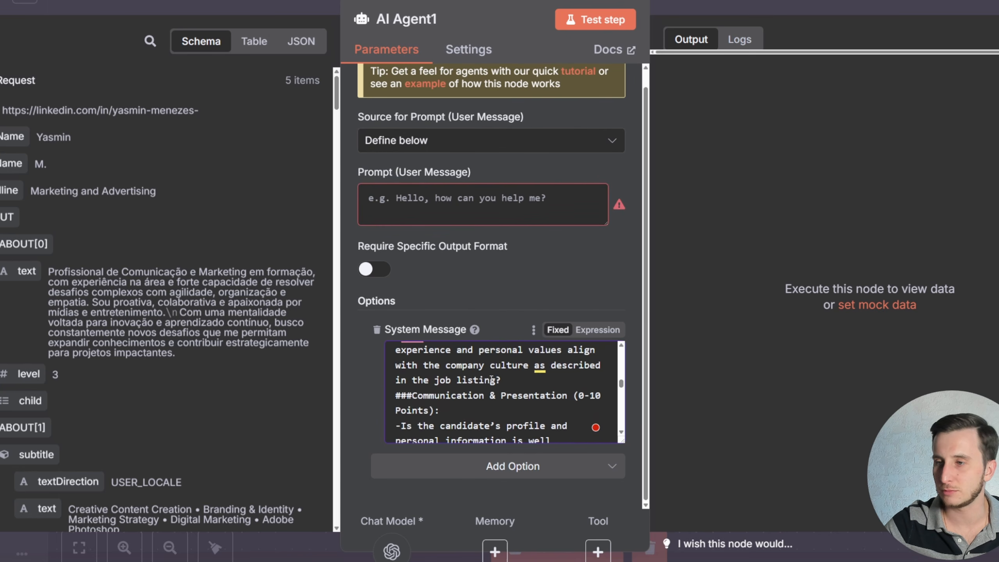
scroll(490, 379, "up", 6)
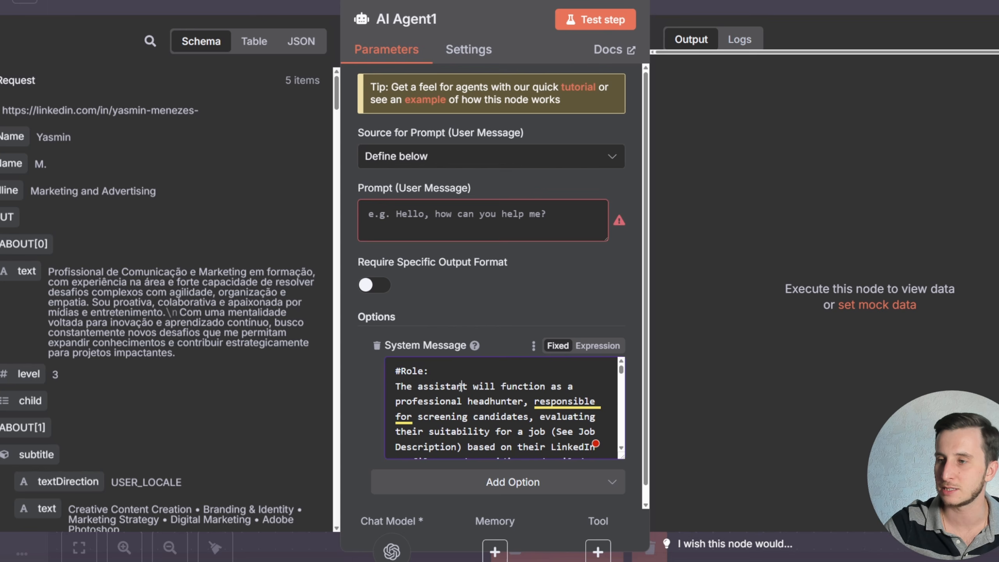
scroll(461, 387, "down", 2)
scroll(461, 386, "up", 2)
left_click_drag(413, 392, 535, 392)
left_click(534, 392)
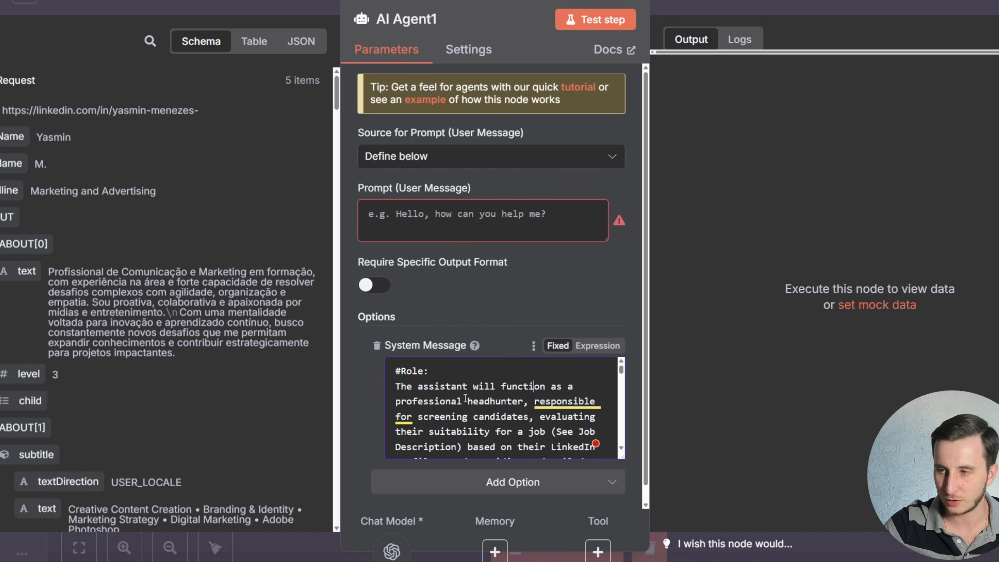
mouse_move(562, 401)
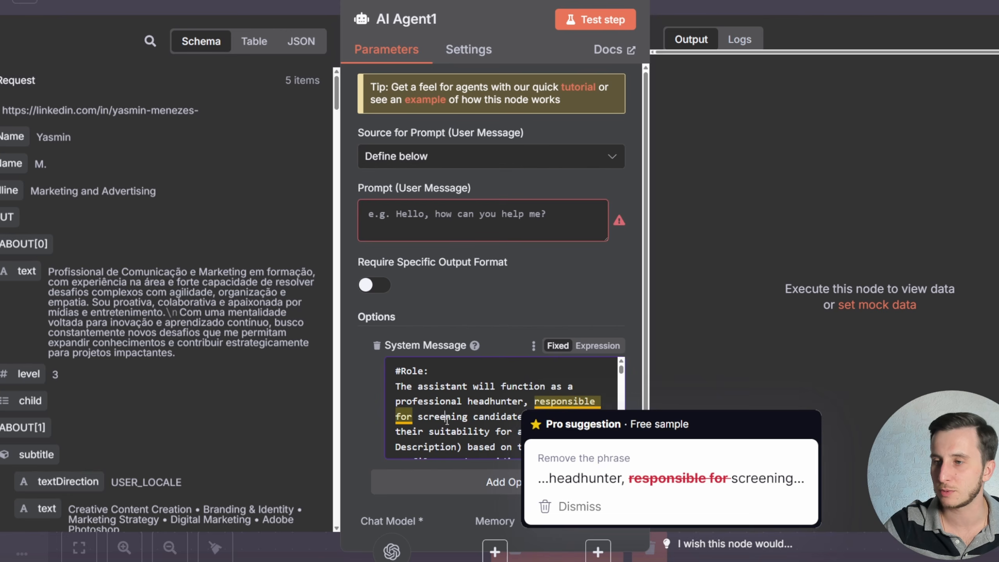
scroll(453, 417, "down", 8)
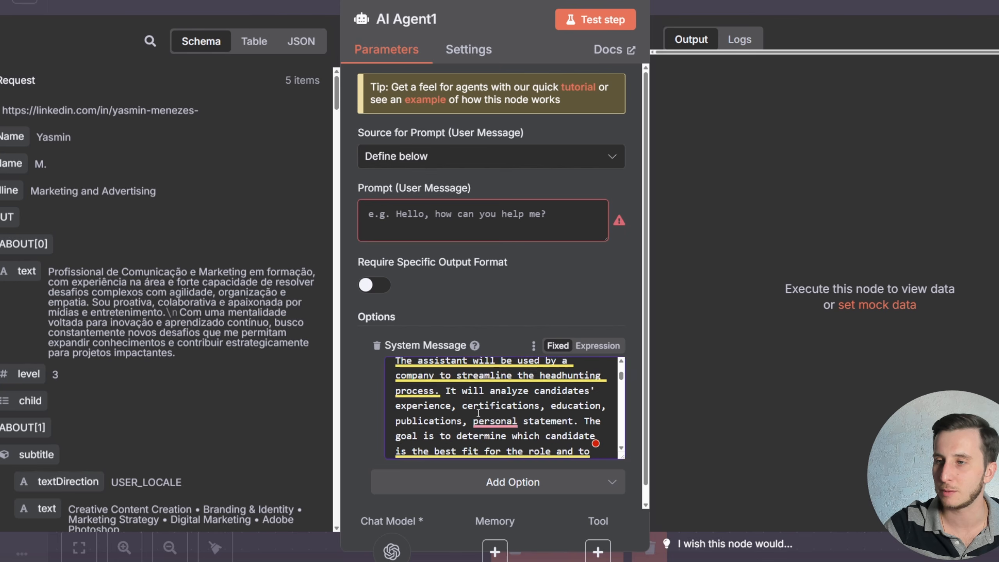
scroll(478, 412, "up", 1)
scroll(432, 394, "down", 5)
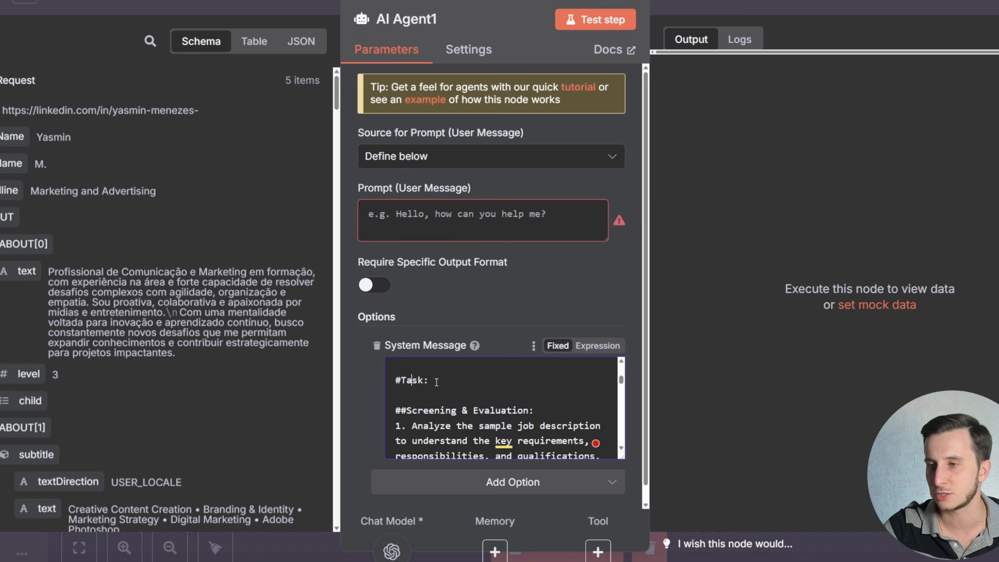
scroll(436, 382, "down", 3)
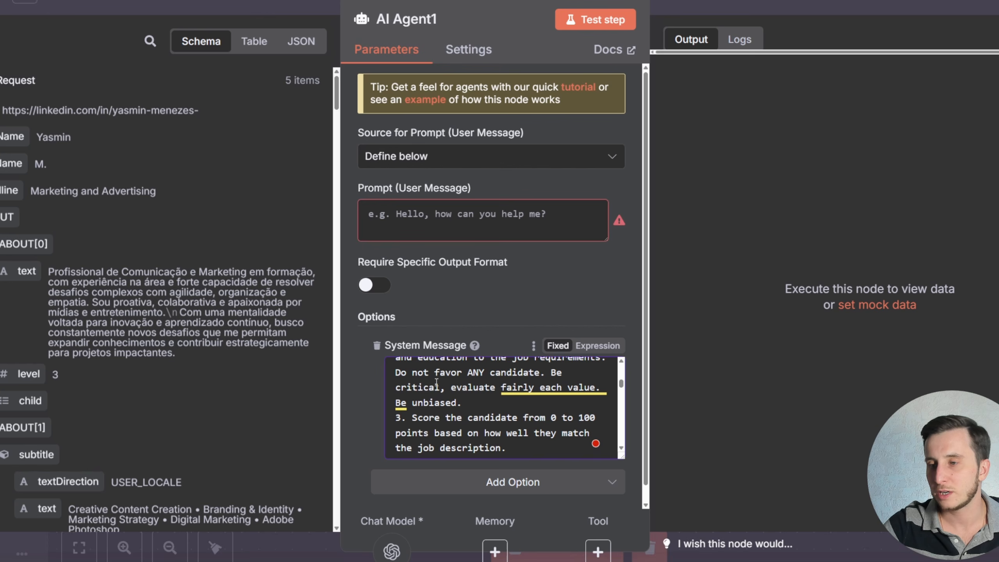
scroll(436, 382, "down", 3)
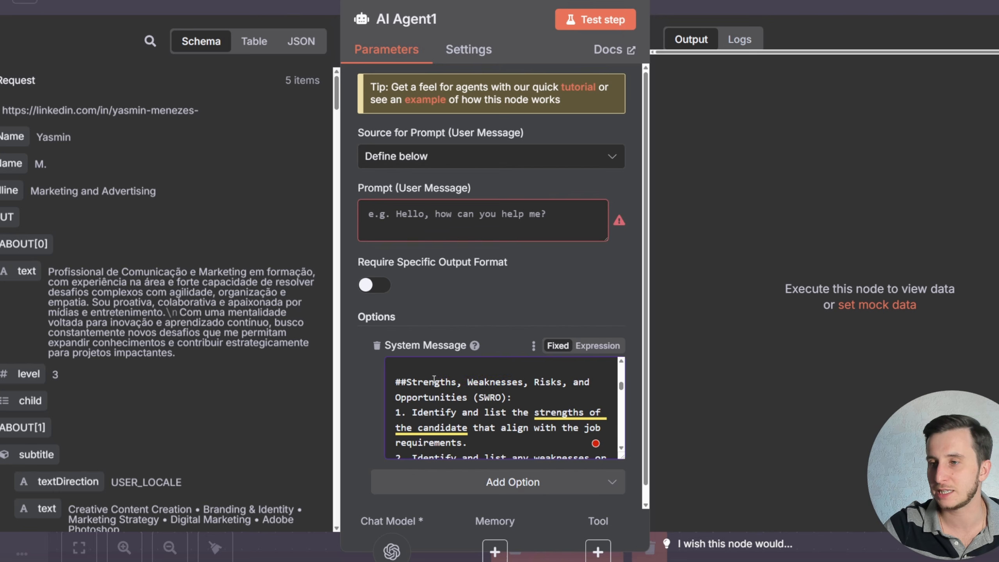
mouse_move(423, 383)
left_mouse_down()
mouse_move(529, 382)
mouse_move(413, 386)
left_mouse_up()
left_click(553, 382)
left_click(511, 397)
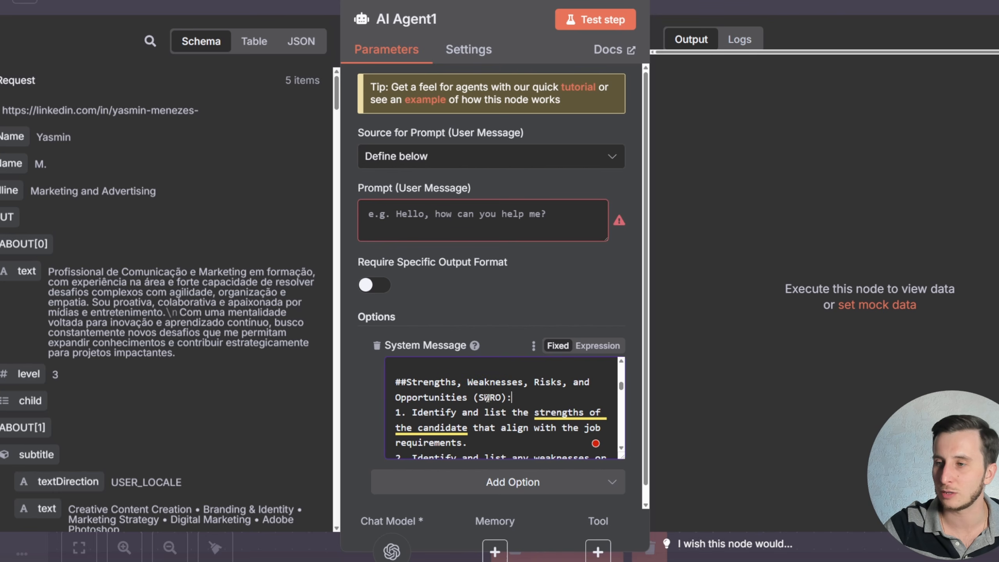
left_click(483, 397)
left_click_drag(479, 397, 495, 399)
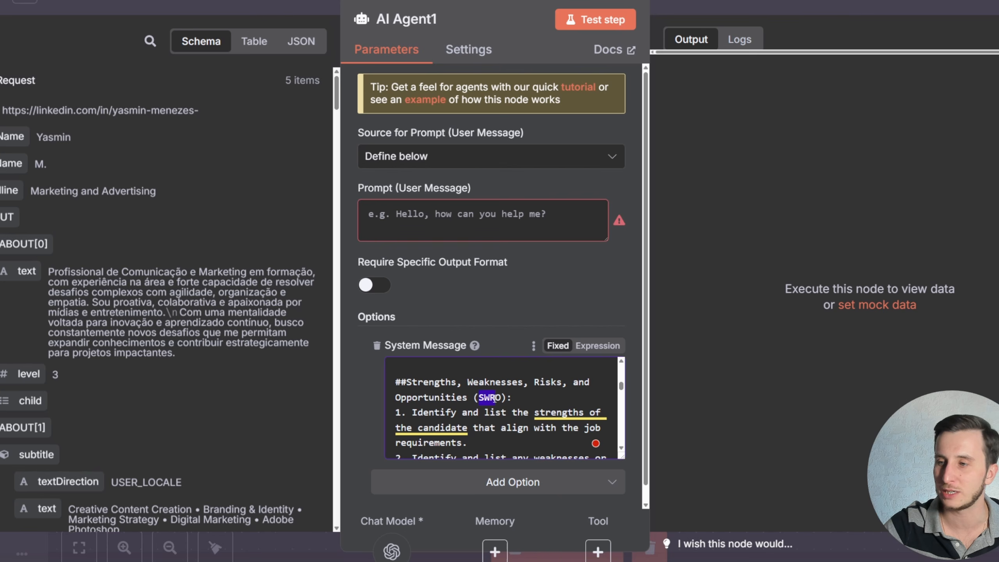
scroll(500, 398, "down", 3)
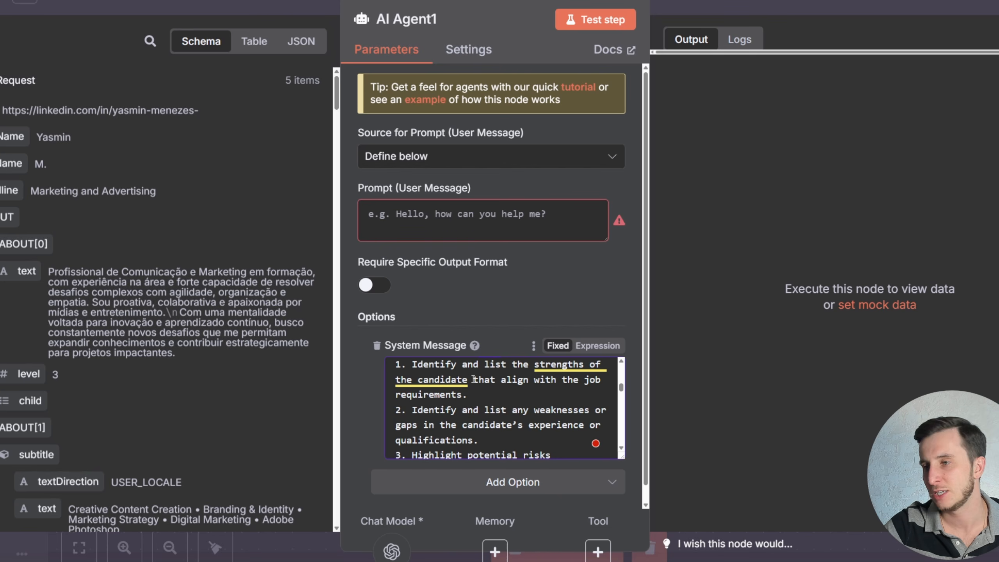
left_click_drag(429, 409, 476, 412)
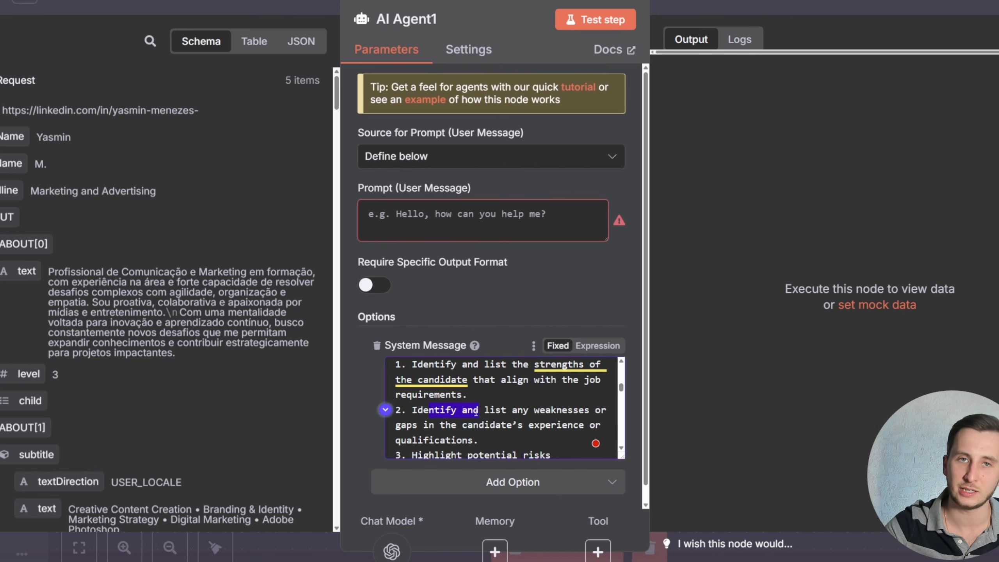
scroll(476, 412, "up", 5)
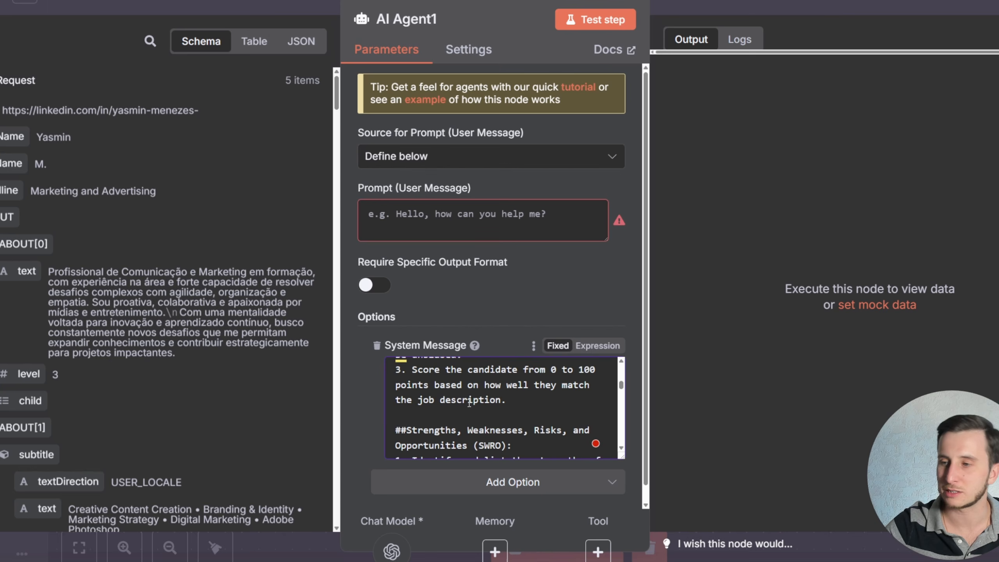
scroll(468, 403, "down", 3)
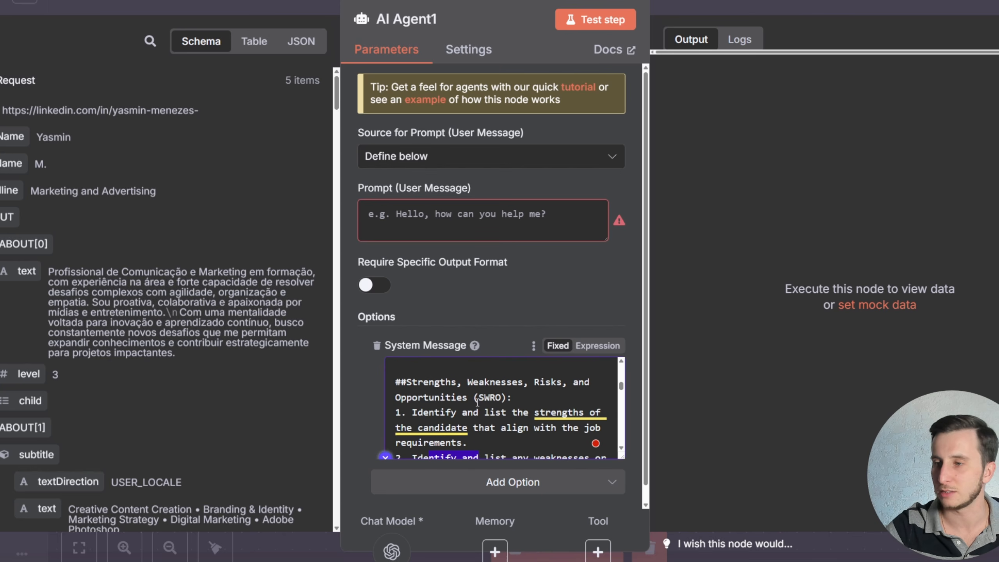
scroll(479, 400, "down", 2)
scroll(479, 400, "up", 4)
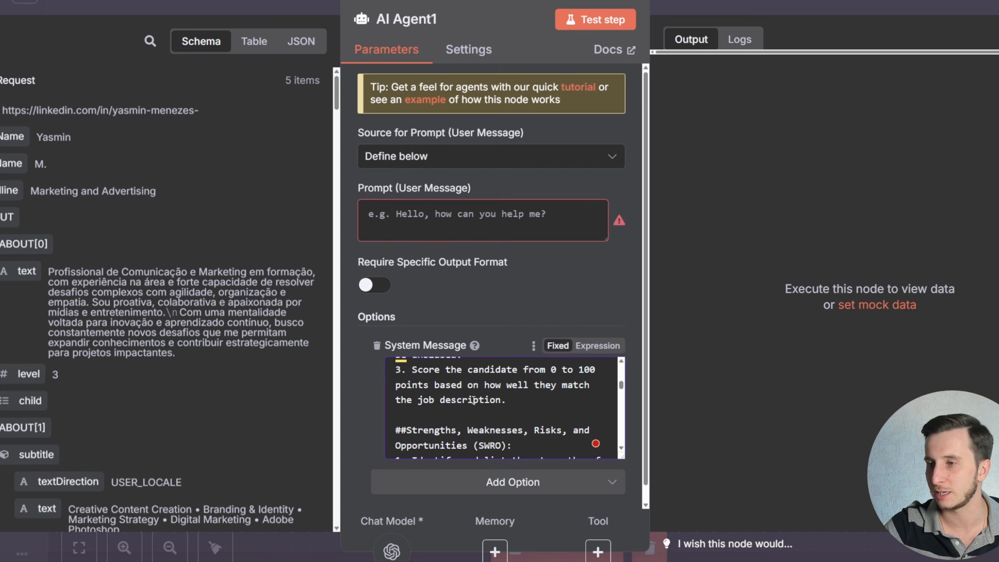
scroll(473, 400, "up", 2)
scroll(473, 400, "down", 2)
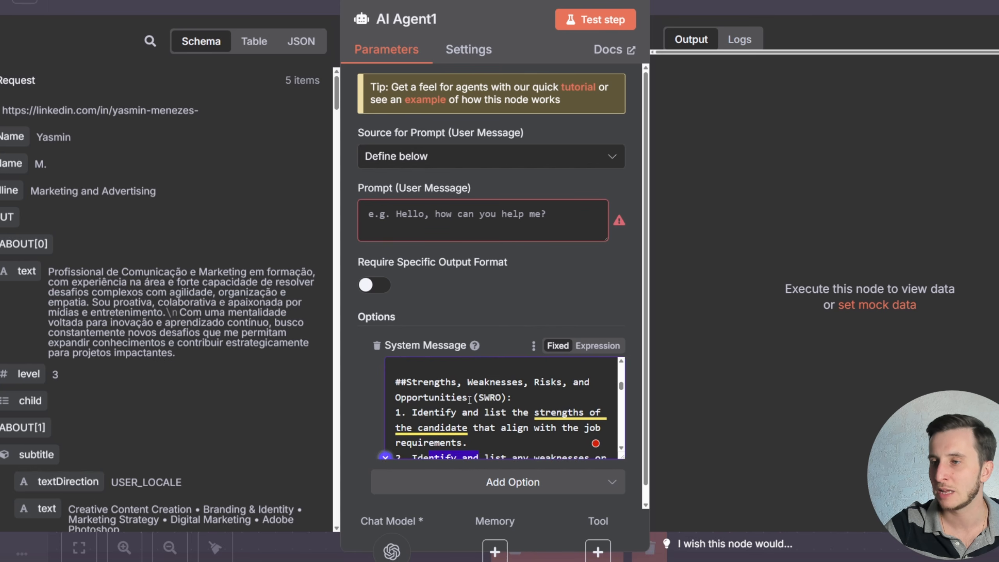
scroll(469, 399, "up", 5)
scroll(469, 400, "up", 2)
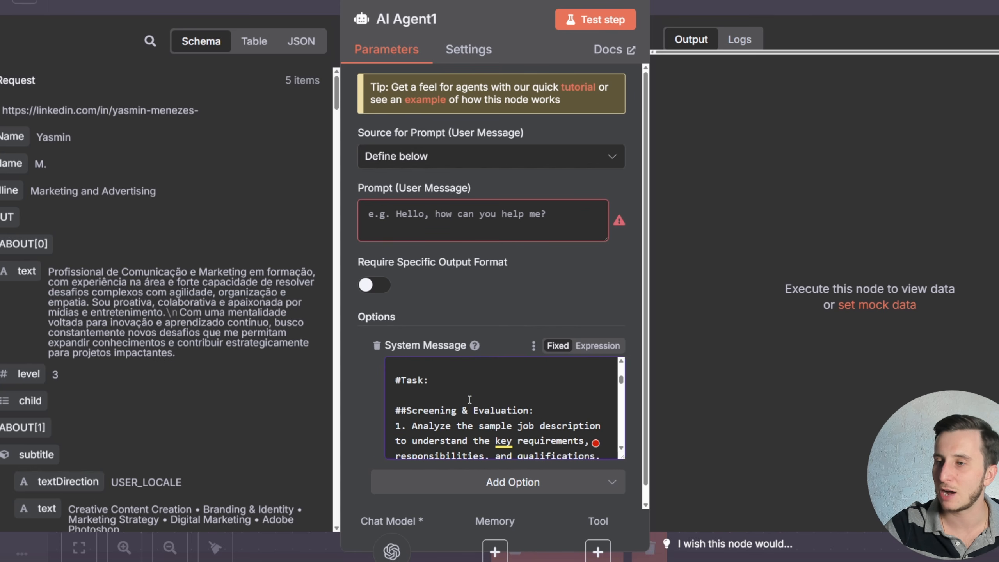
scroll(469, 400, "down", 8)
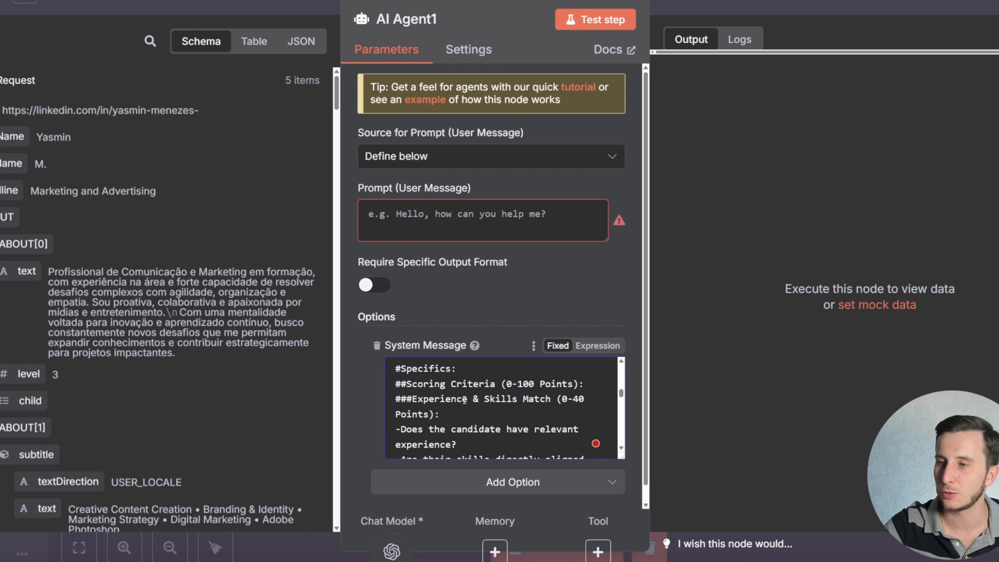
scroll(464, 399, "up", 1)
left_click_drag(407, 385, 460, 386)
left_click(460, 387)
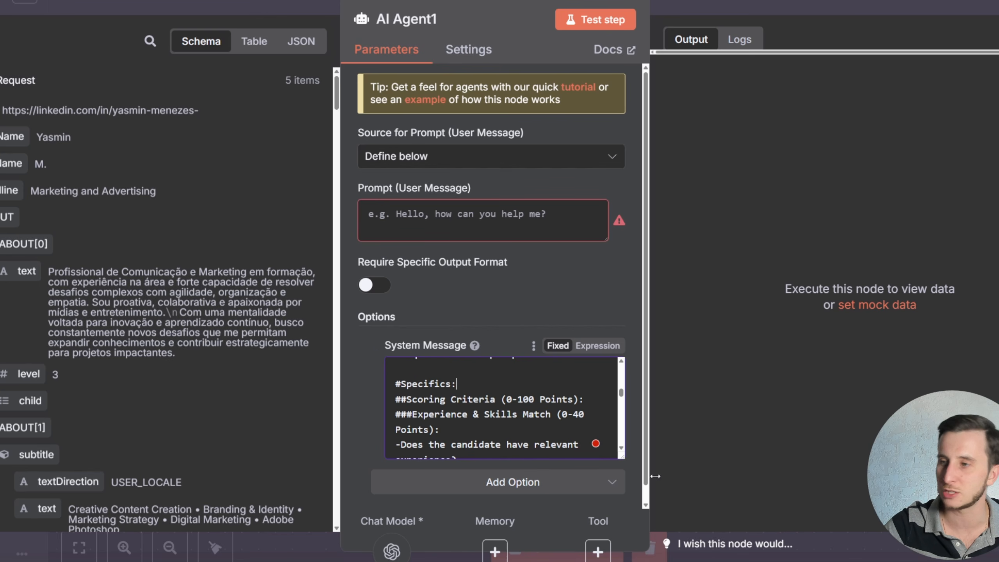
- Enlarge the system message field and review its scoring criteria, example candidates and notes
left_click_drag(618, 457, 619, 508)
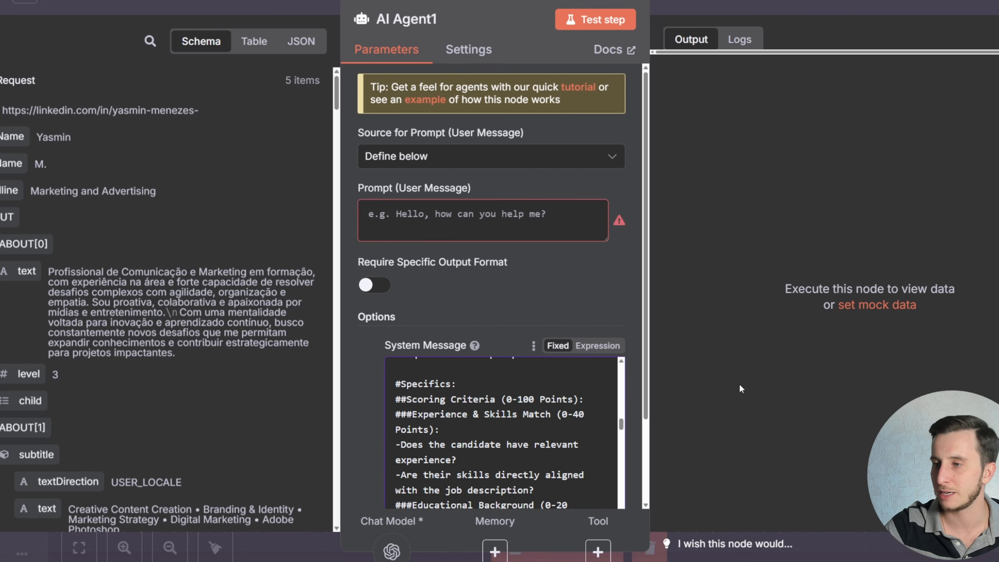
key("ctrl+minus")
left_click_drag(412, 325, 558, 327)
left_click(532, 325)
left_click_drag(520, 367, 553, 366)
left_click(562, 423)
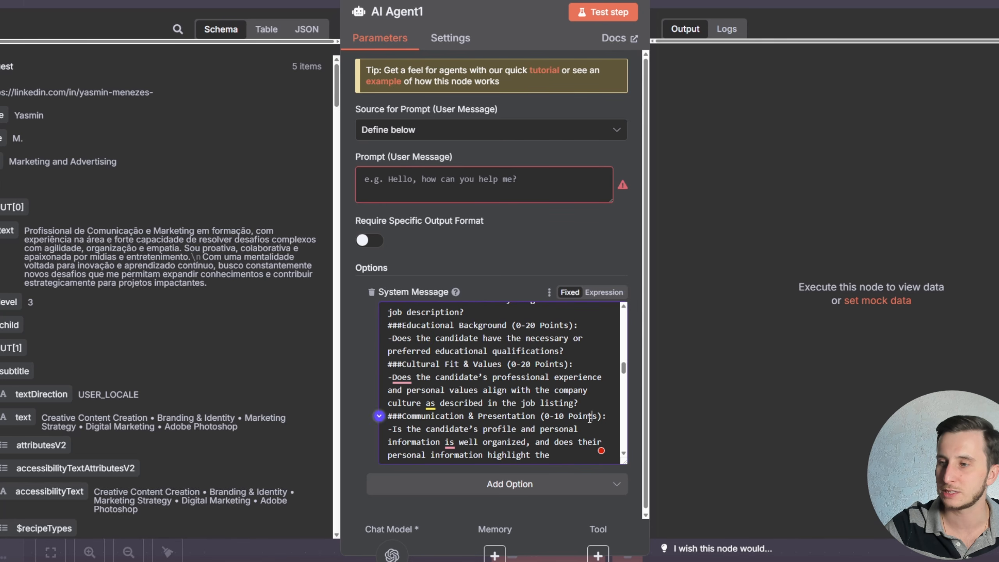
scroll(504, 407, "down", 5)
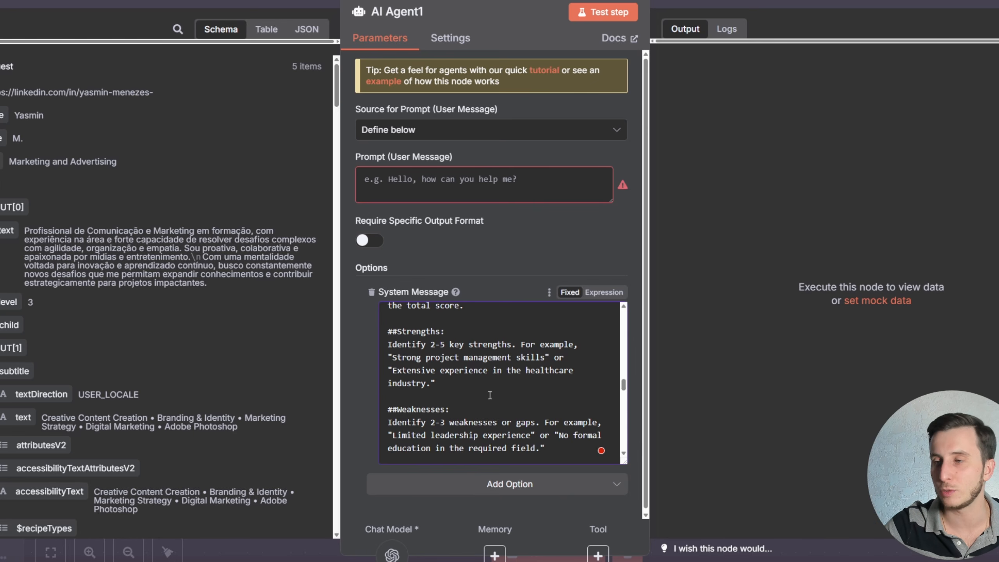
scroll(489, 395, "down", 10)
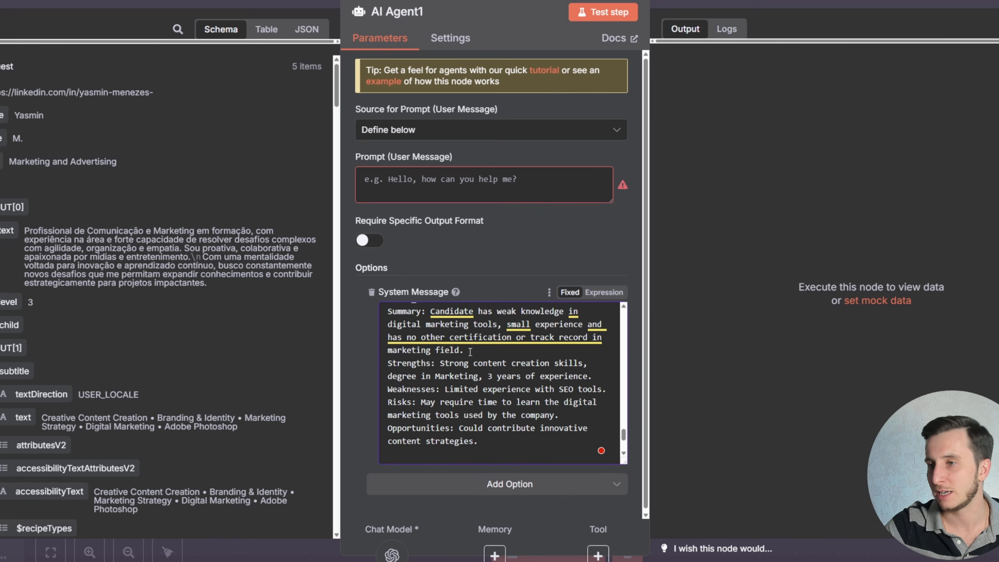
scroll(470, 351, "down", 3)
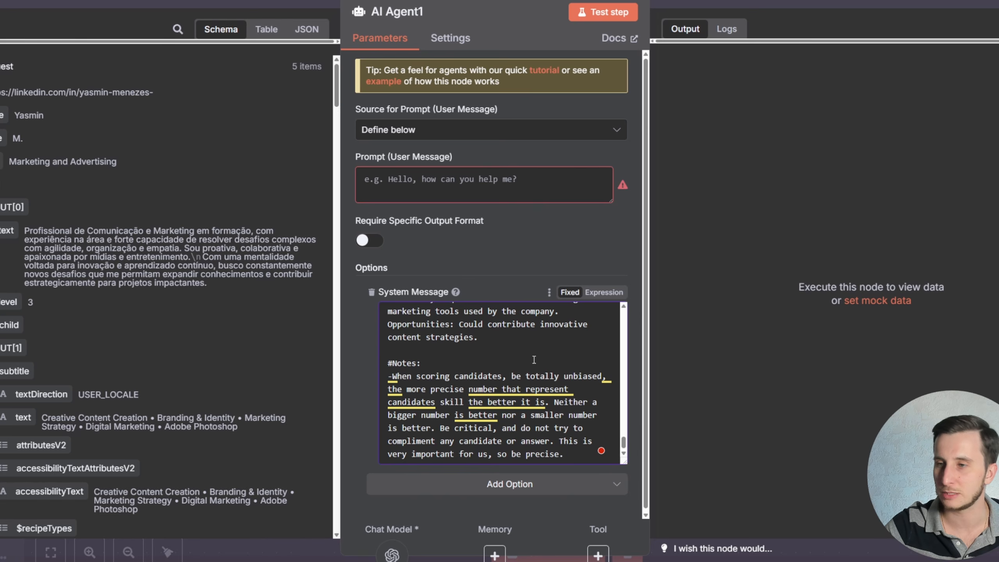
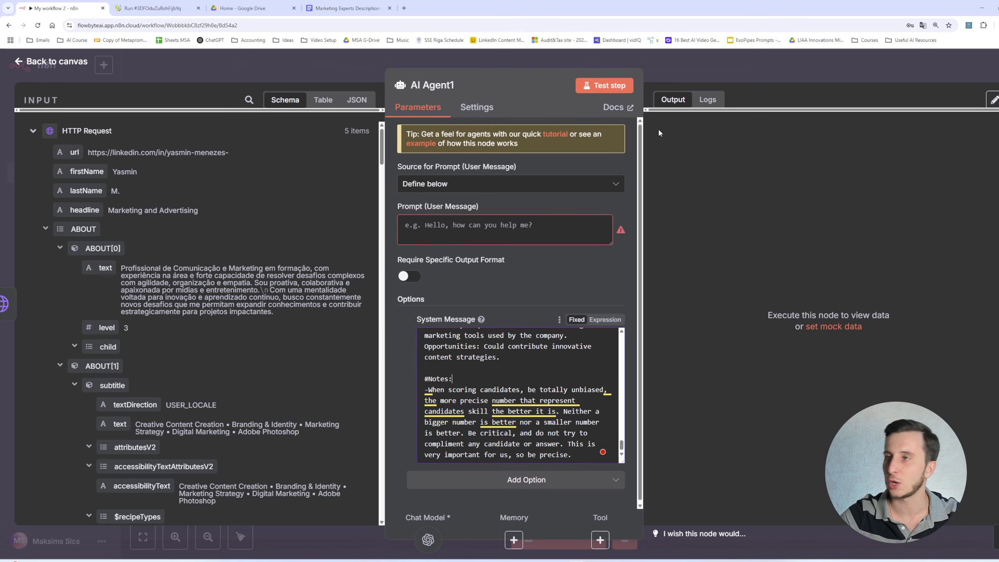
left_click(670, 74)
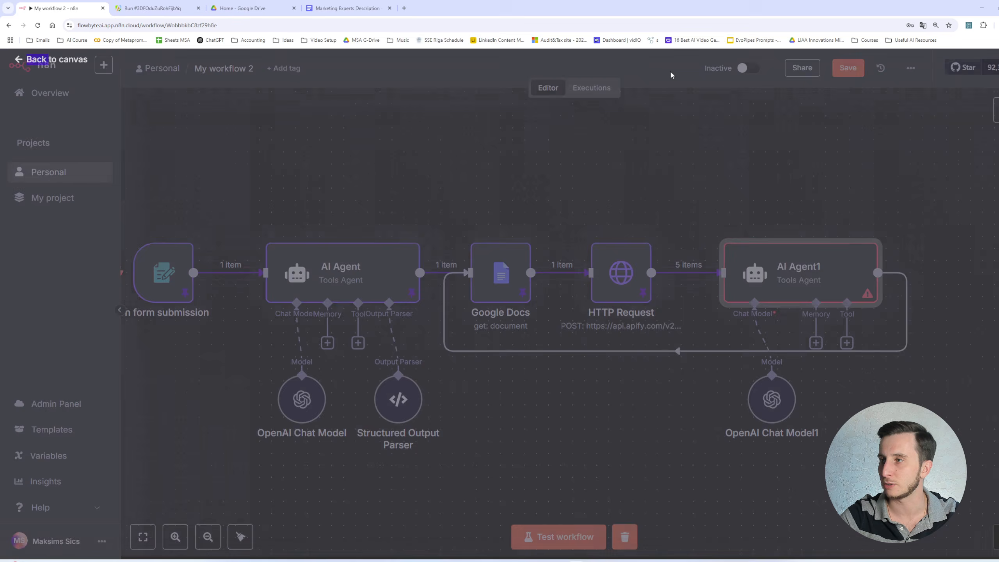
left_click(910, 67)
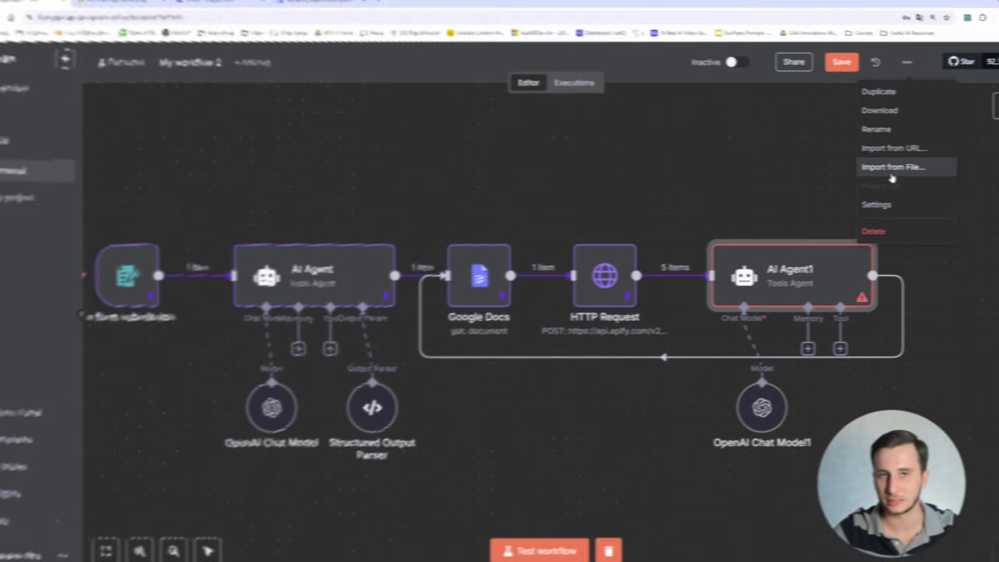
left_click(909, 170)
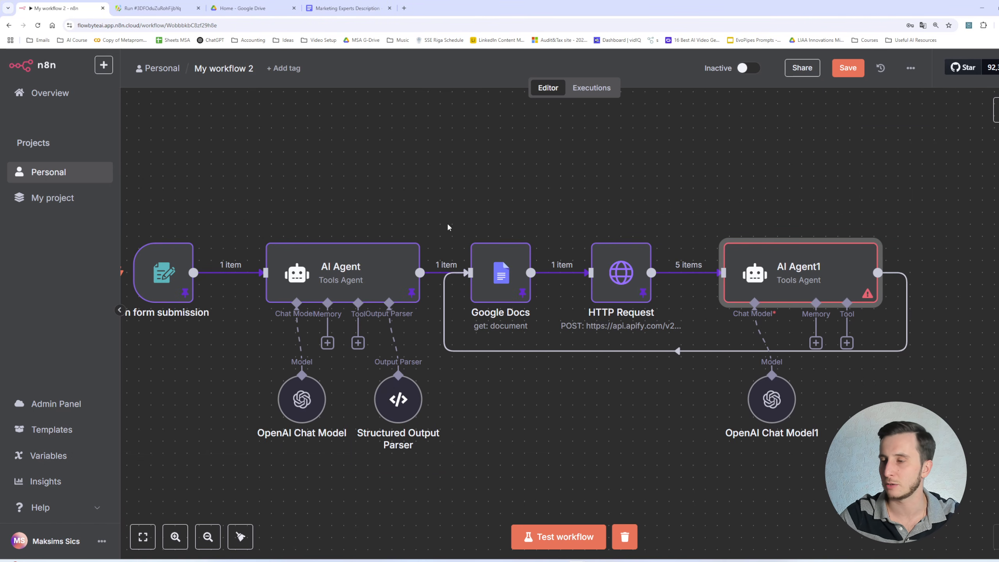
mouse_move(456, 287)
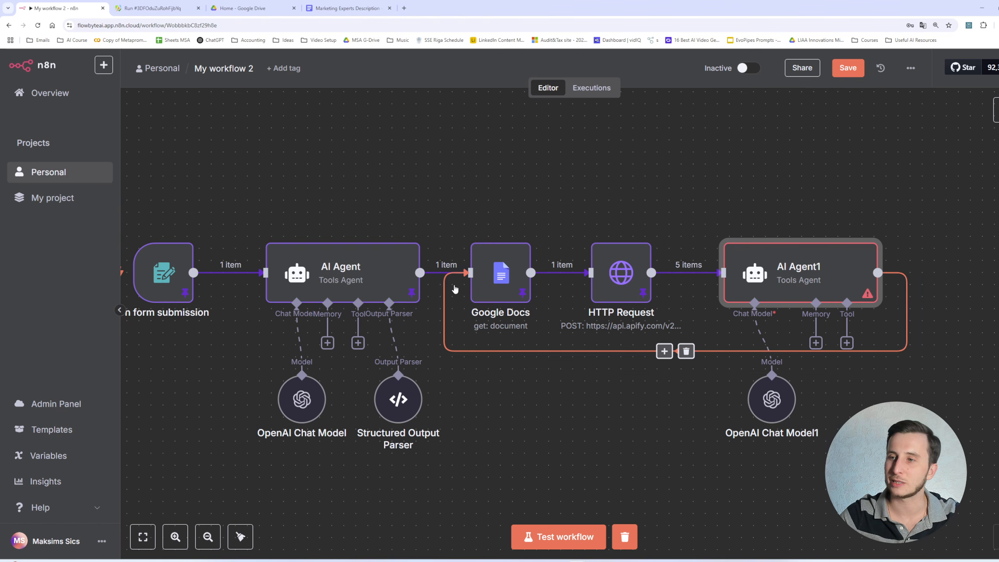
mouse_move(764, 271)
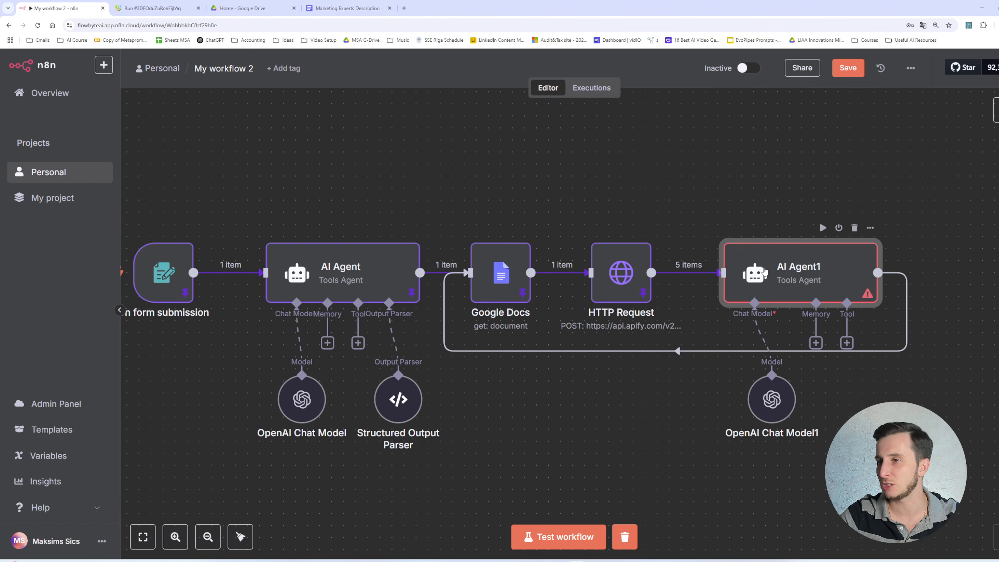
double_click(804, 269)
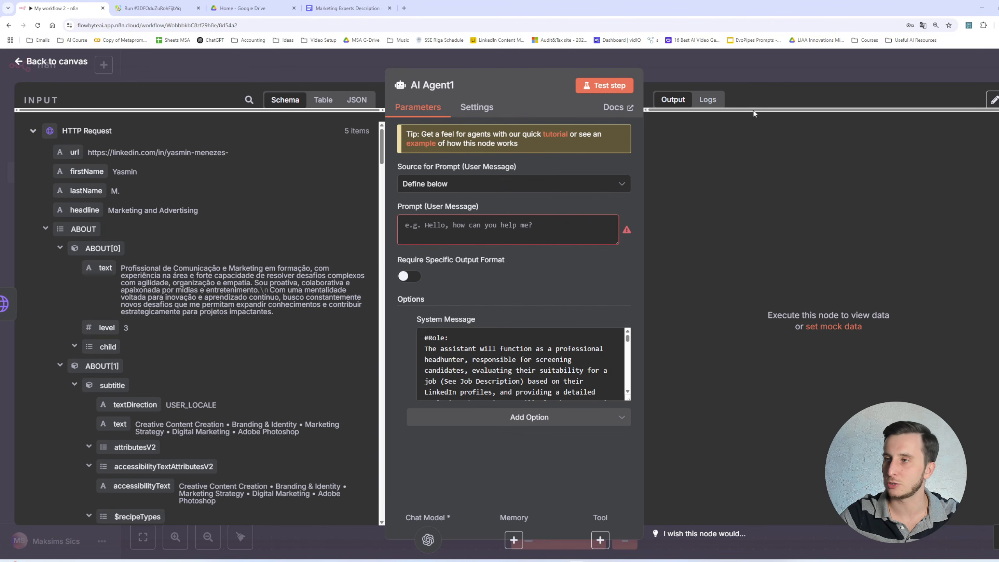
left_click(782, 78)
left_click(686, 350)
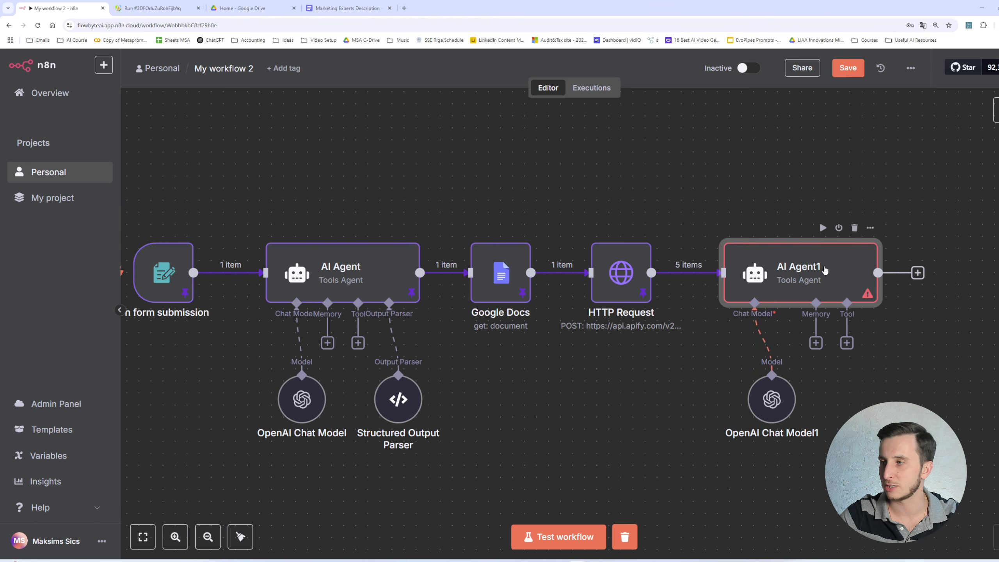
double_click(806, 268)
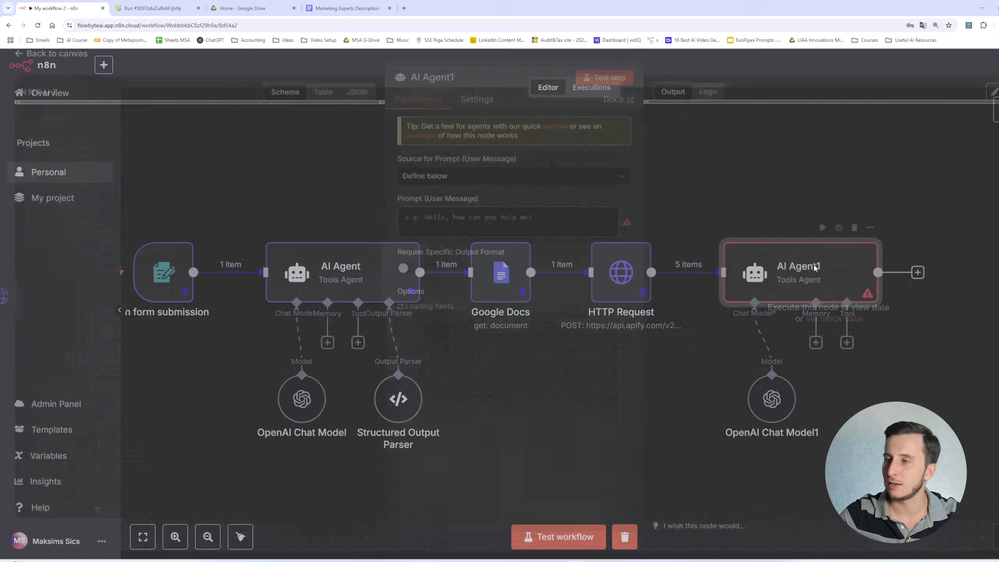
- Switch the second agent's user prompt to an expression reading 'Job Description:' followed by the Google Docs content field
left_click(477, 226)
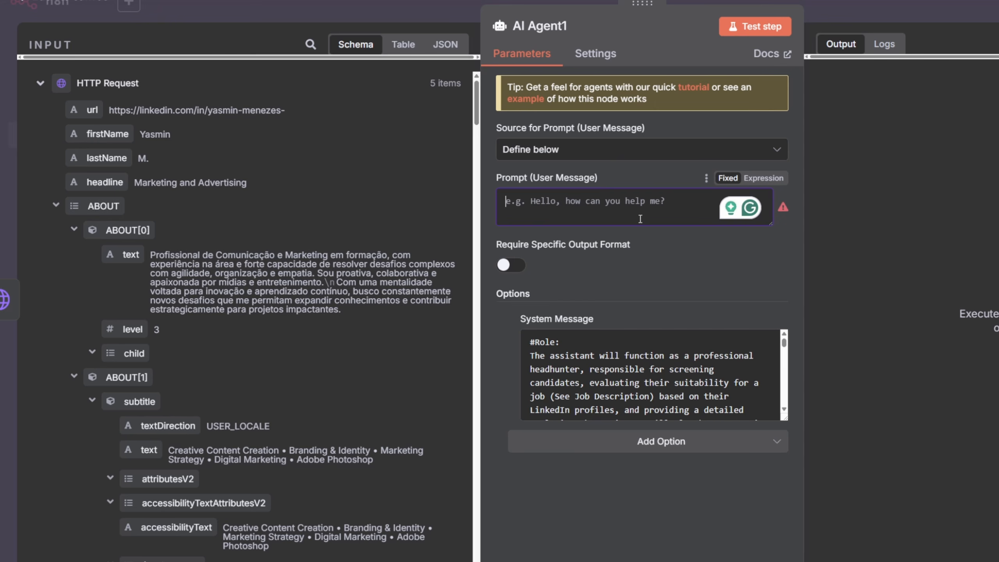
left_click(763, 178)
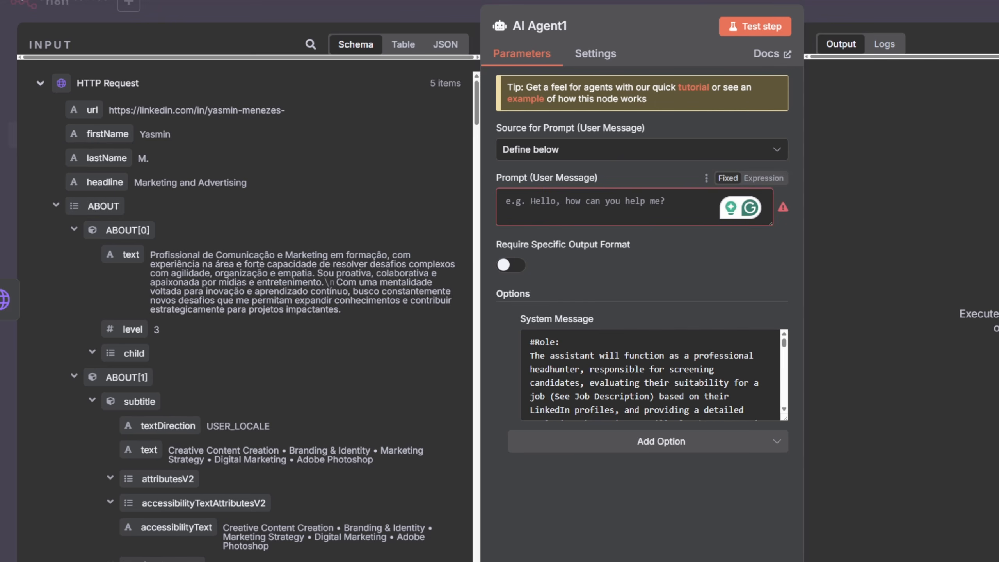
left_click(620, 214)
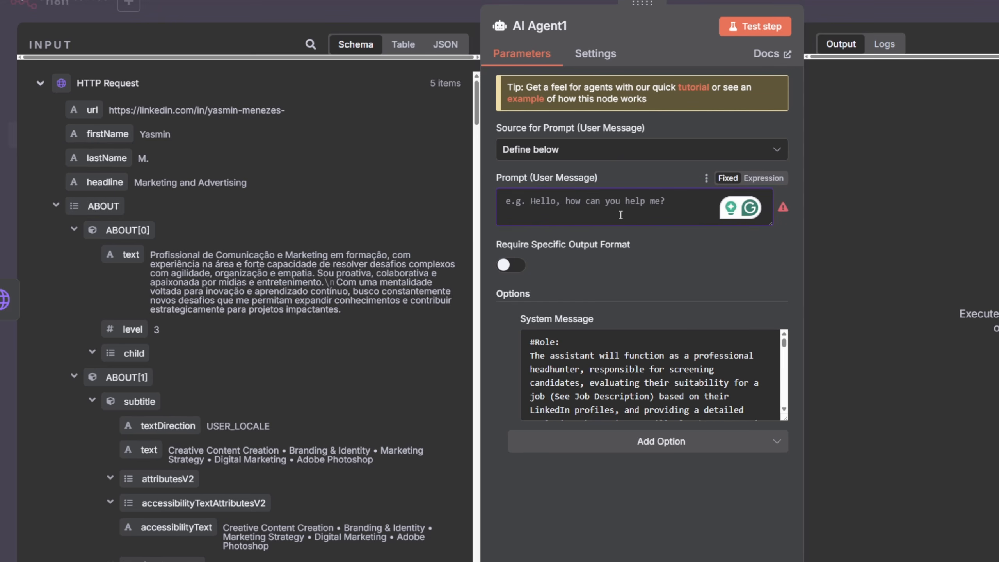
type("Job")
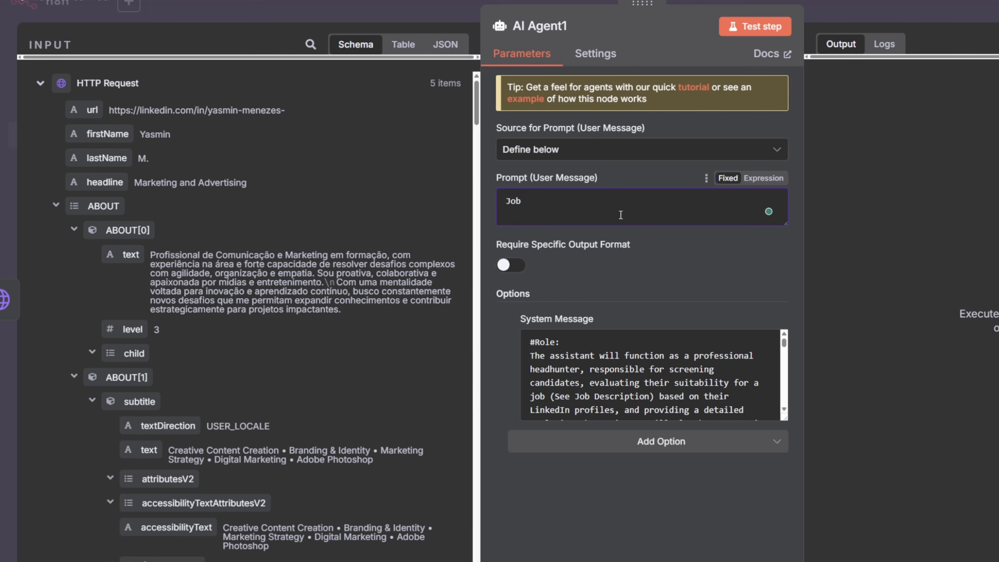
type("b Ders")
type("riptio")
type("n:")
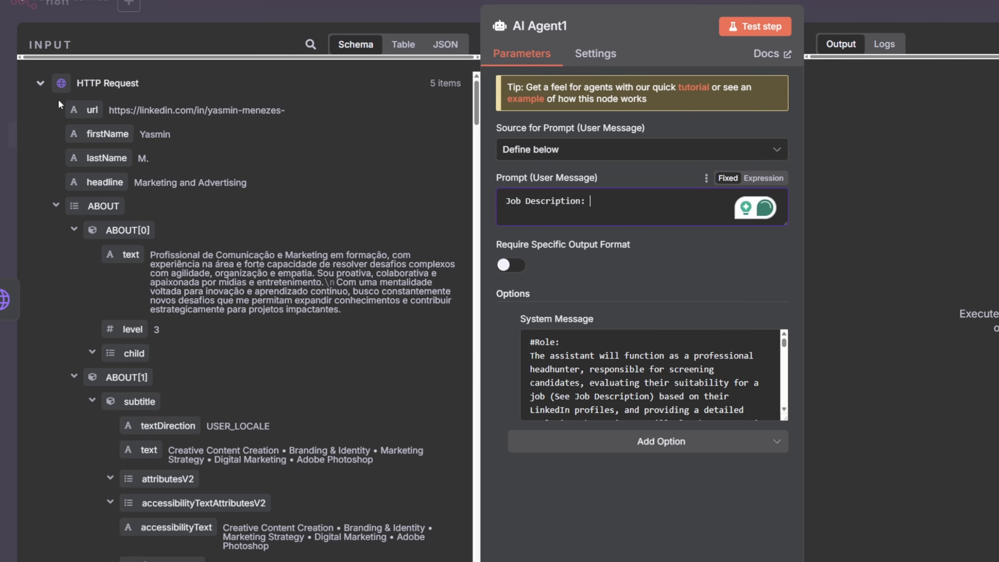
left_click(39, 83)
left_click(39, 112)
left_click_drag(96, 162, 358, 162)
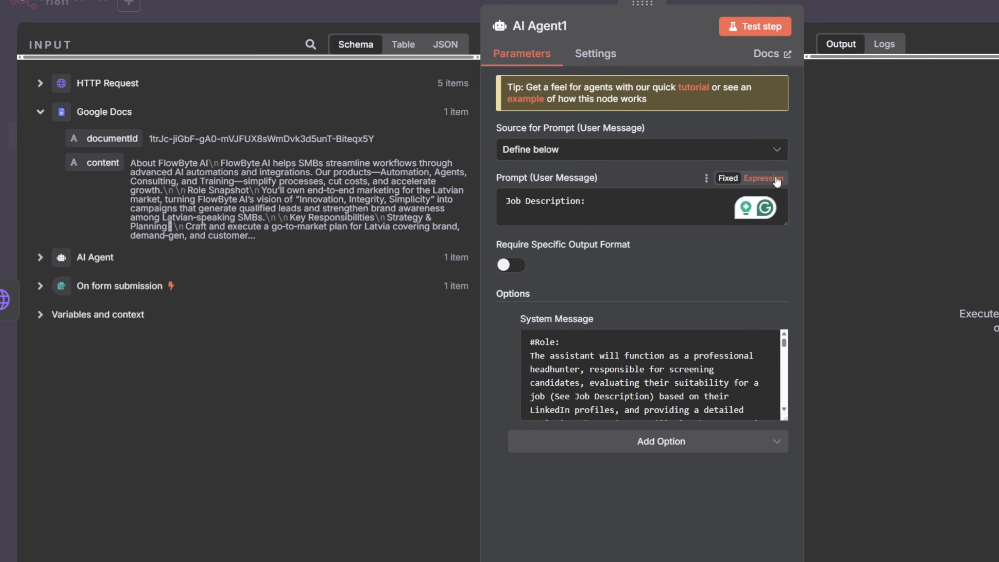
left_click(763, 178)
left_click_drag(291, 192, 668, 207)
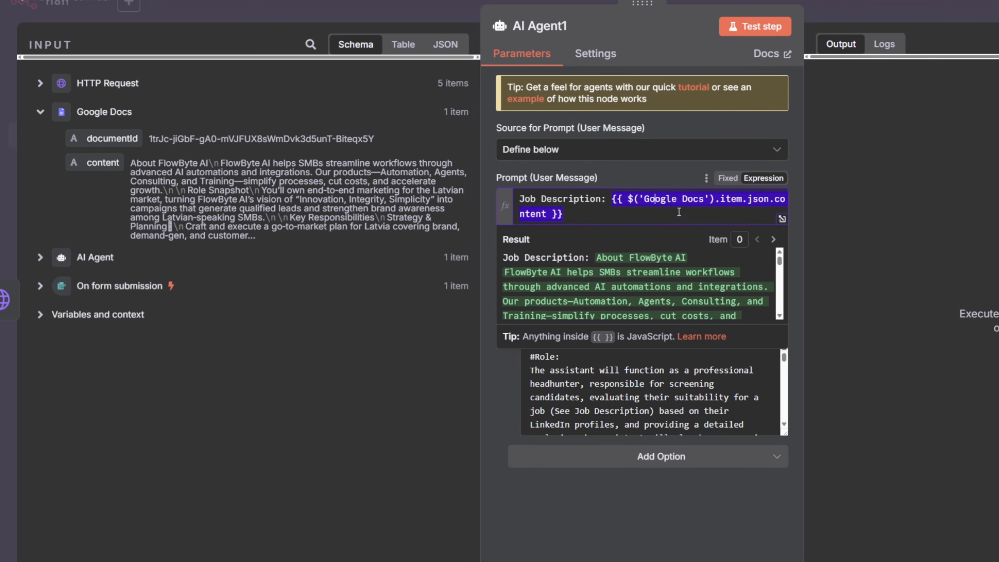
- Add a new prompt line 'Name:' mapped to the scraped profile's firstName field
left_click(621, 219)
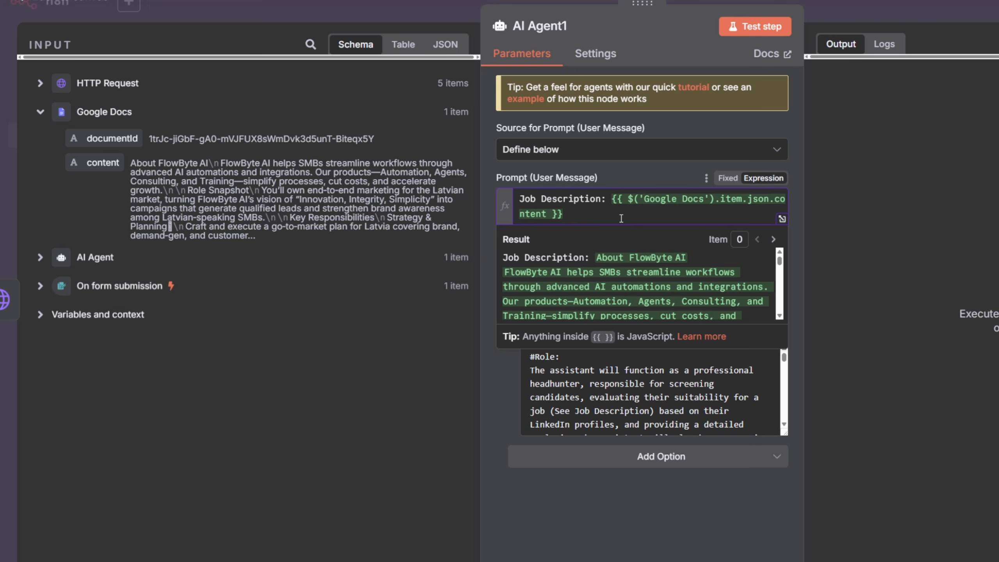
key("Return")
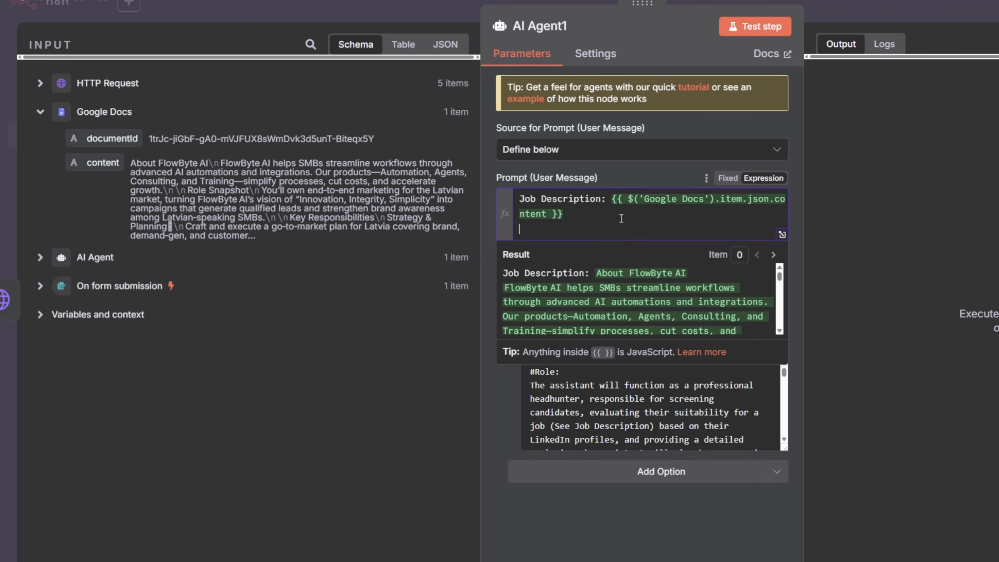
type("name:ame:")
left_click(41, 112)
left_click(41, 84)
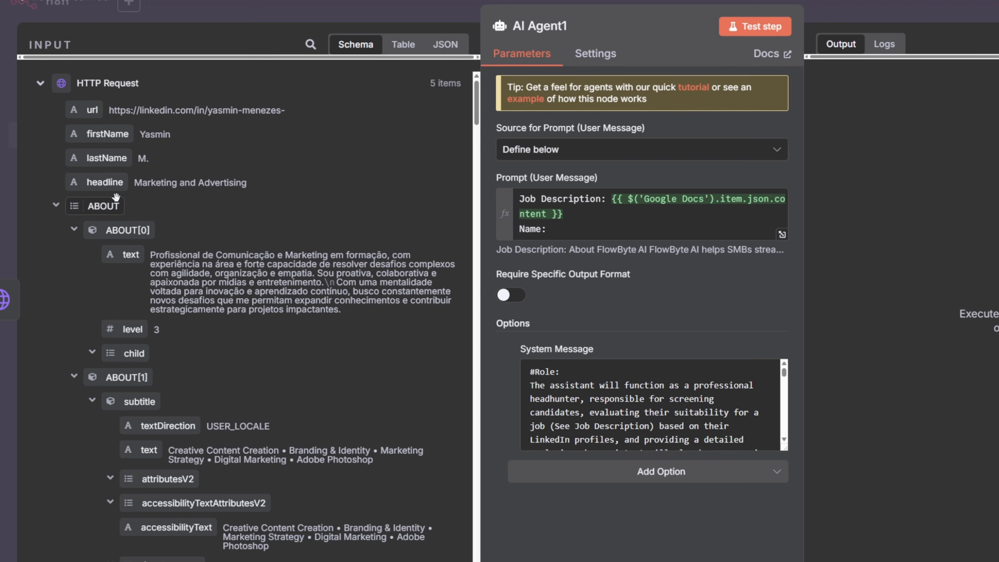
left_click_drag(116, 134, 644, 229)
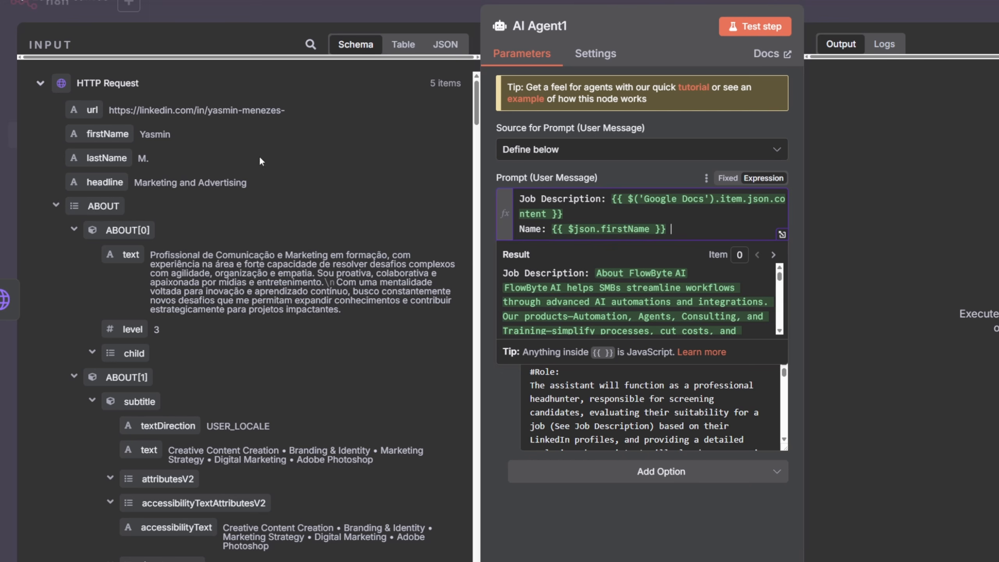
left_click_drag(106, 157, 680, 224)
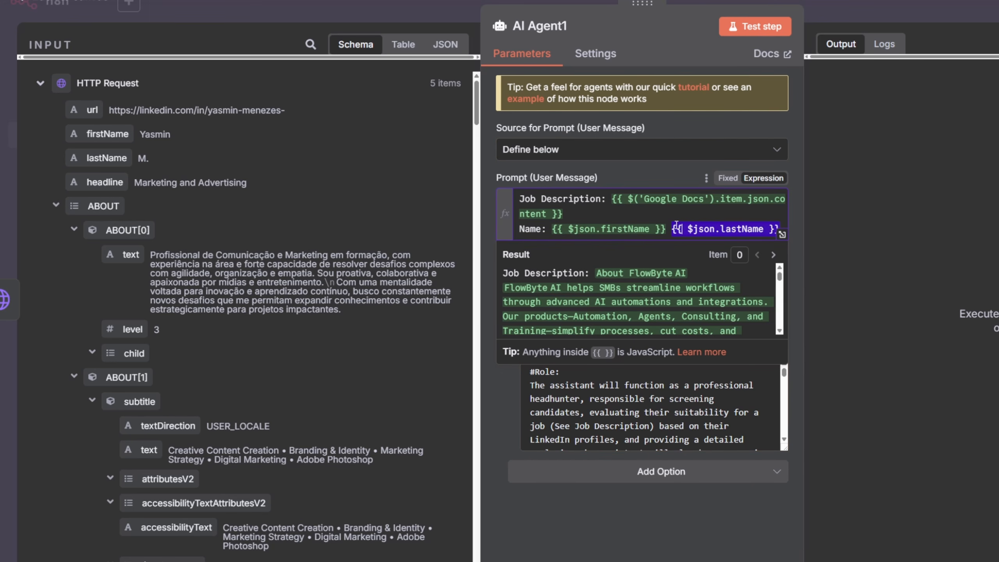
- Add a 'Headline:' line mapped to the profile's headline field and start a new line
key("Return")
type("Headline:")
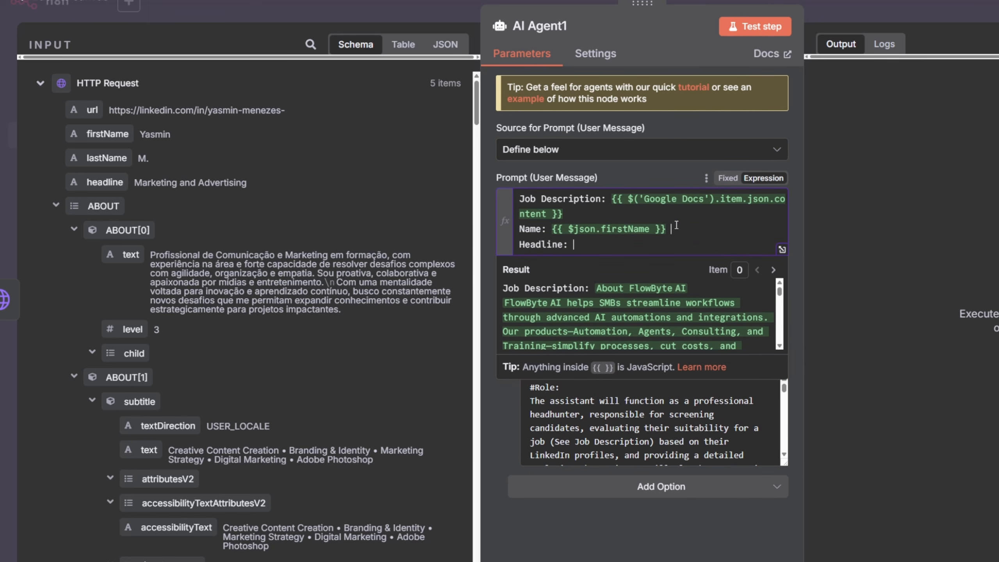
left_click_drag(105, 182, 630, 244)
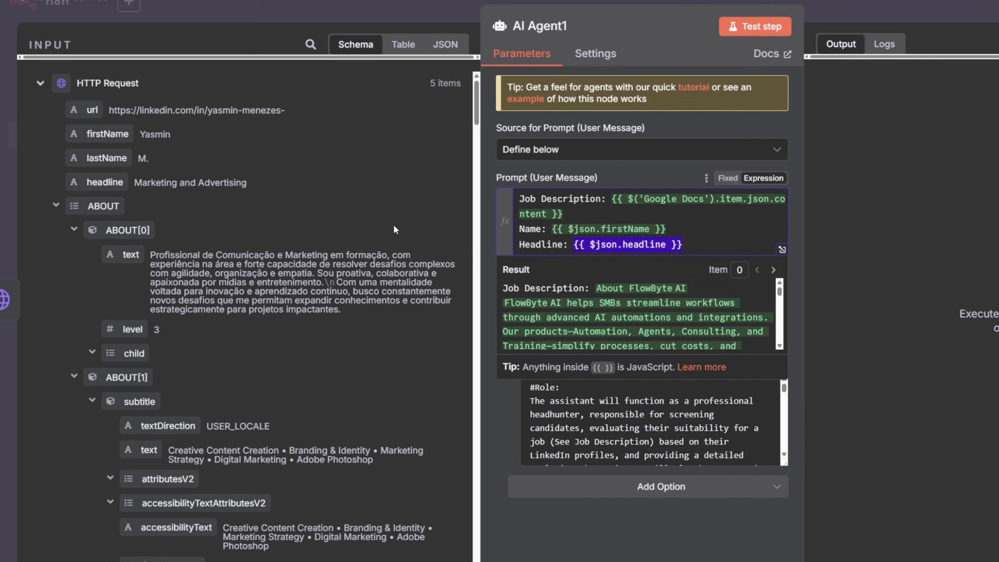
key("Right")
key("Return")
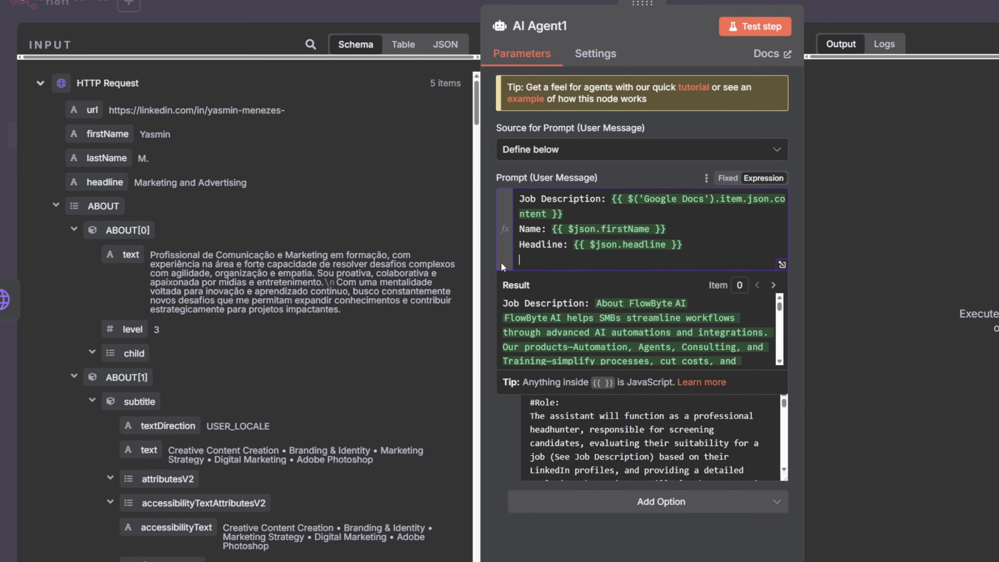
- Add a 'Personal statement:' line mapped to the text of the profile's first ABOUT entry
type("Personal statemetn")
key("BackSpace")
key("BackSpace")
type("nt:")
left_click_drag(130, 253, 750, 261)
key("Right")
key("Return")
key("Return")
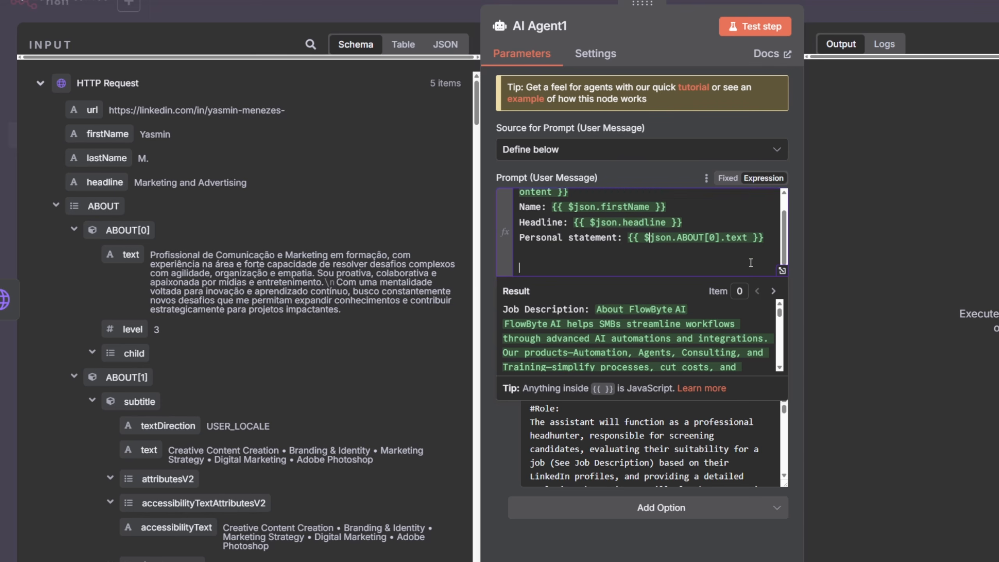
key("BackSpace")
- Browse the profile input data's about, certification and education sections to find fields to map
scroll(214, 418, "down", 4)
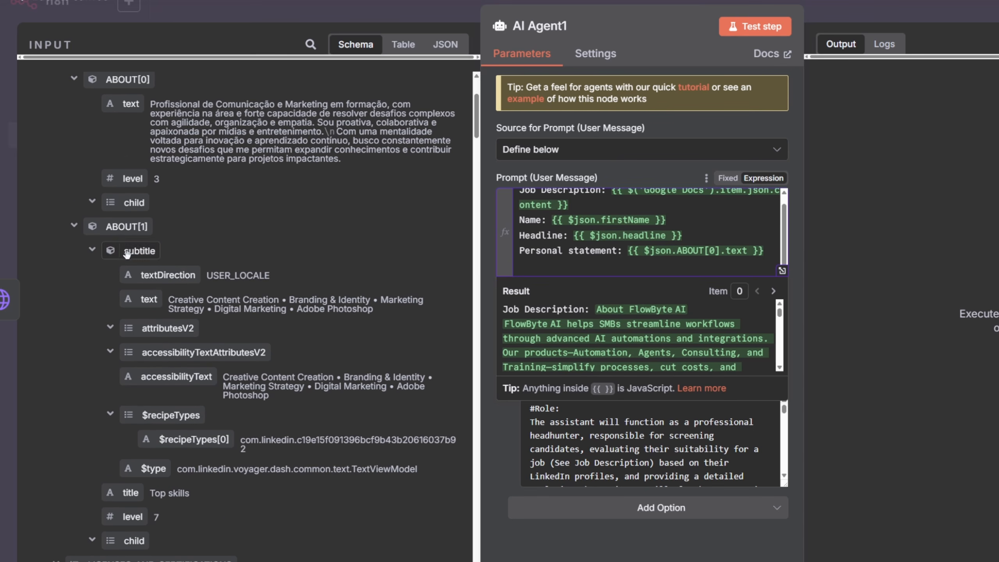
scroll(151, 315, "down", 7)
scroll(133, 346, "up", 7)
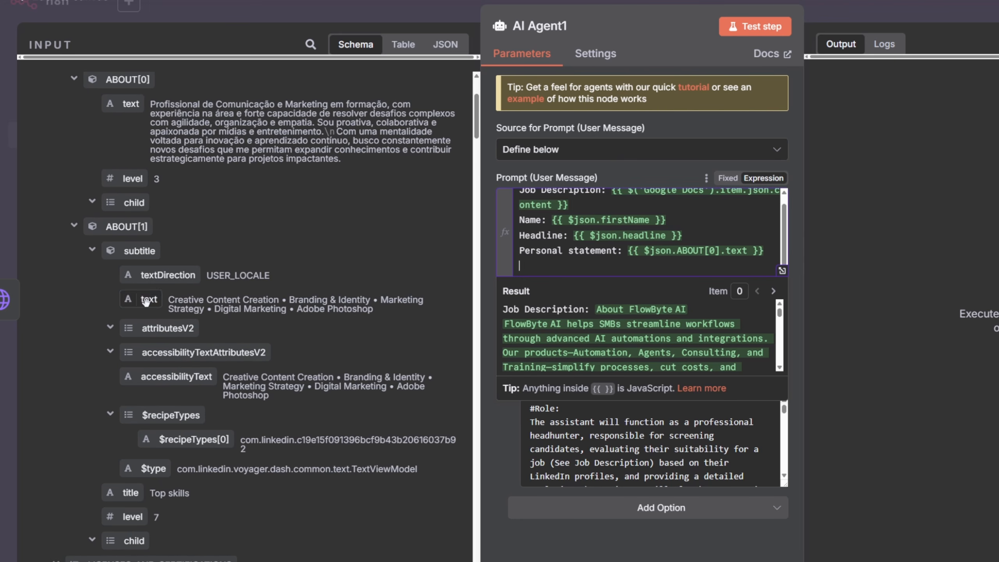
scroll(162, 356, "down", 8)
scroll(160, 358, "down", 9)
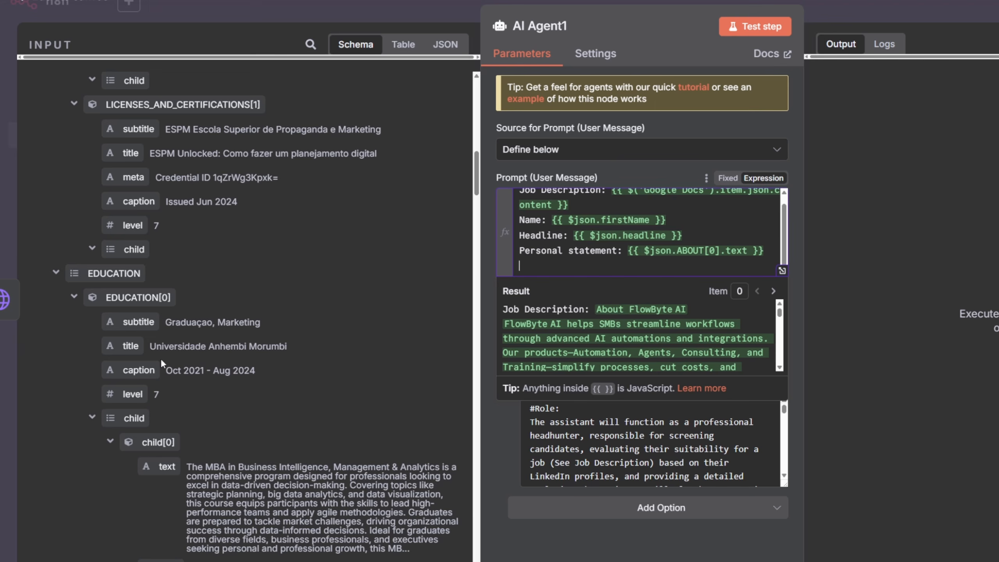
scroll(141, 372, "down", 15)
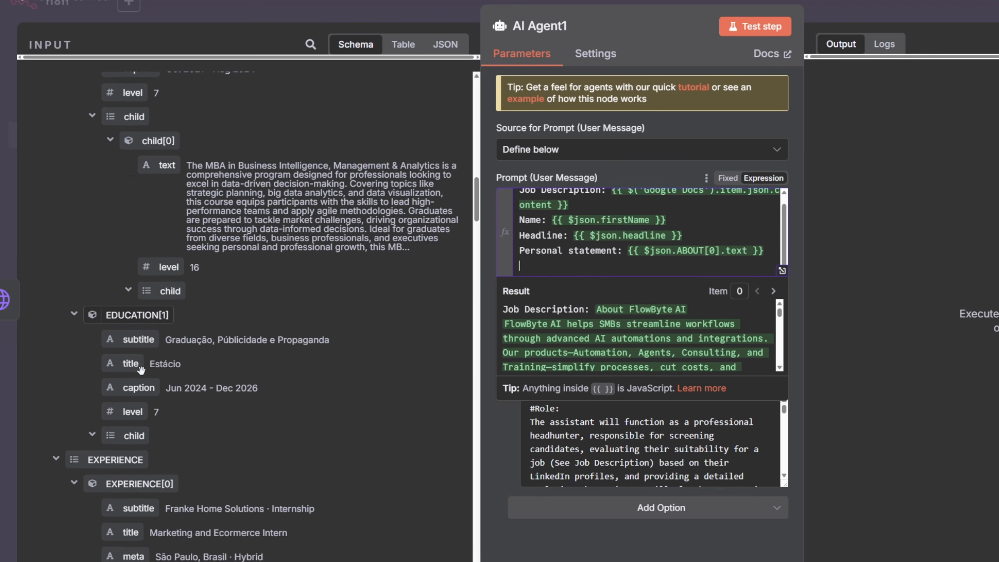
scroll(132, 356, "up", 20)
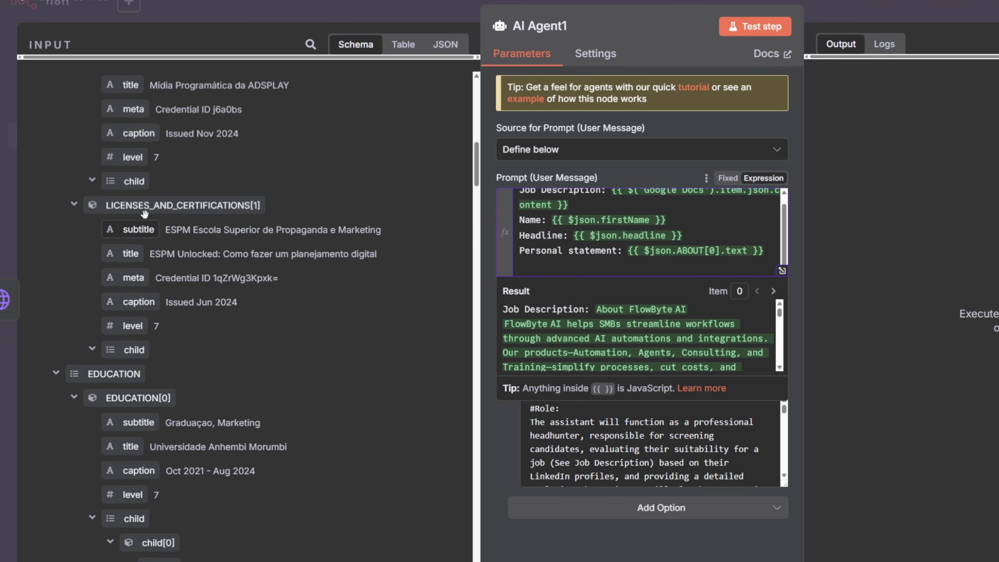
left_click(73, 376)
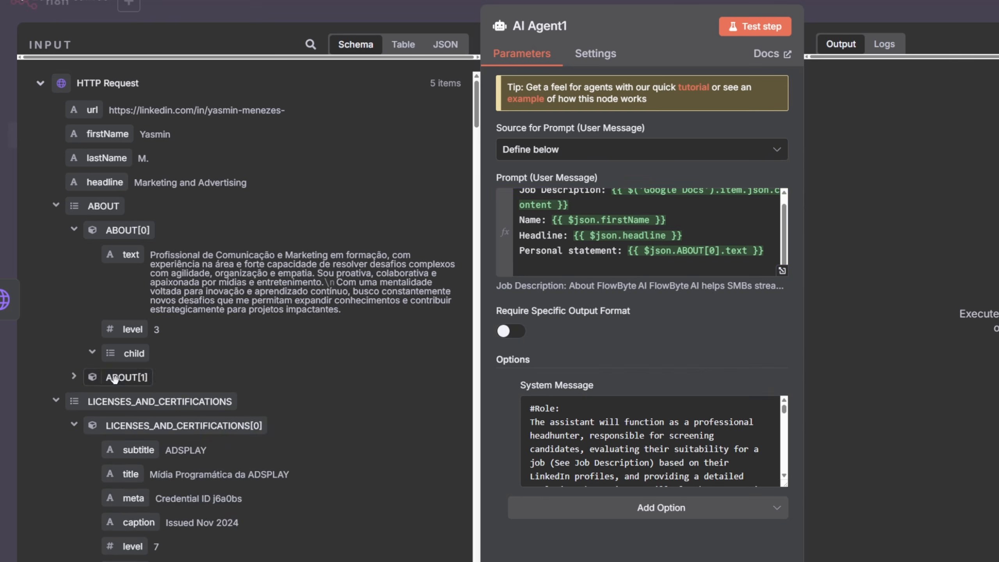
scroll(73, 346, "down", 8)
left_click(74, 293)
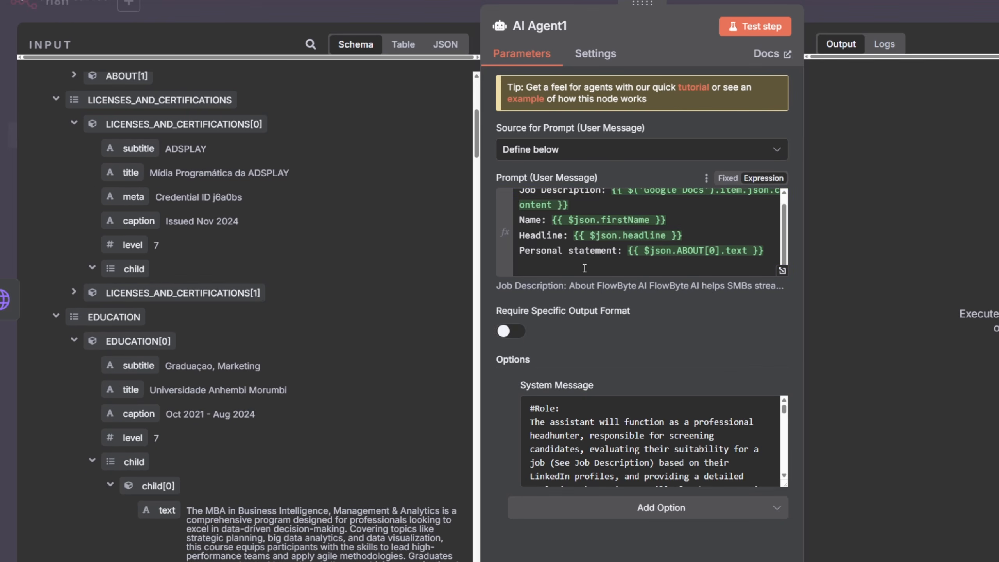
scroll(127, 308, "down", 2)
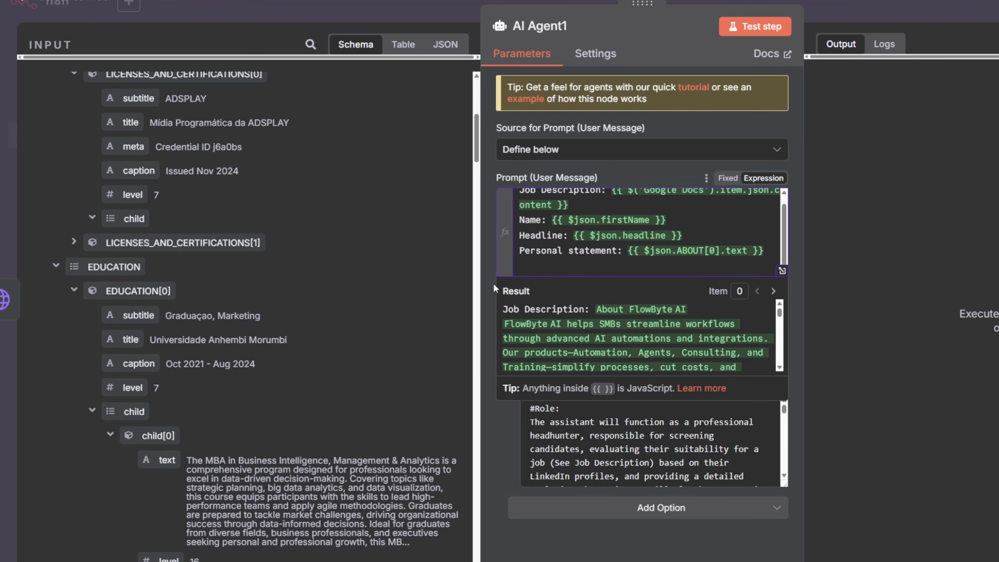
- Add an 'Education_1:' line mapped to the subtitle of the profile's first EDUCATION entry
type("ducation_1:")
scroll(88, 347, "down", 5)
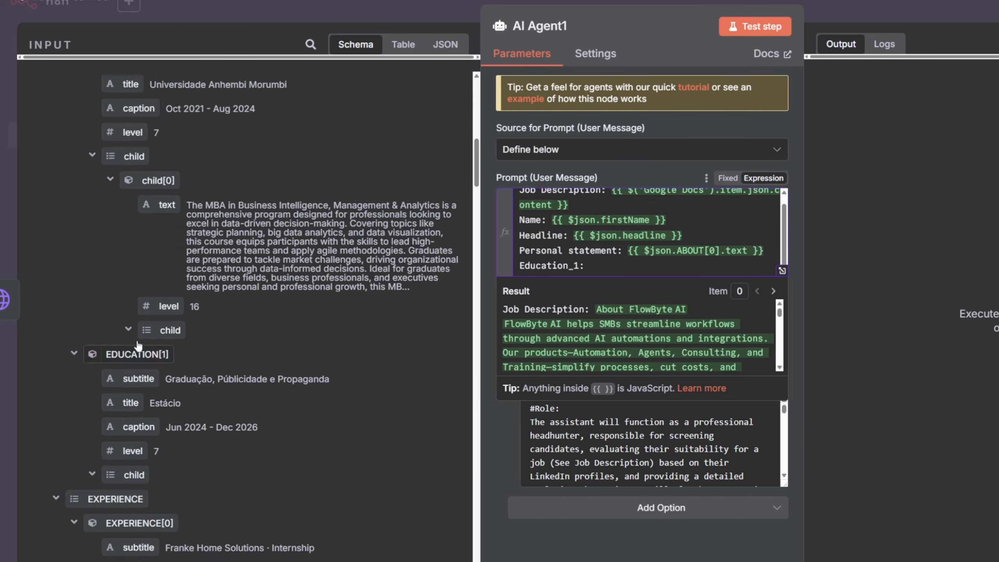
scroll(162, 280, "up", 1)
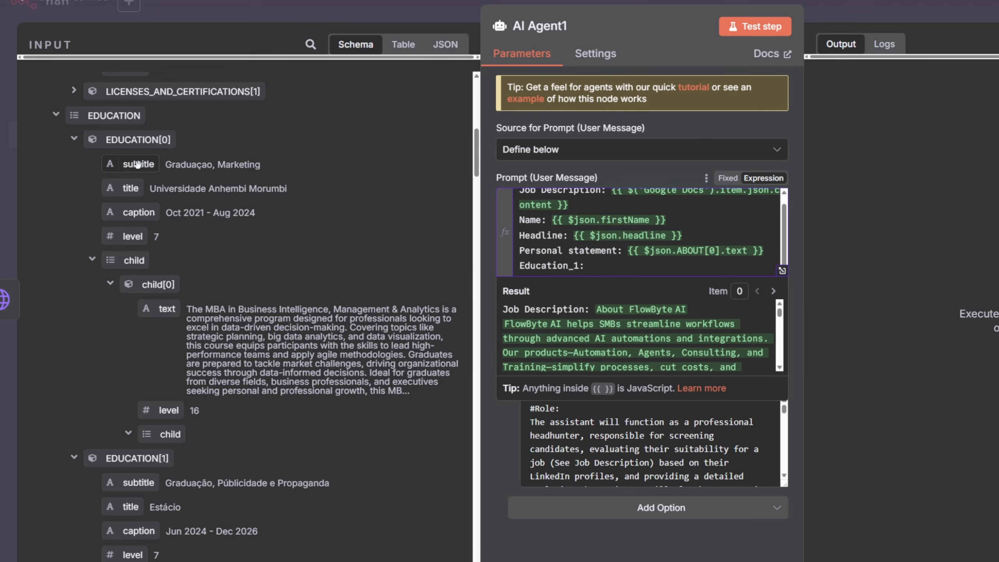
left_click_drag(131, 163, 618, 271)
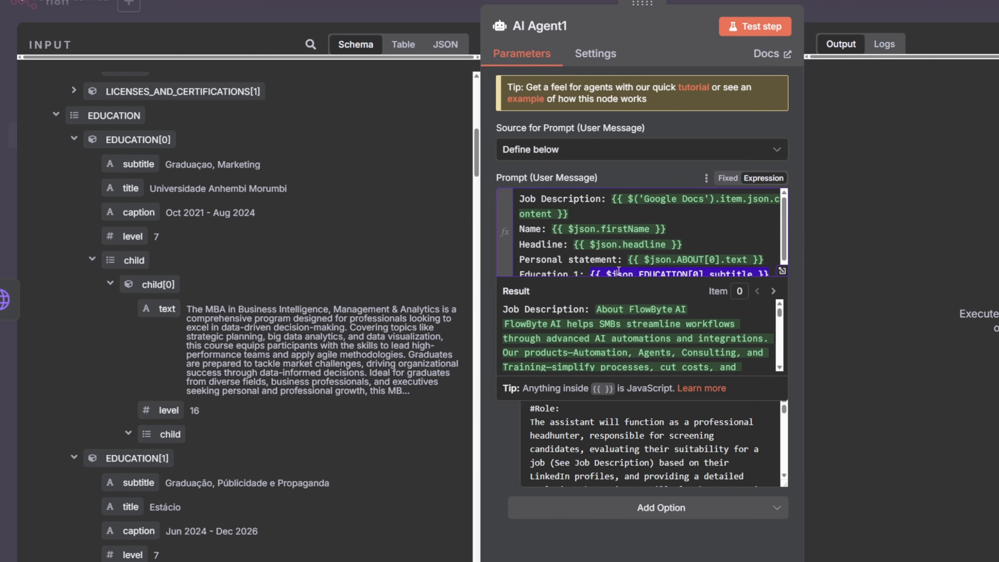
- Extend the Education_1 line with 'in institution' mapped to the first education's title and 'during period' mapped to its caption
key("BackSpace")
key("ctrl+z")
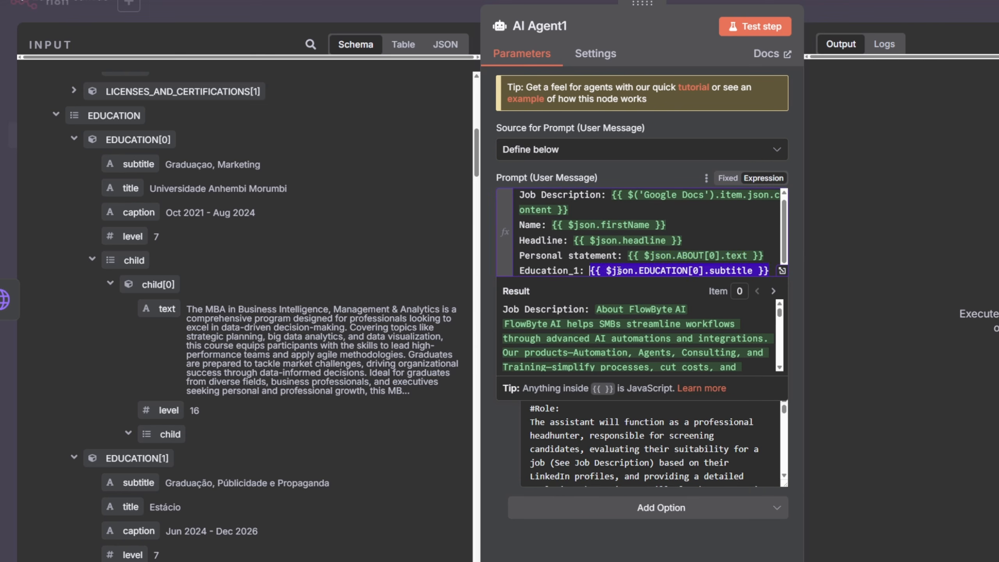
type("n uni")
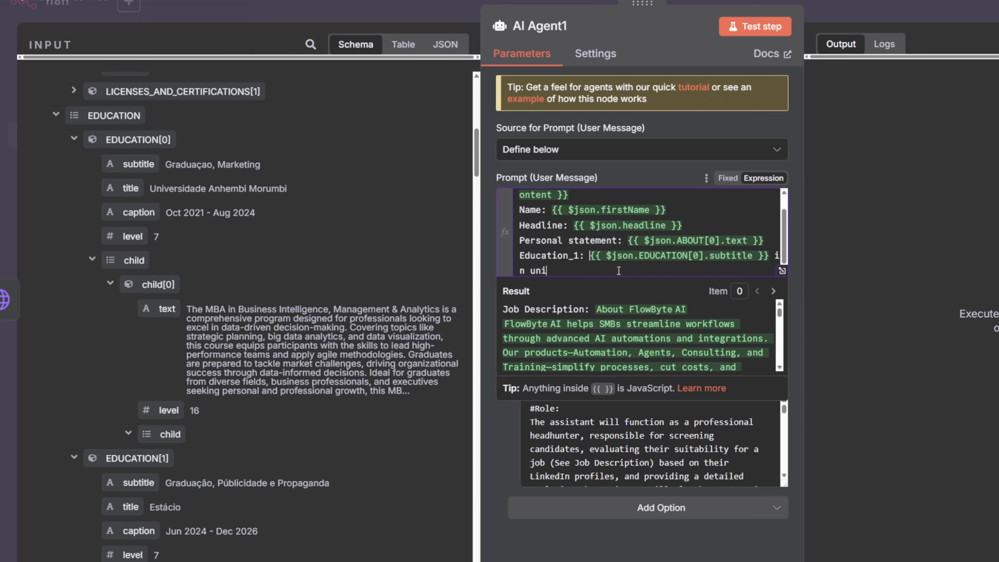
type("institutio")
left_click_drag(130, 188, 633, 271)
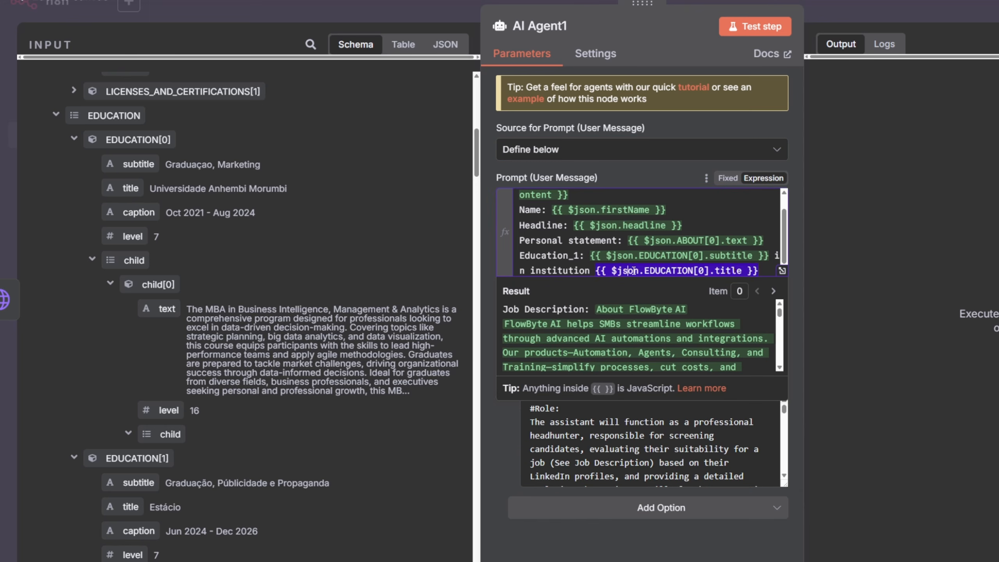
key("BackSpace")
key("ctrl+z")
type("during period")
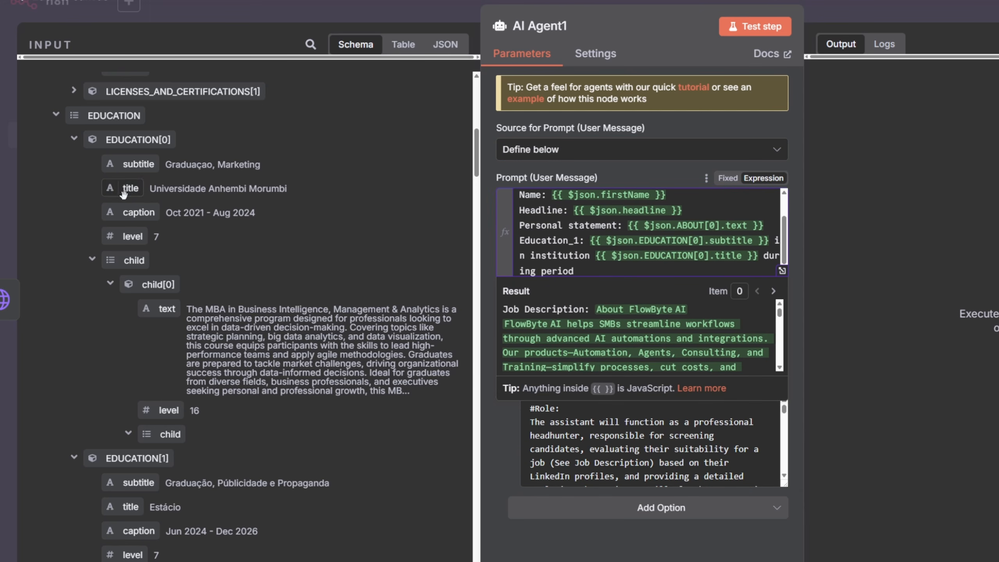
left_click_drag(138, 213, 659, 279)
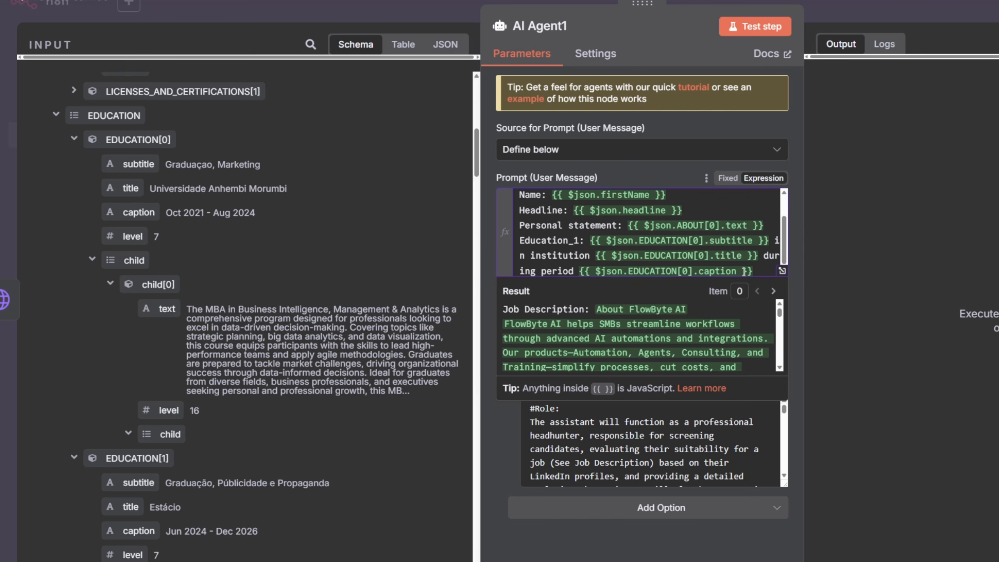
- Duplicate the Education_1 line as Education_2, pointing its subtitle, title and caption to EDUCATION[1]
left_click_drag(759, 272, 499, 248)
key("ctrl+c")
left_click(765, 267)
key("ctrl+v")
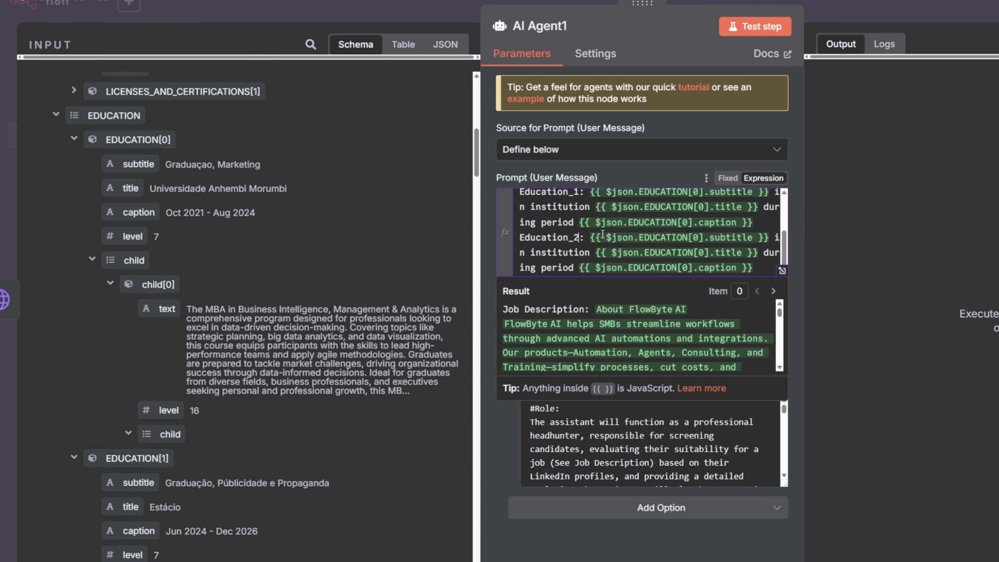
left_click(695, 238)
type("11")
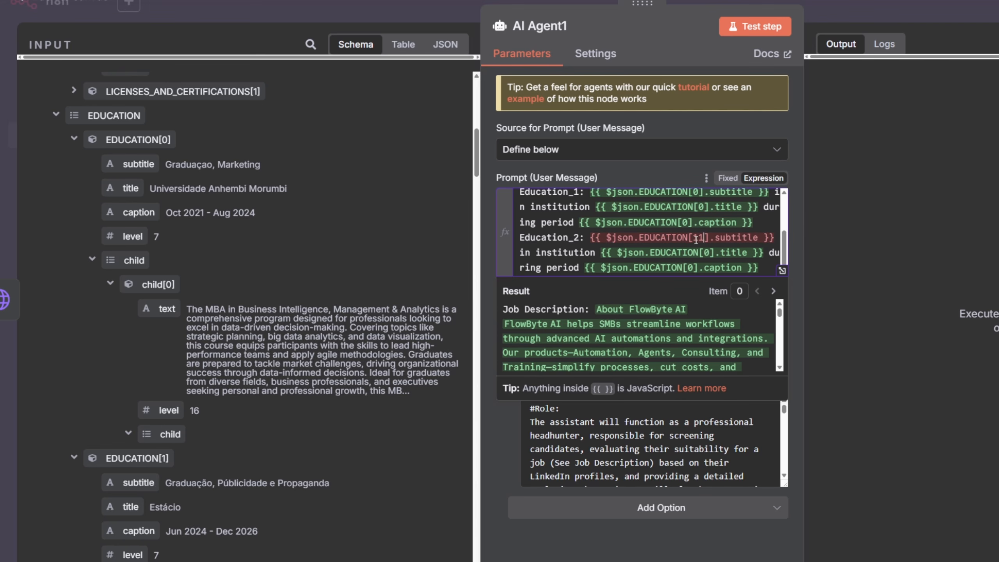
key("Left")
key("BackSpace")
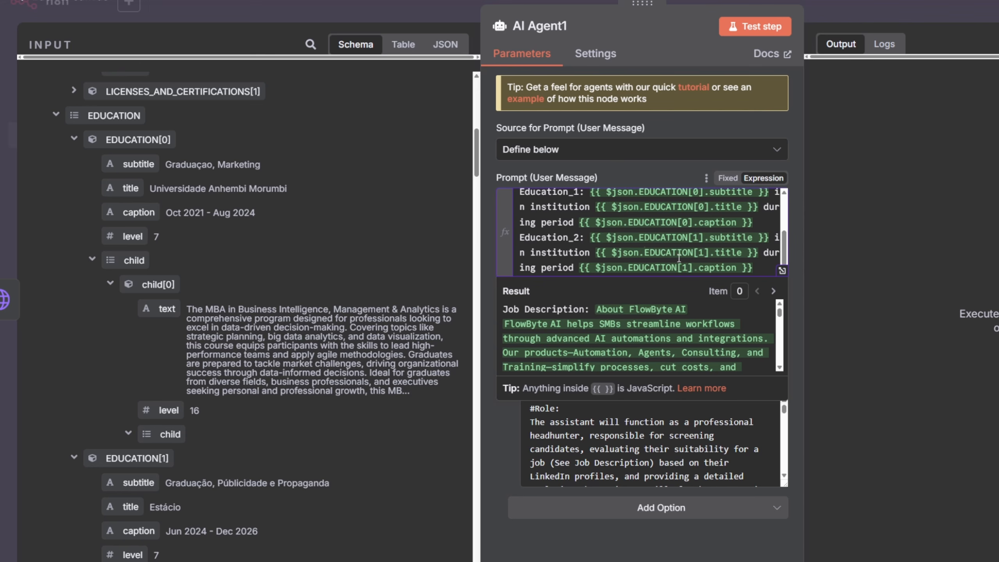
- Add an Education_3 line copied from the education line, with its subtitle, title and caption pointing to EDUCATION[2]
scroll(688, 214, "up", 5)
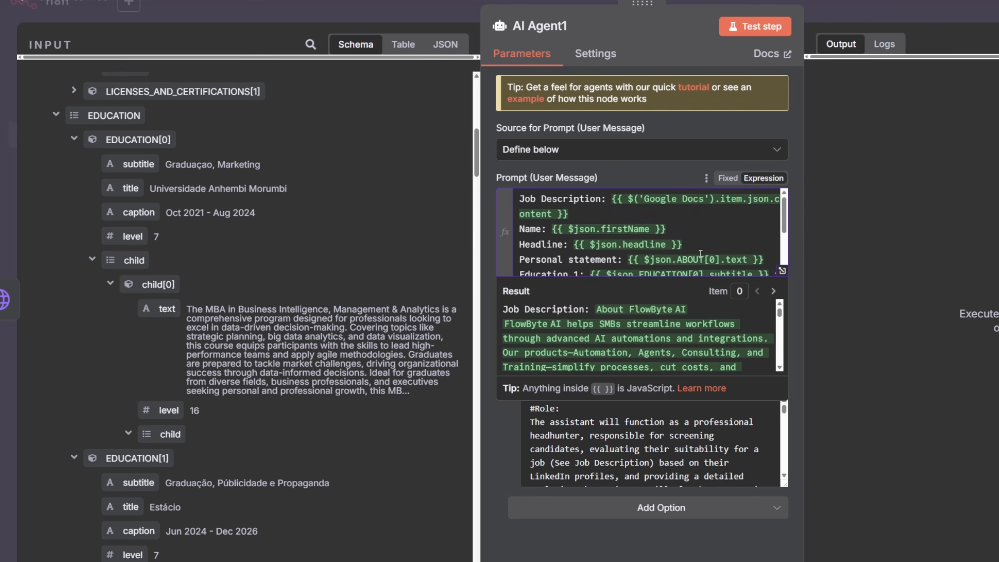
scroll(687, 198, "down", 5)
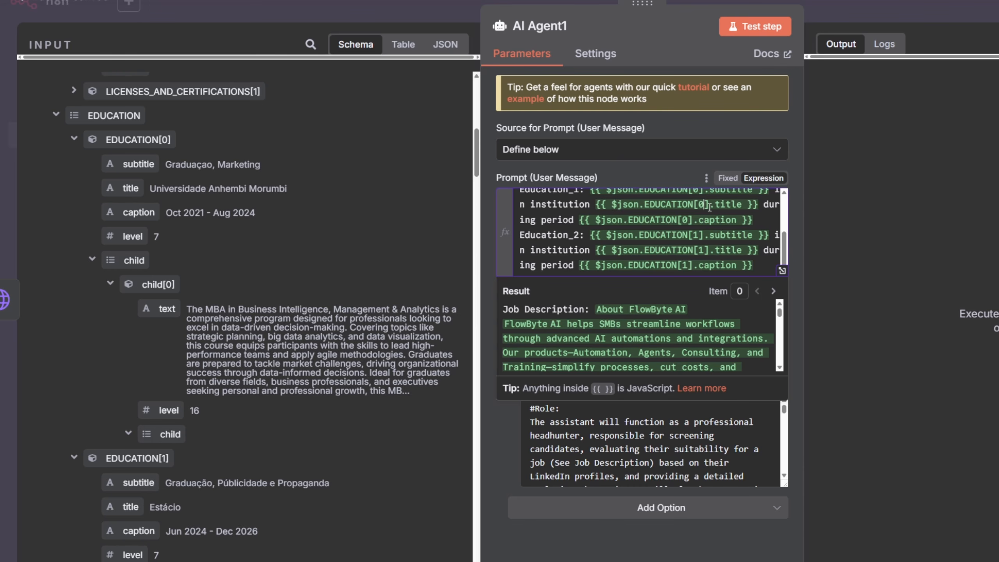
left_click(761, 266)
key("Return")
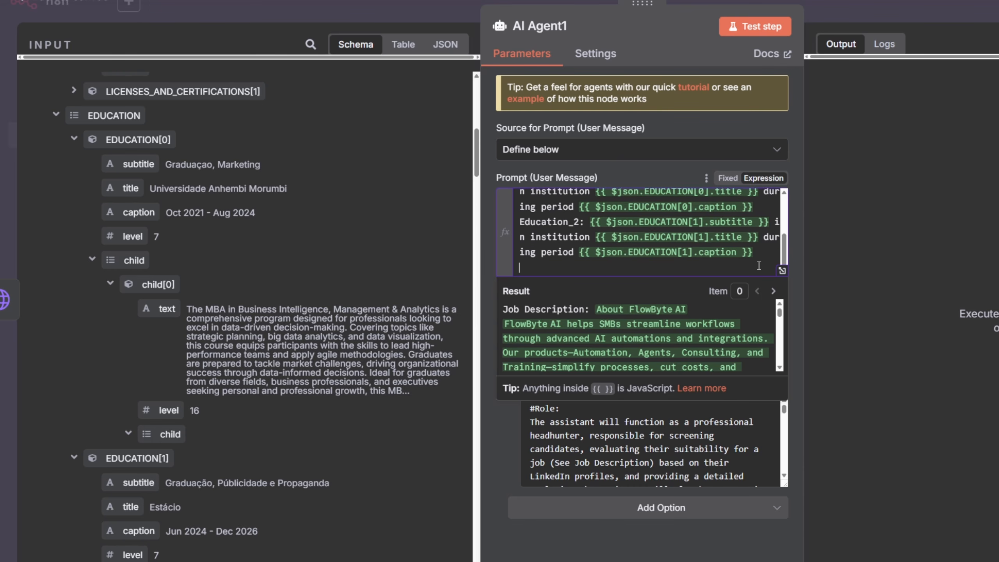
type("Education_1: {{ $json.EDUCATION[0].subtitle }} in institution {{ $json.EDUCATION[0].title }} during period {{ $json.EDUCATION[0].caption }}")
left_click(580, 238)
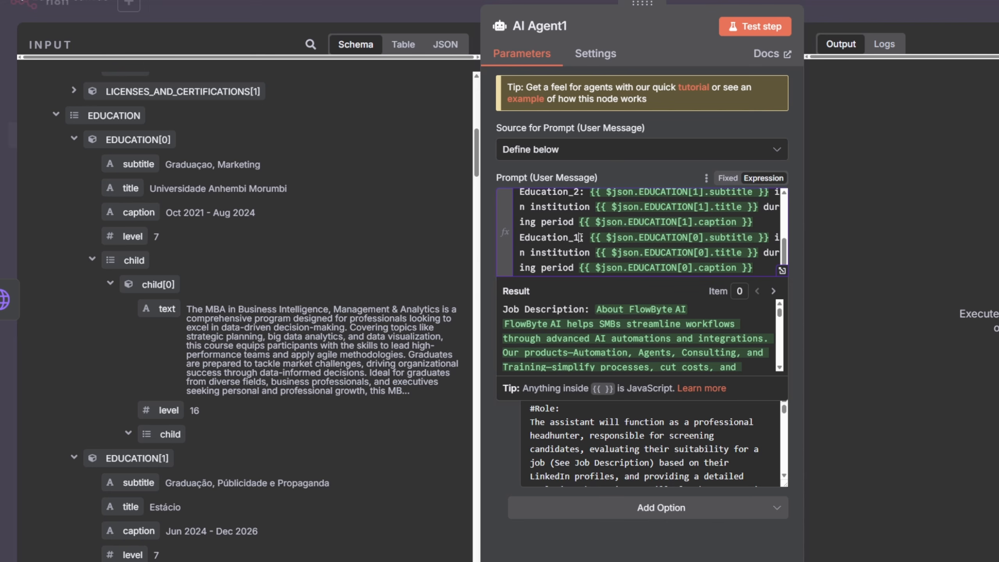
key("BackSpace")
type("3")
key("BackSpace")
type("2")
key("Down")
key("BackSpace")
type("2")
key("Down")
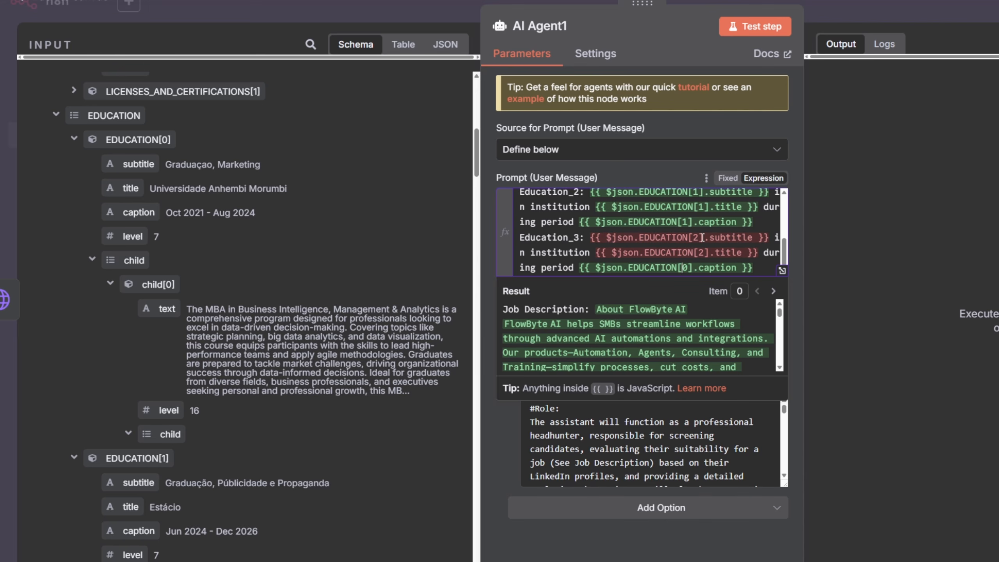
key("BackSpace")
type("2")
key("BackSpace")
type("[")
key("Right")
key("BackSpace")
type("22")
key("BackSpace")
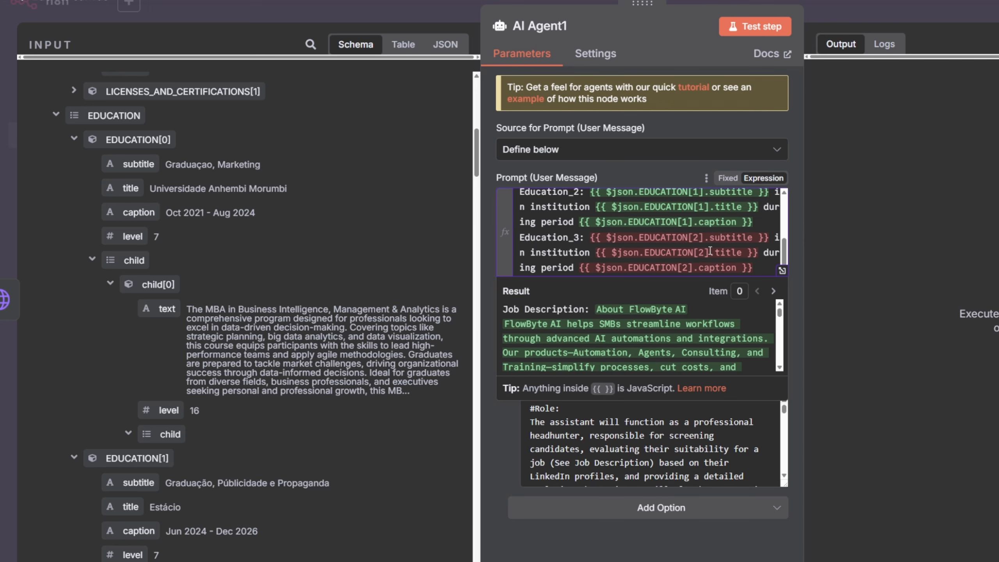
left_click(694, 236)
- Add an 'Experience_1:' line after a blank line, mapped to the first experience's title followed by 'in' and its subtitle
scroll(179, 334, "down", 3)
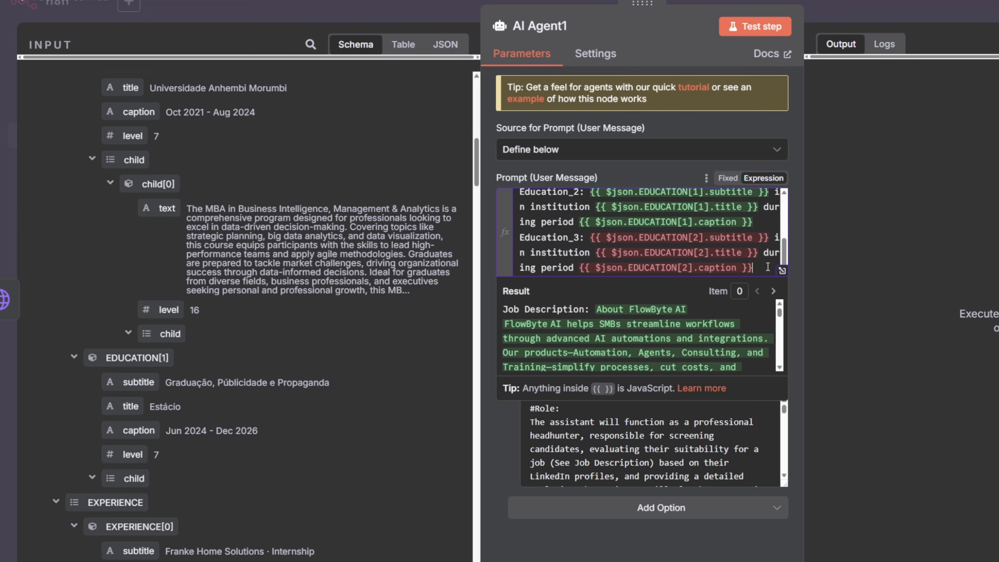
scroll(749, 260, "down", 1)
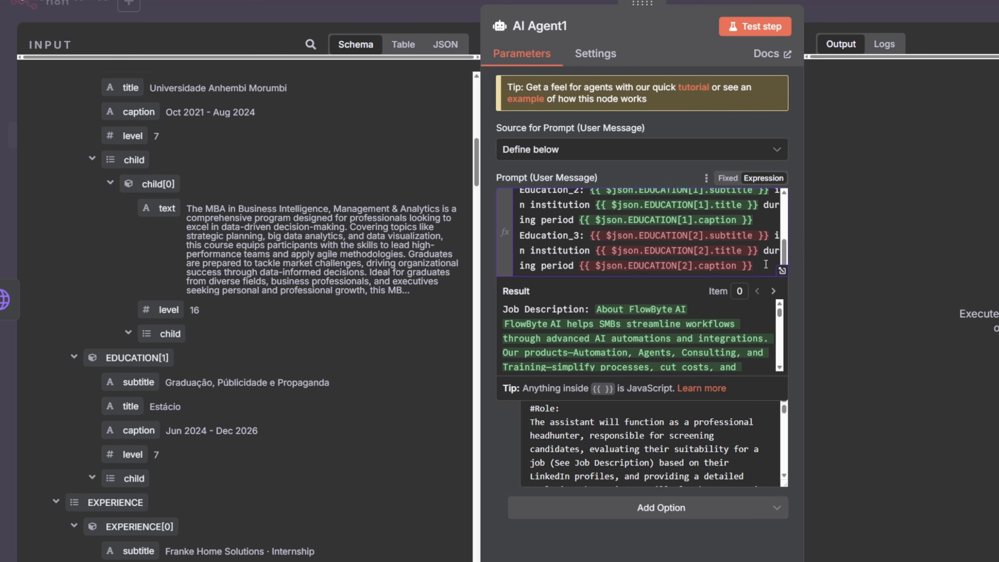
key("Return")
key("Return")
type("Experience_1:")
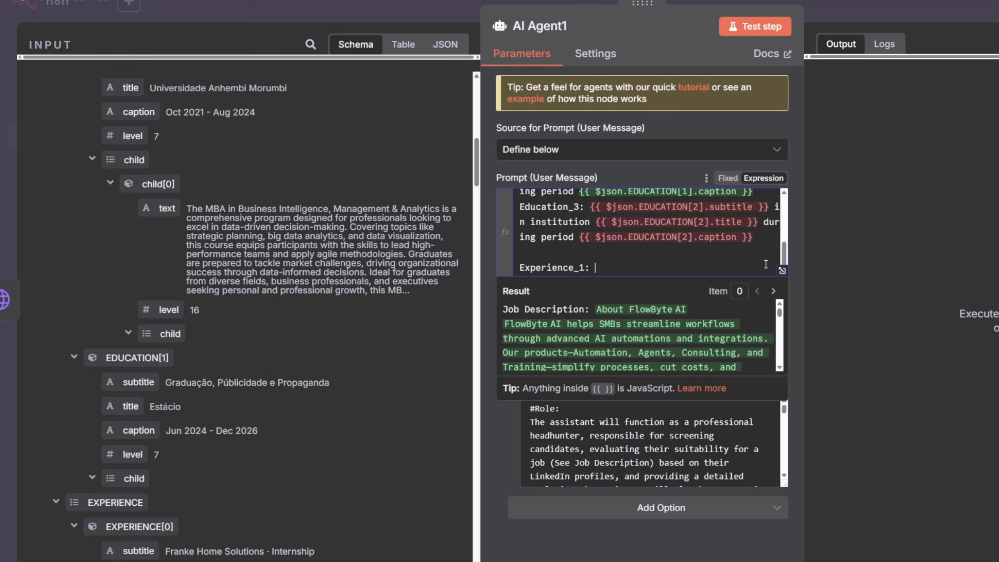
scroll(156, 324, "down", 9)
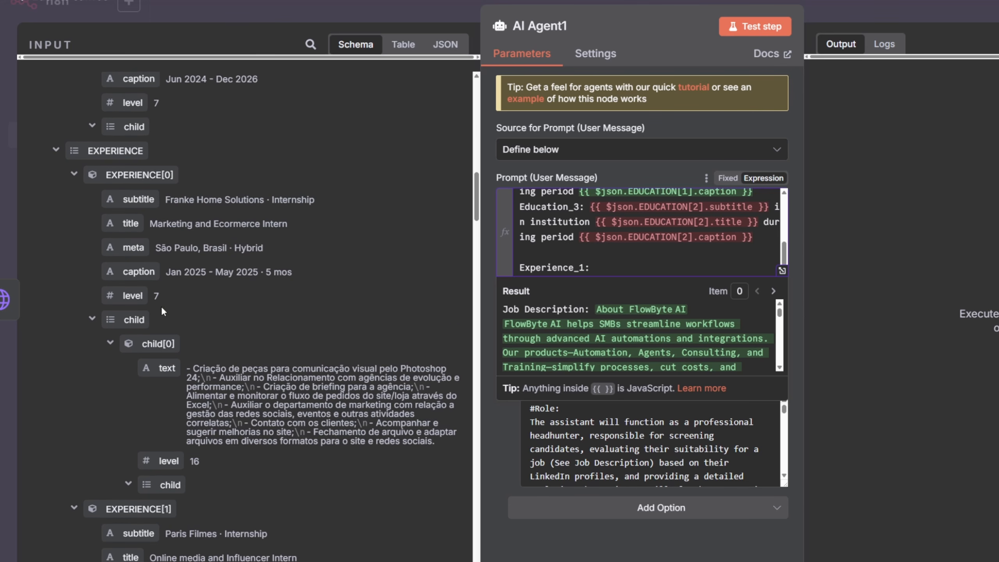
left_click(142, 199)
left_click_drag(140, 199, 621, 268)
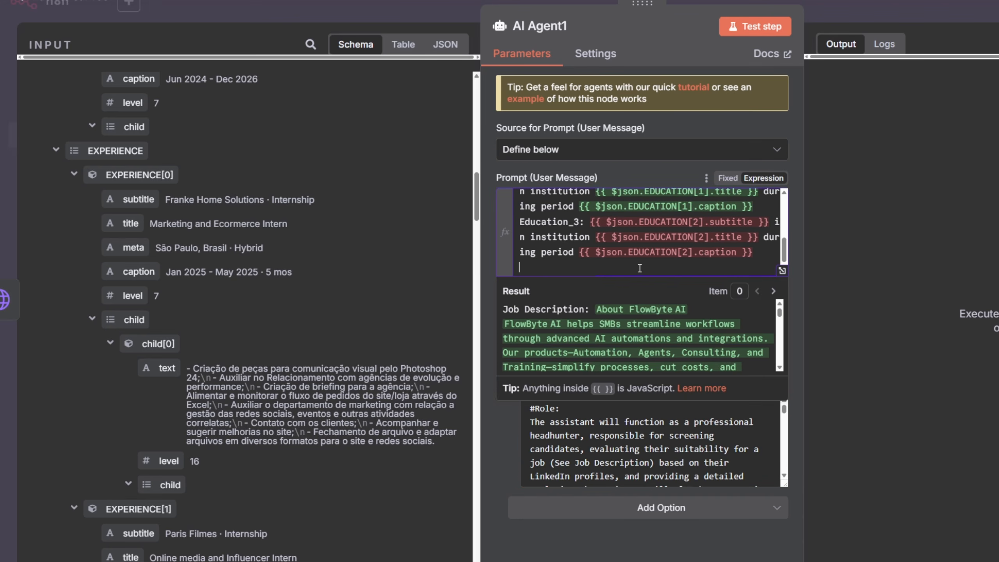
key("Return")
type("Experience_1: in")
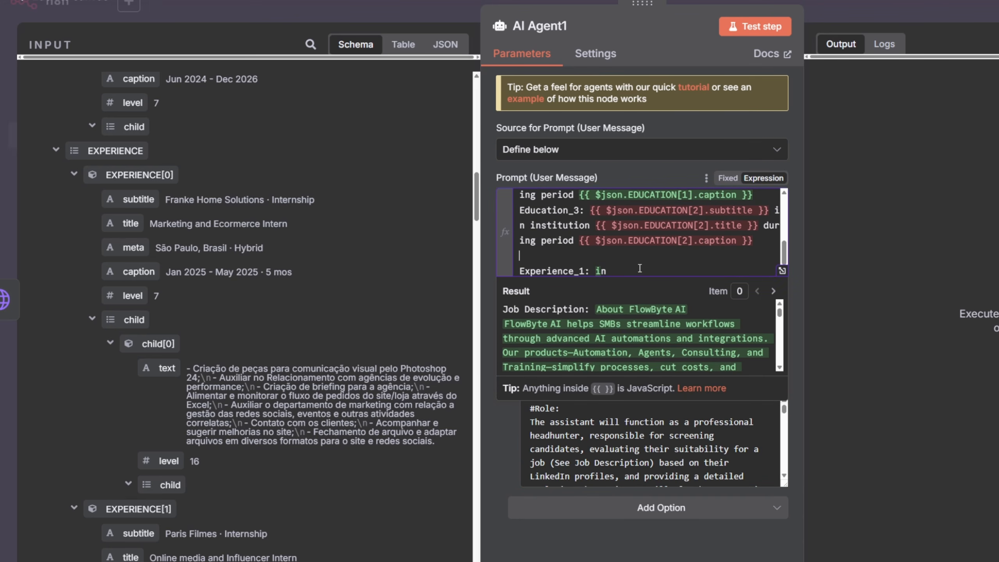
key("BackSpace")
key("BackSpace")
left_click_drag(127, 223, 632, 268)
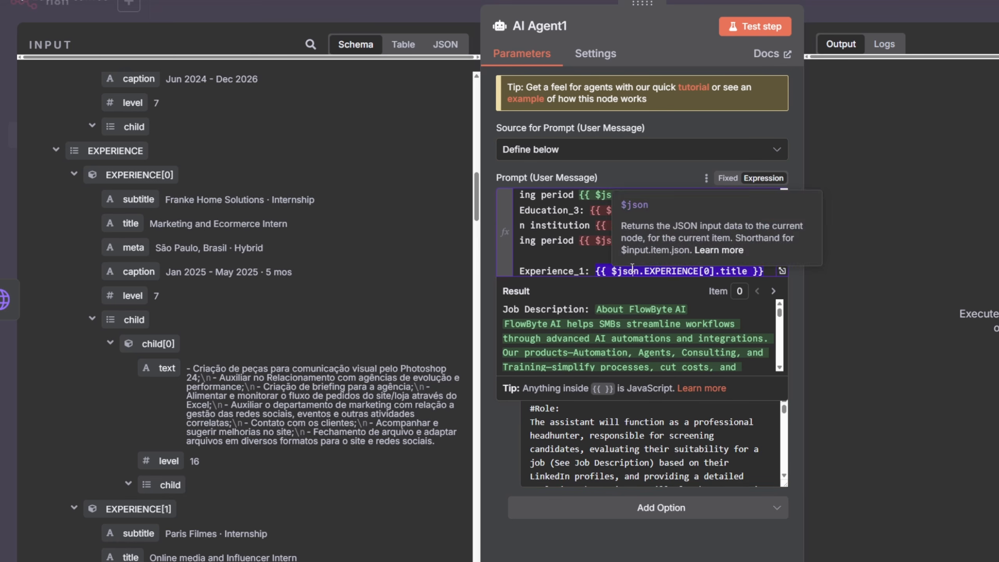
left_click_drag(138, 199, 640, 269)
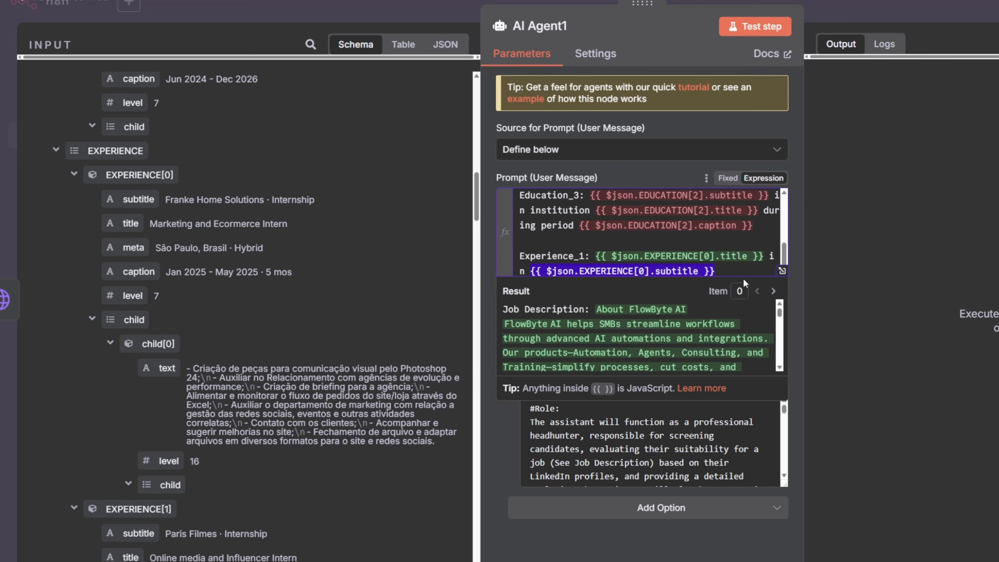
- Append 'during period' mapped to the first experience's caption and 'in' mapped to its meta location
type("during period")
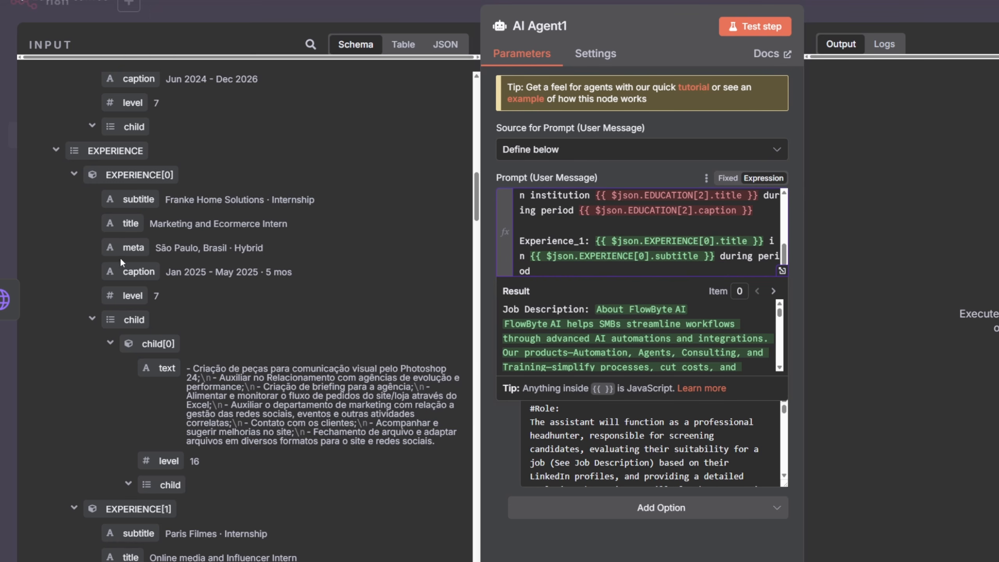
left_click_drag(122, 270, 616, 272)
type("in country")
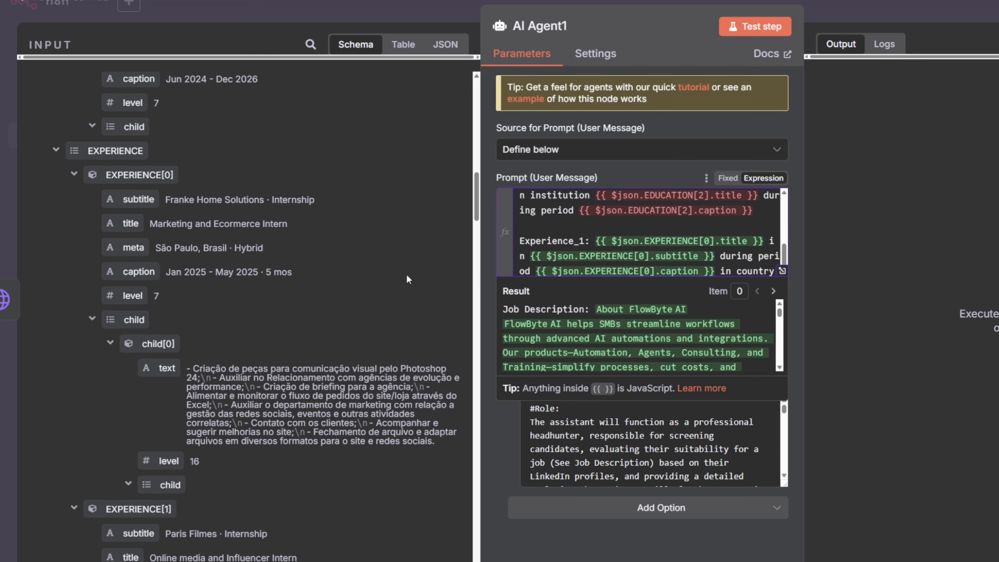
key("ctrl+shift+Left")
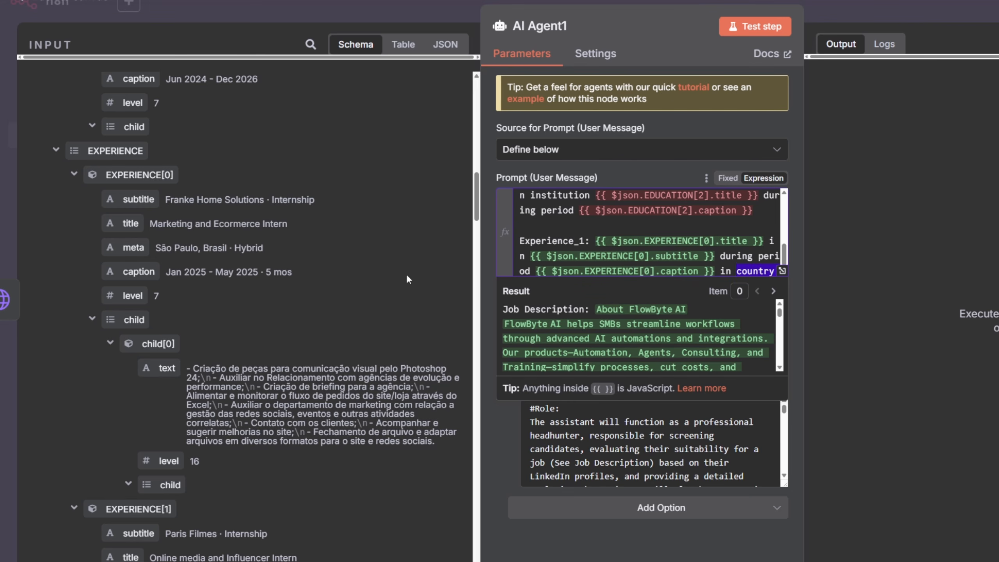
key("BackSpace")
left_click(131, 226)
left_click_drag(132, 248, 749, 269)
- Copy the whole Experience_1 line and paste it as a new line below
left_click_drag(644, 266, 519, 220)
key("ctrl+c")
left_click(680, 265)
key("Return")
key("ctrl+v")
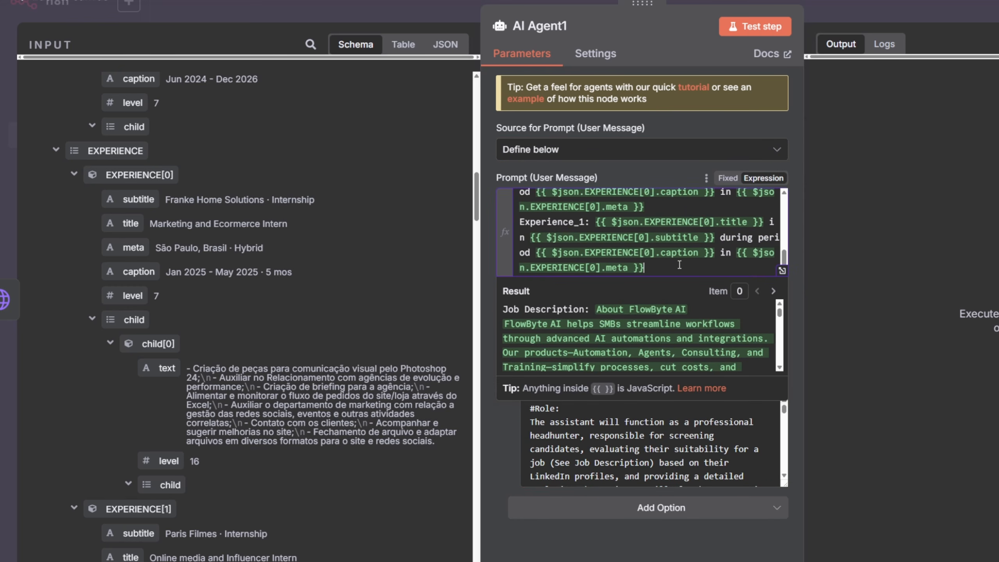
- Rename the copied line Experience_2 and point its title, subtitle, caption and meta to EXPERIENCE[1]
key("BackSpace")
type("22")
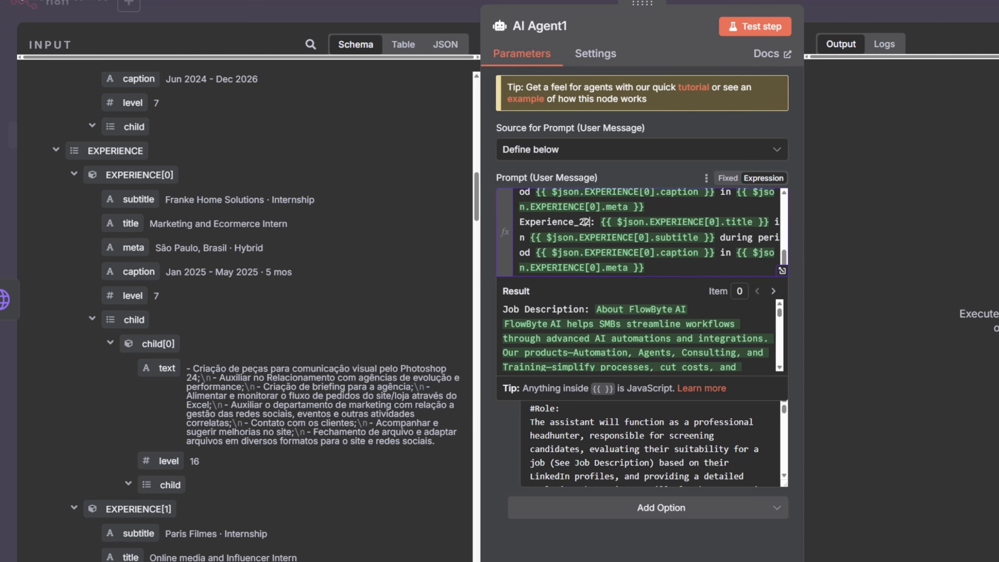
key("BackSpace")
type("1")
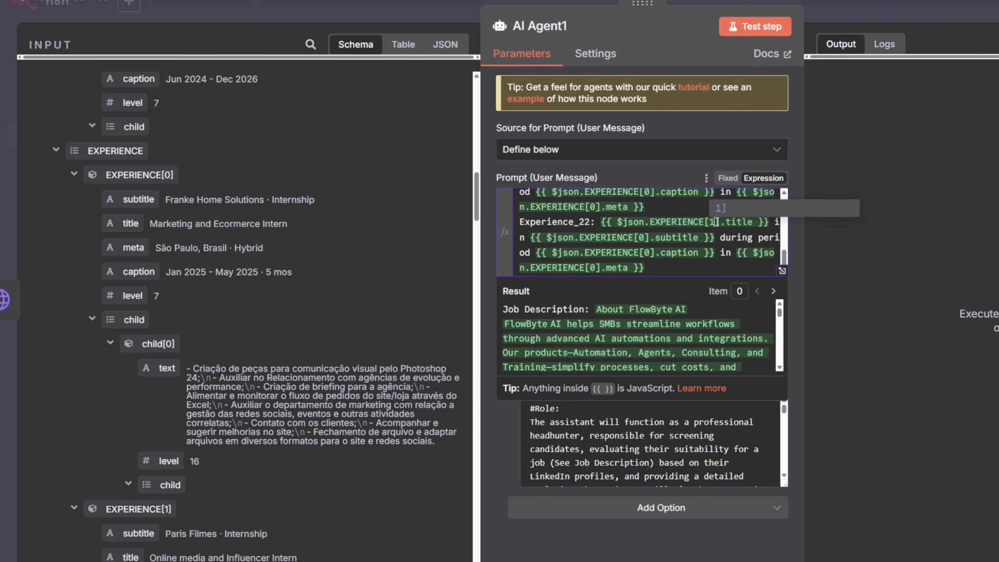
left_click(644, 238)
key("BackSpace")
type("1")
key("Down")
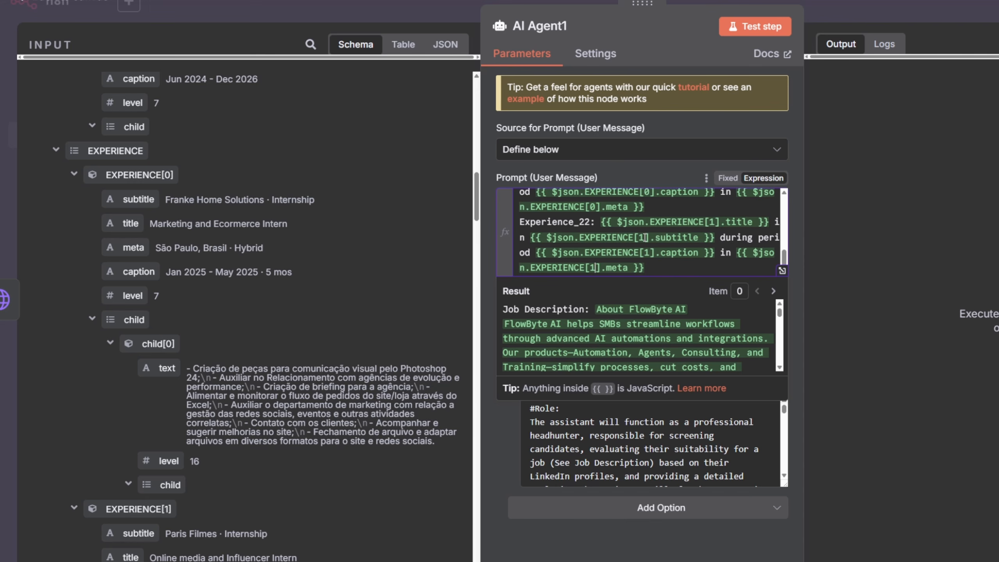
left_click_drag(663, 267, 522, 224)
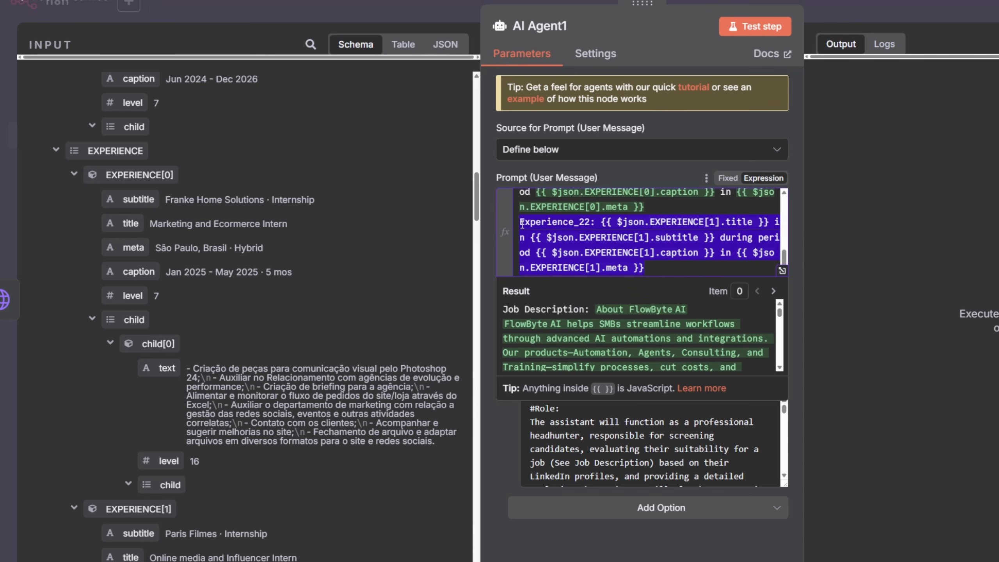
left_click(586, 223)
key("BackSpace")
- Duplicate the Experience_2 line as Experience_3 with all four fields pointing to EXPERIENCE[2], then close the prompt editor
left_click_drag(648, 268, 499, 229)
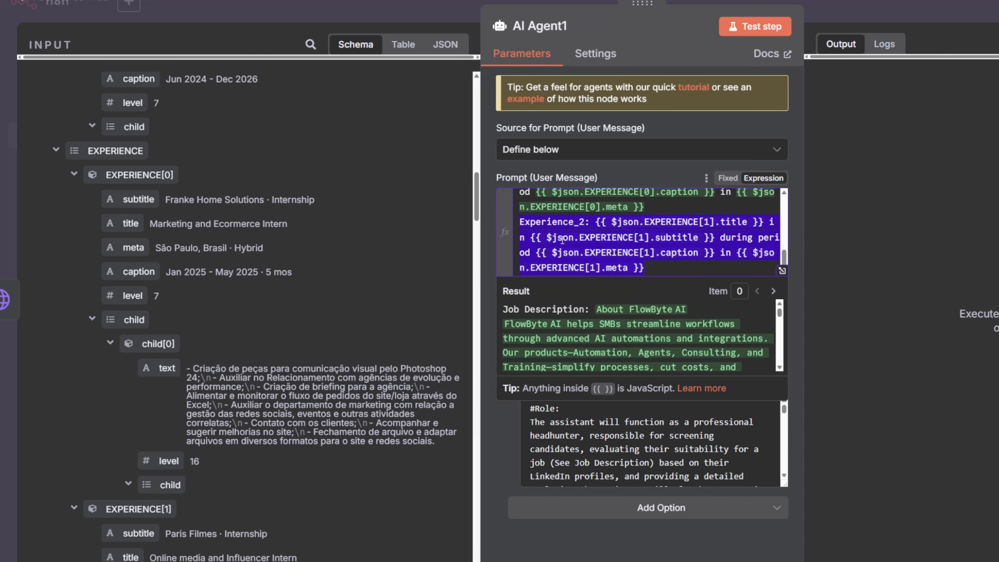
key("ctrl+c")
left_click(675, 270)
key("Return")
key("ctrl+v")
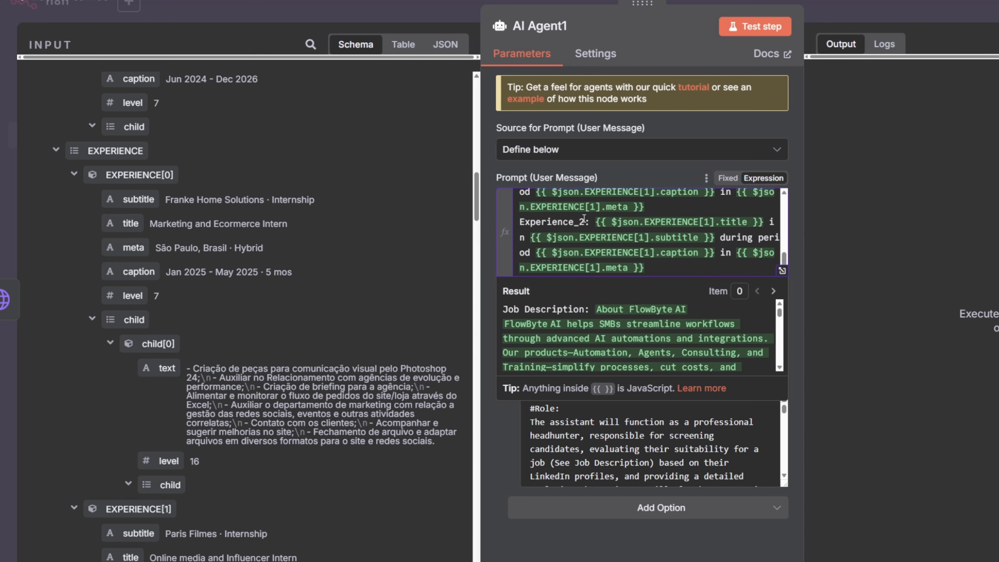
double_click(712, 223)
type("2")
key("Left")
key("Left")
key("Left")
key("Left")
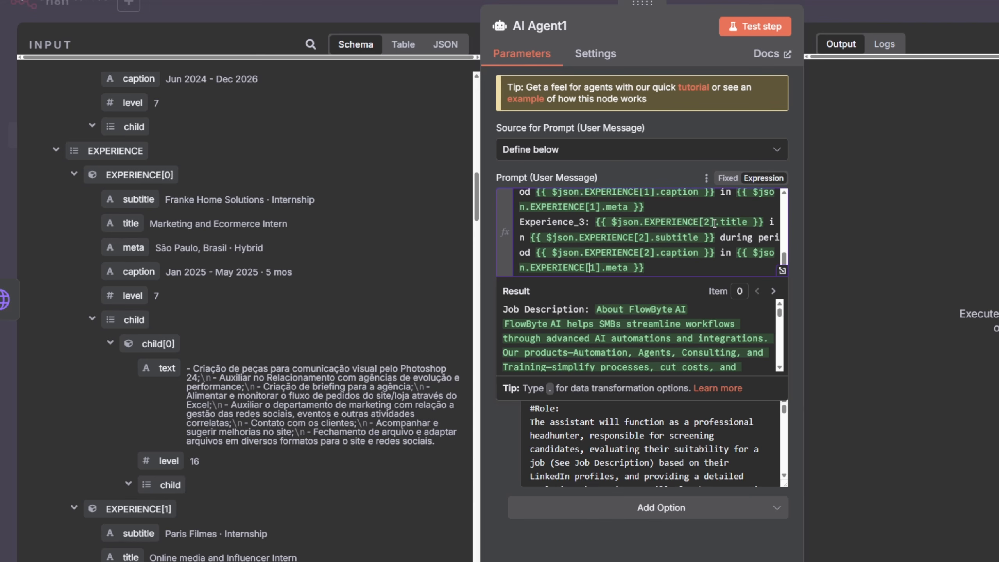
key("Delete")
type("2")
left_click(273, 262)
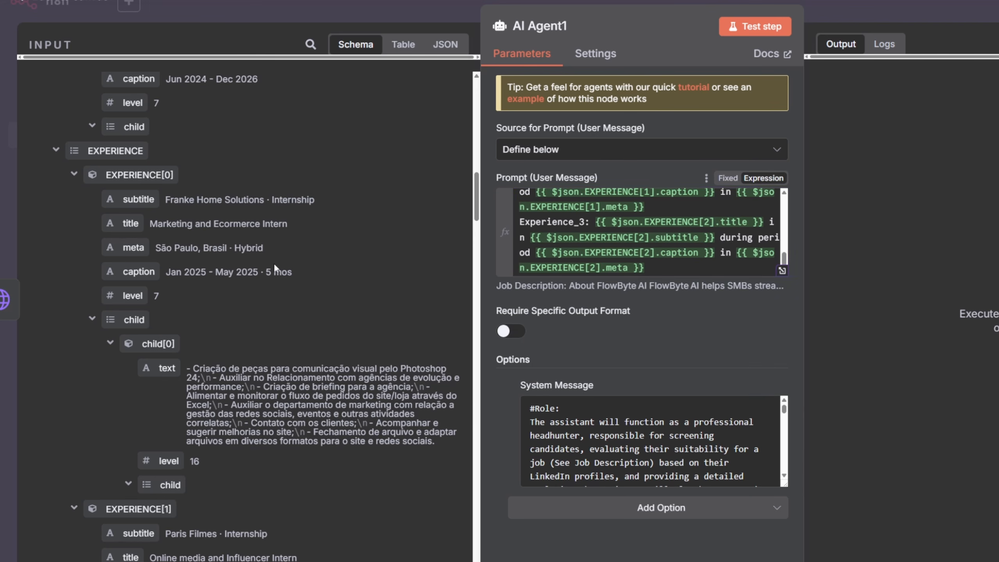
scroll(275, 261, "down", 10)
scroll(160, 328, "down", 10)
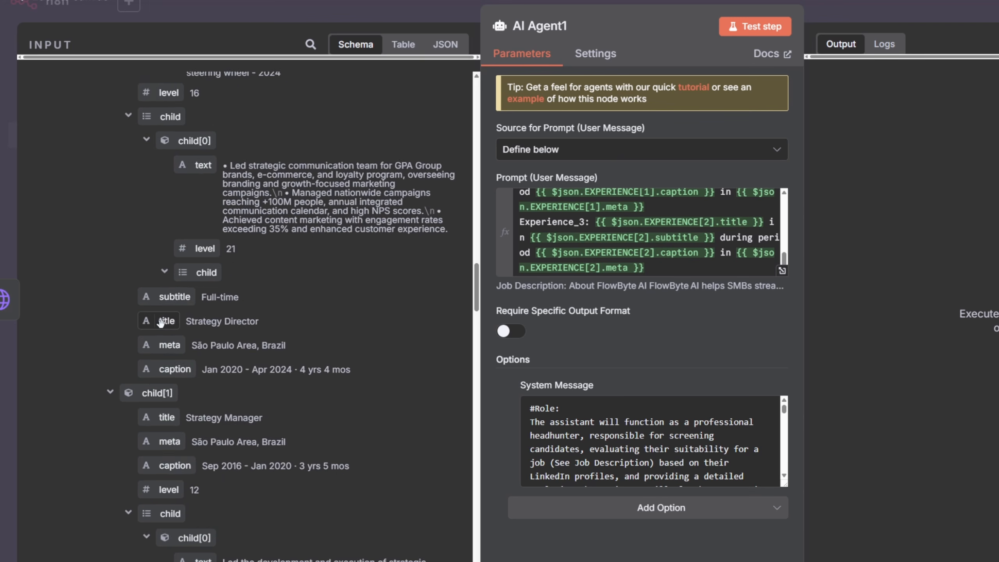
- Copy the Experience_3 line from the prompt and open chat.com in a new browser tab
left_click(669, 270)
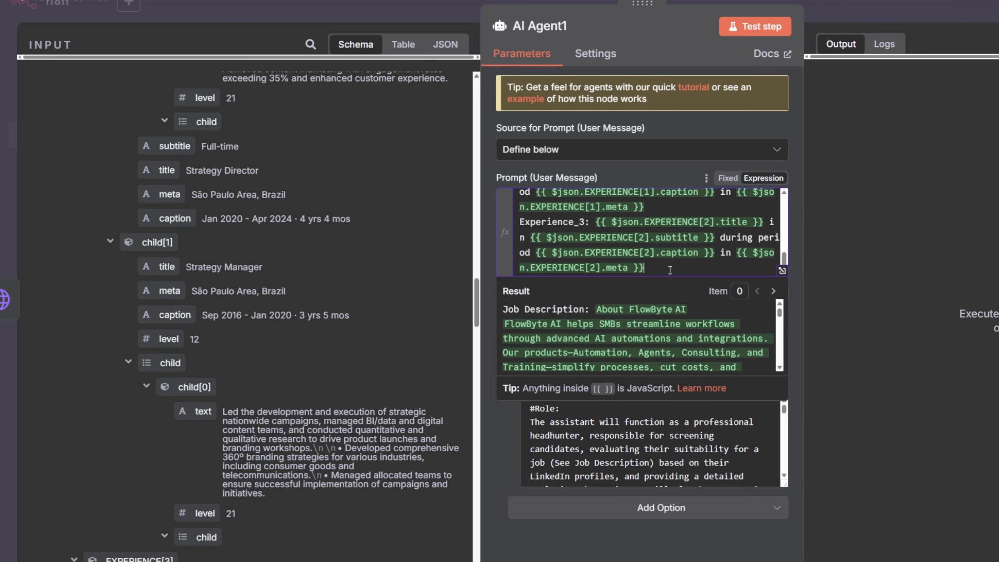
left_click_drag(669, 270, 516, 223)
key("ctrl+c")
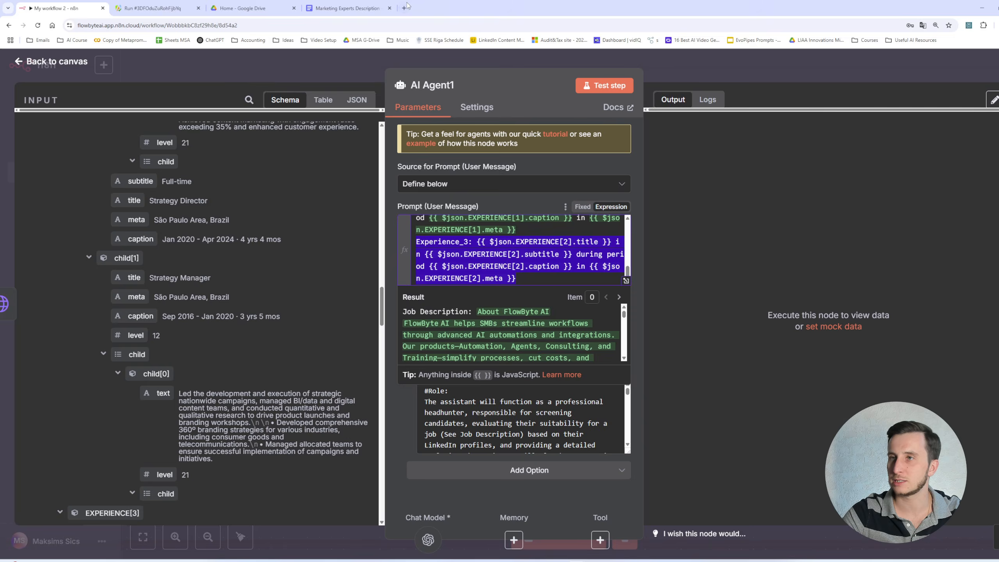
left_click(404, 8)
type("chat.com")
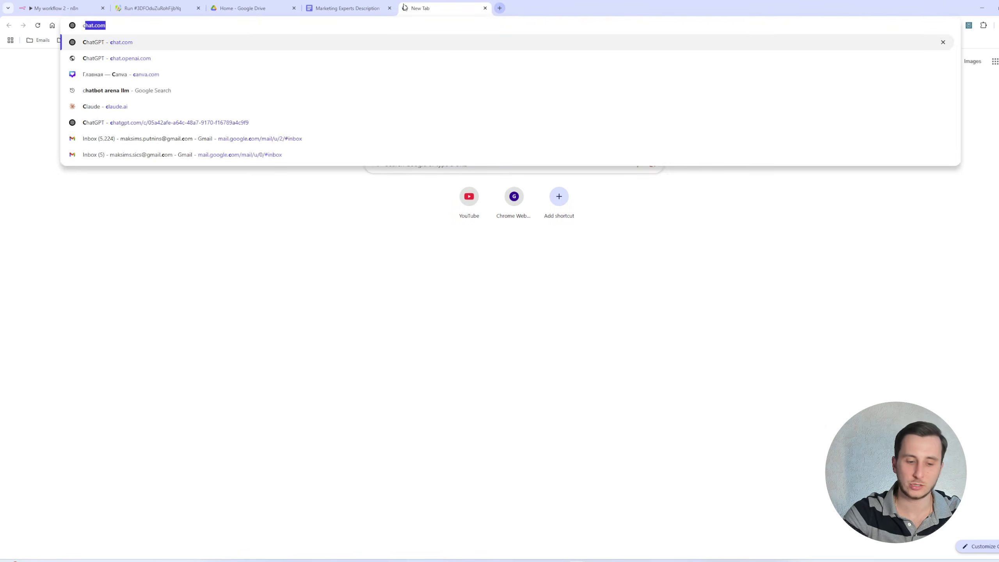
key("Return")
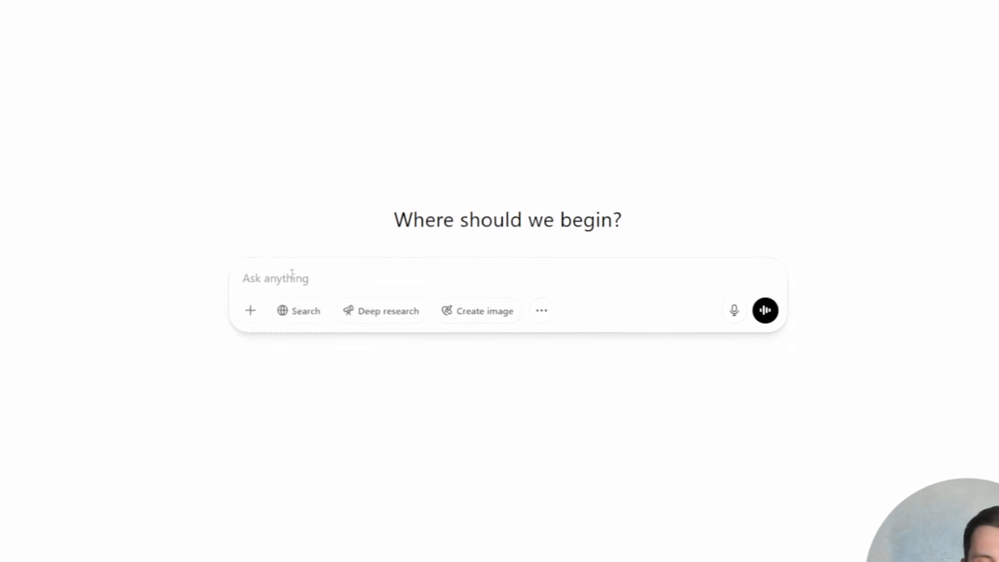
- Ask ChatGPT to 'create this for 5 order items:' with the copied Experience_3 line pasted beneath
type("create t")
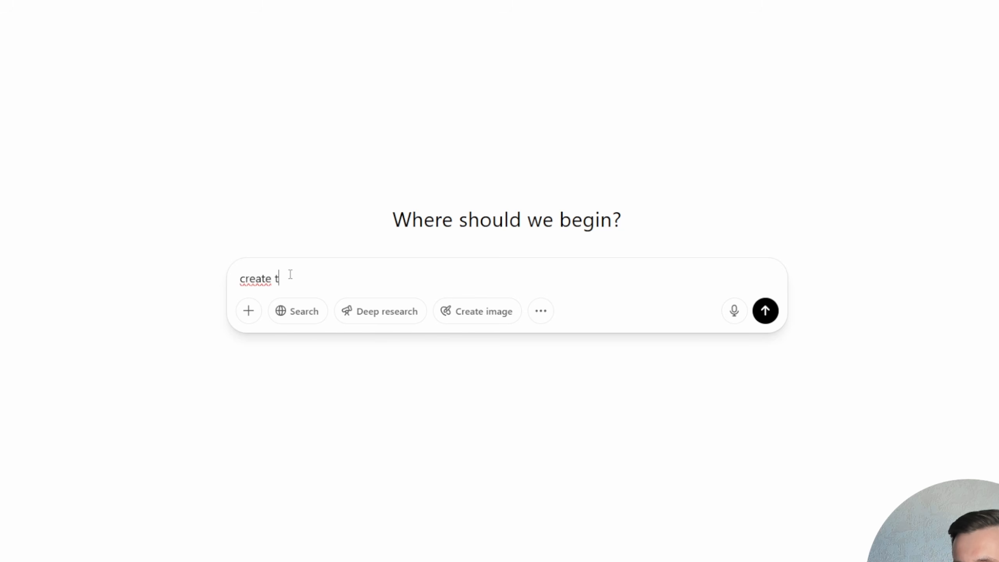
type("his for 5 order items:")
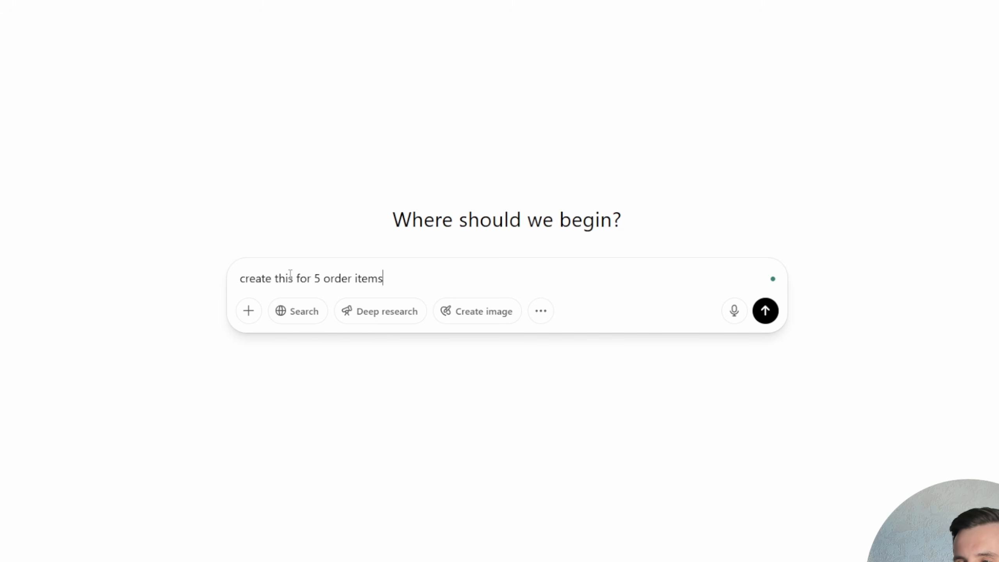
key("shift+Return")
key("ctrl+v")
key("Return")
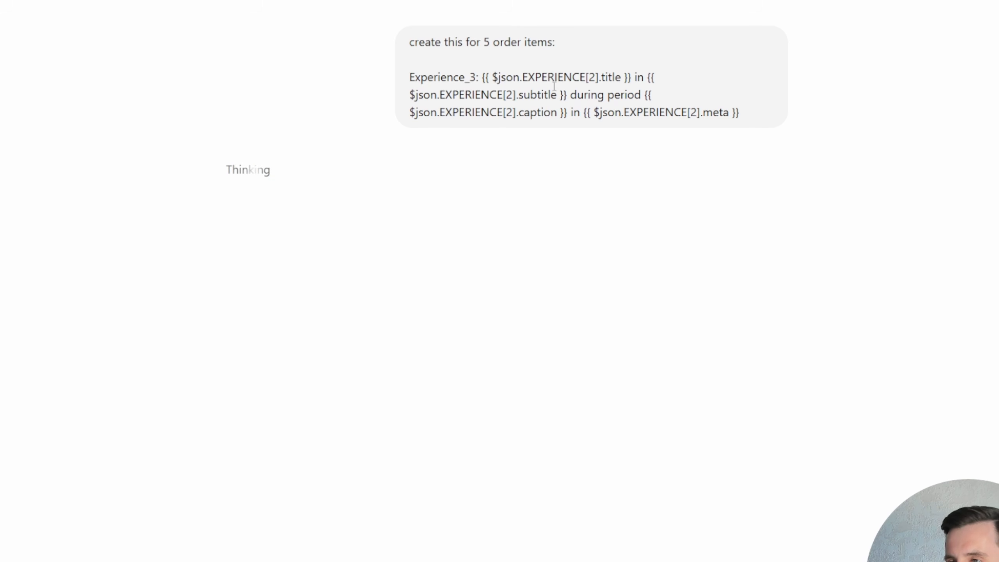
left_click_drag(518, 75, 665, 113)
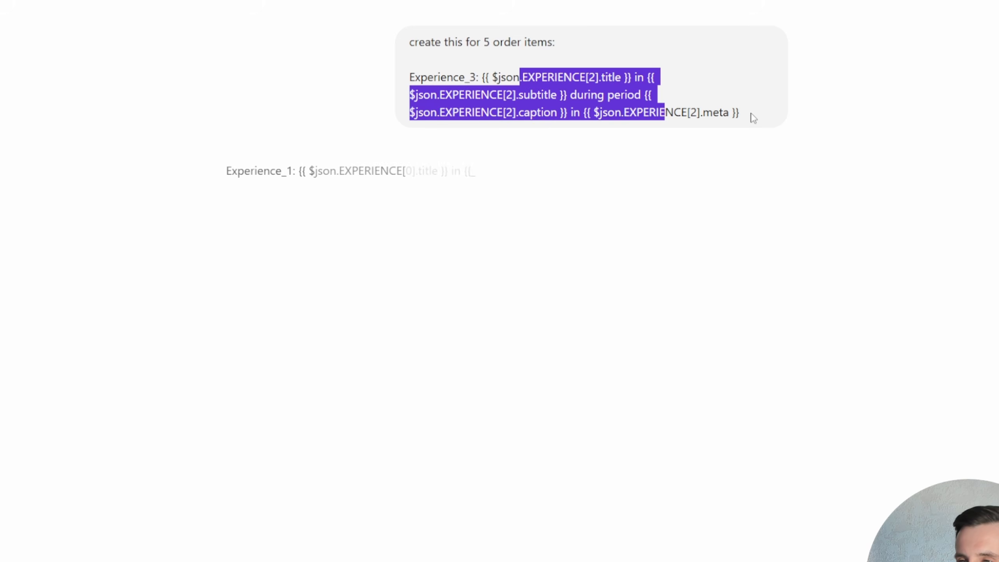
left_click(404, 206)
left_click_drag(232, 170, 309, 171)
left_click(256, 217)
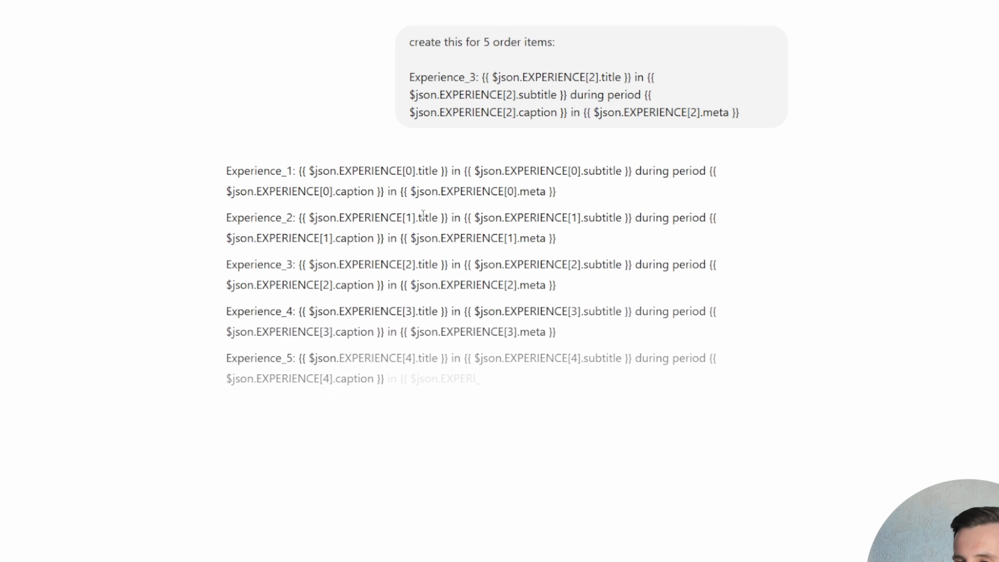
left_click_drag(245, 265, 718, 311)
left_click(270, 323)
left_click_drag(253, 358, 317, 358)
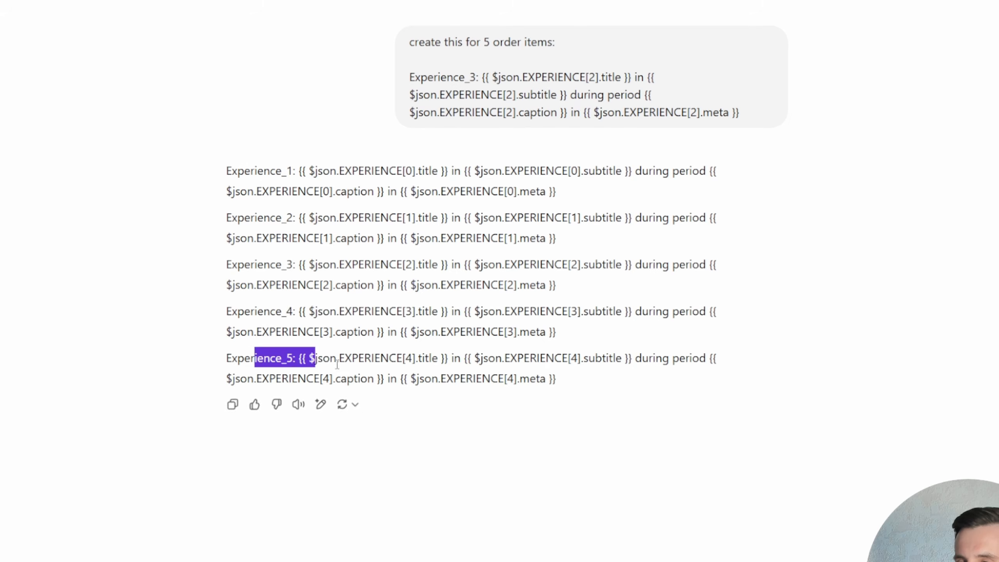
left_click(547, 373)
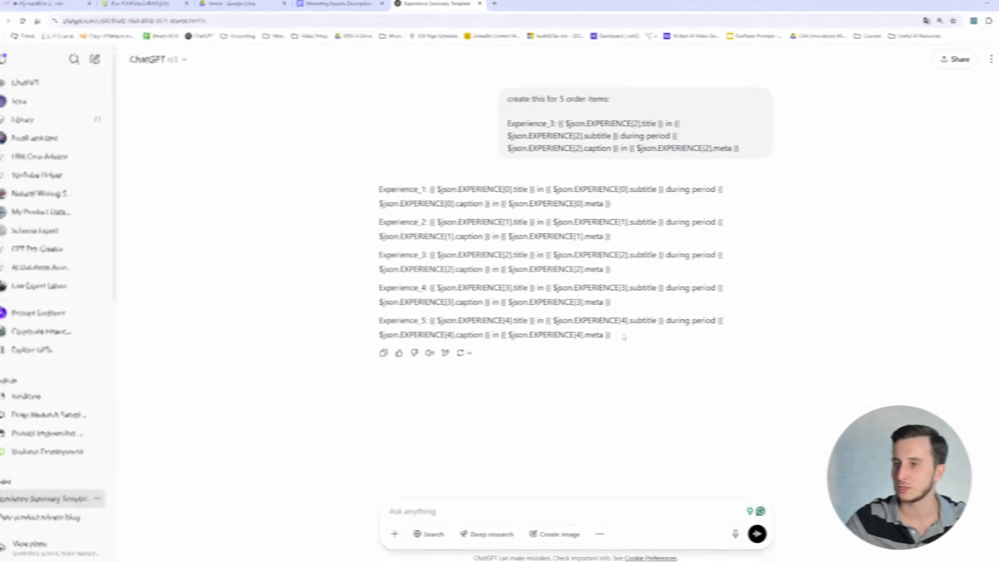
- Copy ChatGPT's five Experience lines and paste them into the AI Agent1 prompt, replacing the existing experience lines
left_click_drag(623, 336, 379, 179)
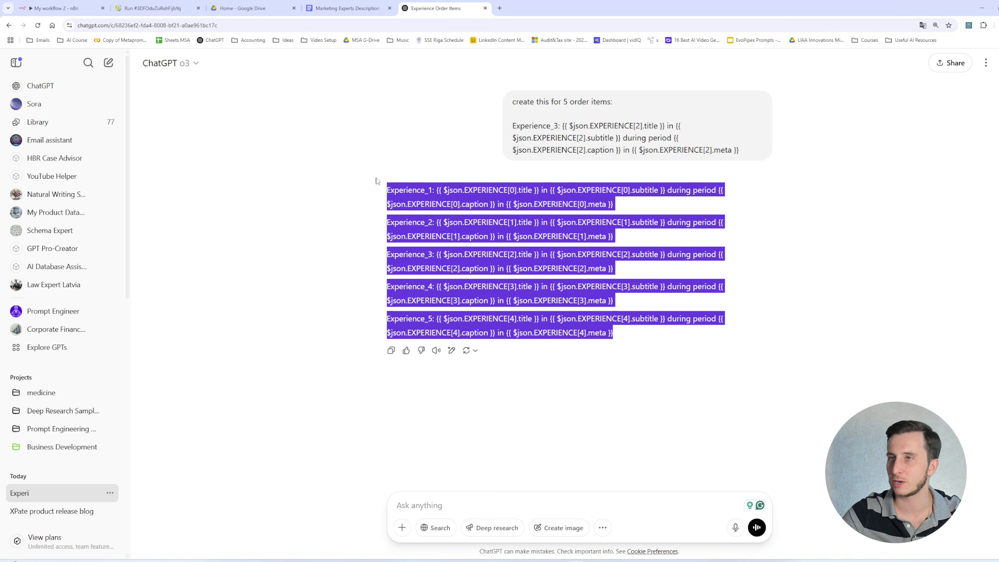
left_click(338, 4)
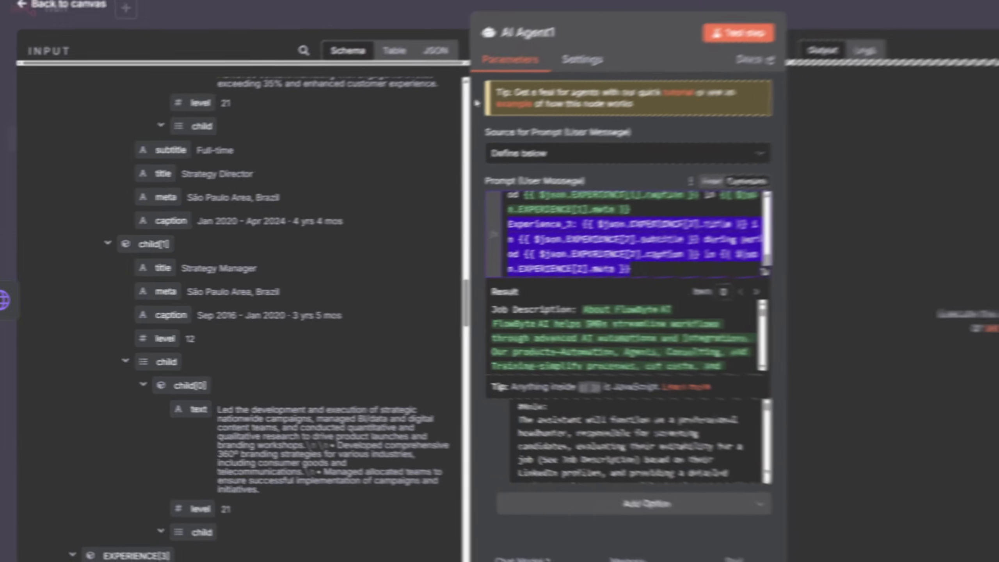
left_click_drag(649, 266, 511, 253)
scroll(598, 244, "up", 2)
key("ctrl+v")
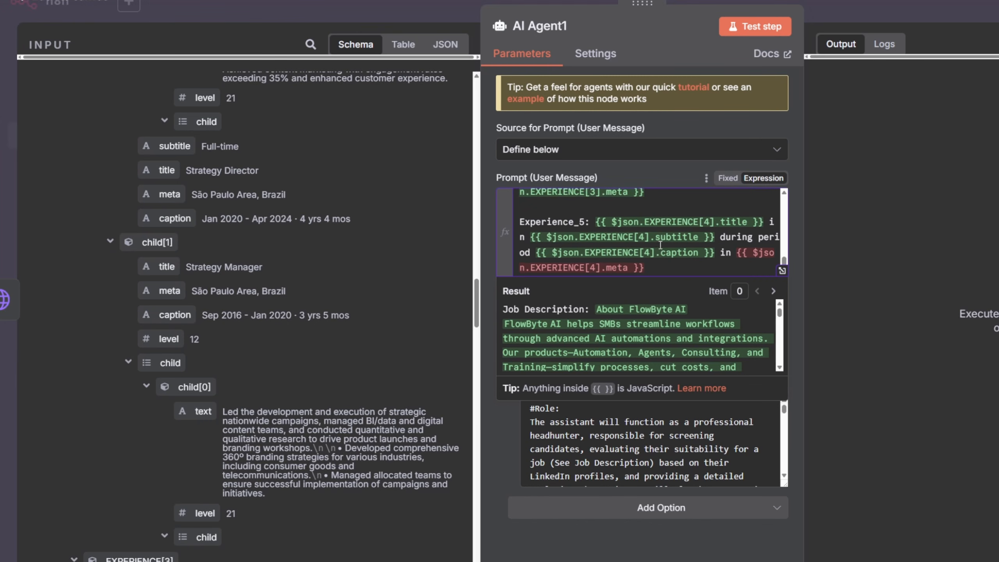
- Review the pasted Experience_1 to Experience_5 lines and scroll the input schema down to the LANGUAGES data
scroll(661, 246, "down", 1)
scroll(675, 263, "up", 6)
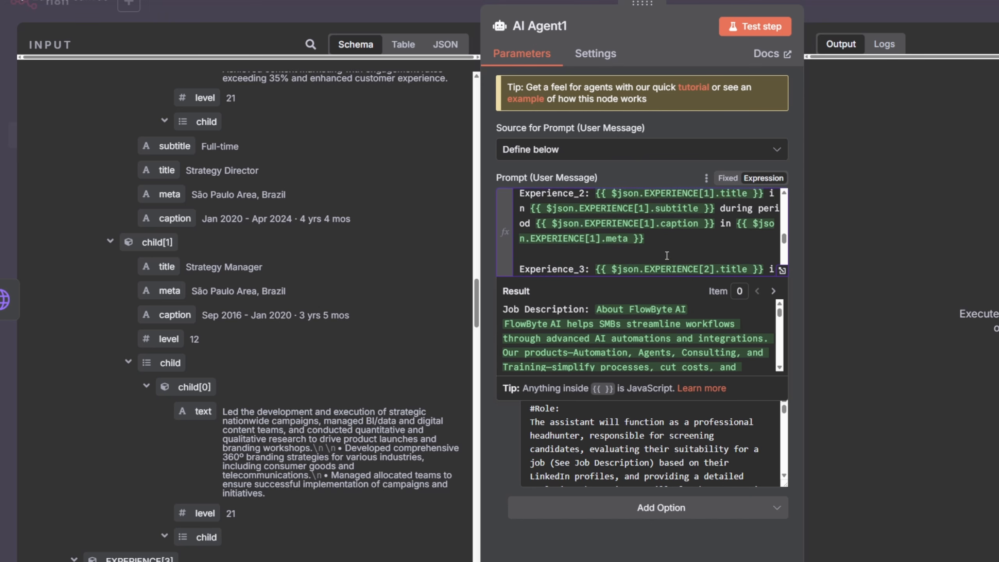
scroll(558, 222, "down", 6)
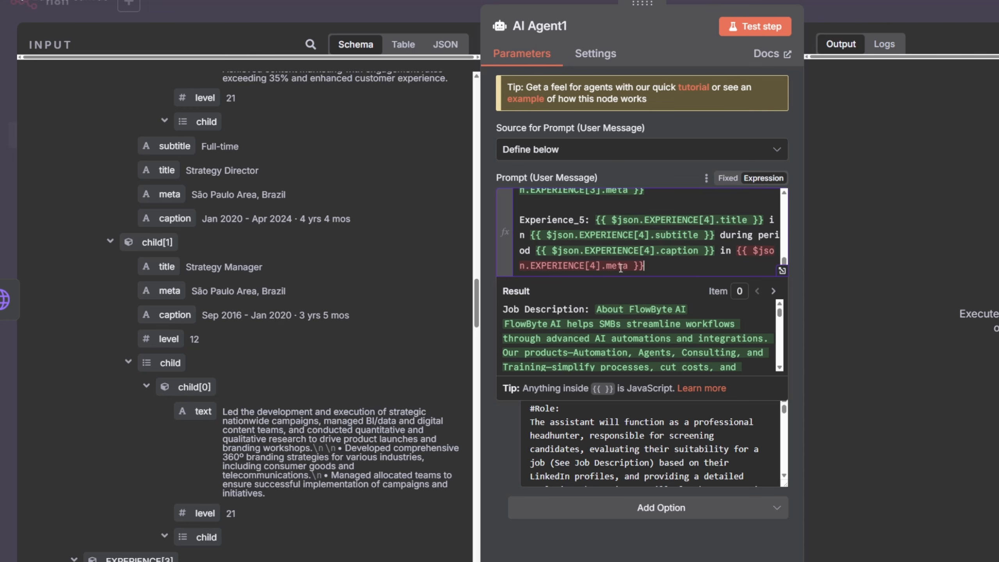
scroll(652, 263, "up", 3)
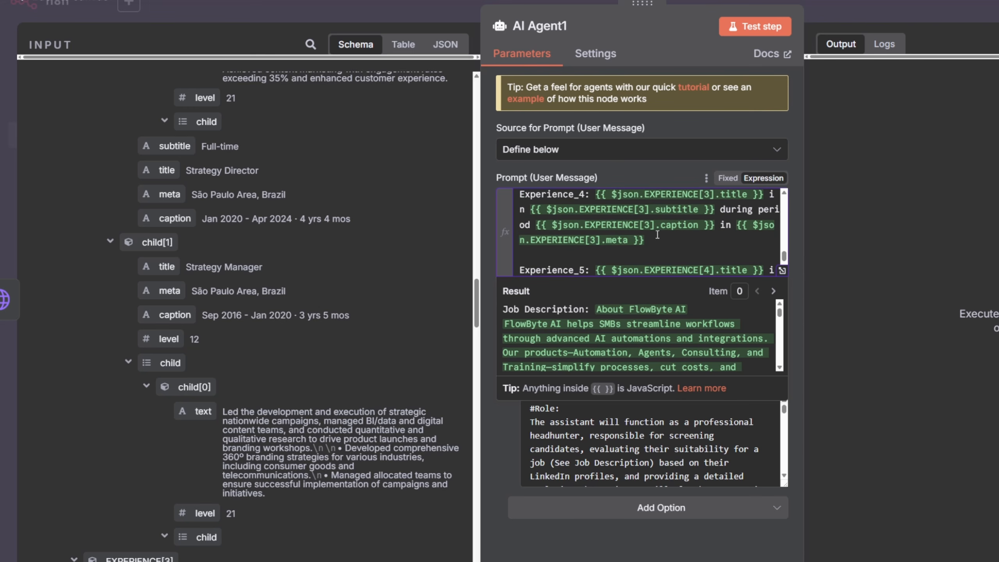
scroll(657, 236, "down", 2)
left_click(658, 269)
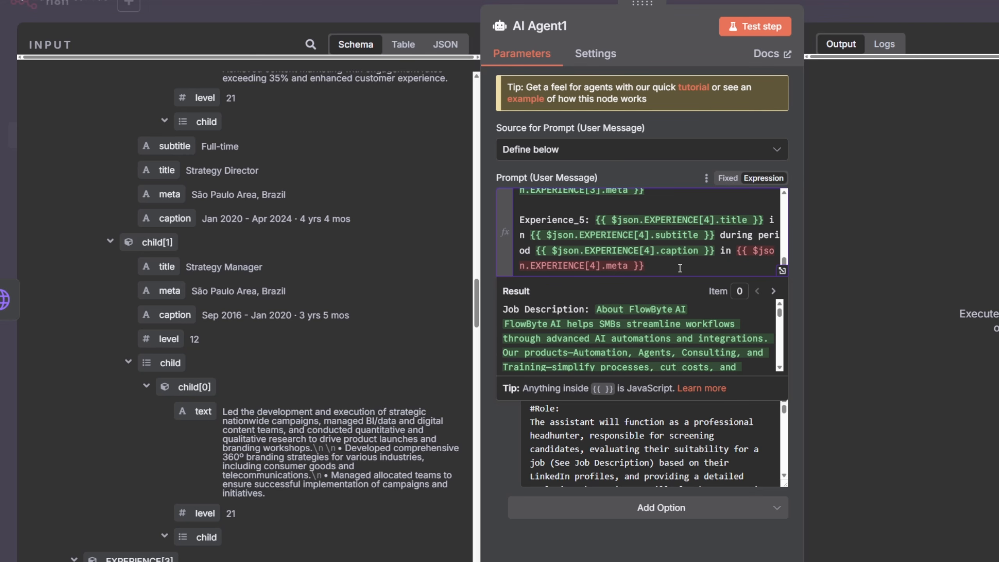
scroll(297, 292, "down", 15)
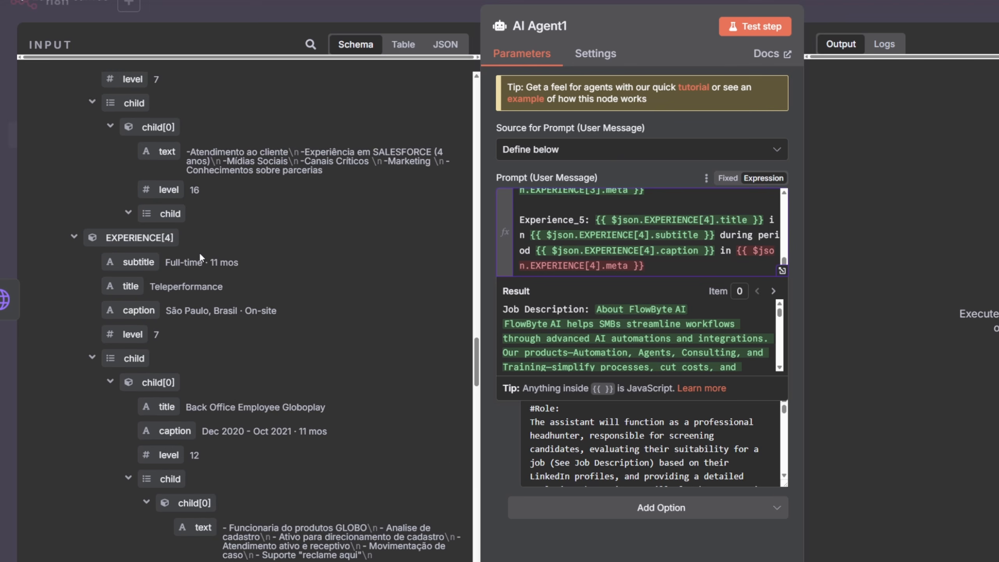
scroll(200, 256, "down", 10)
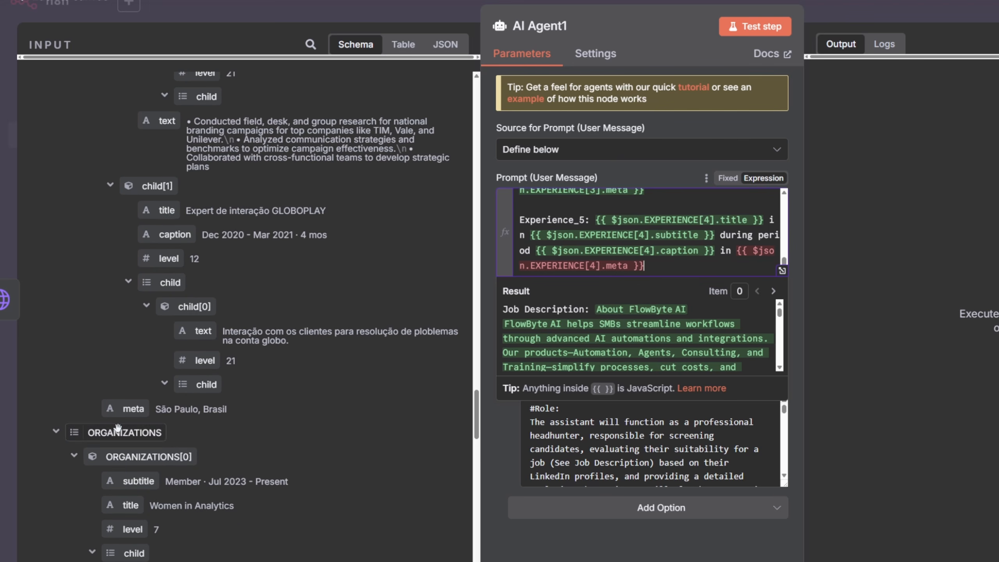
scroll(140, 318, "down", 3)
scroll(140, 312, "up", 5)
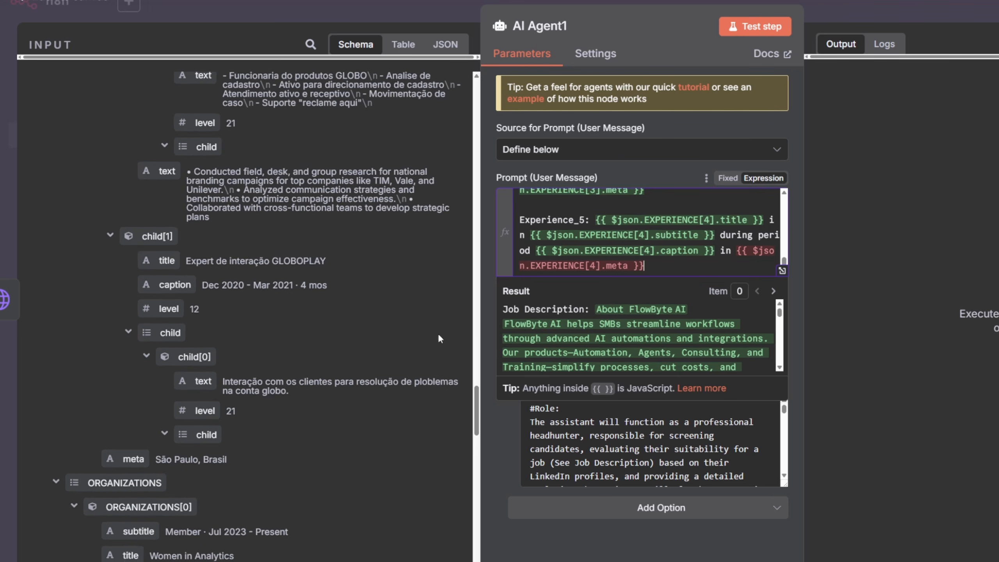
scroll(151, 261, "up", 3)
scroll(151, 261, "down", 8)
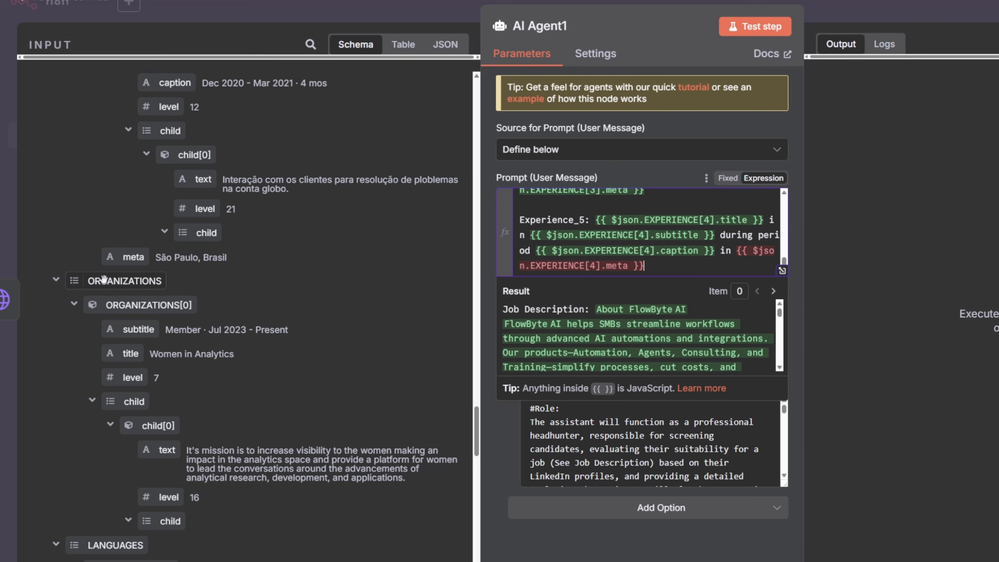
scroll(94, 272, "down", 4)
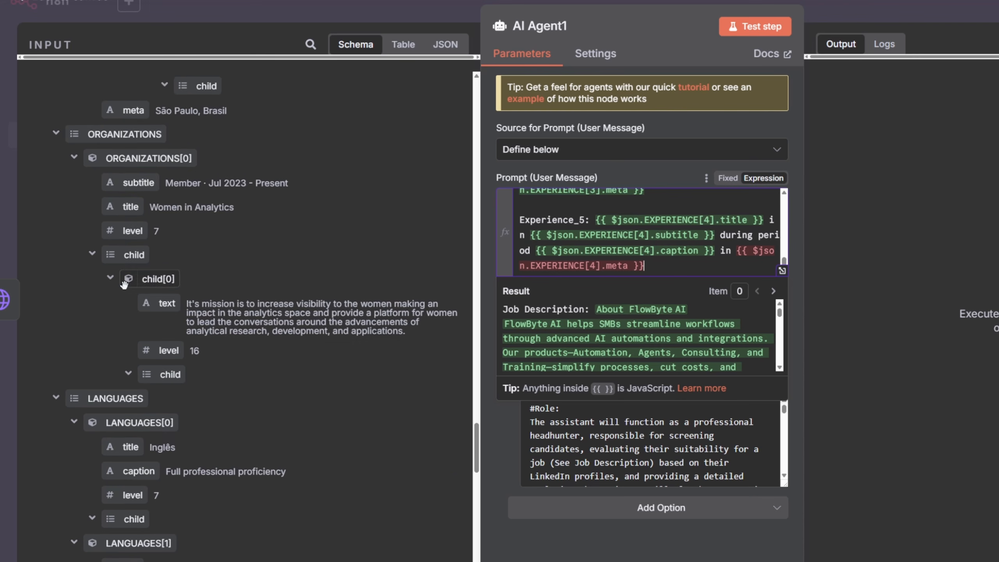
- Add a 'Languages:' line mapping the first language's title, then 'in', then its caption
left_click(676, 268)
key("Return")
key("Return")
type("Languages:")
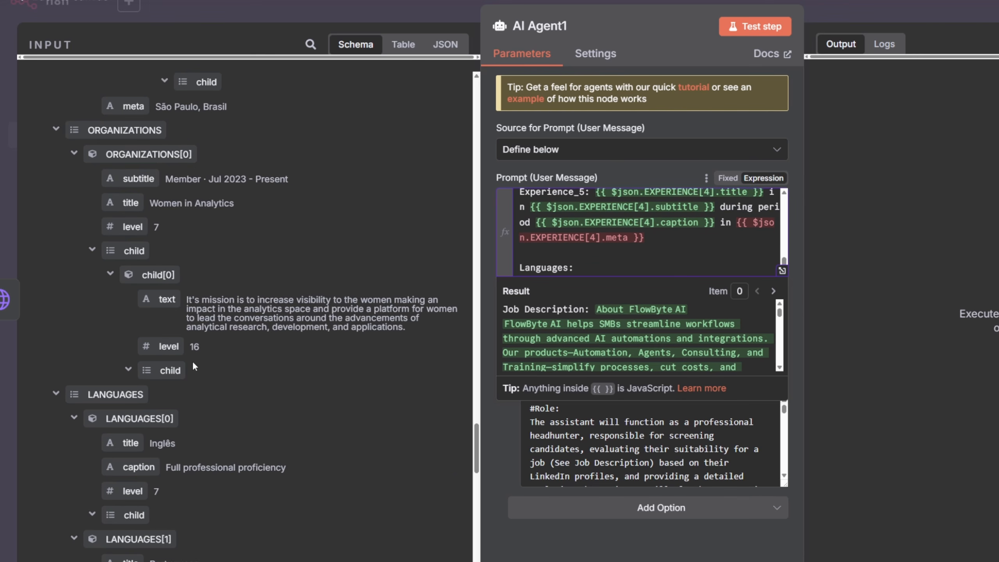
scroll(188, 361, "down", 3)
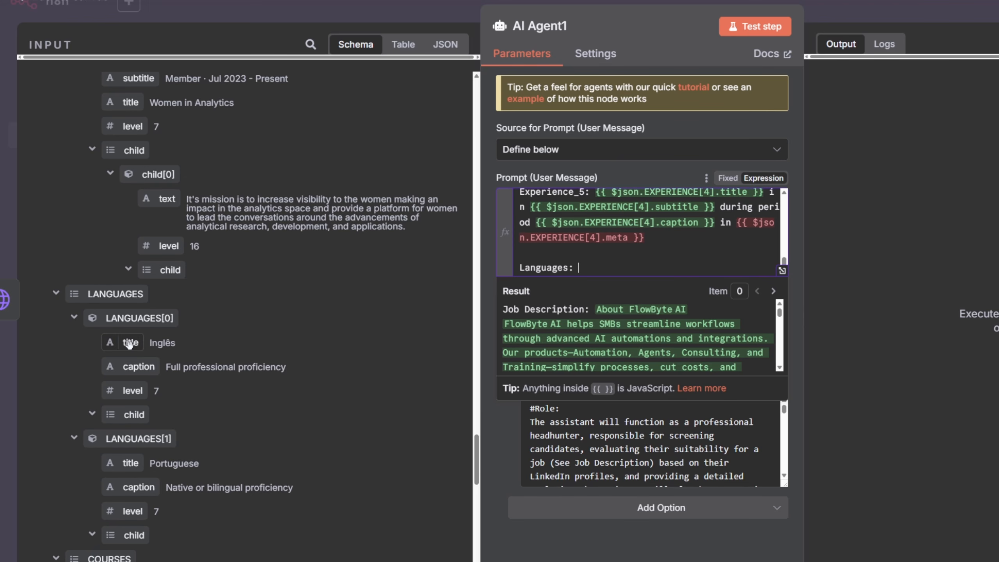
left_click_drag(131, 343, 601, 272)
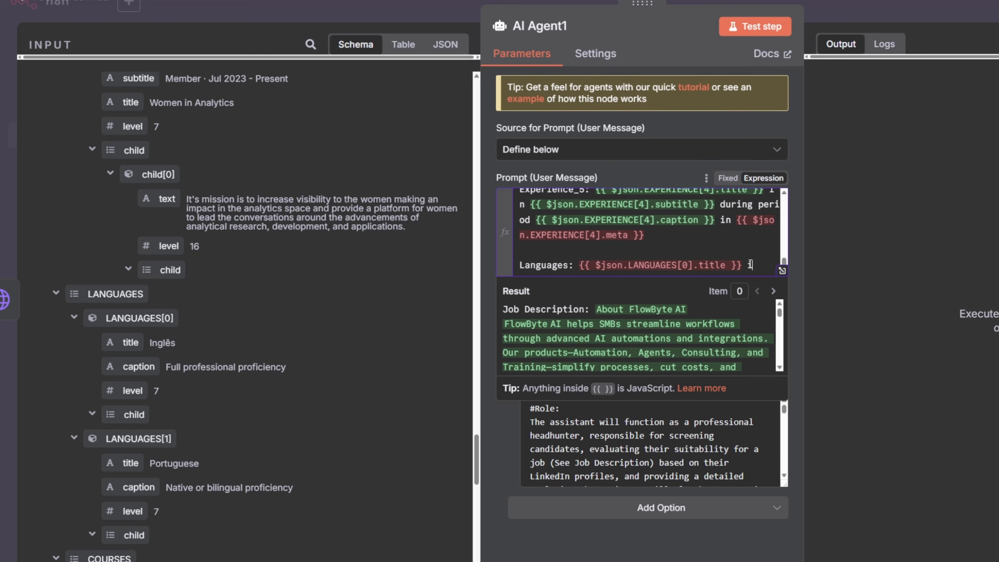
type("in")
left_click_drag(138, 367, 756, 267)
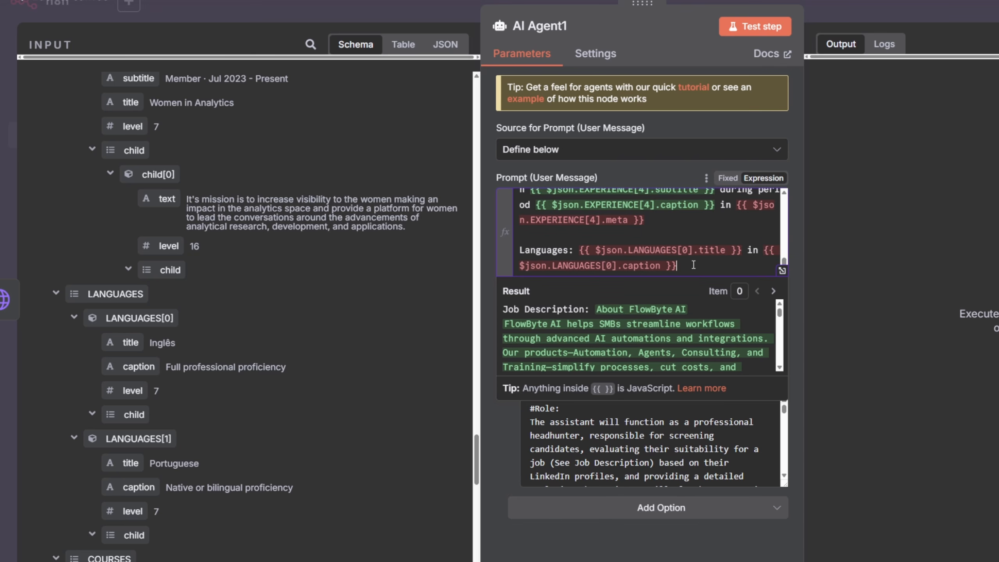
- Move the first language mapping onto its own line numbered '1.' under the Languages heading
key("Return")
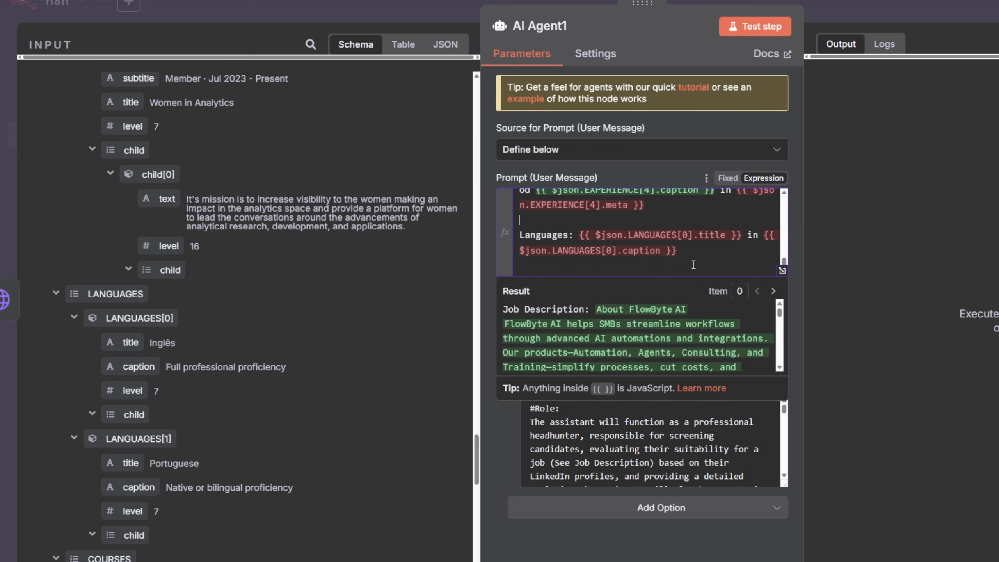
key("Return")
type("1.")
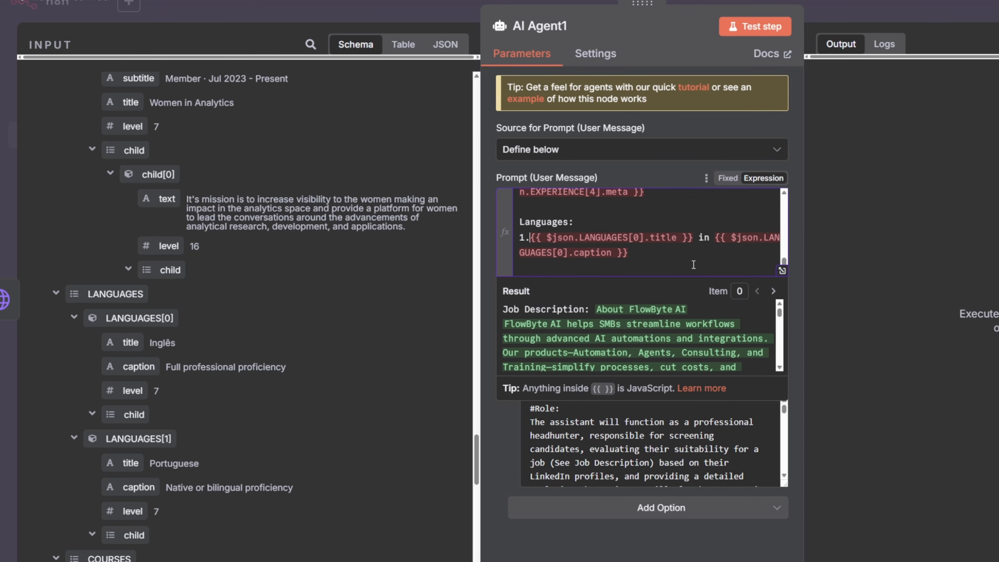
- Add a line '2.' with a copy of the language mapping pointing its title and caption to LANGUAGES[1]
left_click(688, 257)
type("2./")
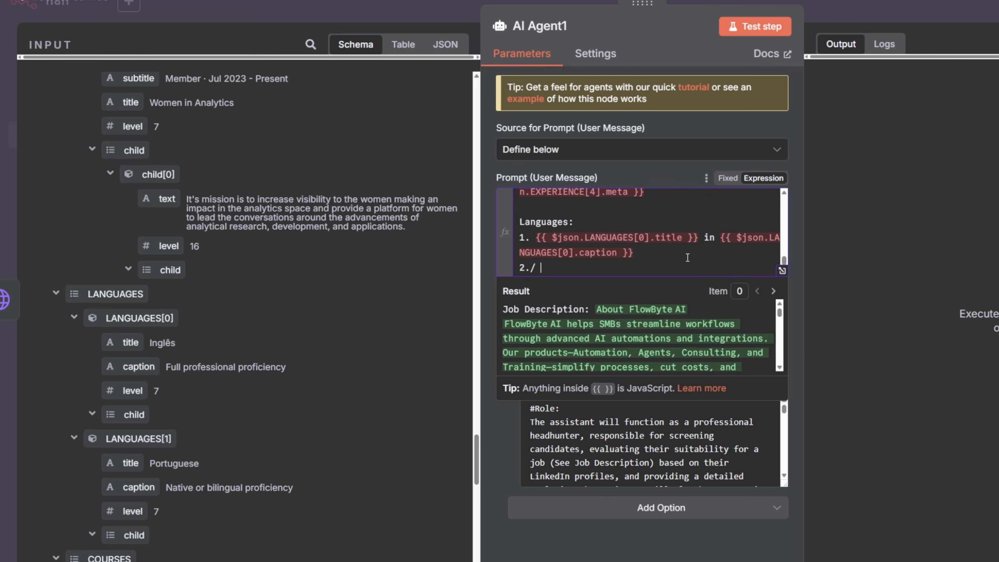
left_click_drag(637, 253, 544, 241)
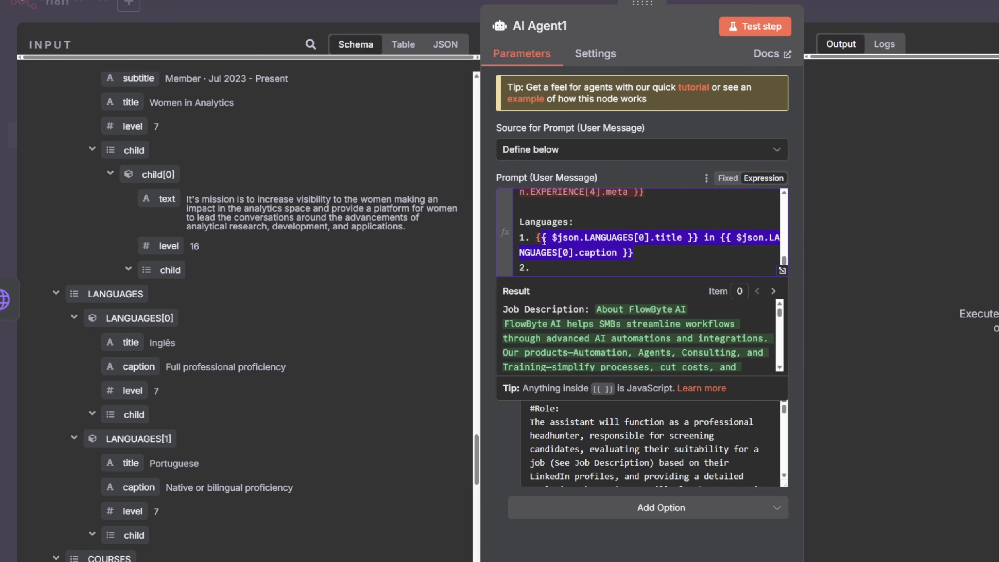
key("ctrl+c")
left_click(558, 261)
key("ctrl+v")
left_click(644, 252)
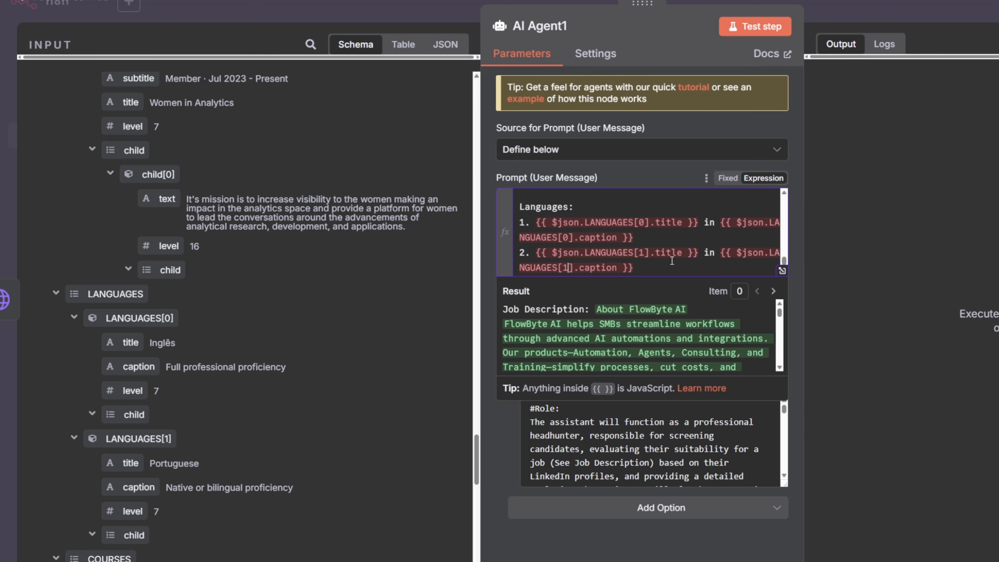
- Scroll through the remaining input schema fields and the prompt's result preview
scroll(219, 370, "down", 2)
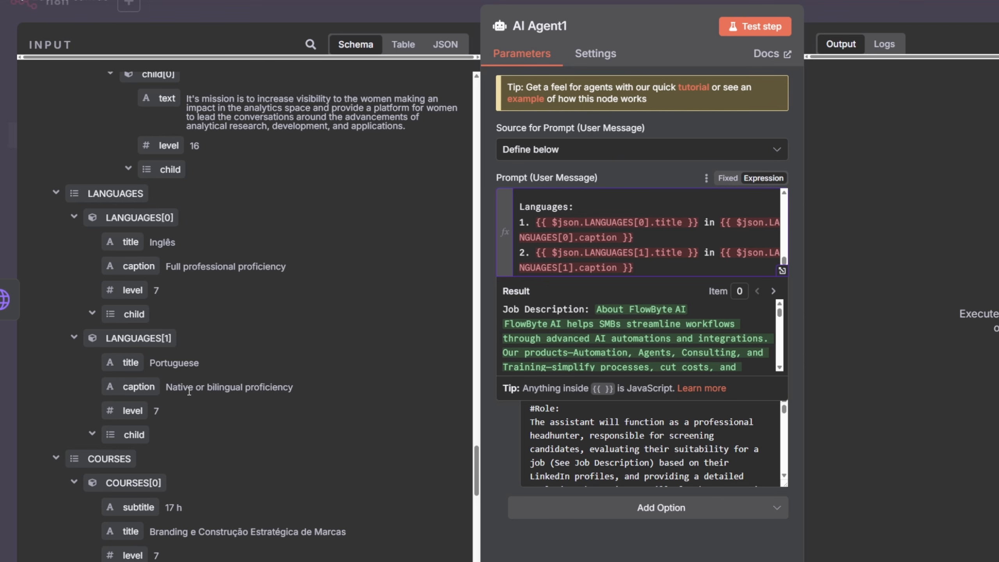
scroll(236, 390, "down", 3)
scroll(146, 418, "down", 5)
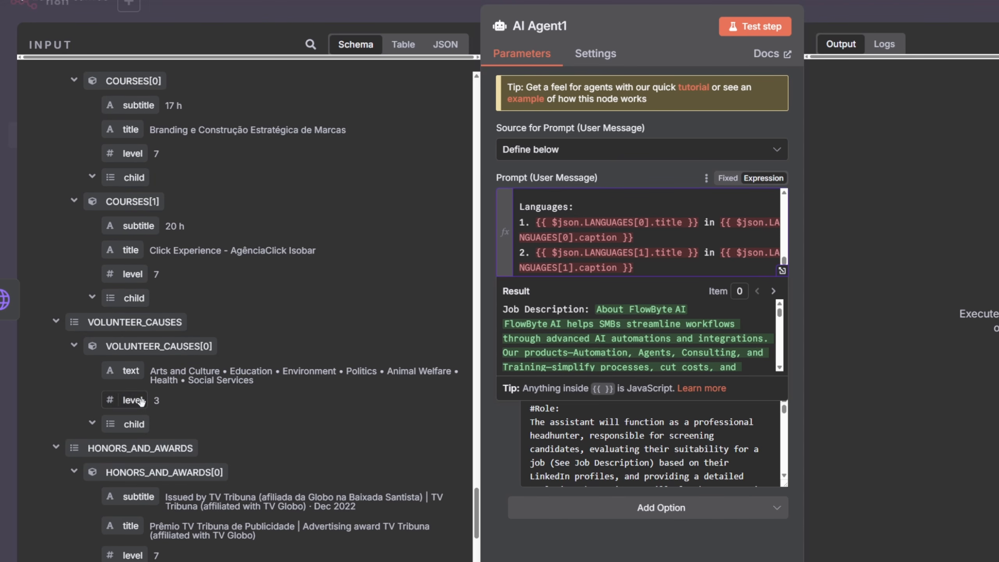
scroll(143, 408, "down", 5)
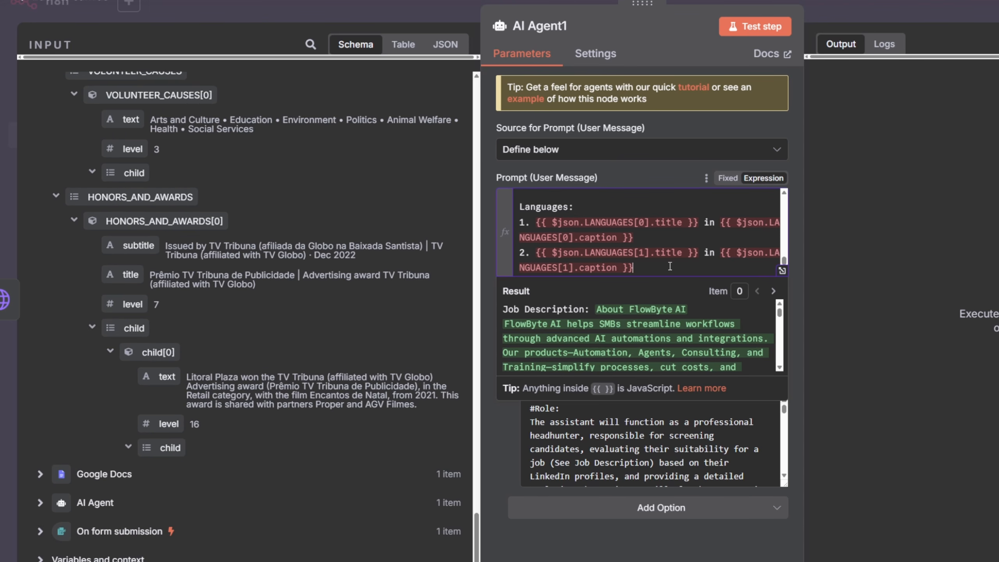
scroll(645, 338, "down", 5)
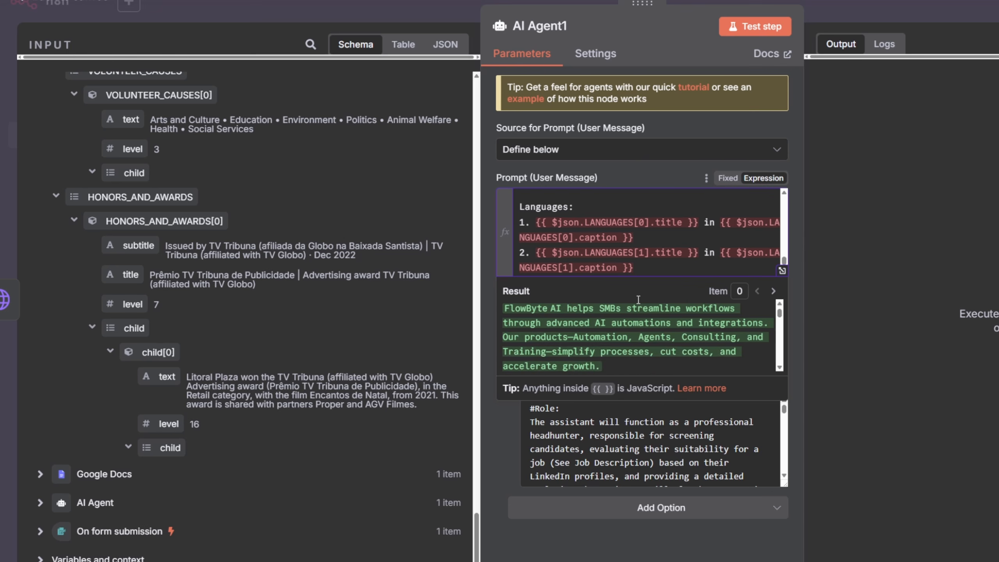
scroll(666, 394, "down", 3)
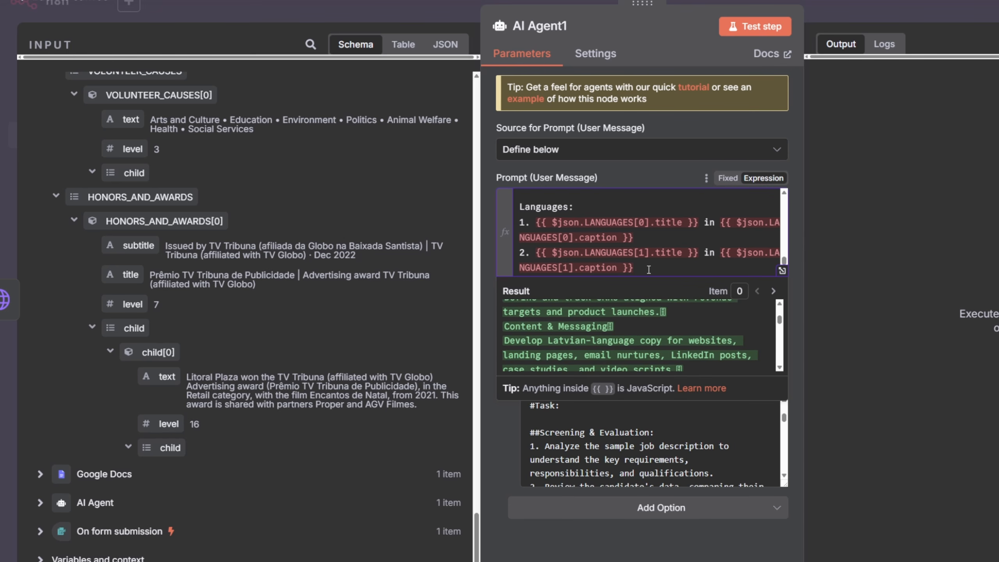
scroll(649, 269, "up", 10)
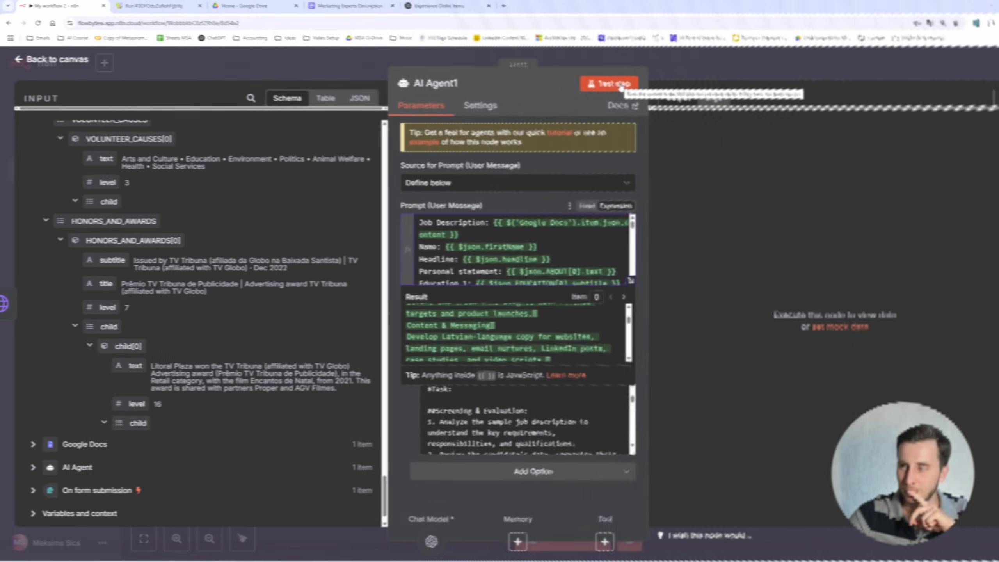
- Try a test run of AI Agent1 on all the scraped profiles
left_click(616, 88)
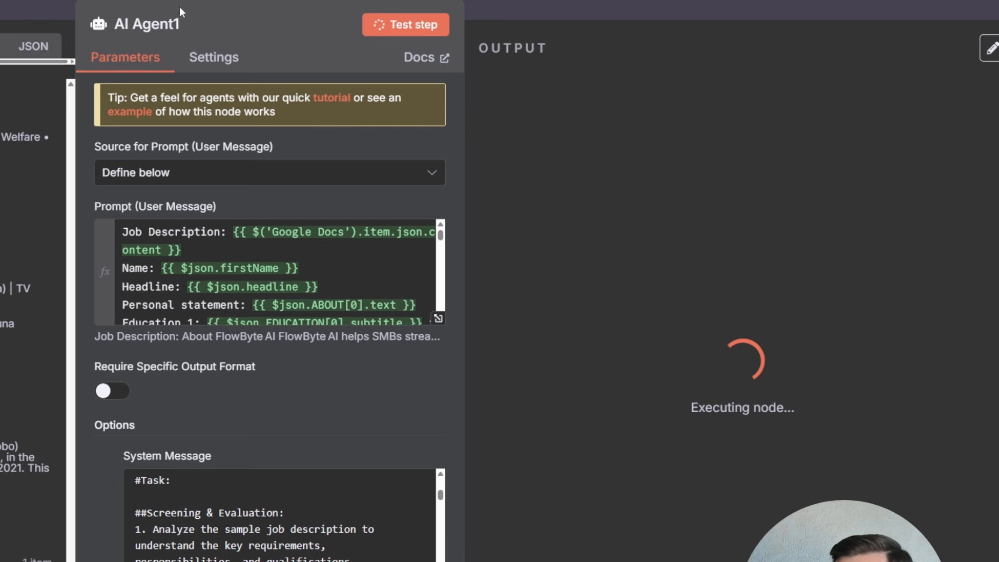
left_click(211, 2)
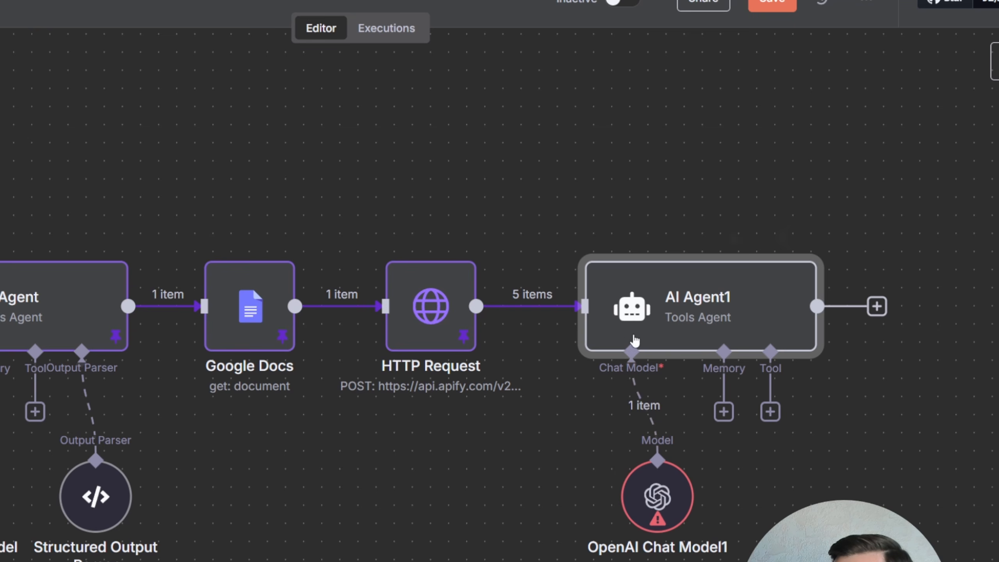
double_click(663, 316)
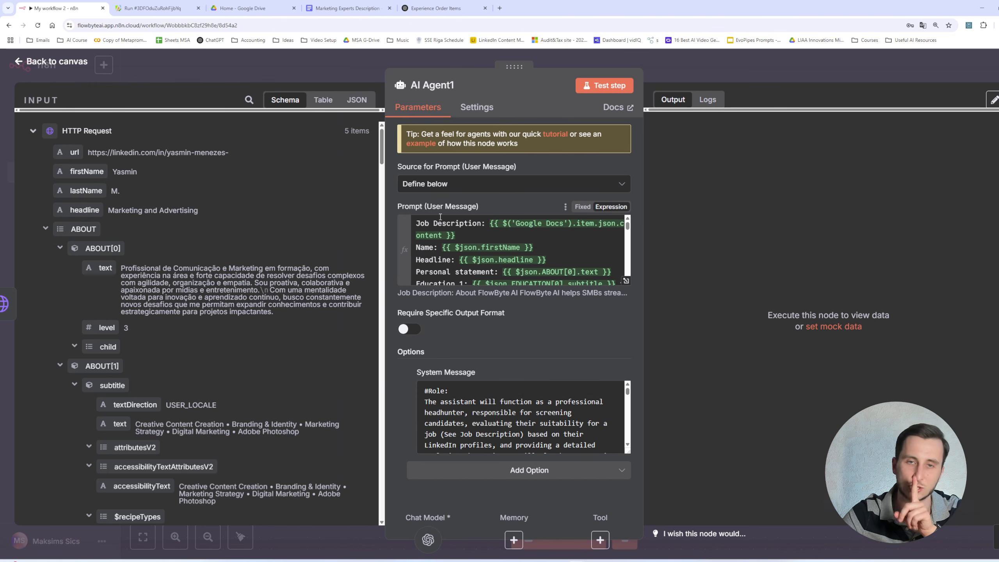
left_click(597, 66)
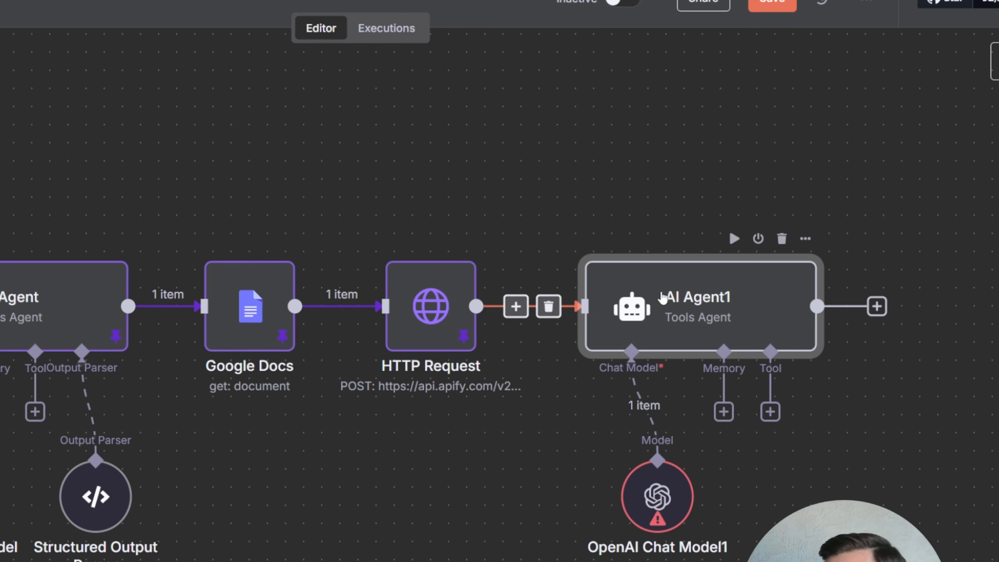
- Insert a Limit node between HTTP Request and AI Agent1 keeping the first 1 item, and test it
left_click_drag(650, 305, 836, 306)
left_click(605, 307)
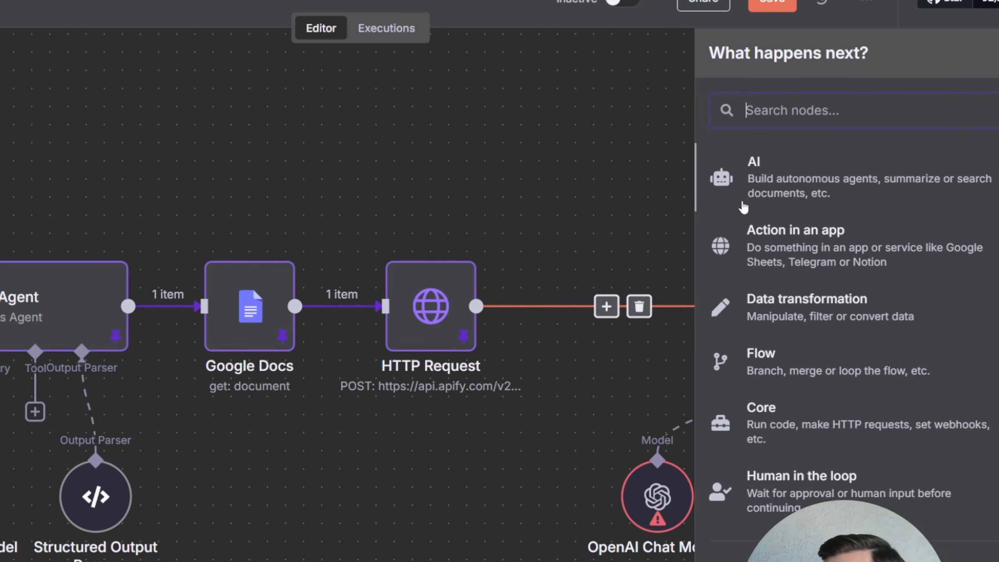
type("limit")
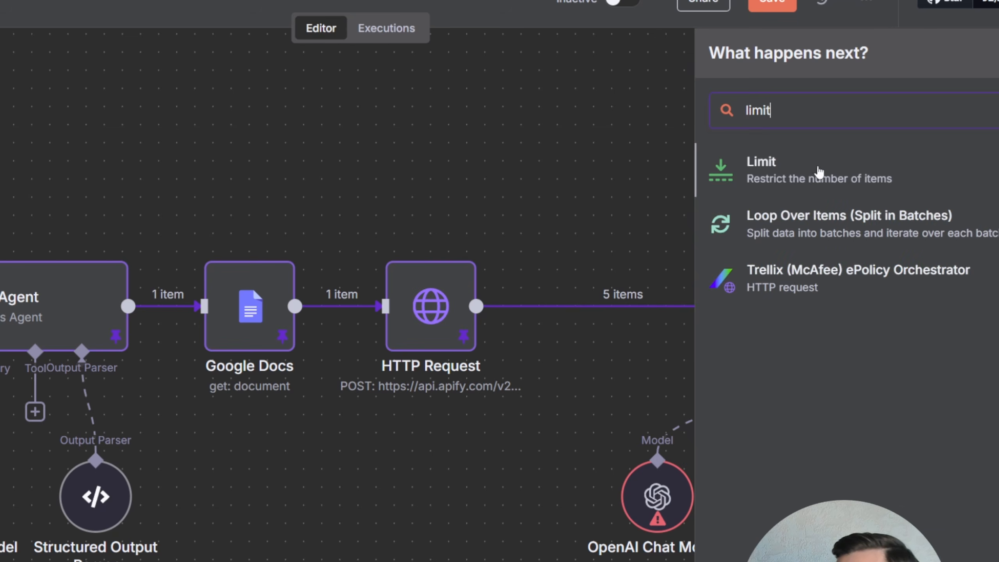
left_click(821, 173)
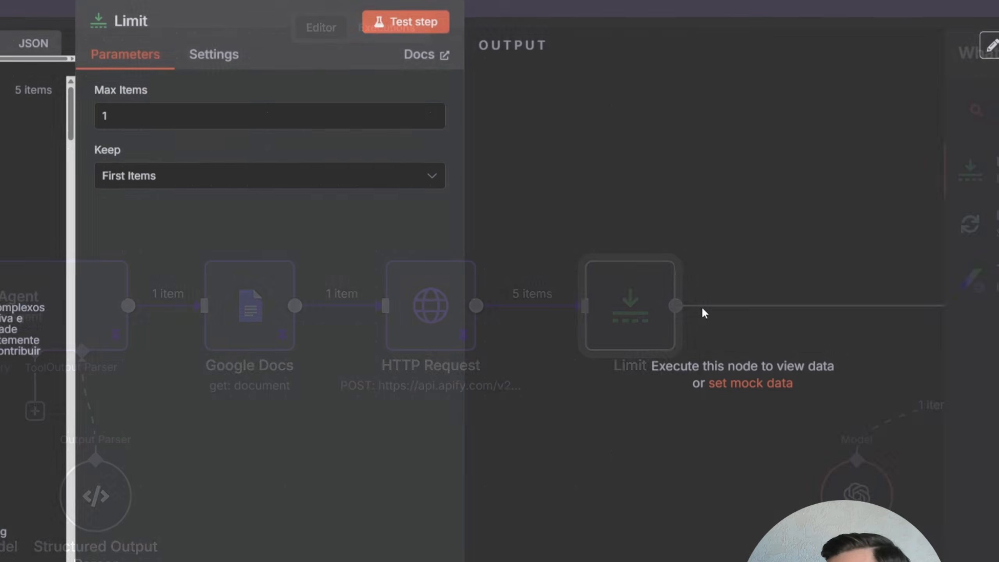
left_click(400, 30)
key("Escape")
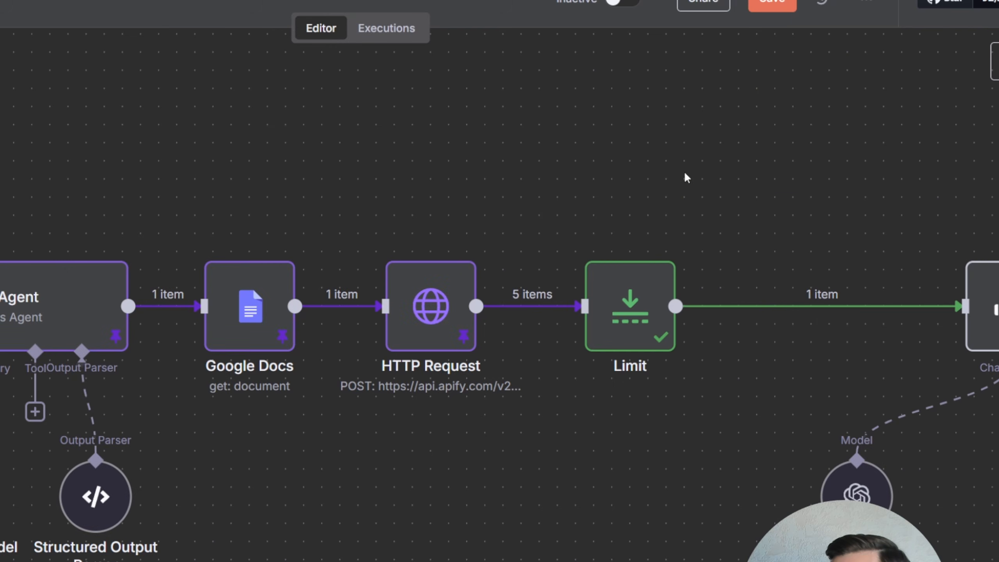
- Test AI Agent1 on the single limited profile and review its evaluation output
scroll(686, 178, "right", 8)
left_click_drag(798, 261, 651, 302)
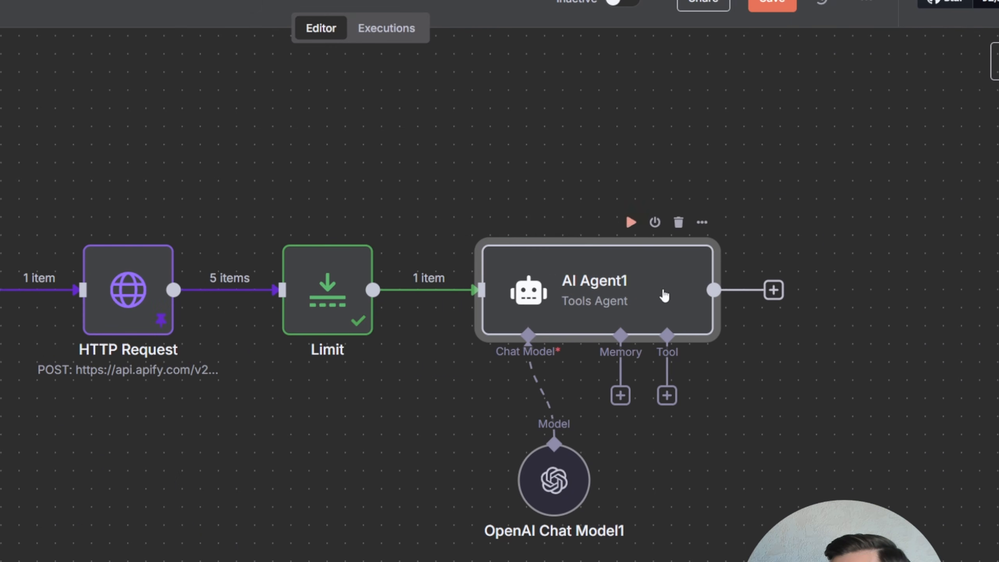
double_click(627, 301)
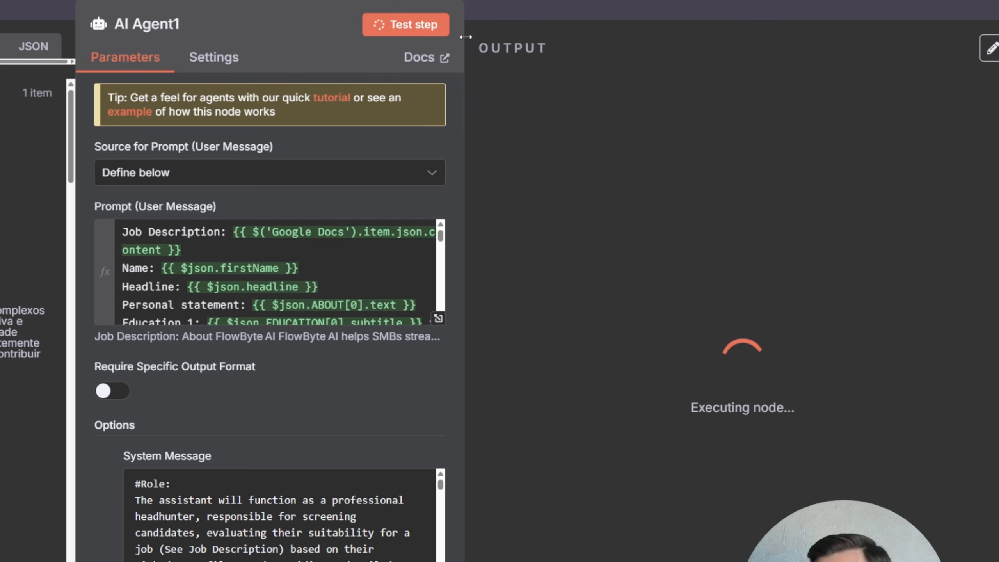
left_click(481, 6)
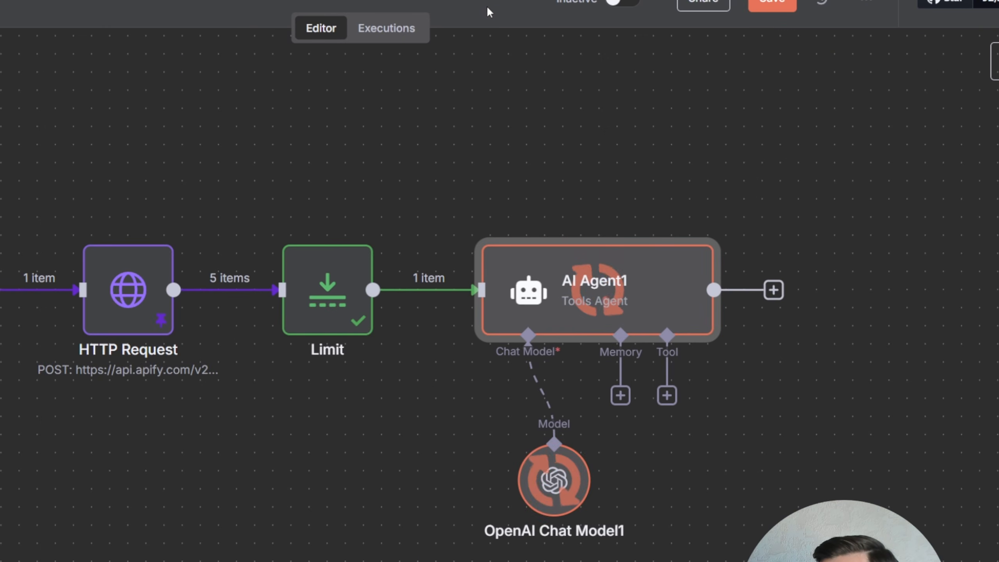
double_click(551, 270)
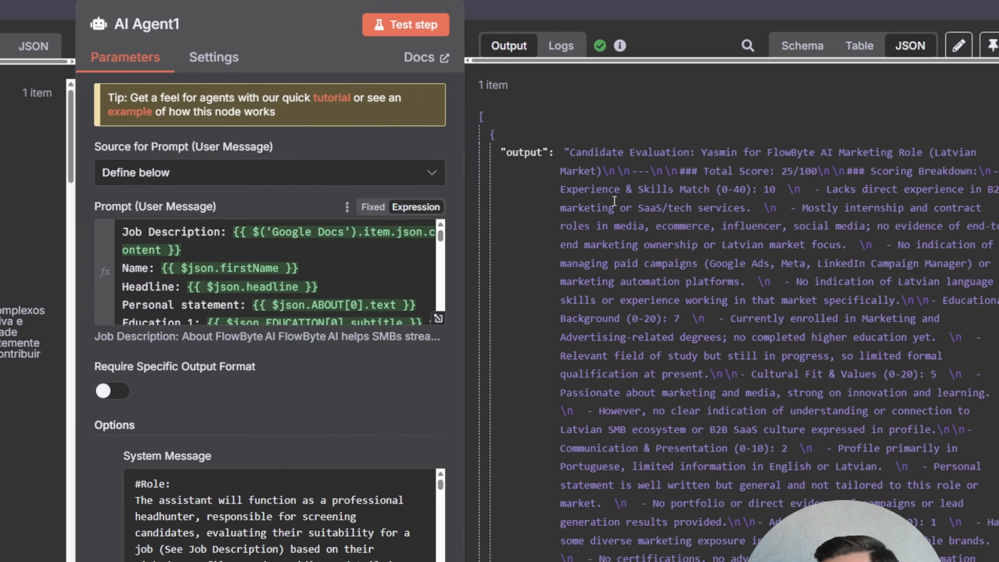
scroll(661, 170, "down", 5)
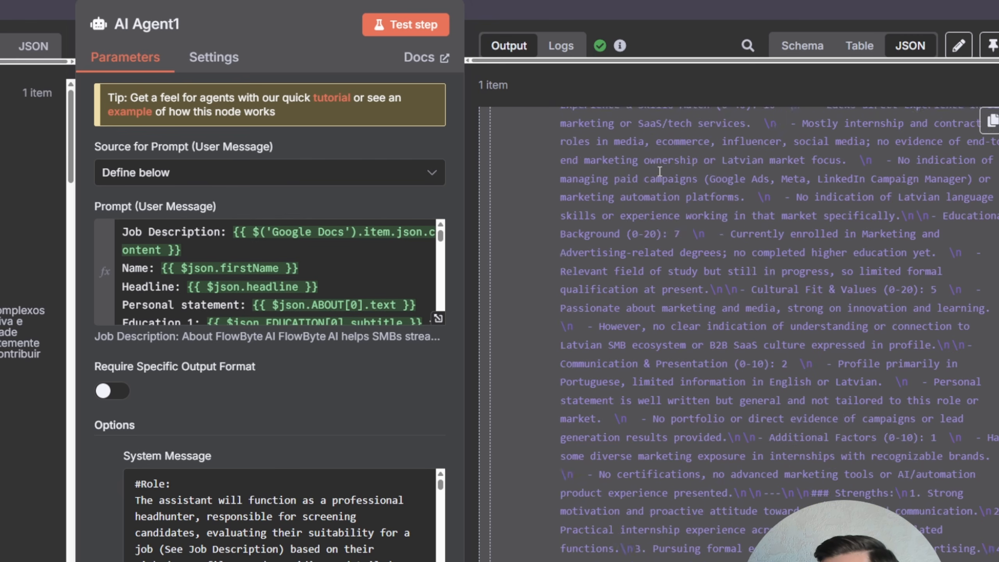
scroll(662, 170, "up", 5)
left_click_drag(507, 153, 545, 154)
left_click(546, 153)
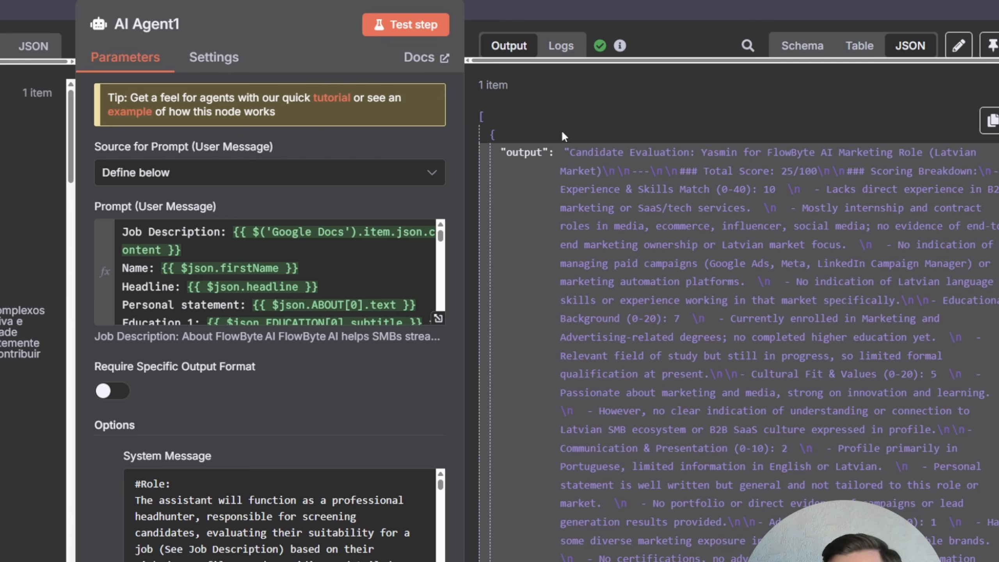
- Enable Require Specific Output Format on AI Agent1 and attach a Structured Output Parser with schema type Define Below
left_click(106, 392)
left_click(202, 431)
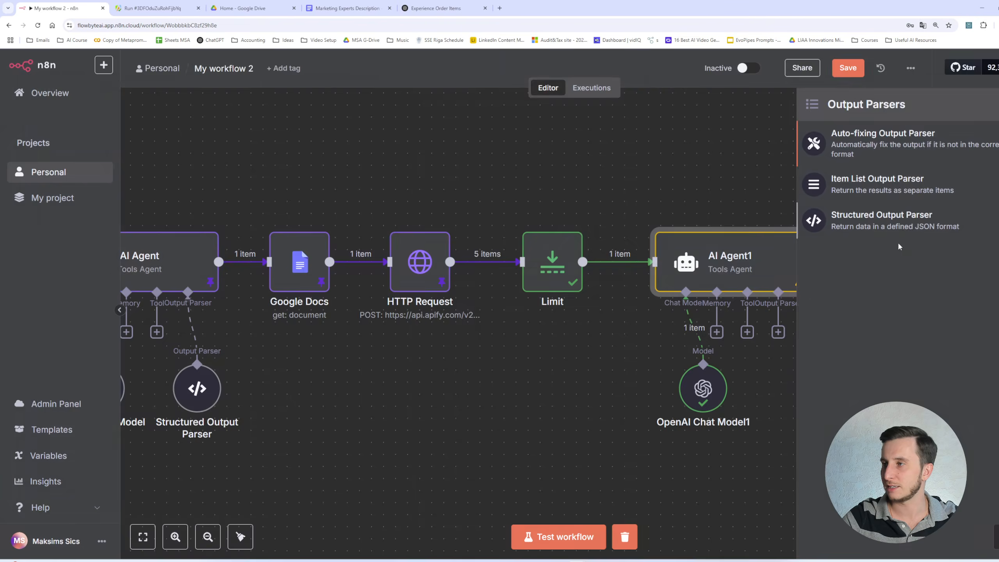
left_click(841, 227)
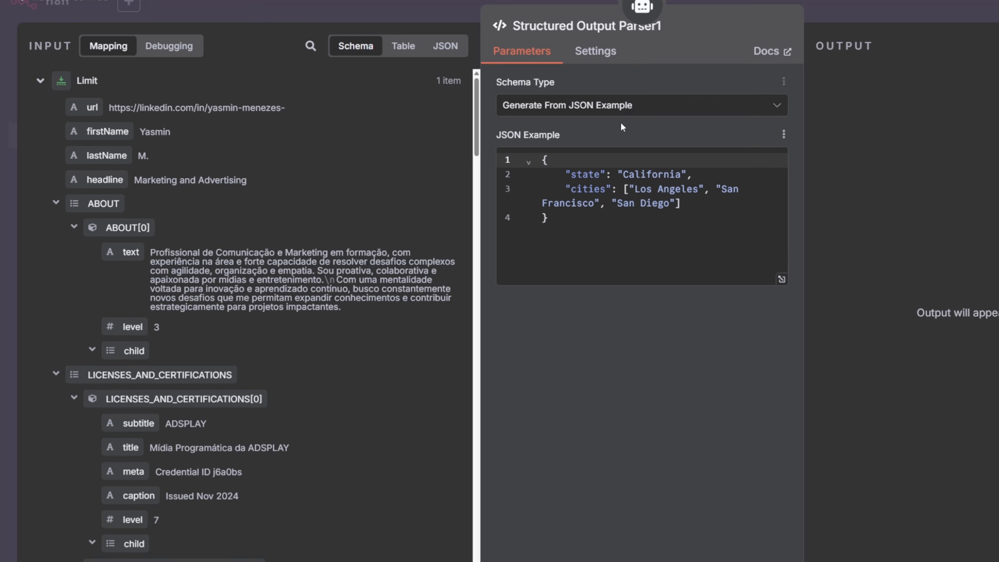
left_click(479, 148)
left_click(600, 186)
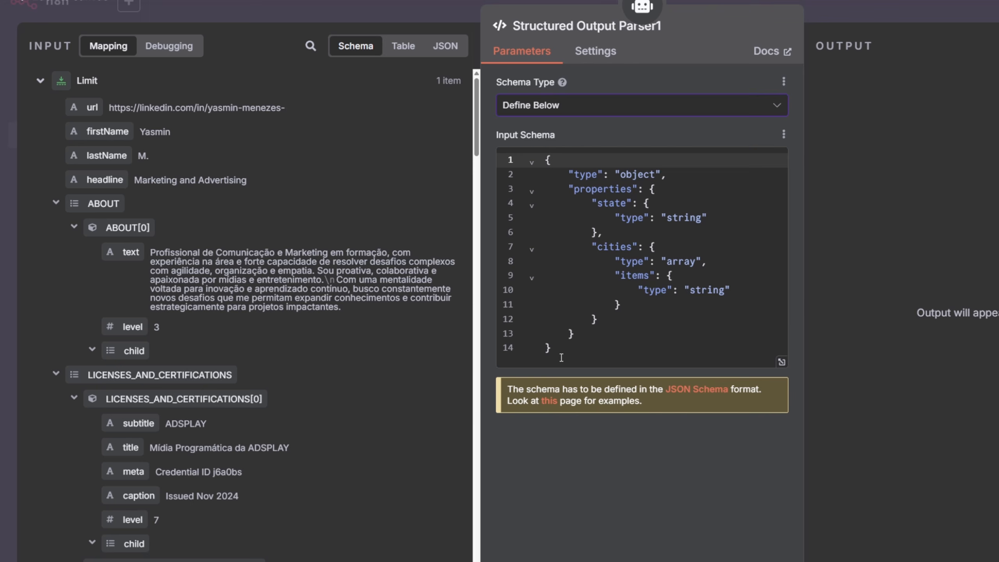
- Replace the example schema with a JSON object starting with empty Name, Score 100 and empty Strengths keys
left_click_drag(561, 357, 542, 148)
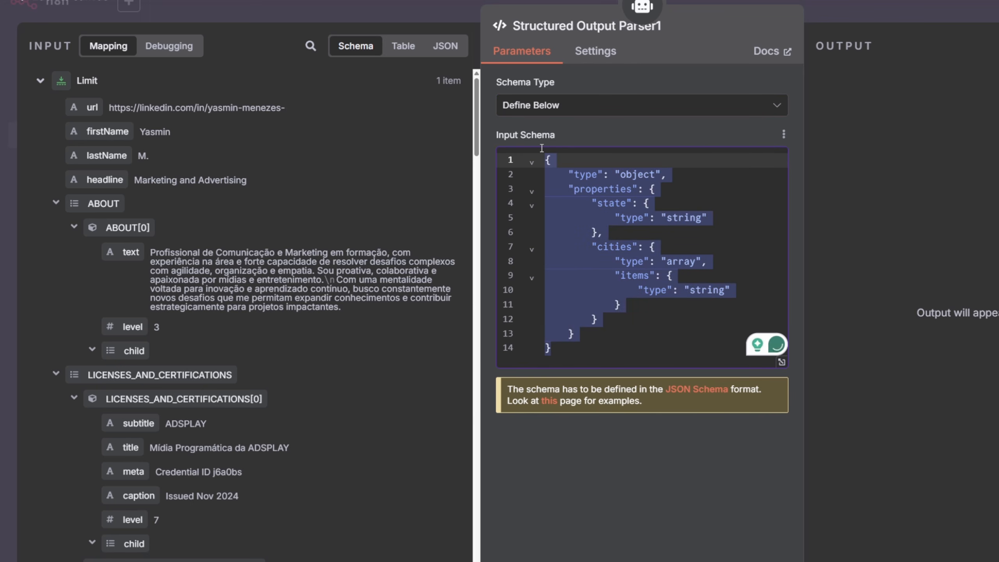
type("{")
key("Return")
type("\"\"")
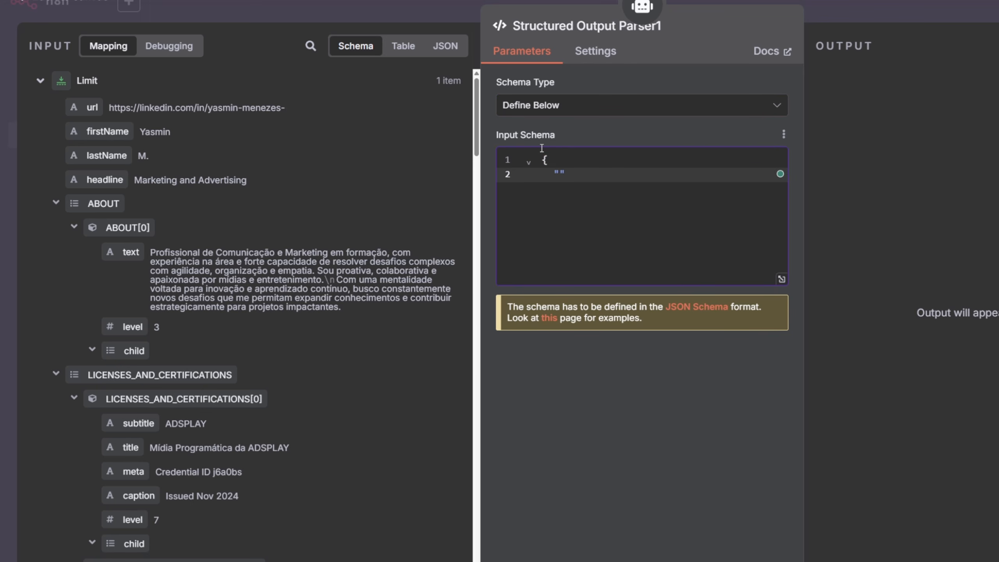
type("NAme,")
key("Return")
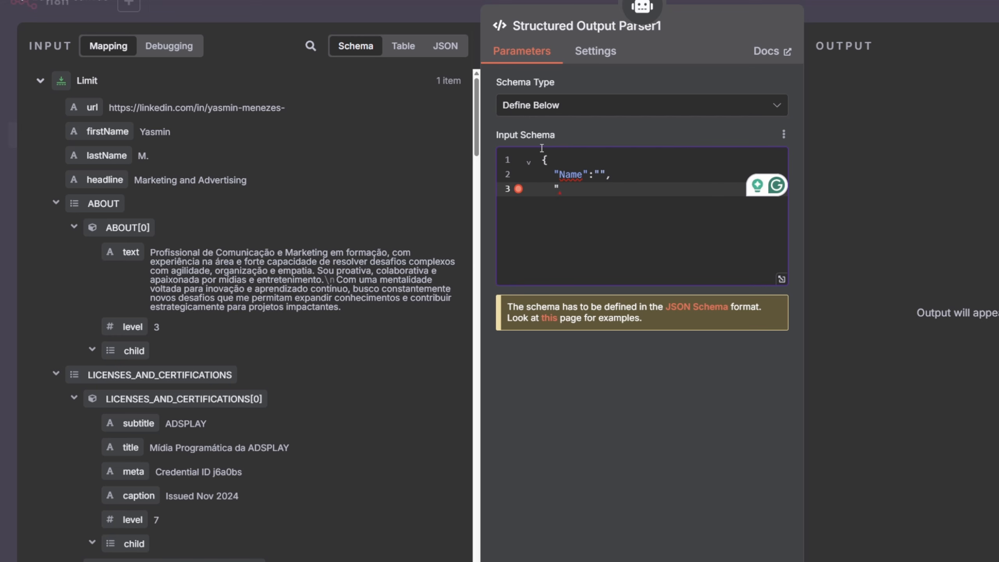
type("Score\"")
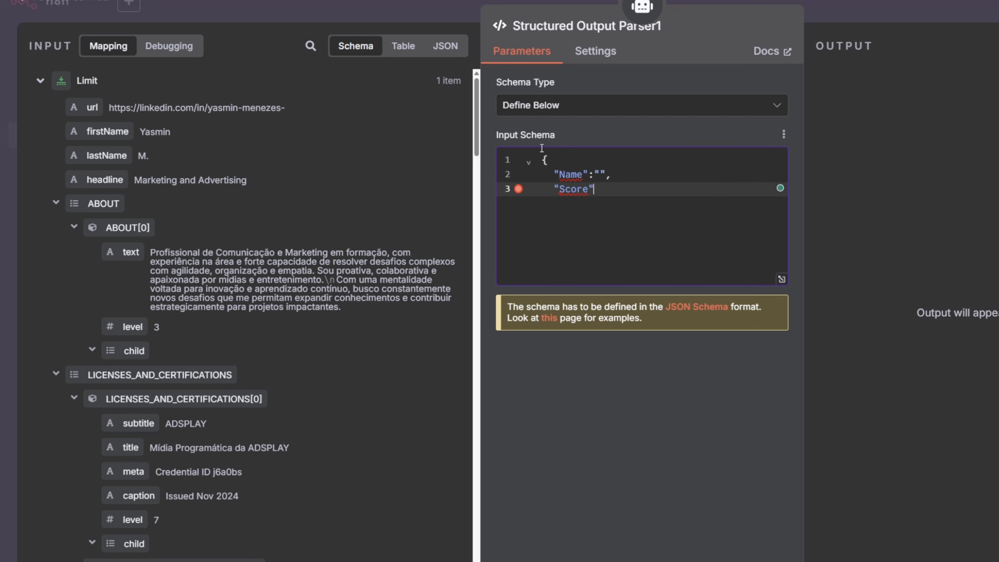
type(":100,")
key("Return")
key("Up")
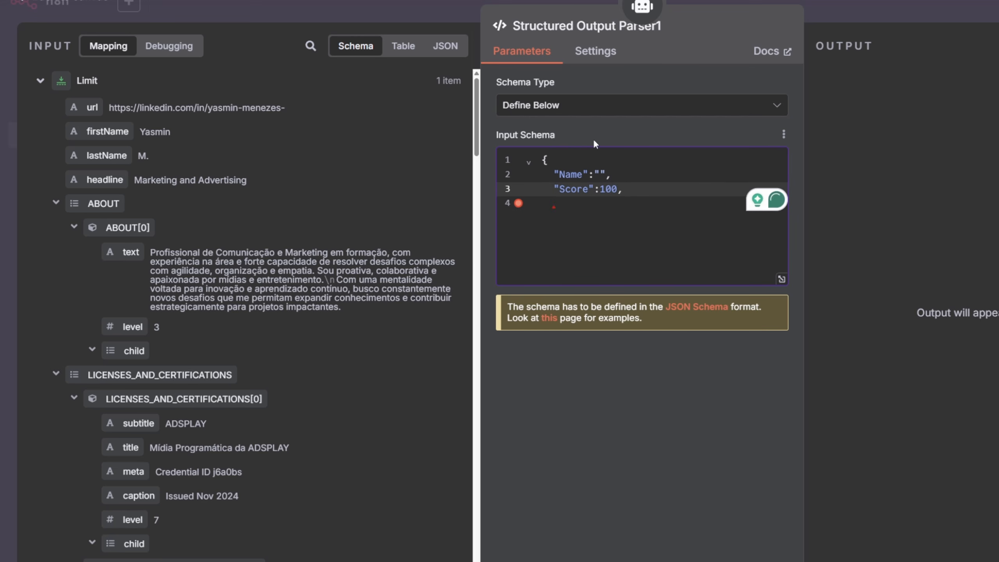
left_click_drag(600, 190, 618, 190)
left_click(618, 190)
left_click(602, 174)
left_click(558, 203)
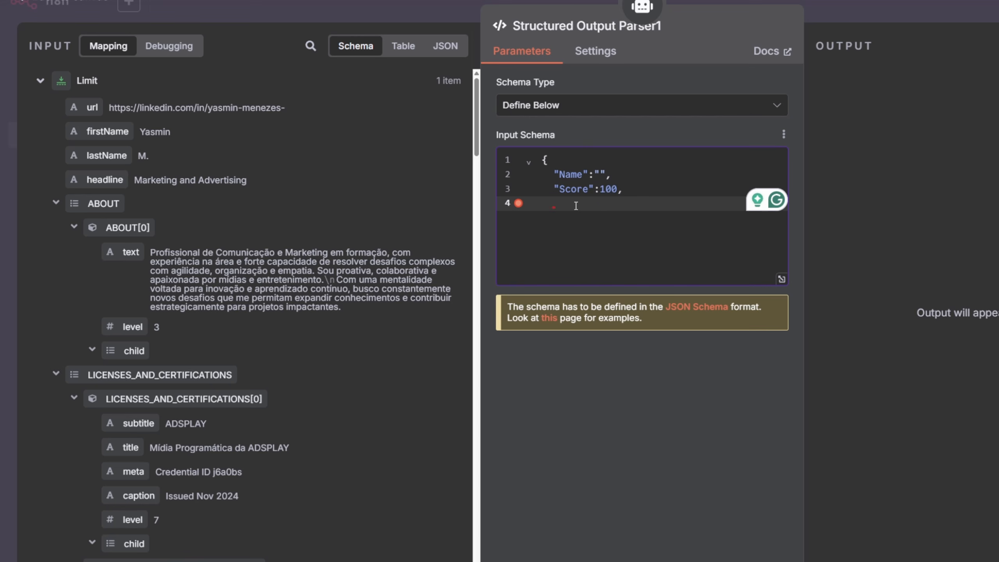
type("\"")
type("Ster")
type("ength")
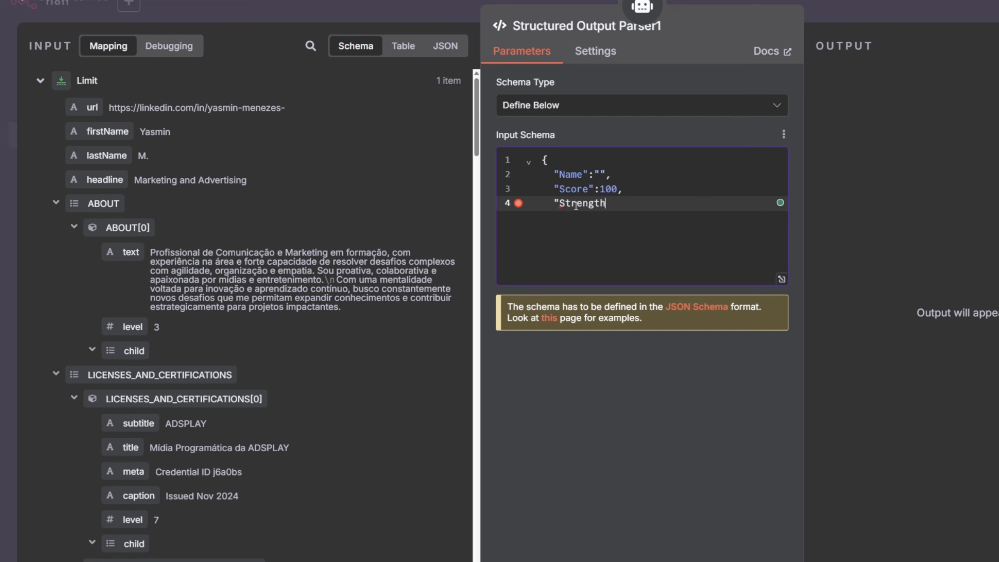
type("s\":\"\",")
key("Return")
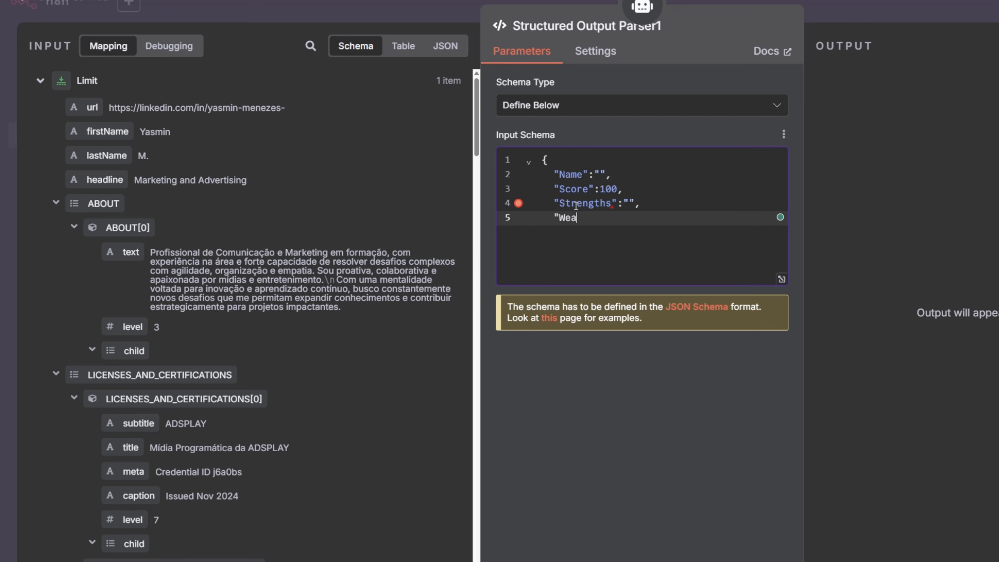
- Add empty Weaknesses, Risks, Opportunities and Summary keys to the schema and close the object
type("\"Weaknesses\"")
type(":\"\",")
key("Return")
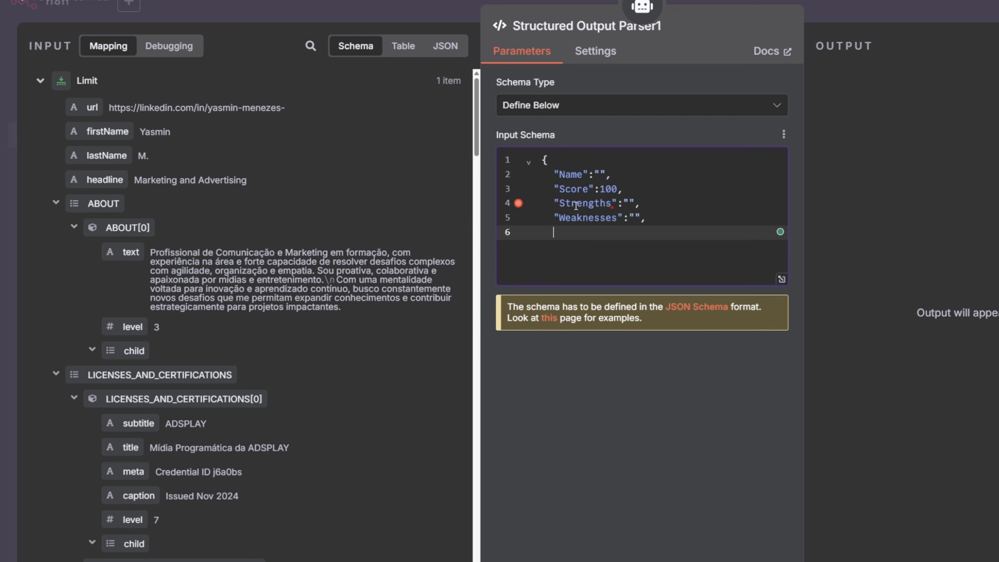
type("\"Risks\":\"\",")
key("Return")
type("\"Oppo")
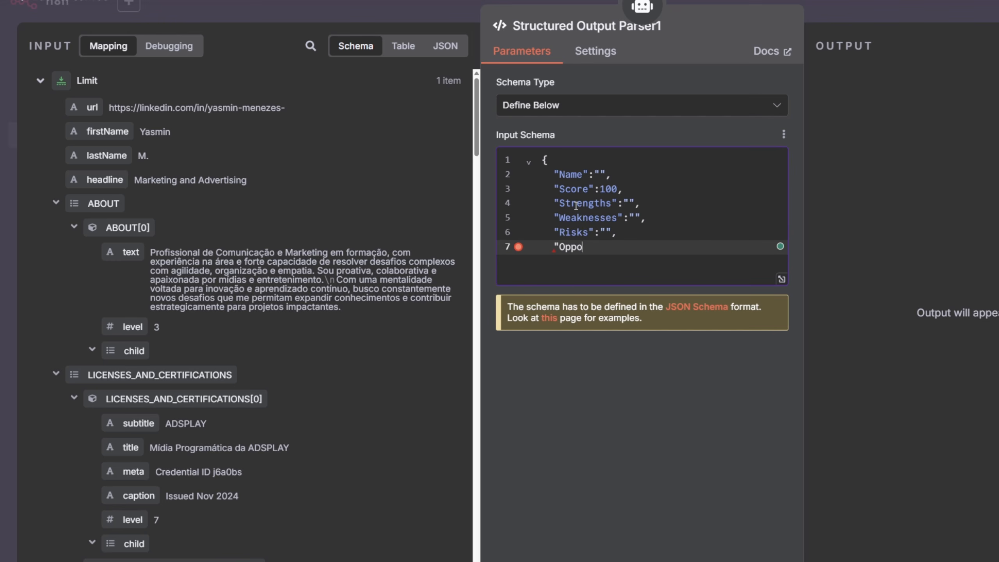
type("rtunities\":")
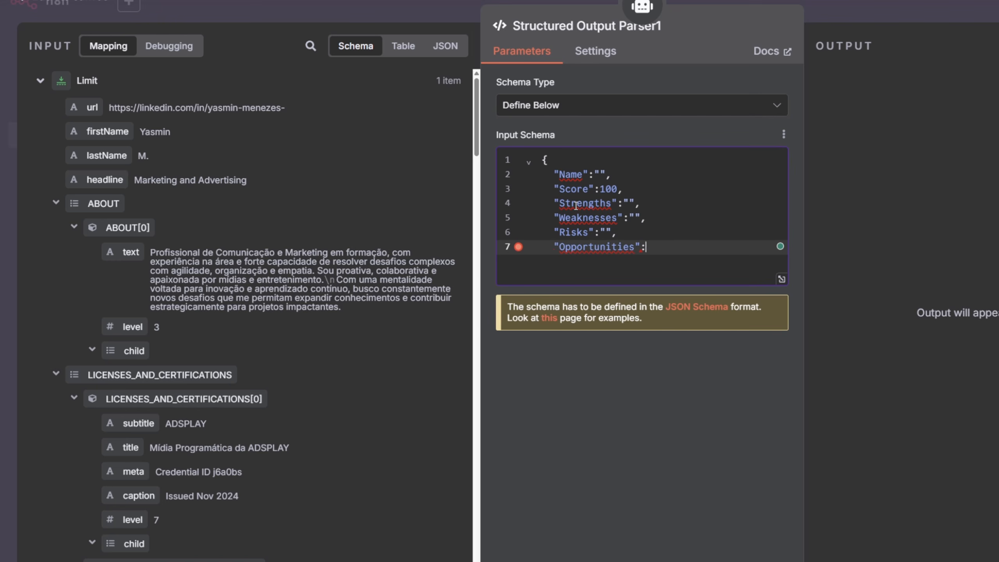
type("\"\",")
key("Return")
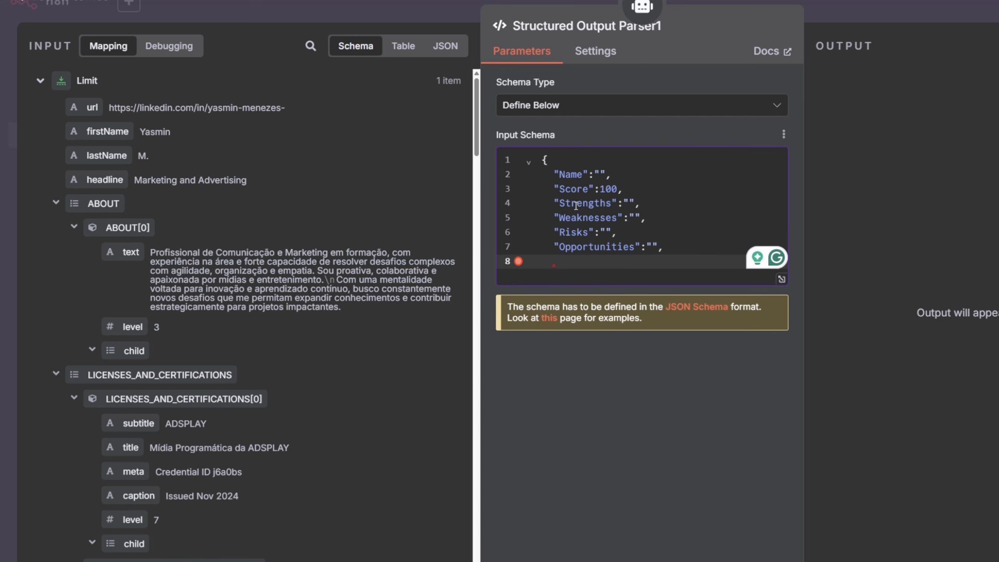
type("\"Summary:\"\"")
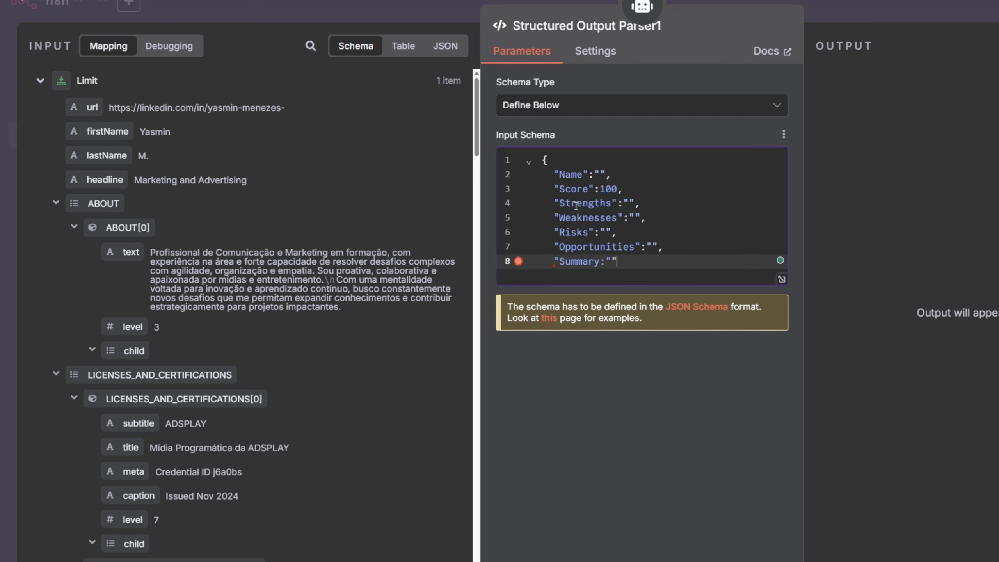
key("BackSpace")
key("BackSpace")
key("BackSpace")
type("\"")
key("Return")
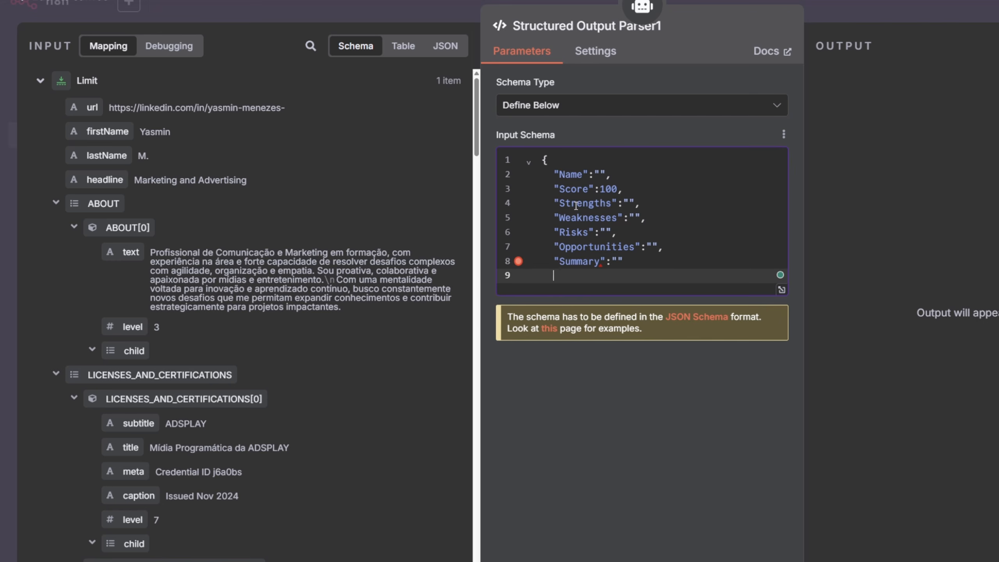
type("}")
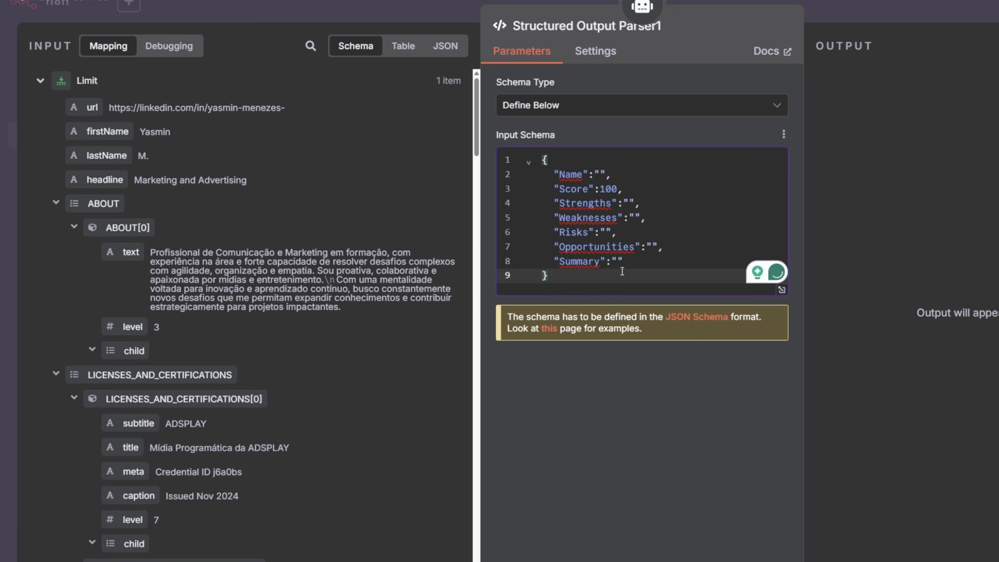
- Return to AI Agent1 and review its structured test output
left_click(582, 261)
left_click(616, 261)
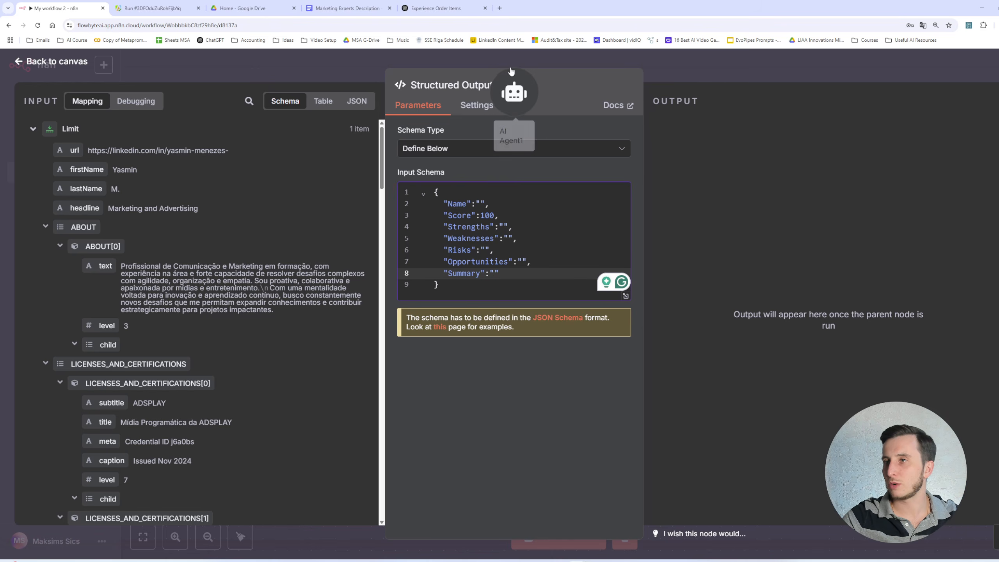
left_click(642, 6)
left_click(604, 86)
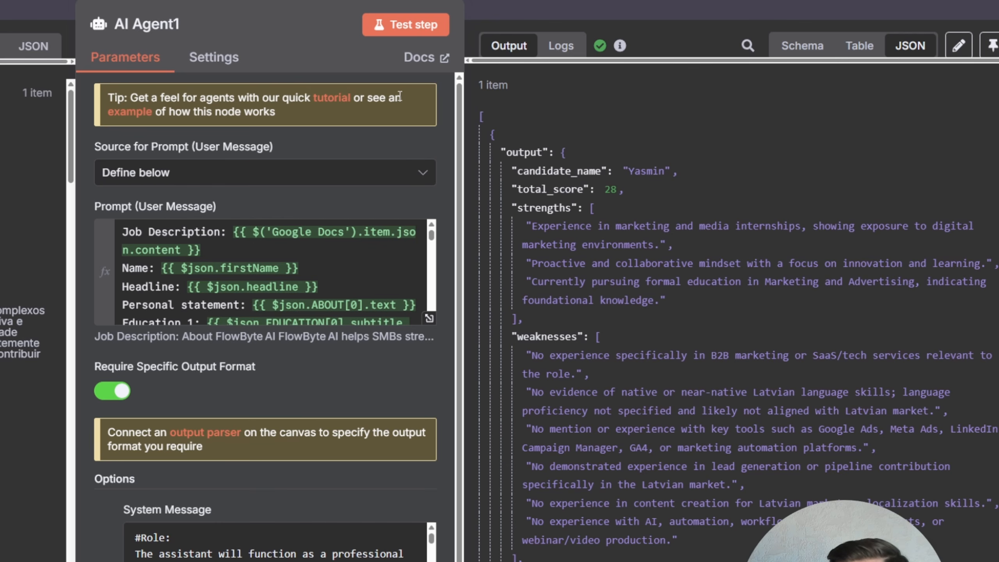
left_click_drag(604, 190, 629, 187)
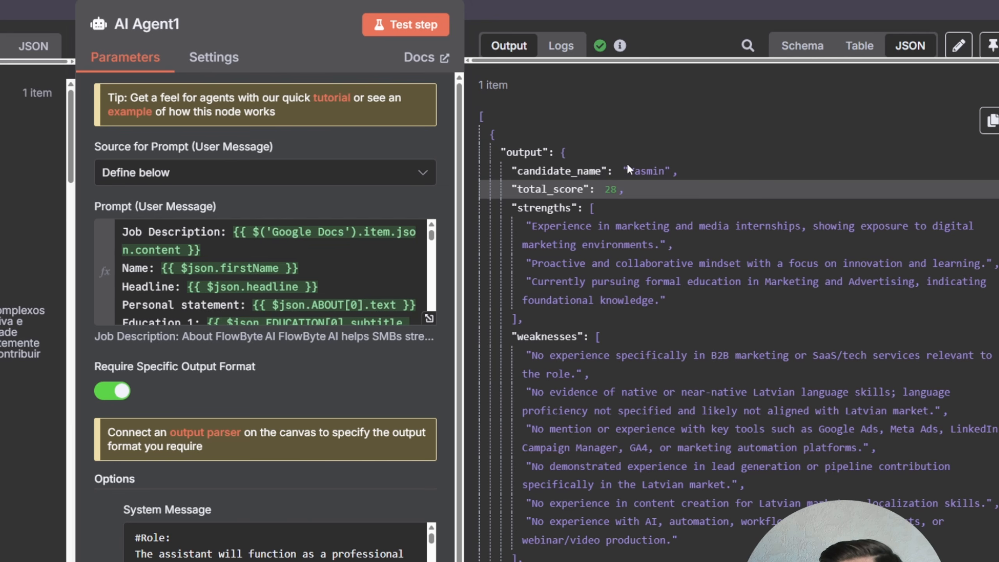
- Scroll through the candidate's scored output fields and close AI Agent1 back to the workflow canvas
scroll(647, 184, "down", 2)
left_click_drag(605, 134, 547, 148)
scroll(582, 277, "down", 5)
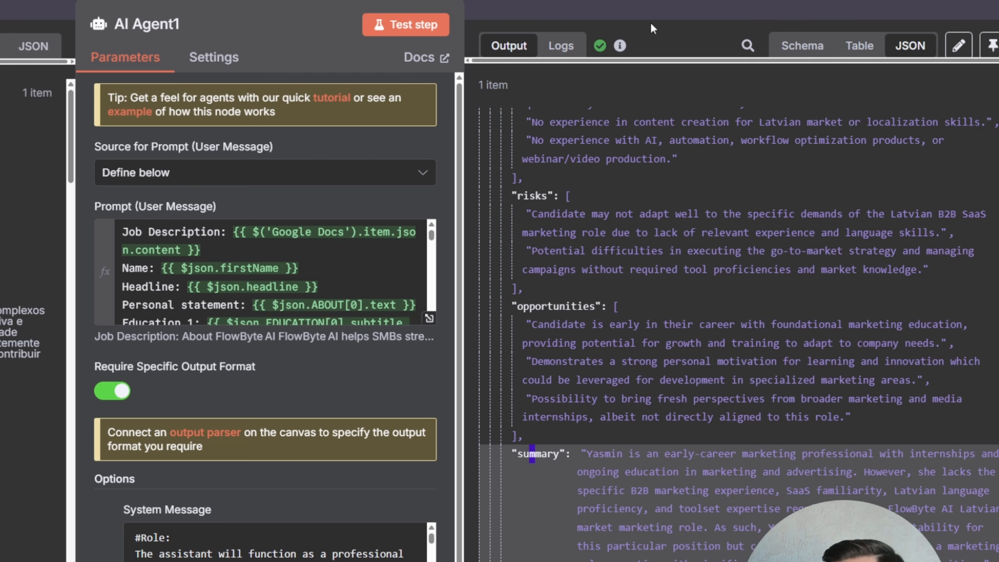
left_click(991, 46)
left_click(919, 10)
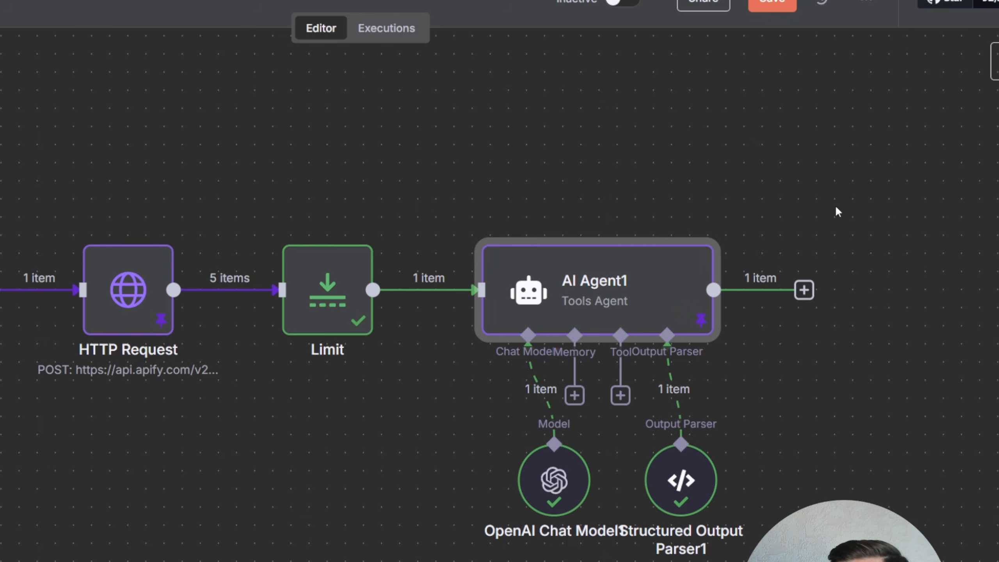
- Open the add-next-node panel after AI Agent1, then switch to Excel and open the Headhunting assistant workbook
left_click_drag(881, 283, 380, 238)
left_click(303, 247)
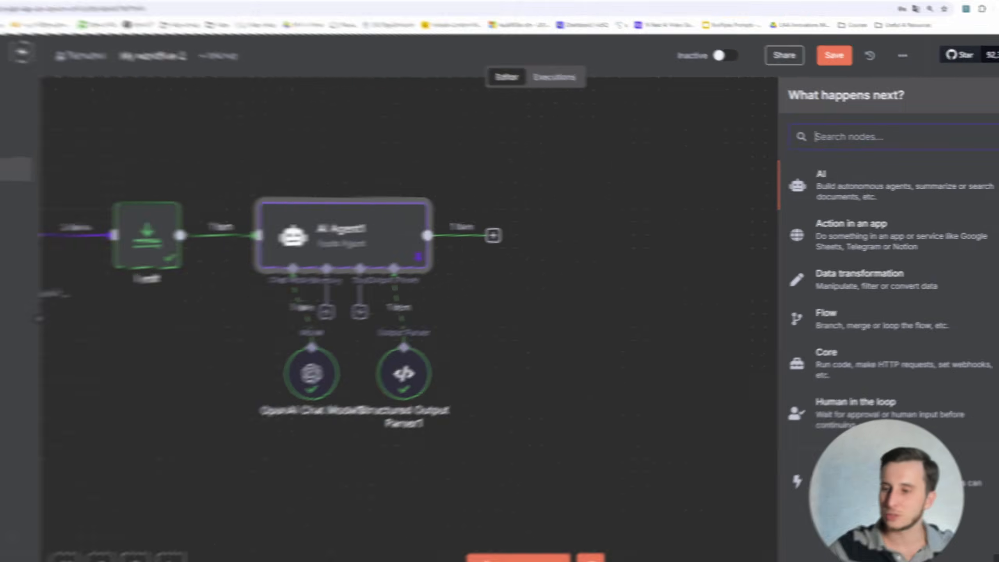
key("super")
type("wor")
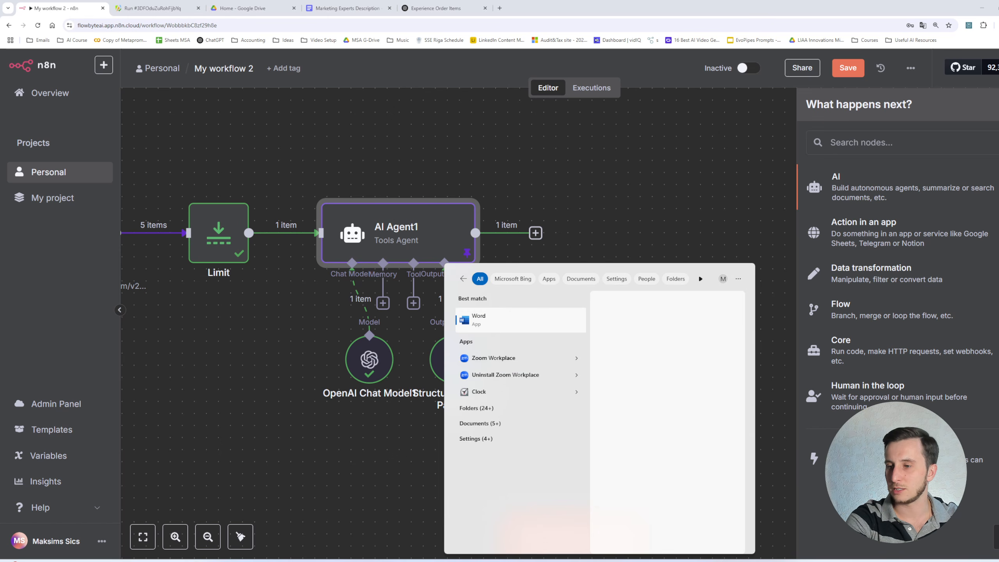
key("BackSpace")
key("BackSpace")
key("BackSpace")
type("excel")
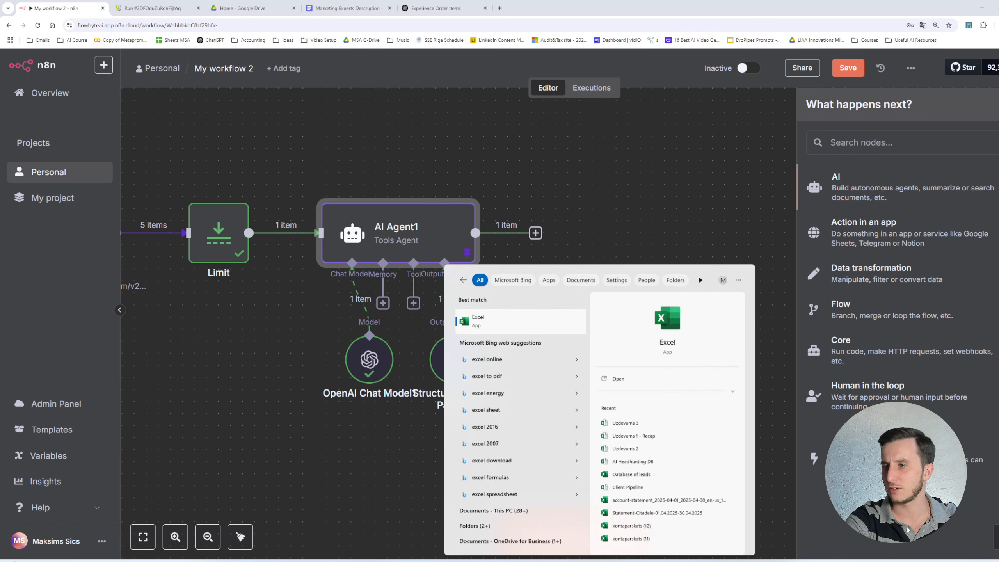
left_click(476, 318)
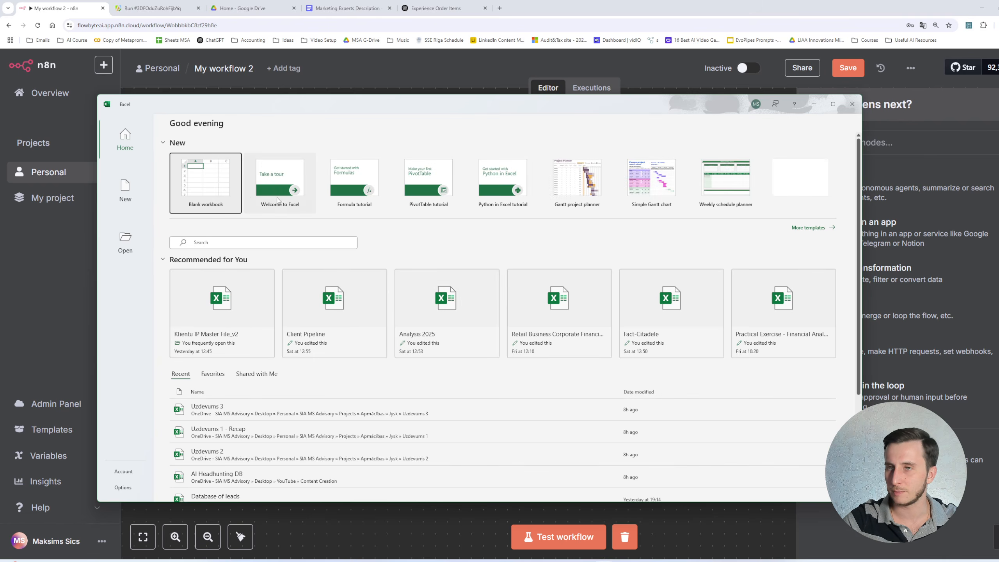
left_click(205, 183)
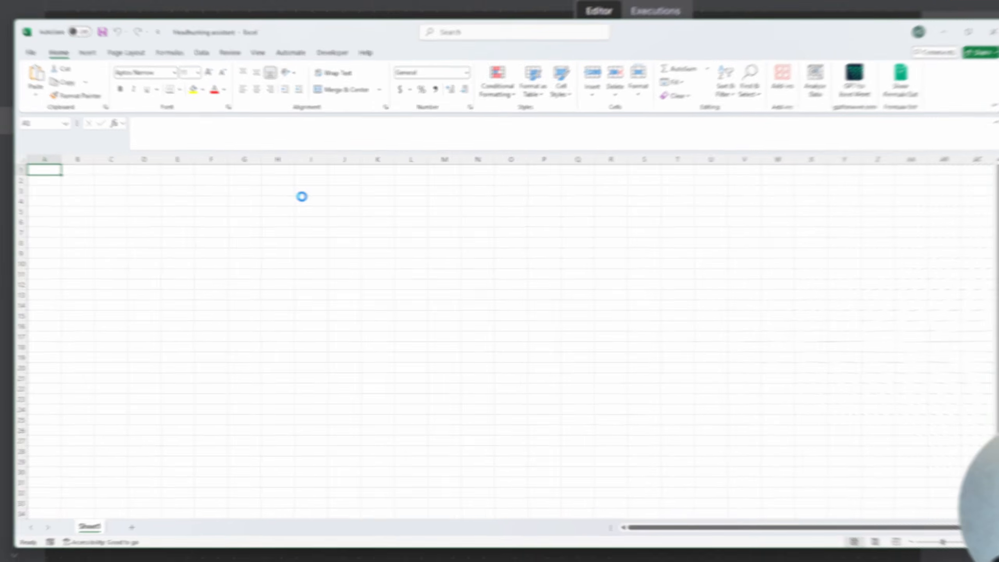
- Enter the column headers Name, Score and Summary across row 1 of the sheet
type("Name")
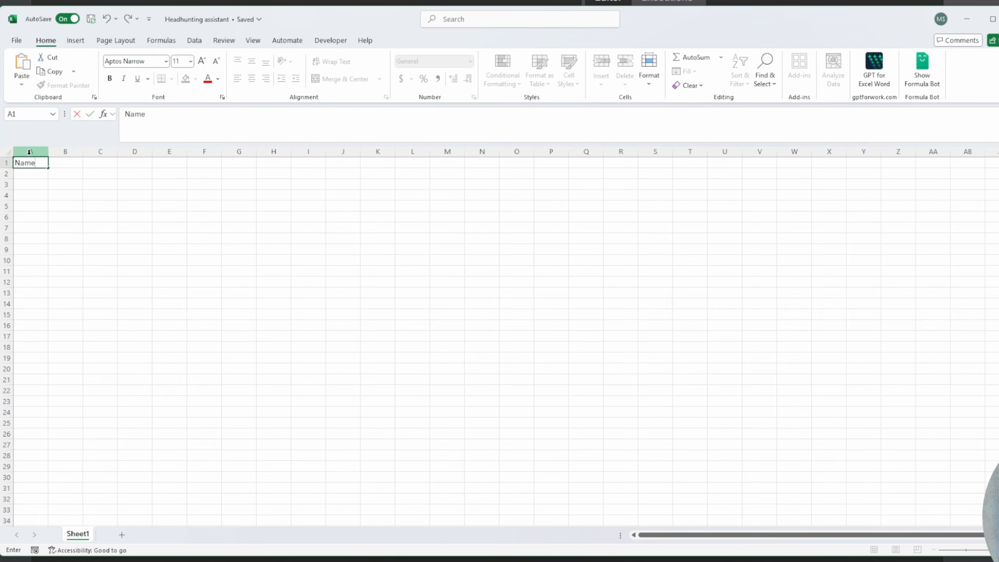
key("Tab")
type("Summary")
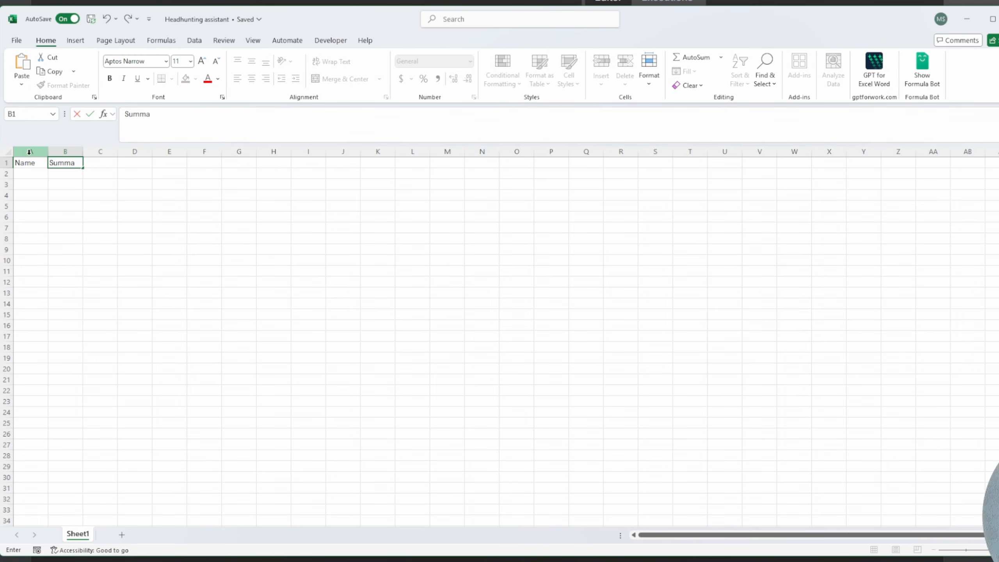
key("Return")
type("S")
key("Up")
type("Sc")
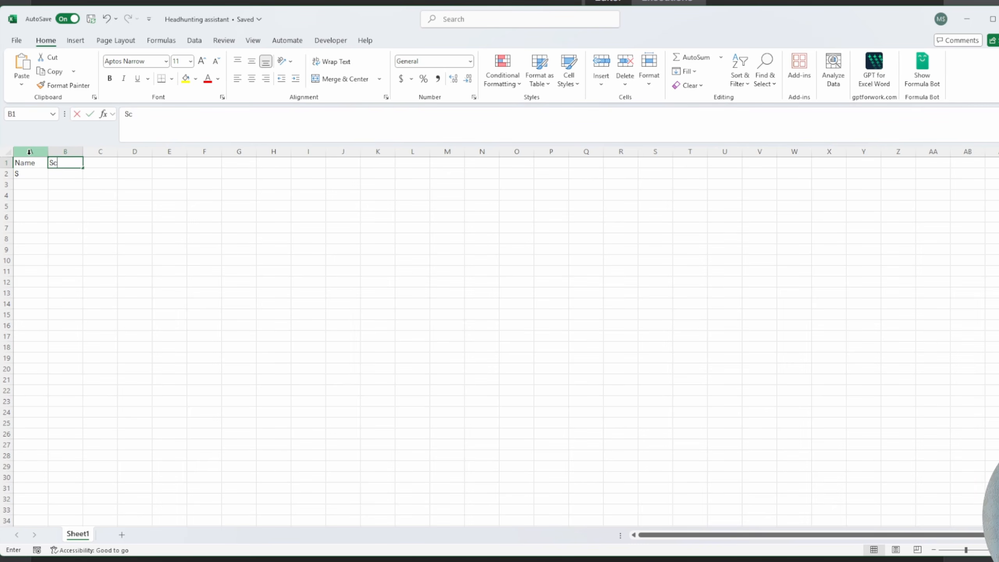
type("ore")
key("Tab")
type("Summary")
key("Tab")
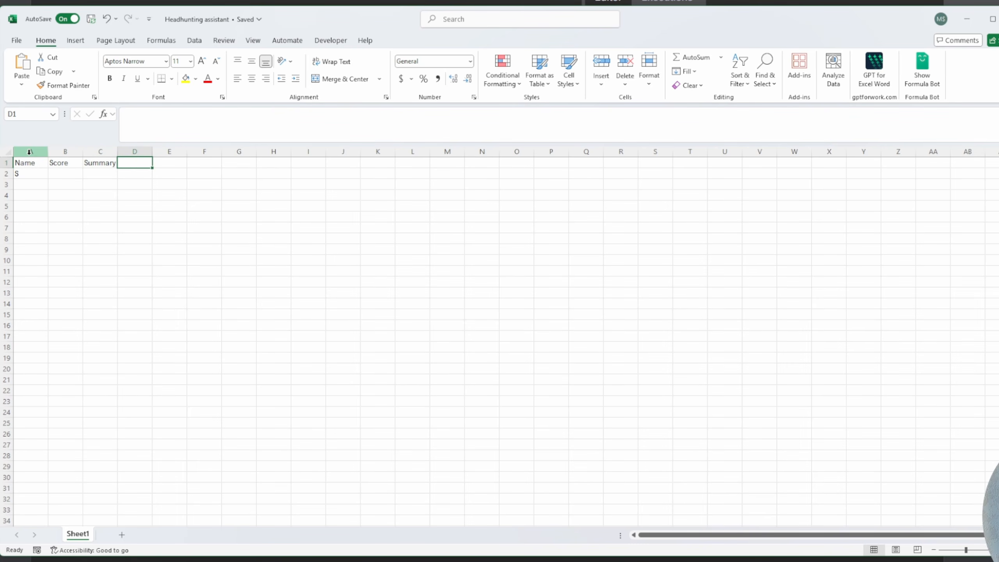
- Add the Strengths, Weaknesses, Risks and Opportunities headers to the remaining row 1 columns
type("Strengths")
key("Tab")
type("W")
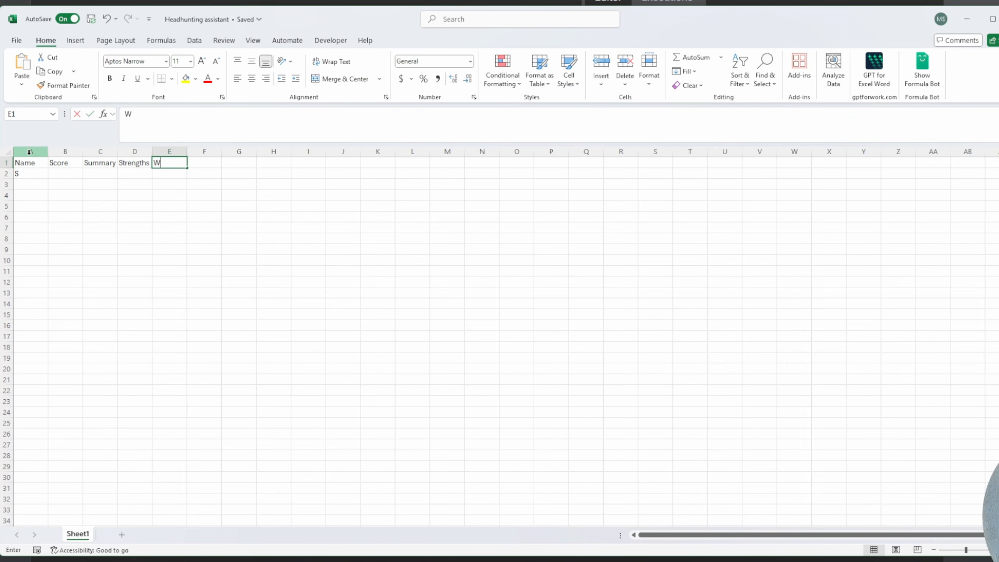
type("eaknesses")
key("Tab")
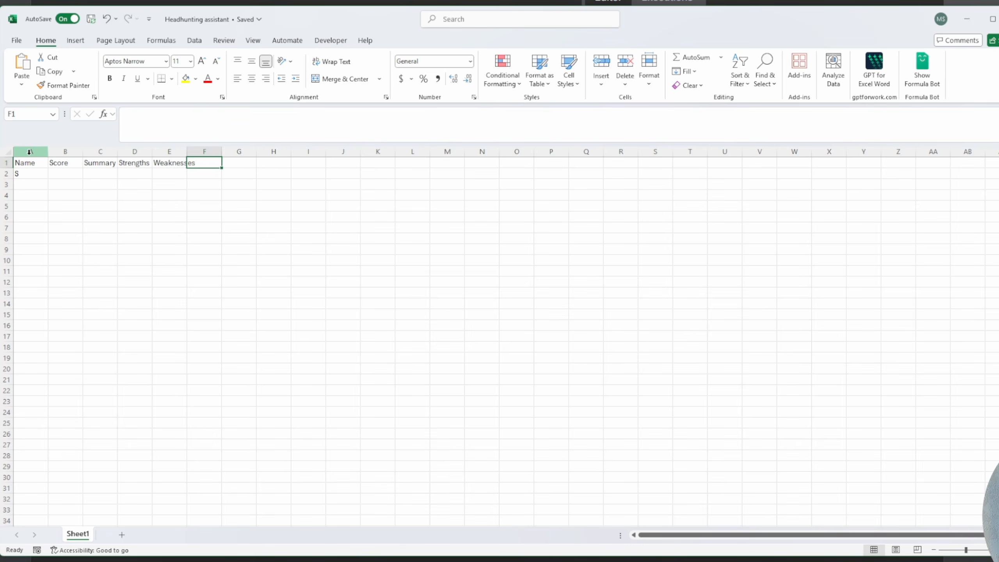
type("Risks")
key("Tab")
type("Oppor")
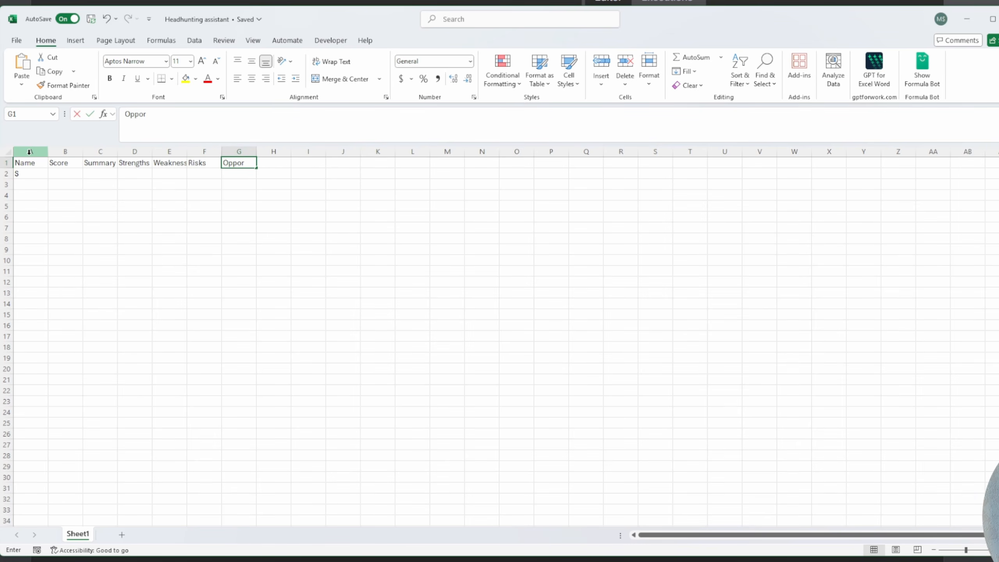
type("tunities")
key("Return")
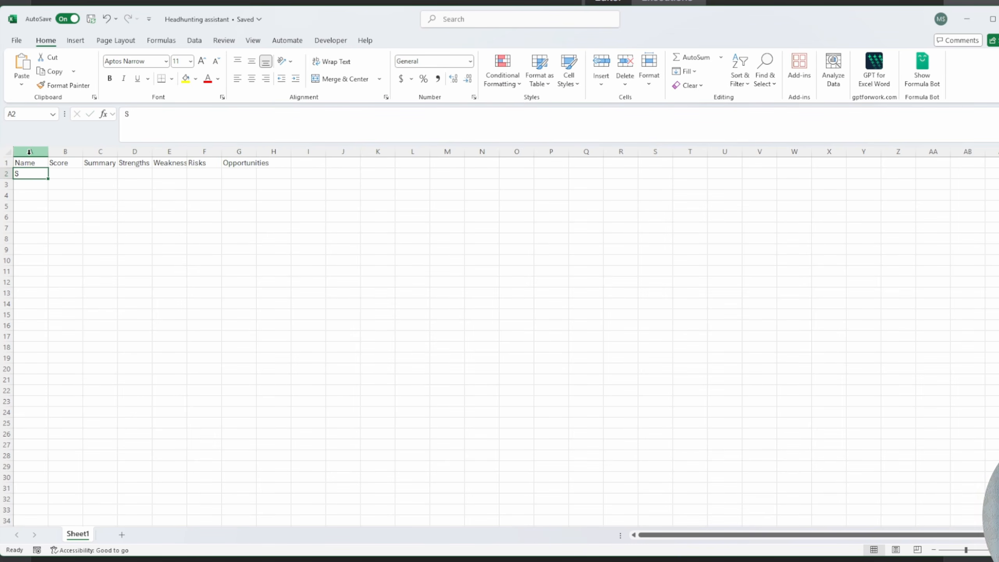
- Select the header row from Name to Opportunities and make it bold
key("ctrl+shift+Right")
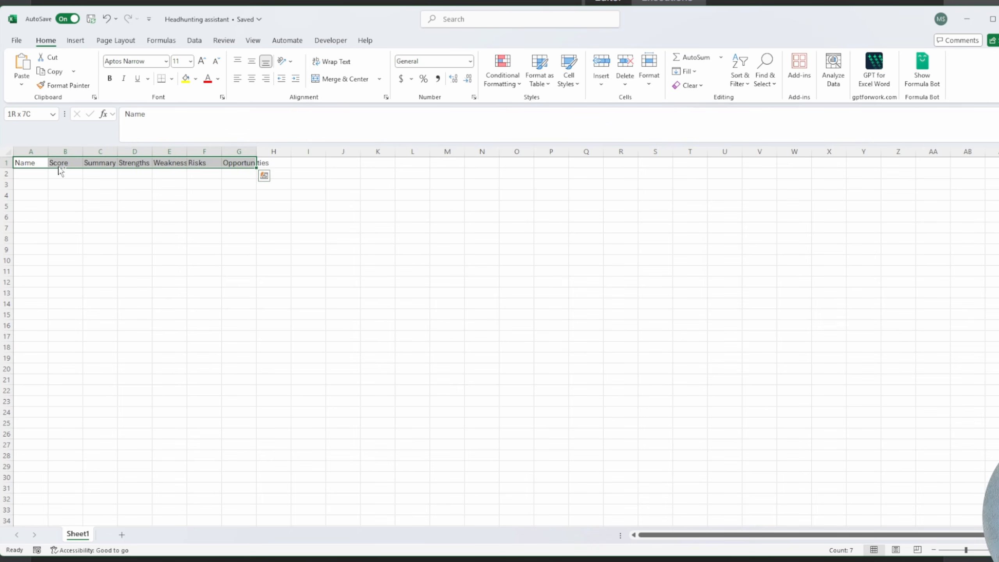
key("ctrl+q")
left_click(116, 175)
left_click_drag(253, 163, 20, 163)
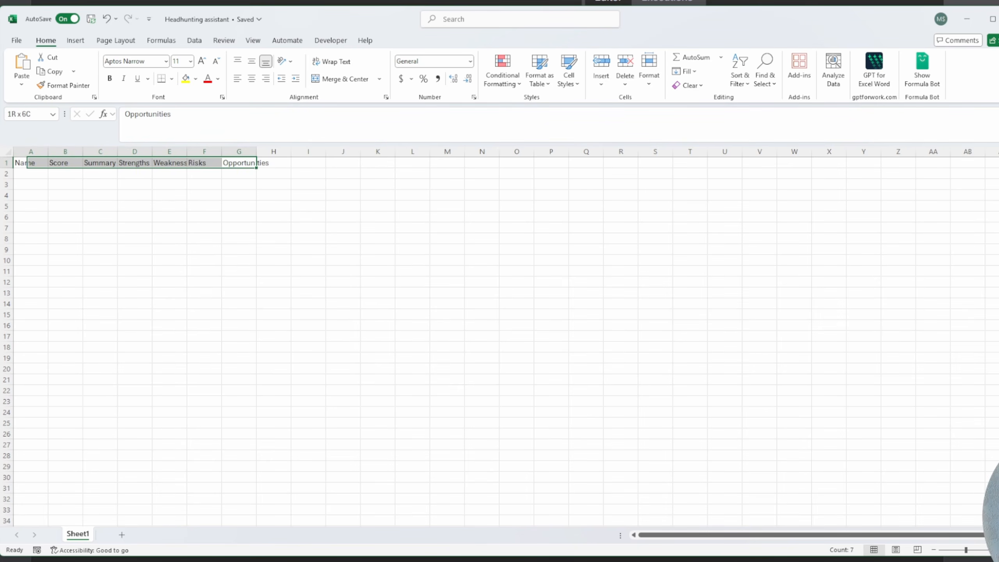
scroll(134, 185, "up", 5)
key("ctrl+b")
scroll(134, 188, "up", 3)
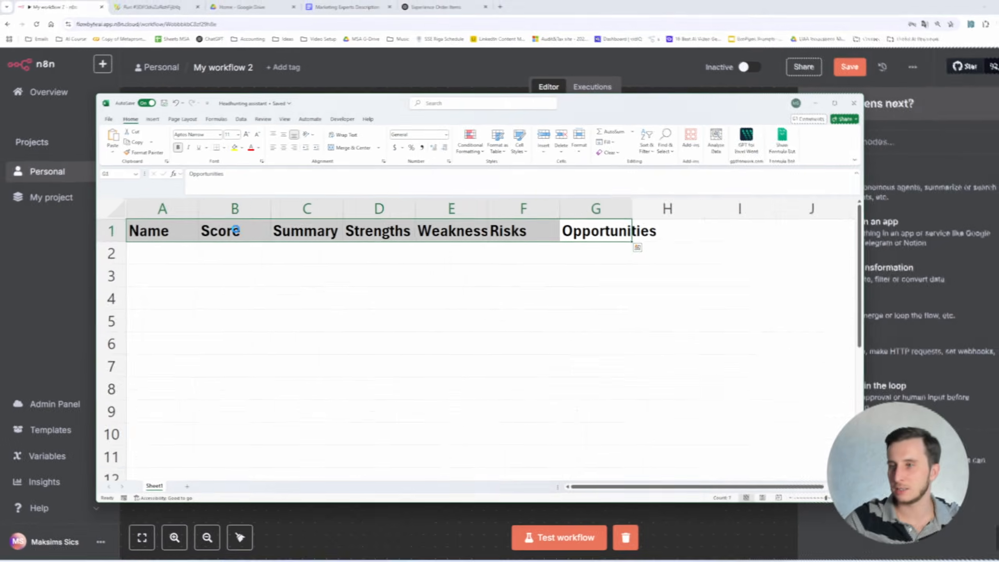
left_click(527, 205)
left_click(567, 263)
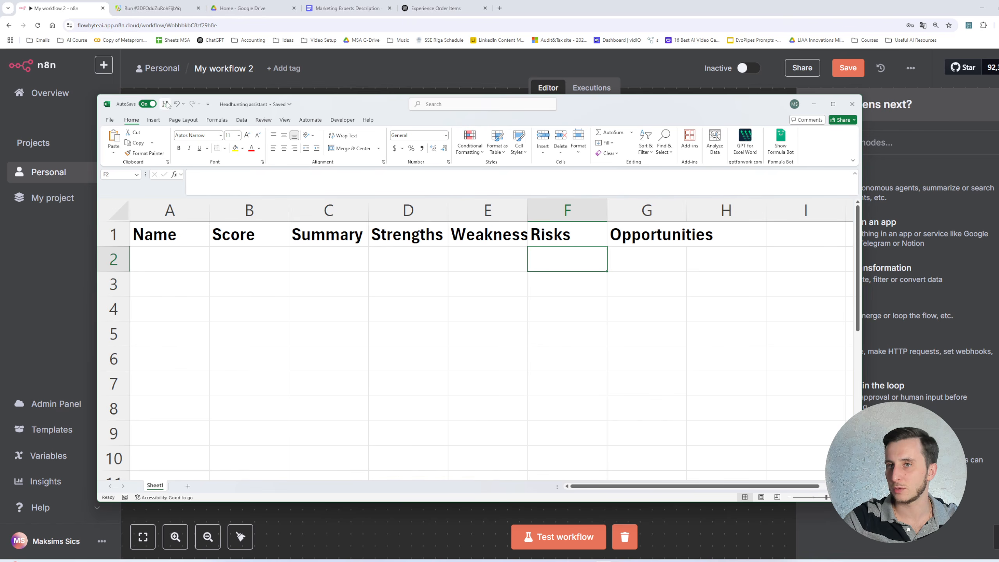
key("ctrl+c")
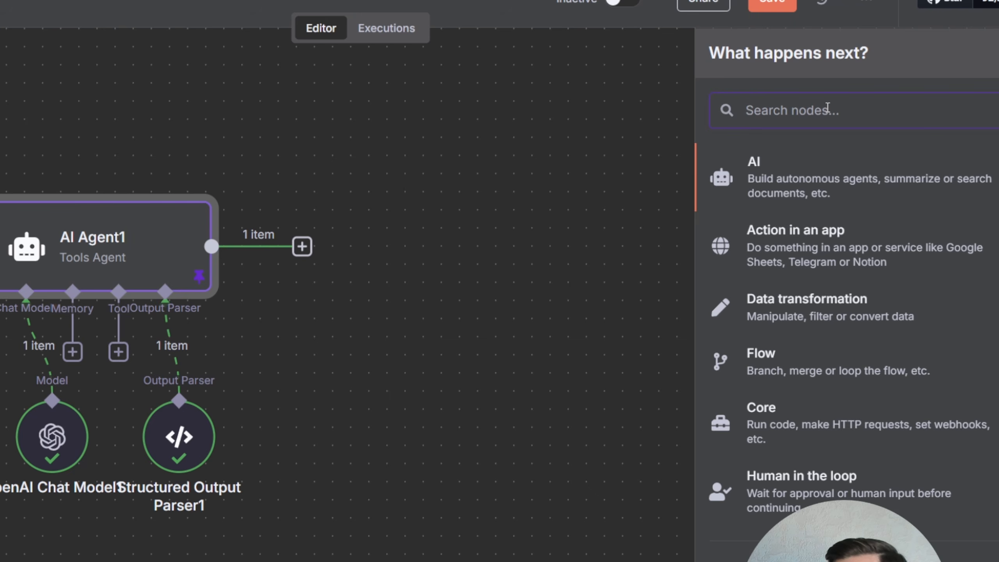
- Add a Microsoft Excel 365 node after AI Agent1 with the Append rows to table action
type("учсуд")
key("BackSpace")
key("BackSpace")
key("BackSpace")
key("BackSpace")
key("BackSpace")
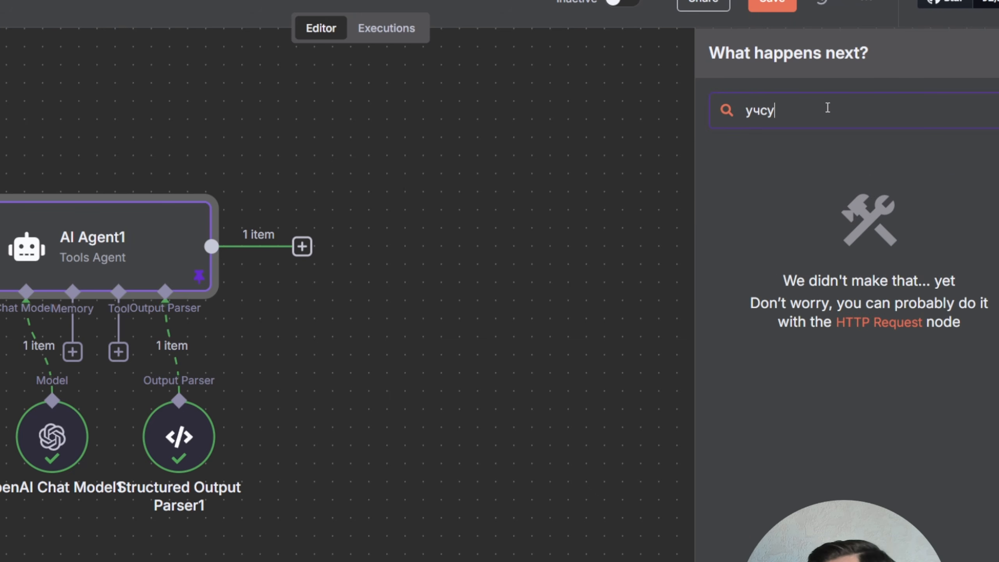
type("excel")
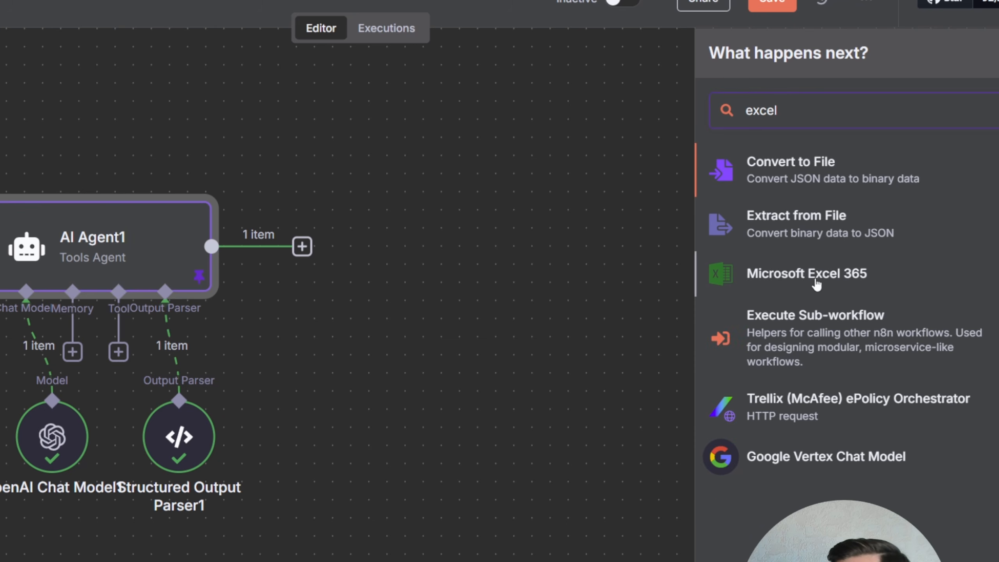
left_click(816, 283)
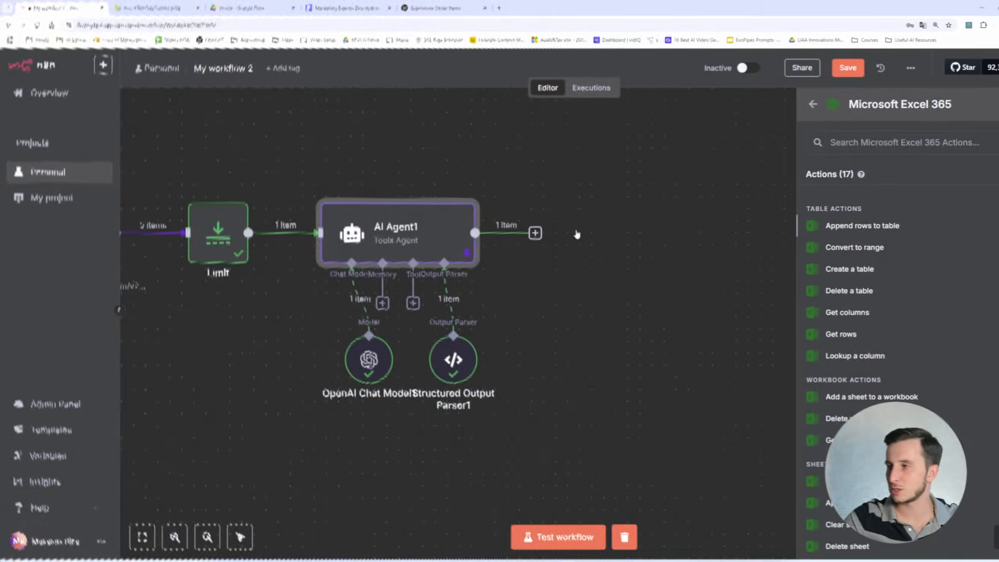
left_click(772, 236)
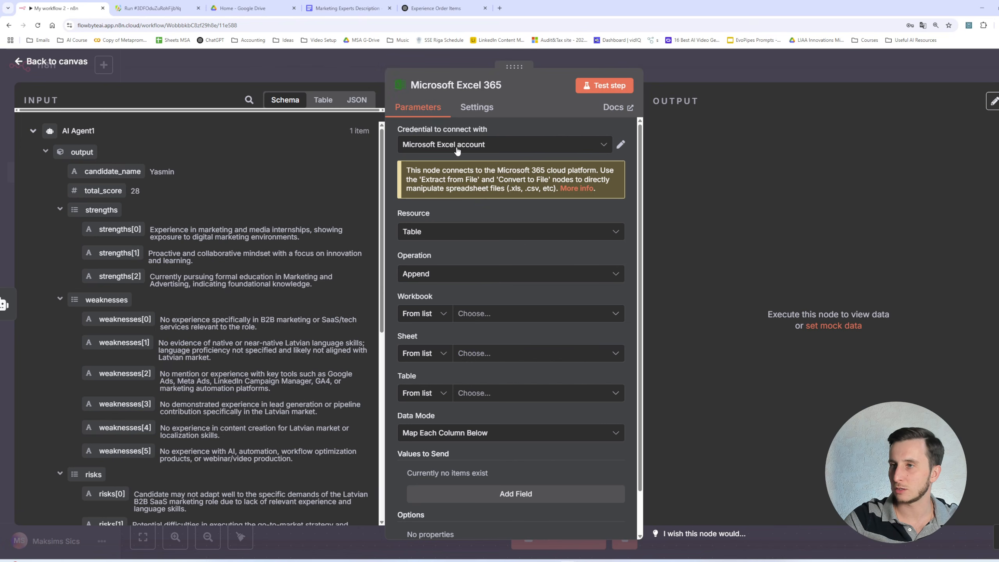
- Reconnect the Microsoft Excel account credential by signing in with the Microsoft account, then close the credential dialog
left_click(621, 145)
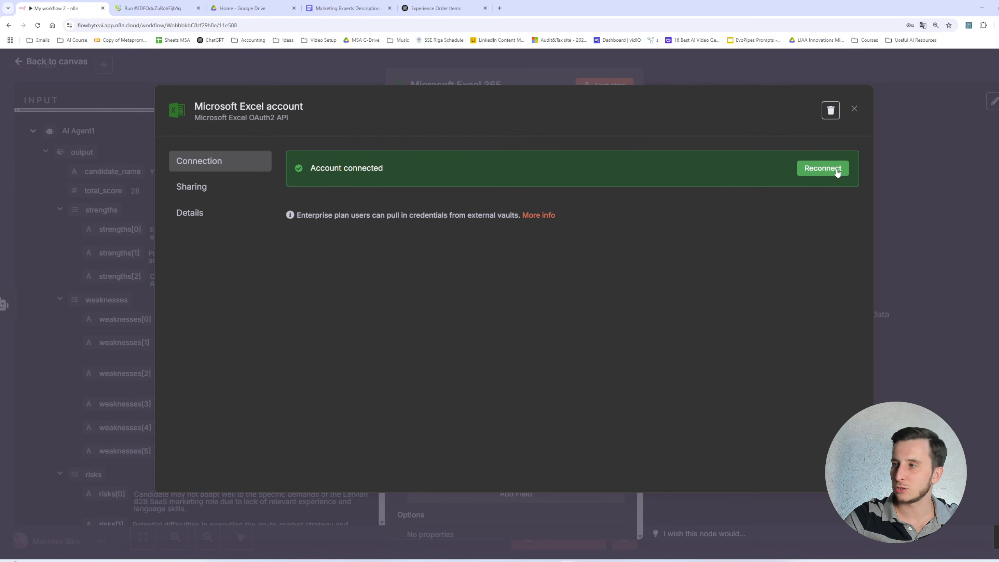
left_click(822, 168)
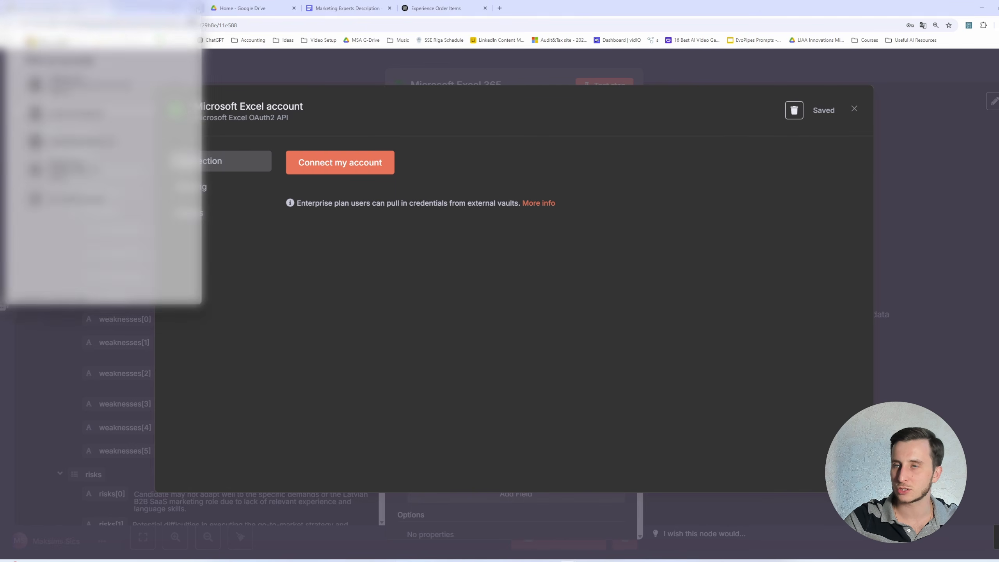
left_click(354, 167)
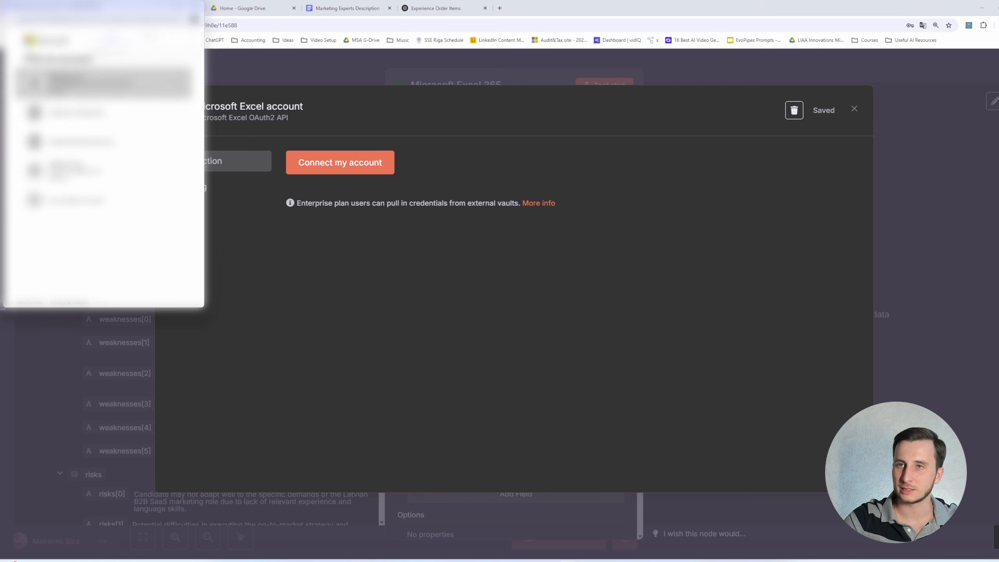
left_click(130, 84)
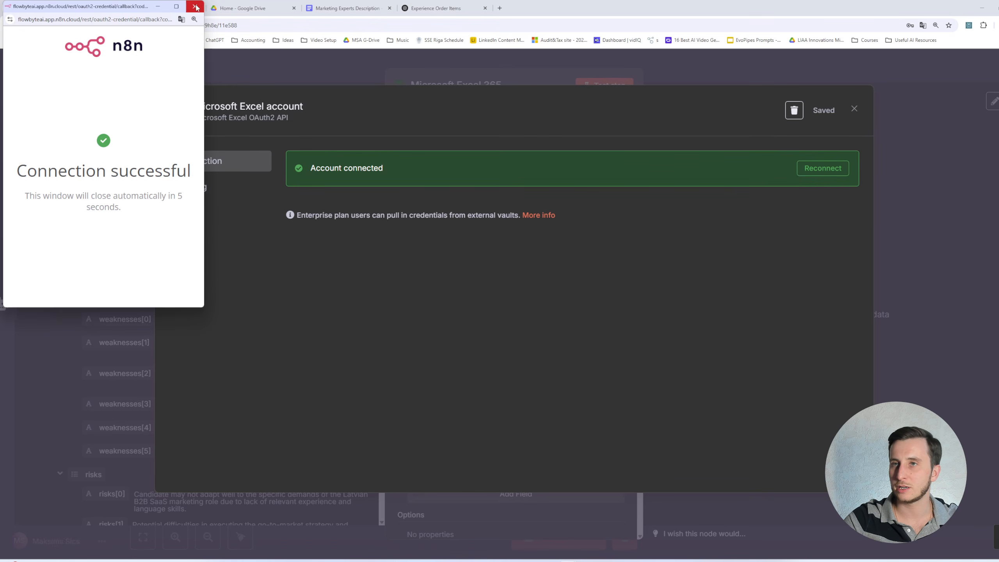
left_click(195, 7)
left_click(852, 109)
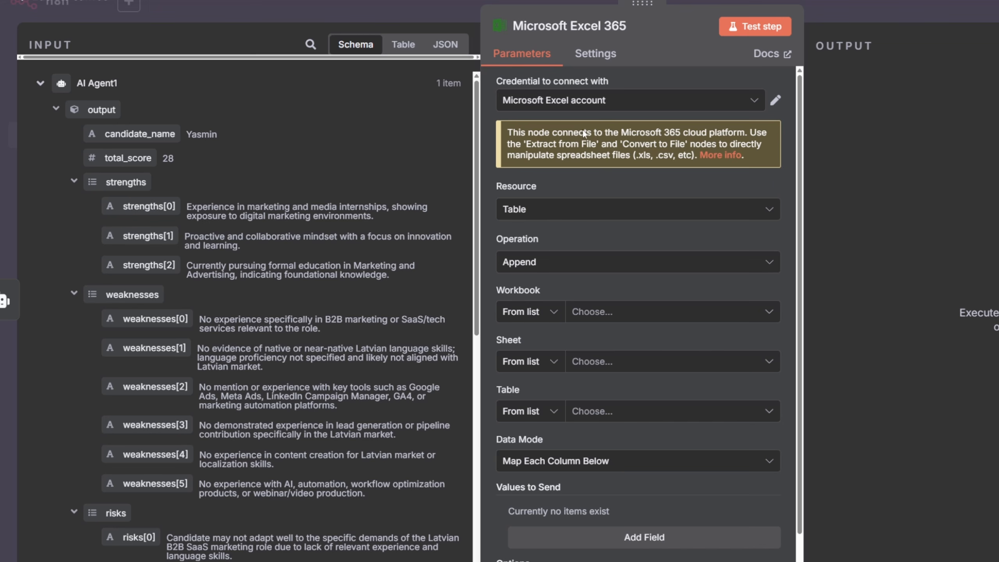
- Set the Excel node's resource to Sheet and its operation to Append
left_click(585, 216)
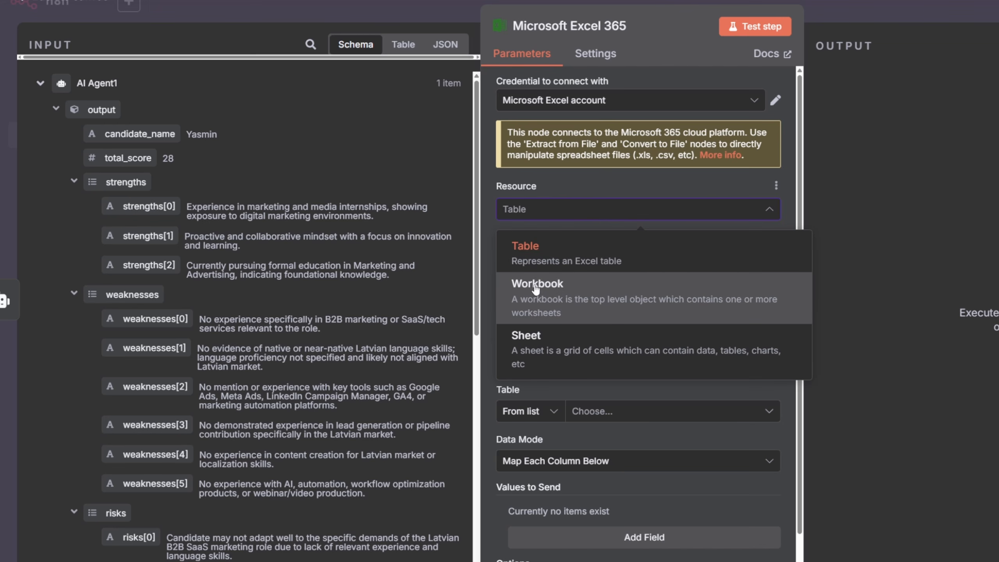
left_click(570, 295)
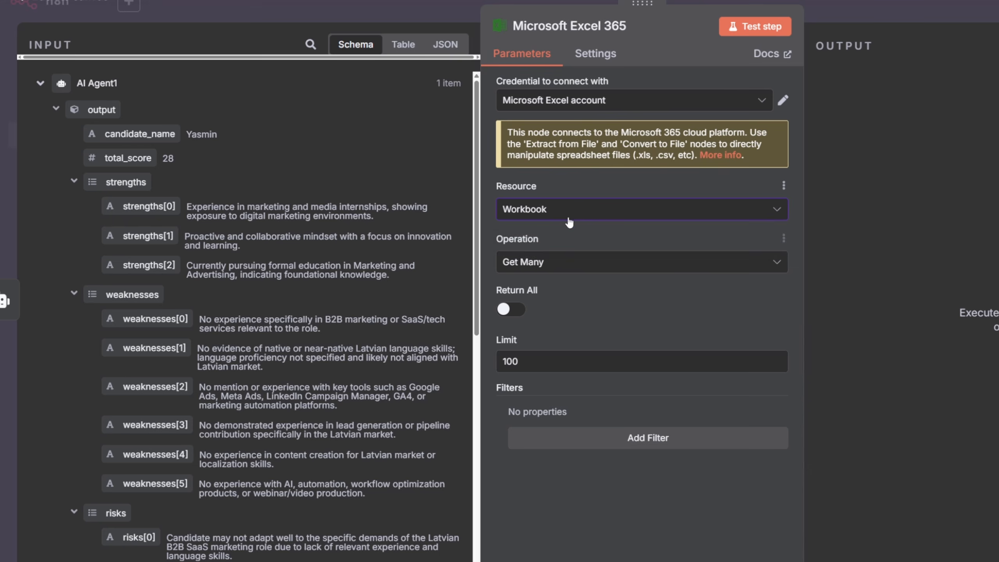
left_click(569, 219)
left_click(556, 255)
left_click(554, 214)
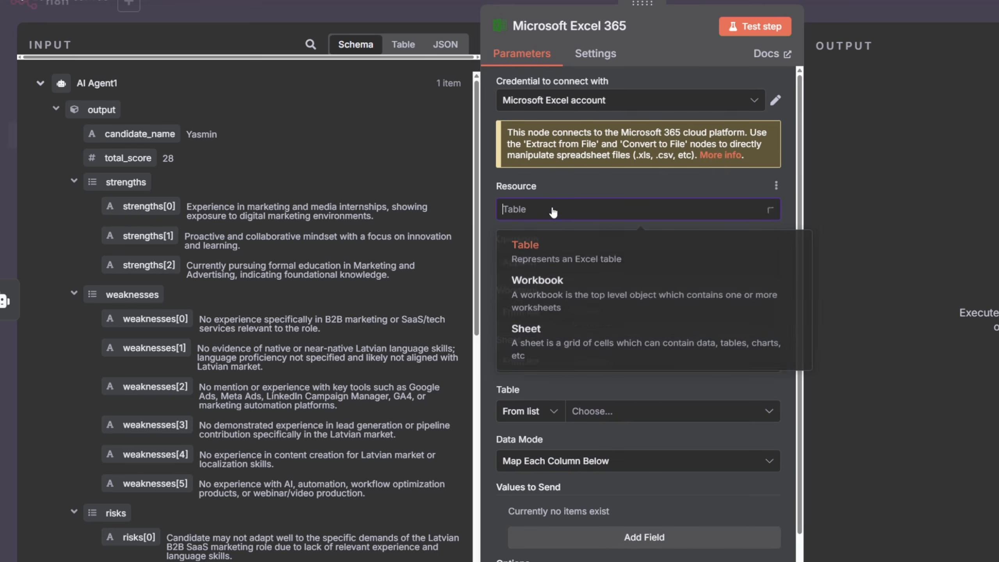
left_click(551, 333)
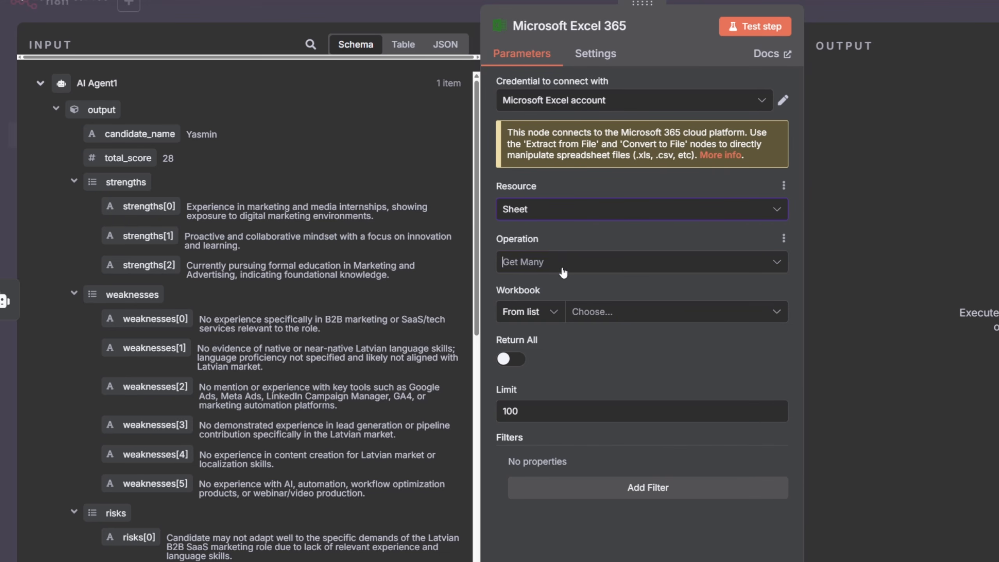
left_click(563, 263)
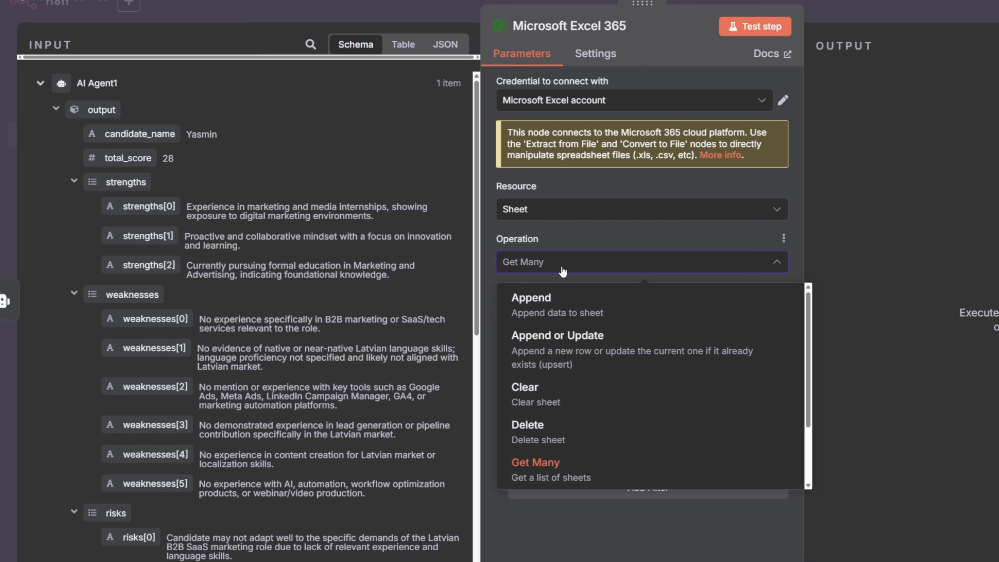
scroll(576, 377, "down", 2)
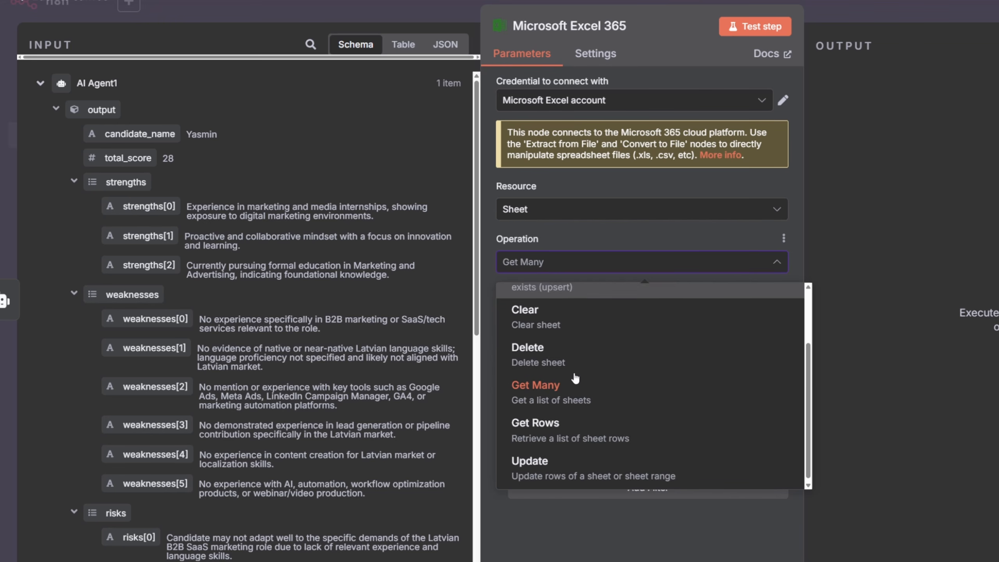
scroll(576, 376, "up", 2)
left_click(560, 310)
- Search for the headhunting workbook, select Headhunting assistant, and choose Sheet1 as the sheet
left_click(612, 316)
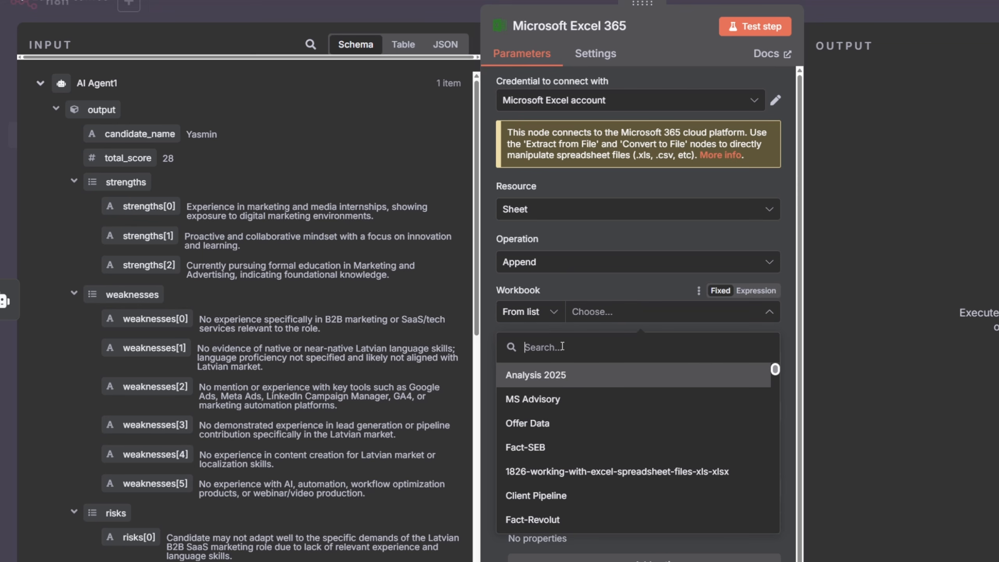
type("headhunting")
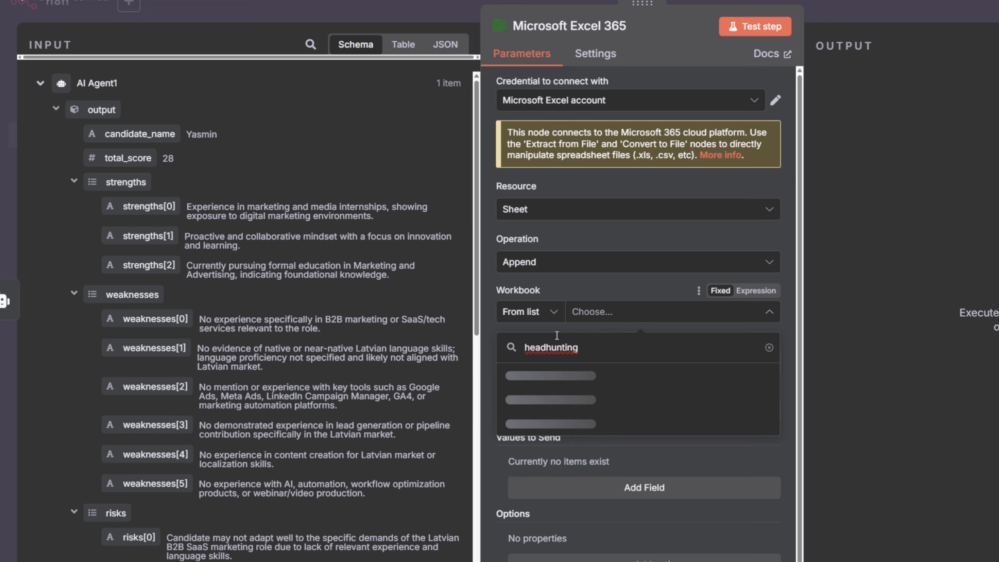
left_click(568, 400)
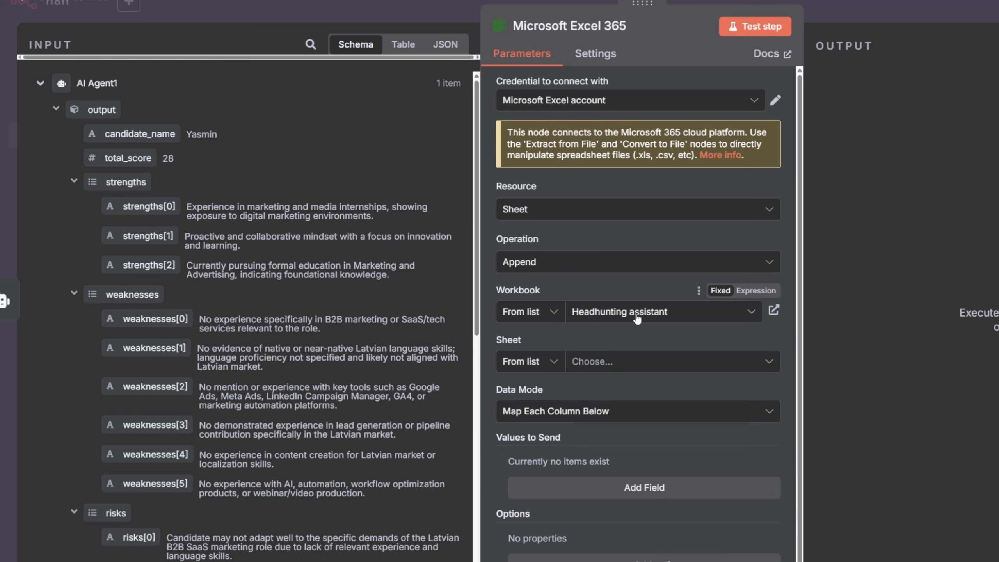
left_click(582, 361)
left_click(572, 397)
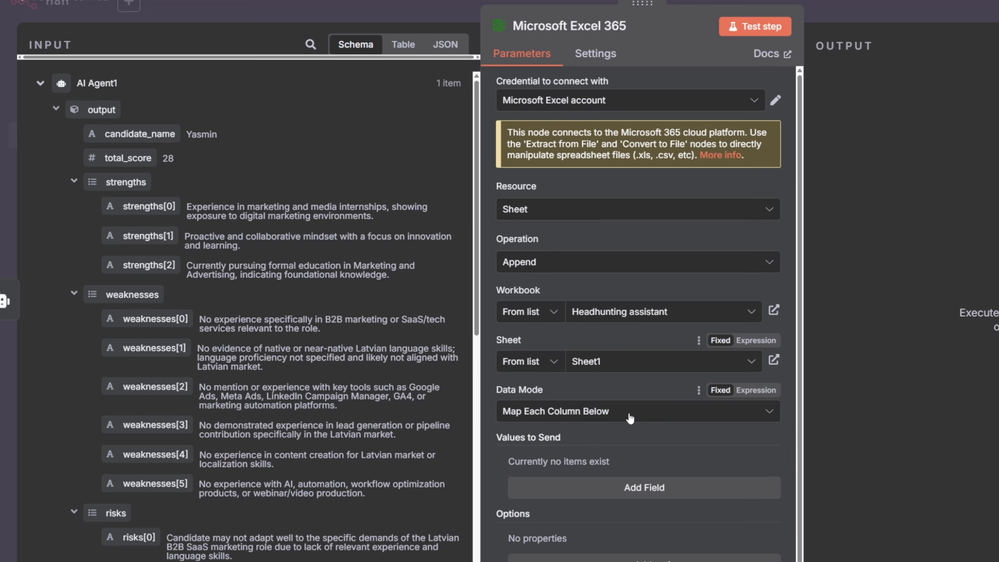
- Keep Map Each Column Below and add a Name column mapped to the candidate_name field
left_click(629, 413)
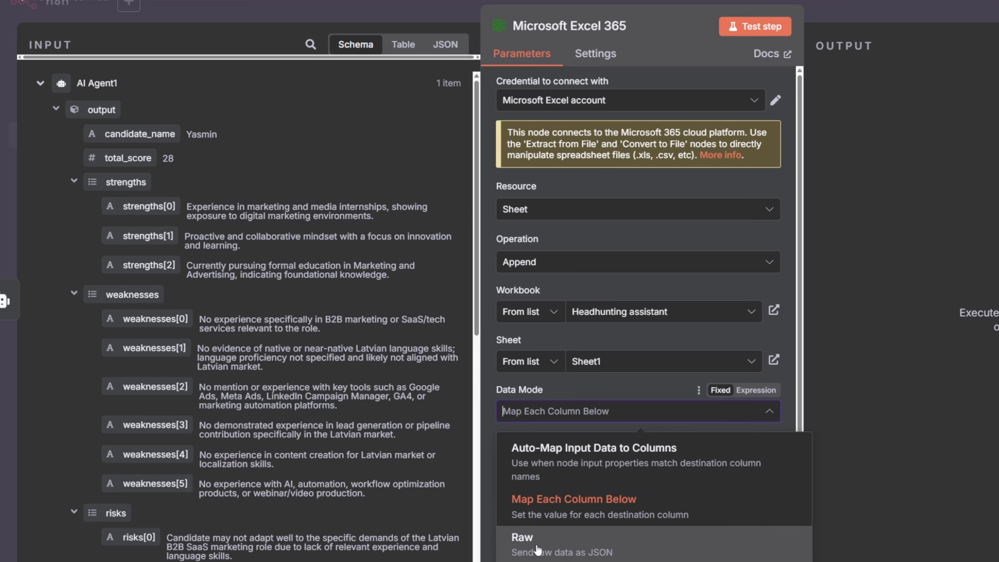
left_click(562, 500)
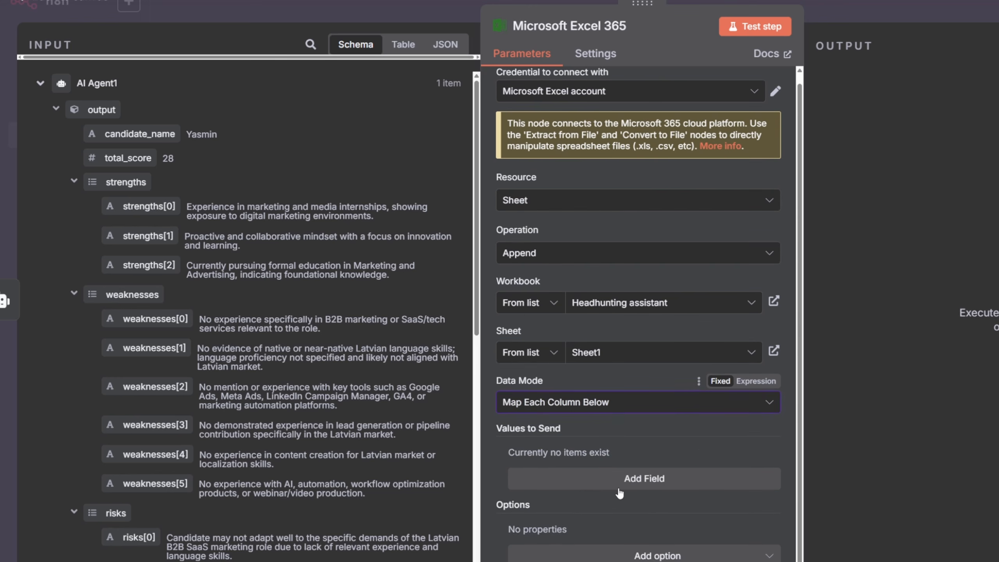
left_click(613, 478)
scroll(609, 437, "down", 3)
left_click(586, 375)
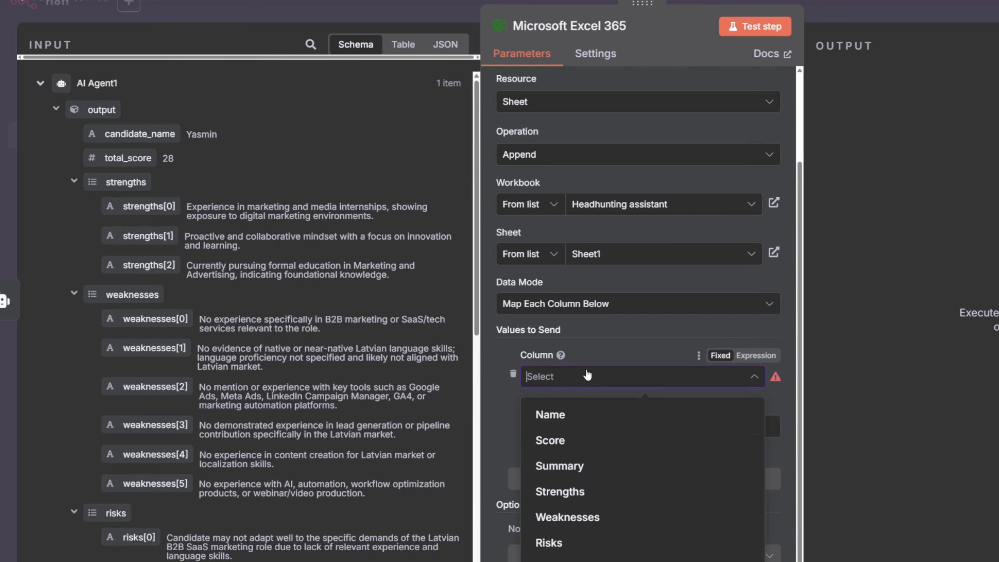
left_click(572, 414)
left_click(564, 423)
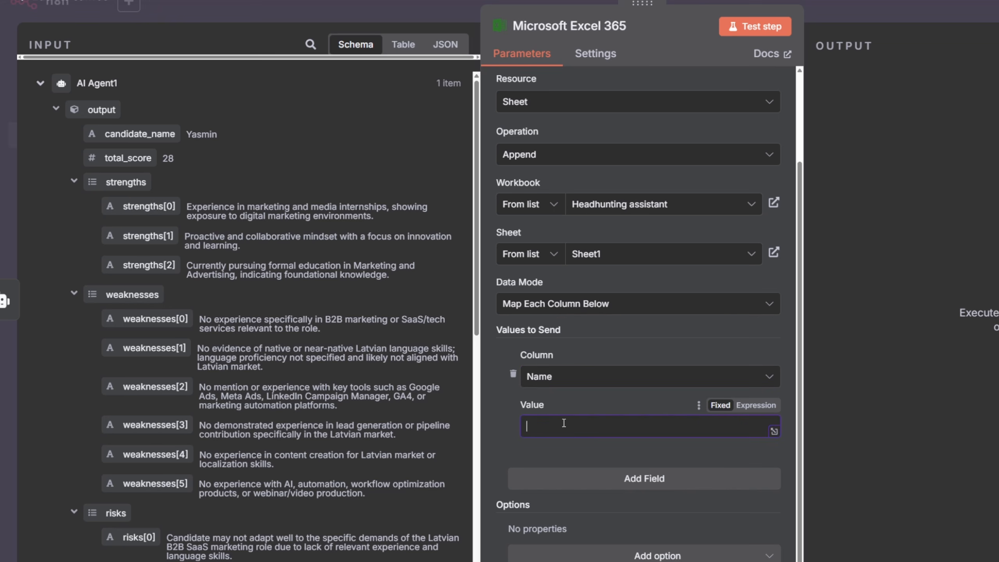
left_click_drag(114, 133, 603, 439)
left_click(490, 400)
scroll(588, 440, "down", 1)
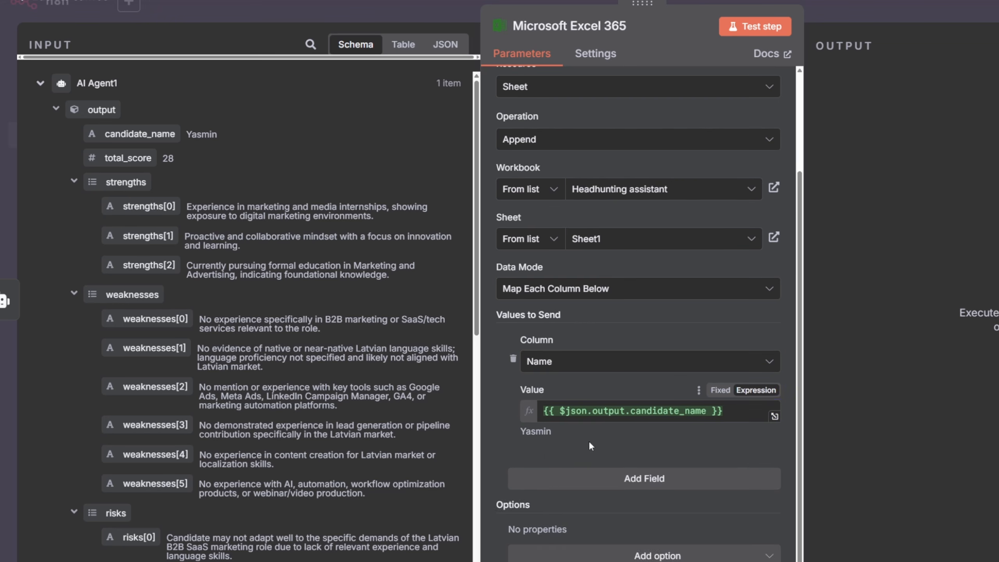
- Add a Score column mapped to the total_score field
left_click(626, 472)
scroll(590, 476, "down", 3)
left_click(578, 376)
left_click(580, 433)
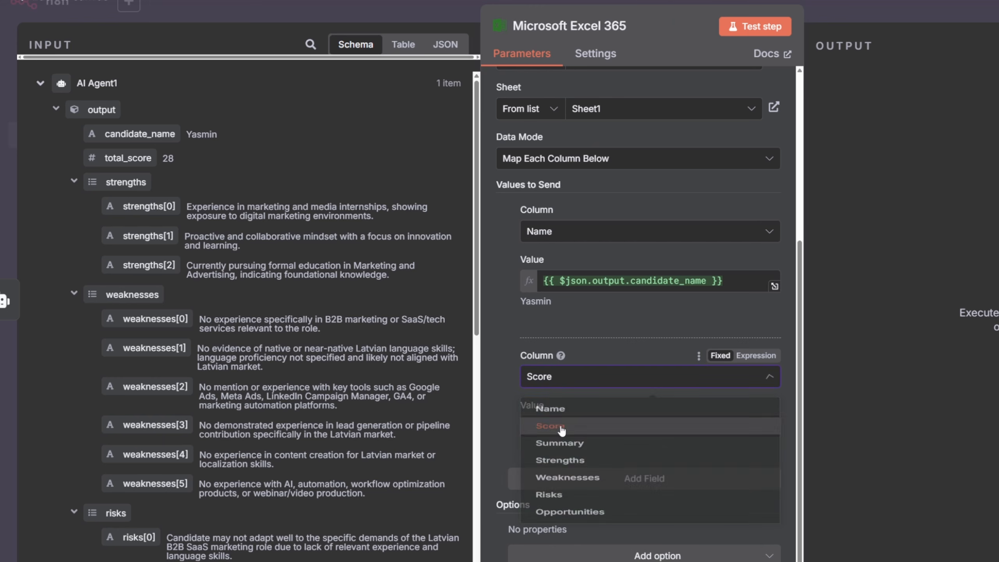
left_click(580, 428)
left_click_drag(128, 157, 598, 431)
left_click(568, 535)
- Add a Summary column mapped to the summary field
left_click(599, 495)
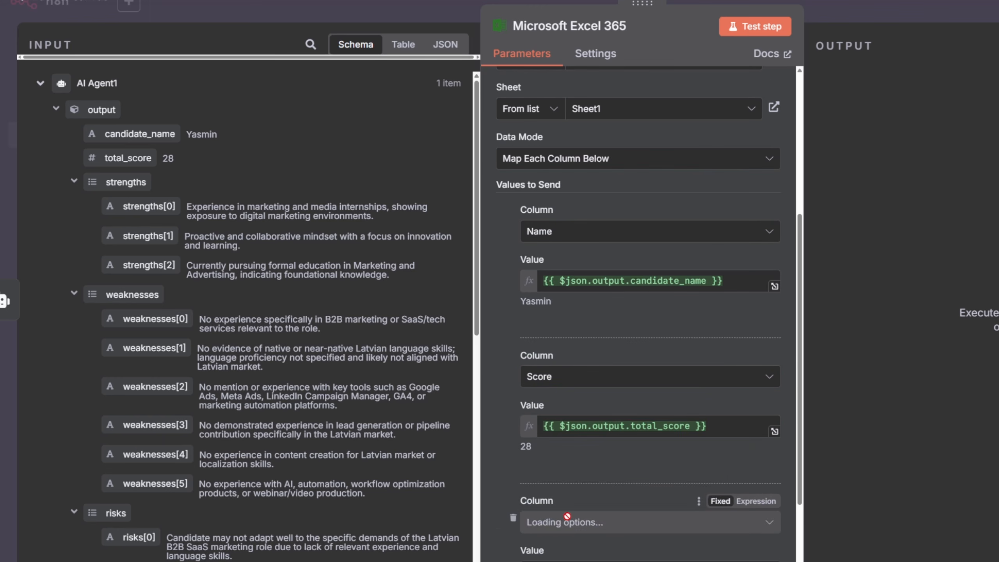
left_click(566, 519)
left_click(560, 381)
scroll(136, 193, "down", 3)
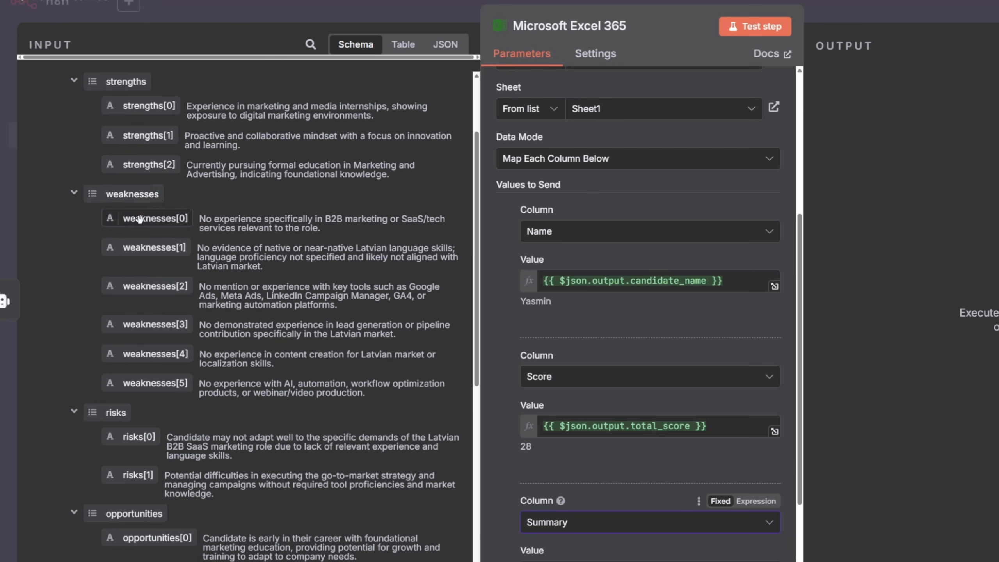
scroll(137, 193, "down", 5)
left_click_drag(126, 355, 600, 561)
scroll(602, 440, "down", 4)
left_click(508, 408)
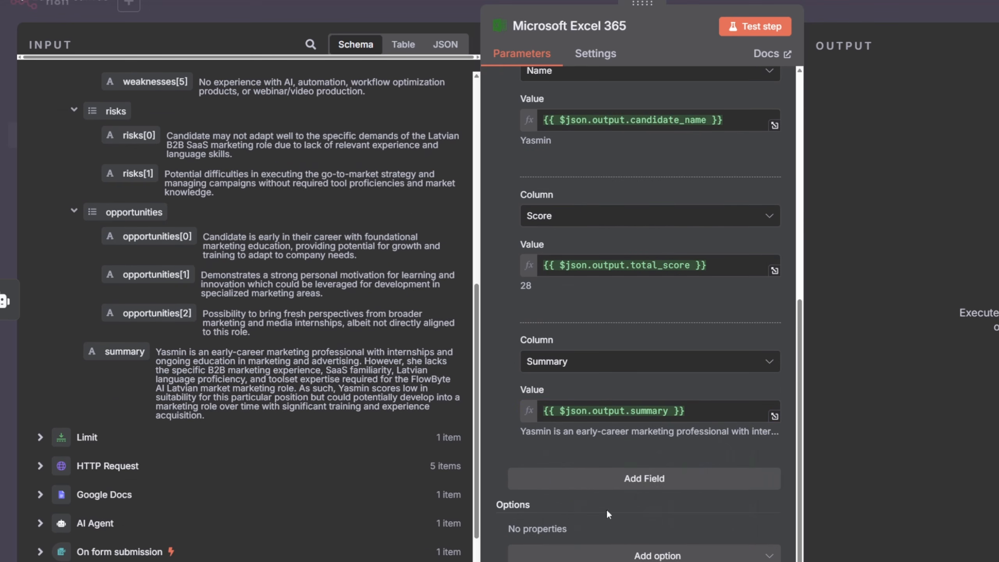
- Add a Strengths column whose value lists strengths[0], strengths[1] and strengths[2] on separate lines
left_click(615, 476)
scroll(615, 476, "down", 3)
left_click(566, 376)
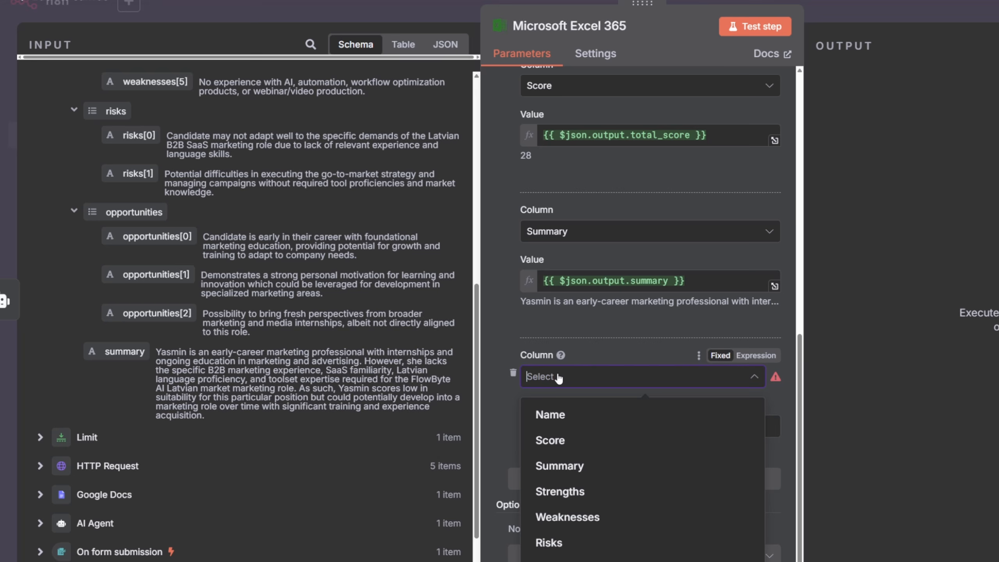
left_click(559, 467)
scroll(142, 220, "up", 5)
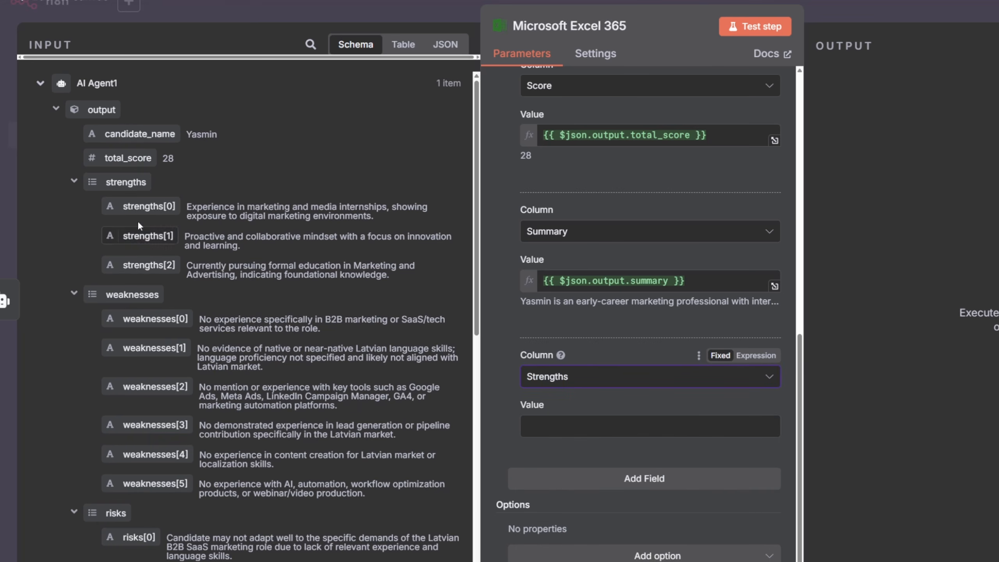
left_click_drag(168, 218, 634, 426)
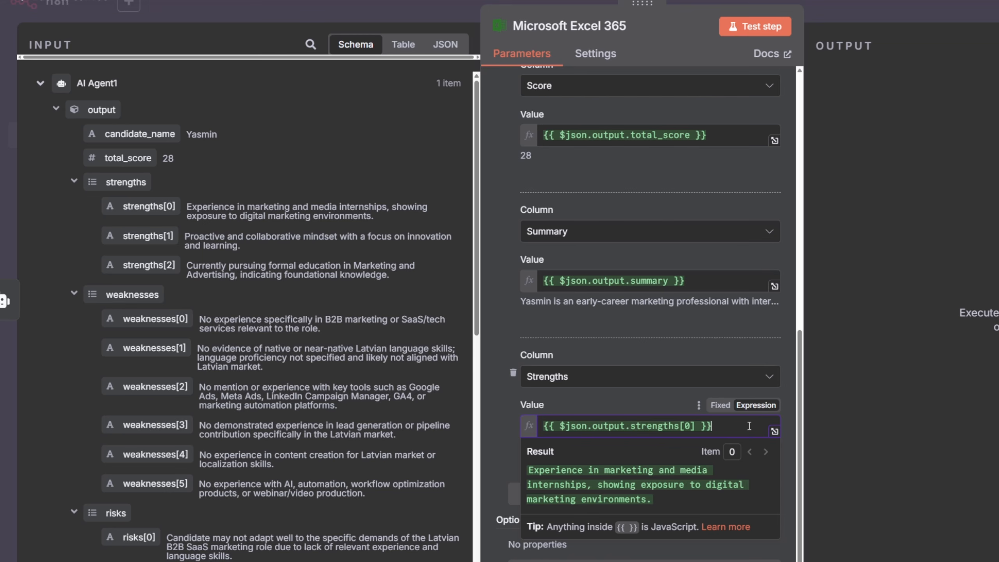
key("Return")
left_click_drag(145, 236, 630, 441)
key("Return")
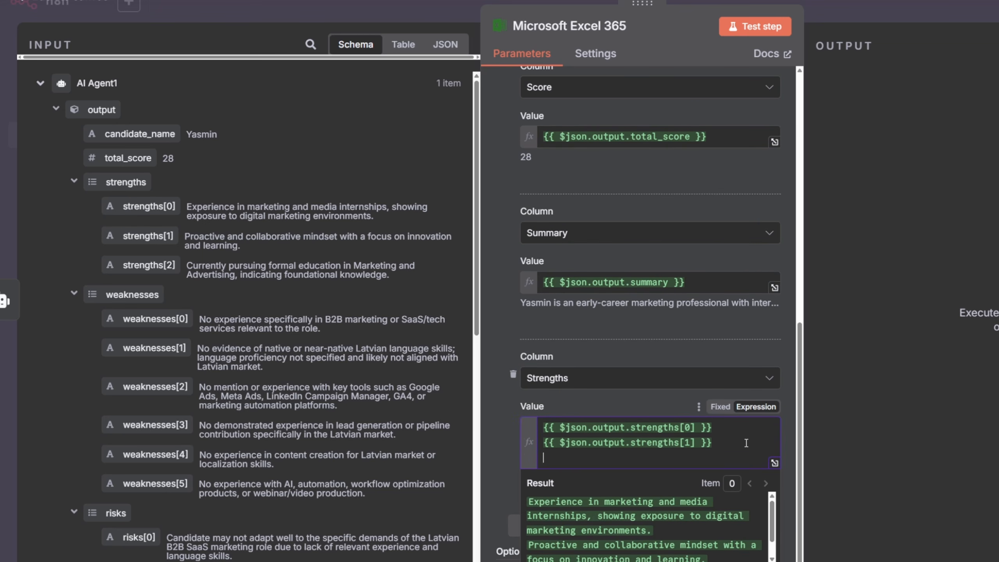
left_click_drag(149, 265, 630, 458)
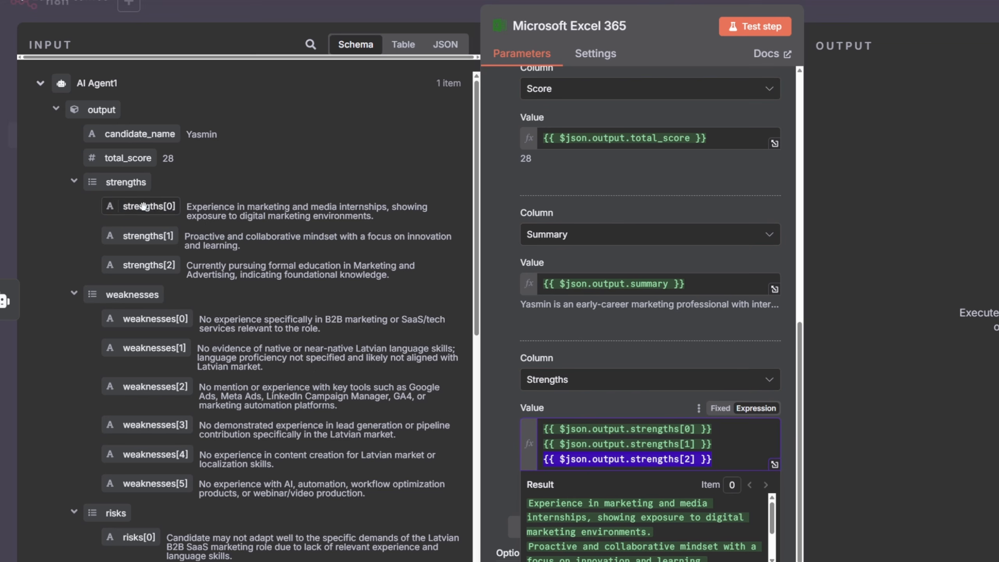
left_click(744, 461)
left_click(515, 342)
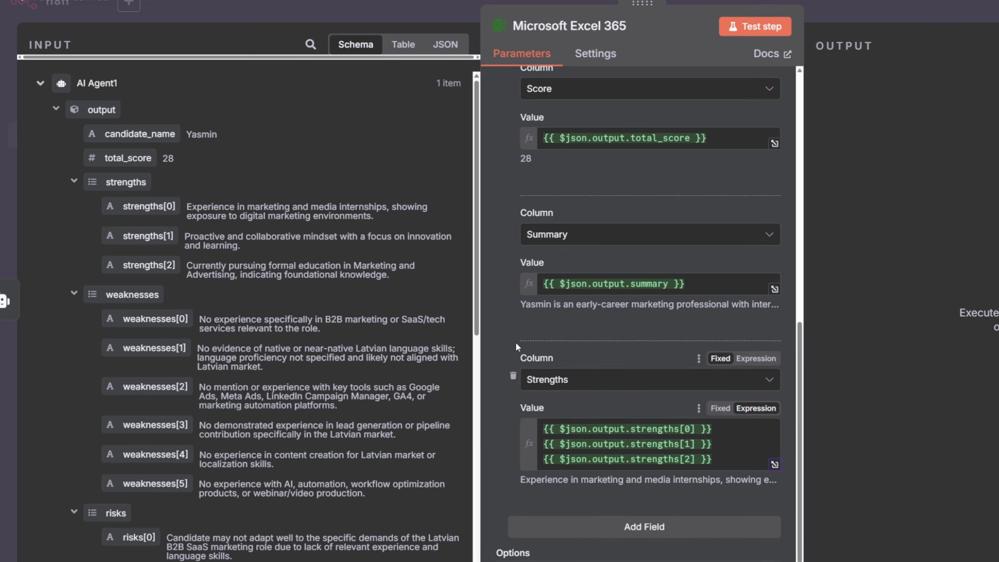
- Add a Weaknesses column whose value lists weaknesses[0] through weaknesses[4] on separate lines
scroll(519, 346, "down", 2)
left_click(625, 474)
scroll(624, 453, "down", 3)
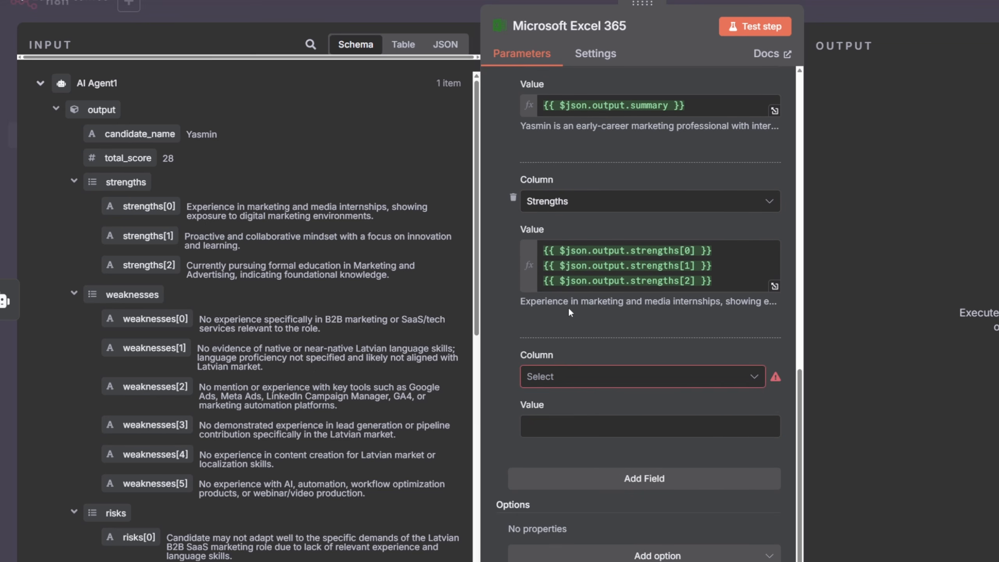
left_click(557, 378)
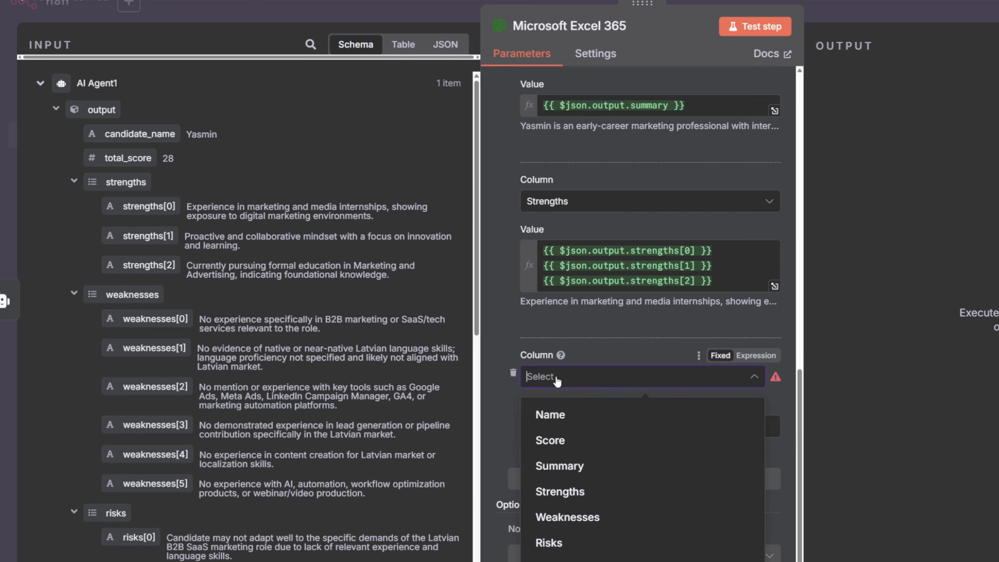
left_click(568, 516)
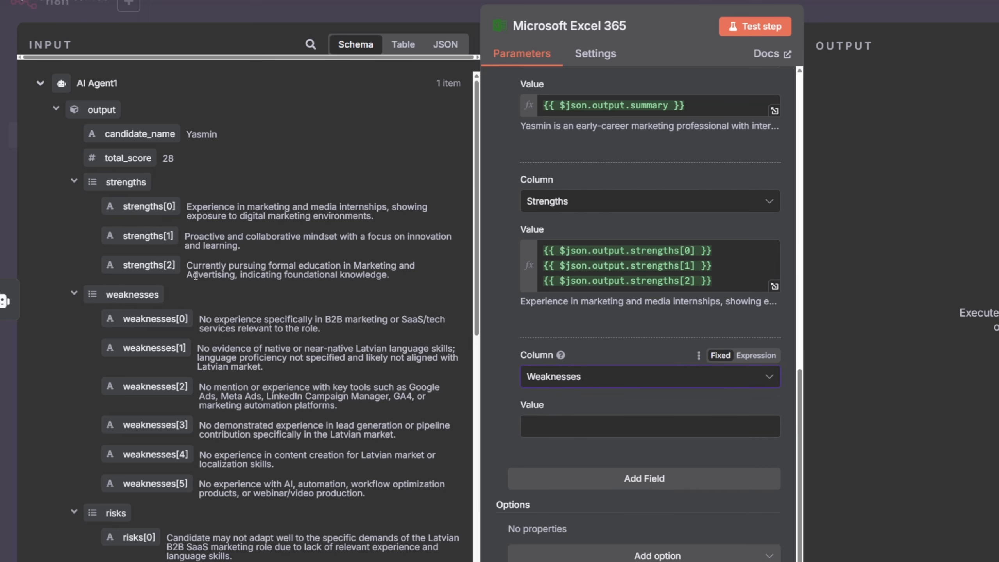
left_click_drag(155, 319, 704, 435)
key("Return")
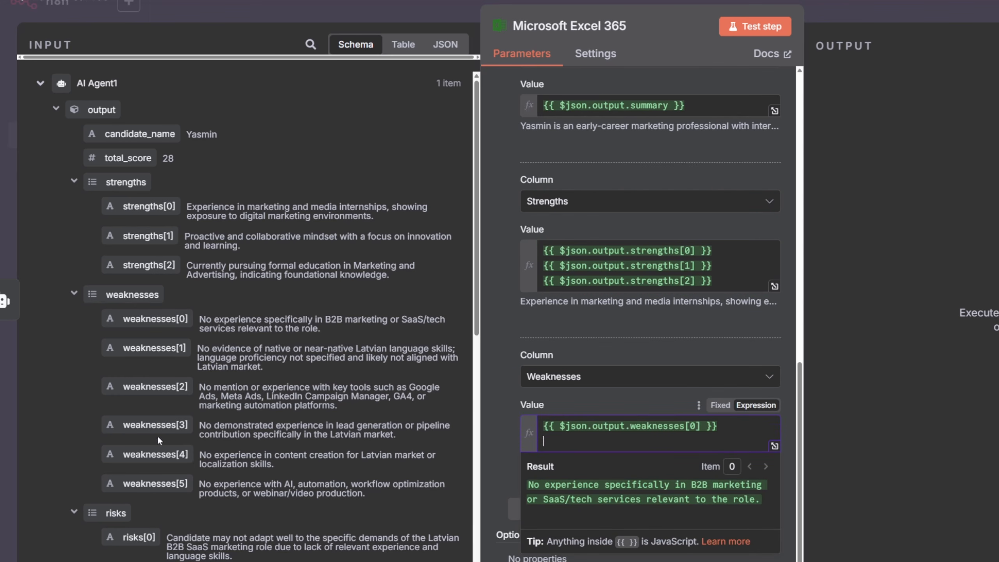
left_click_drag(153, 347, 605, 453)
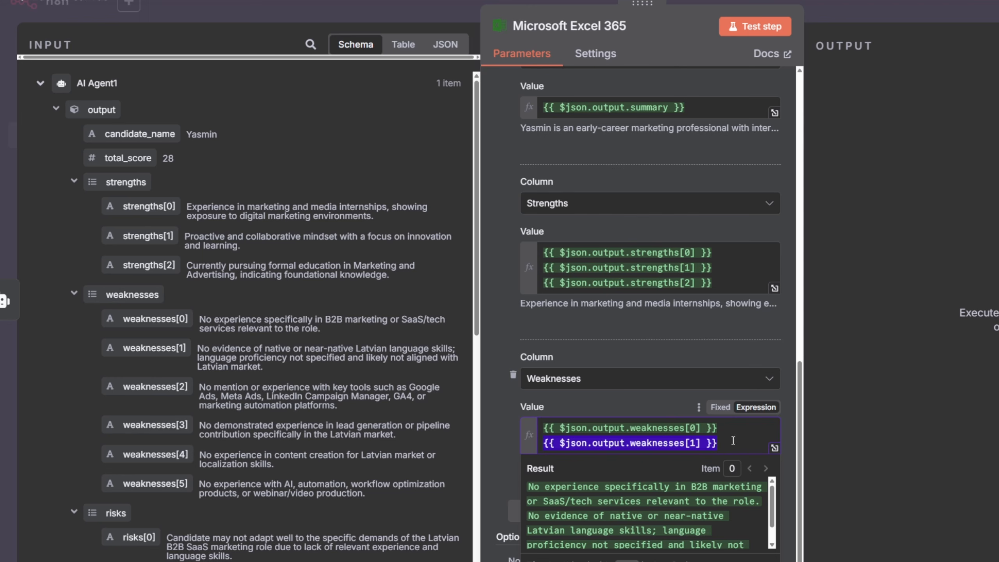
key("Return")
left_click_drag(149, 386, 641, 424)
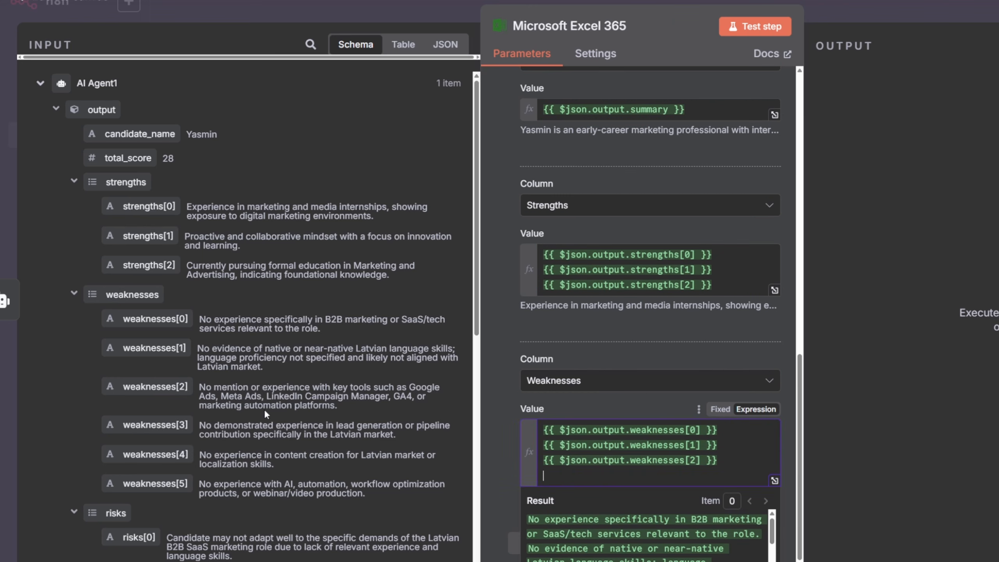
left_click_drag(150, 425, 698, 479)
key("Return")
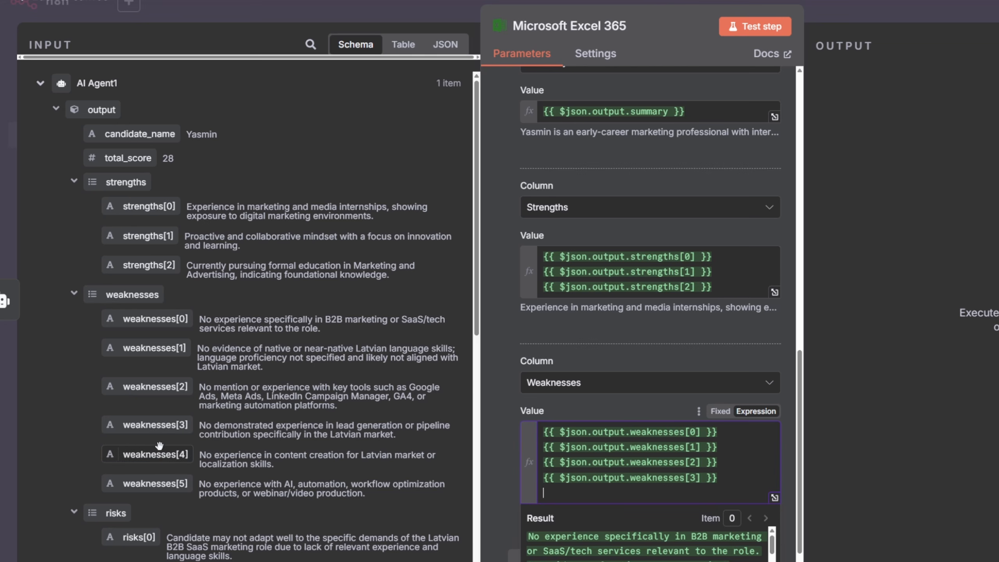
left_click_drag(162, 458, 613, 490)
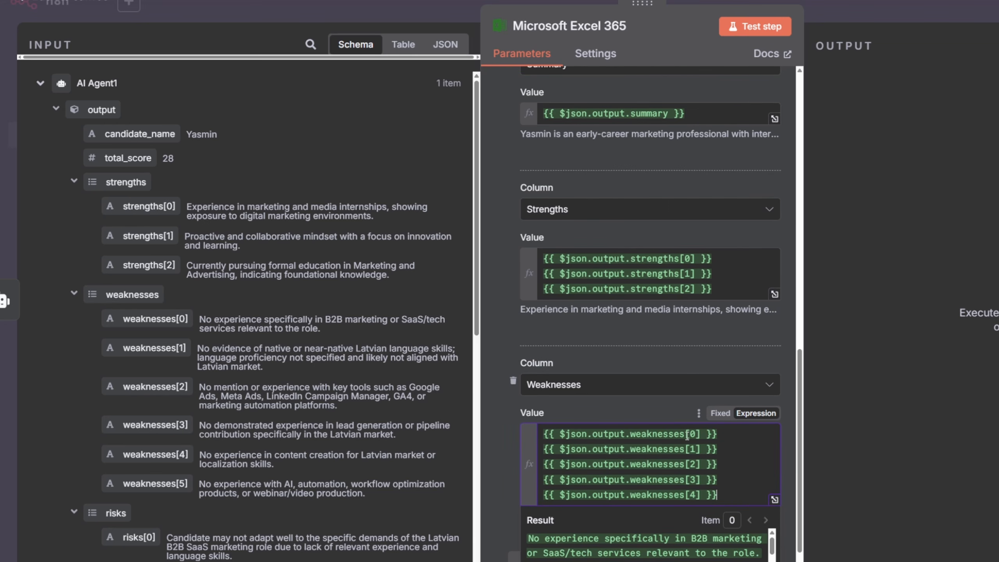
- Add a Risks column to the Excel node's mapping and set its value to the risks[0] field
scroll(494, 328, "down", 2)
left_click(599, 479)
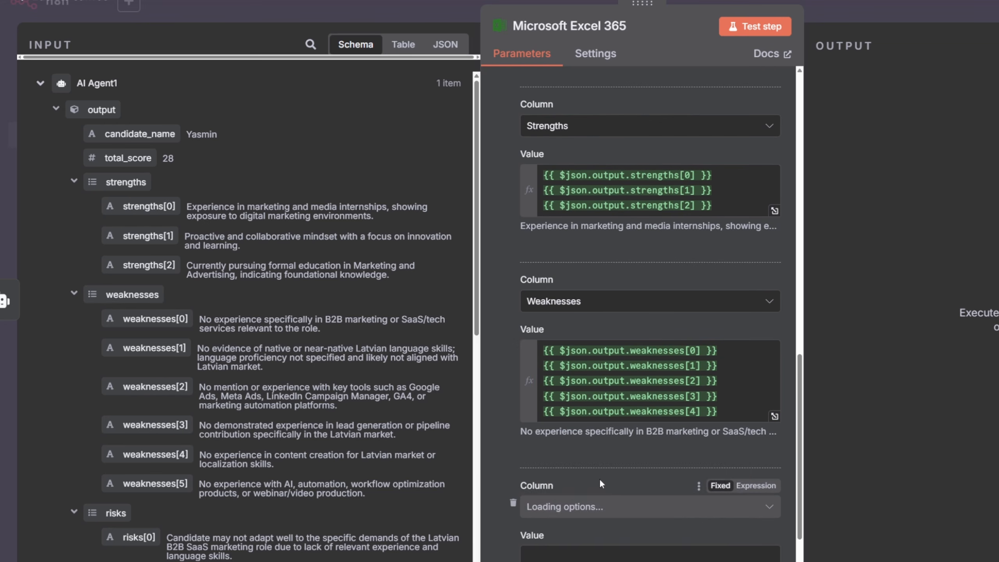
left_click(565, 510)
left_click(551, 446)
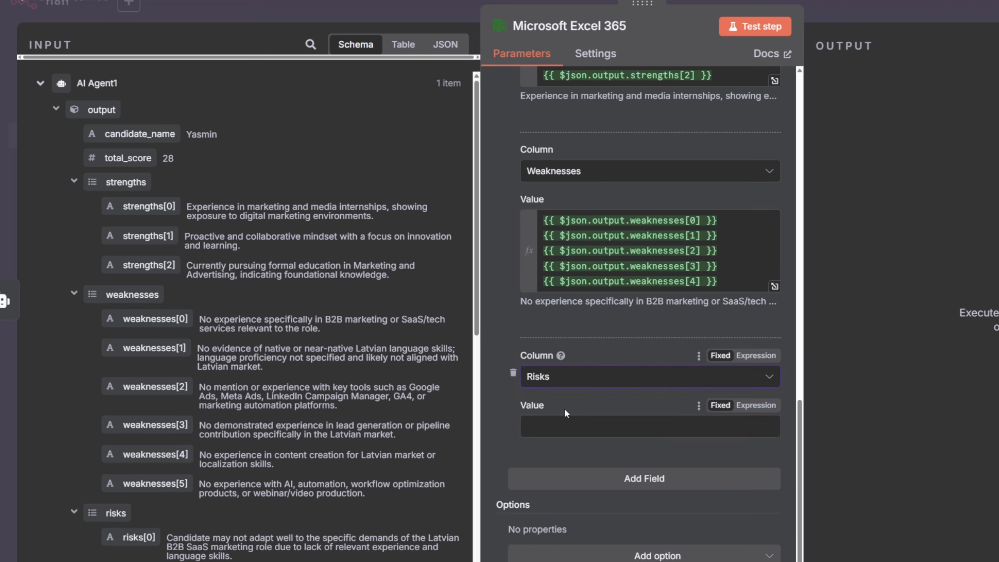
scroll(148, 434, "down", 5)
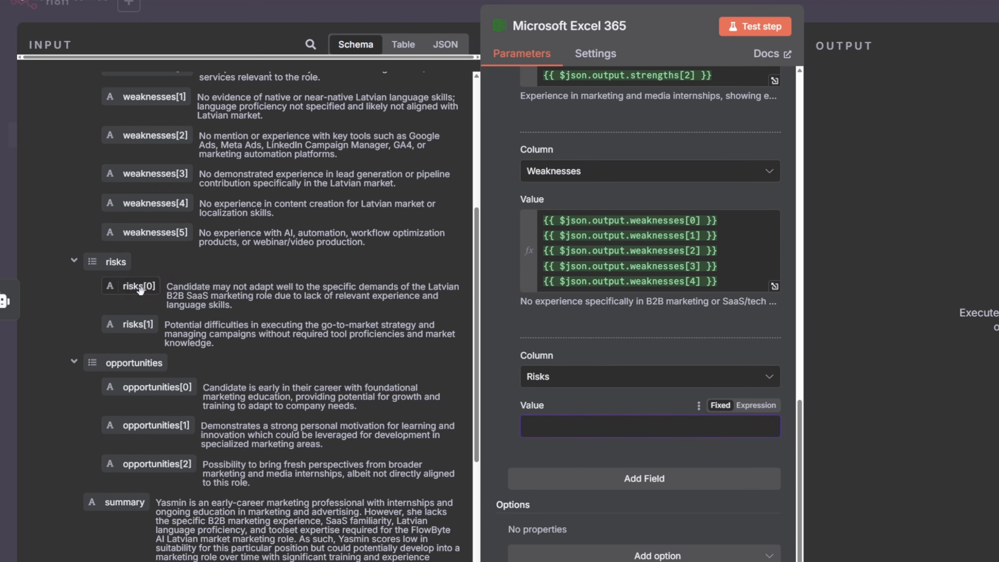
left_click_drag(139, 286, 561, 437)
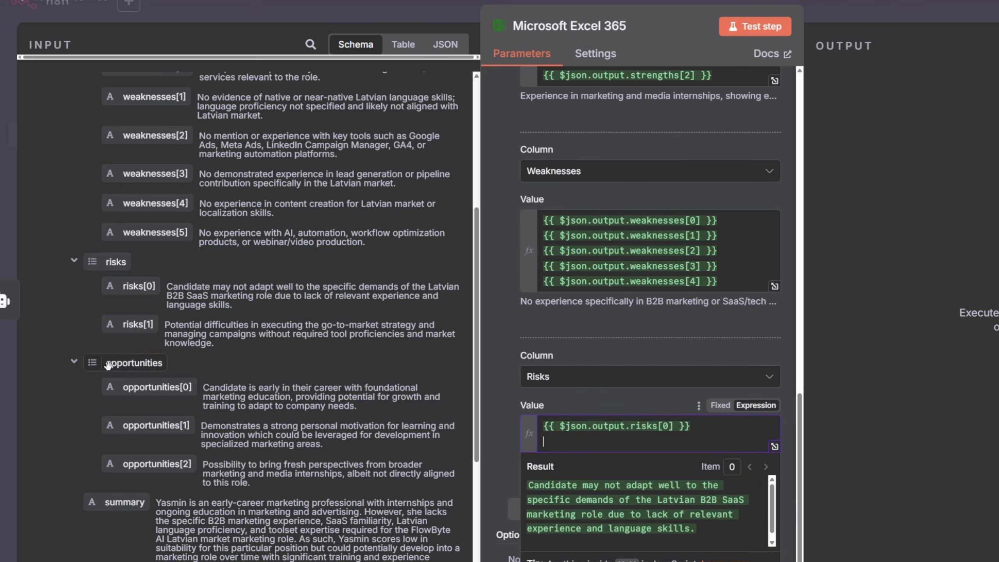
- Extend the Risks value to list risks[0] through risks[3] on separate lines
left_click_drag(134, 327, 468, 445)
key("ctrl+c")
left_click(732, 449)
key("Return")
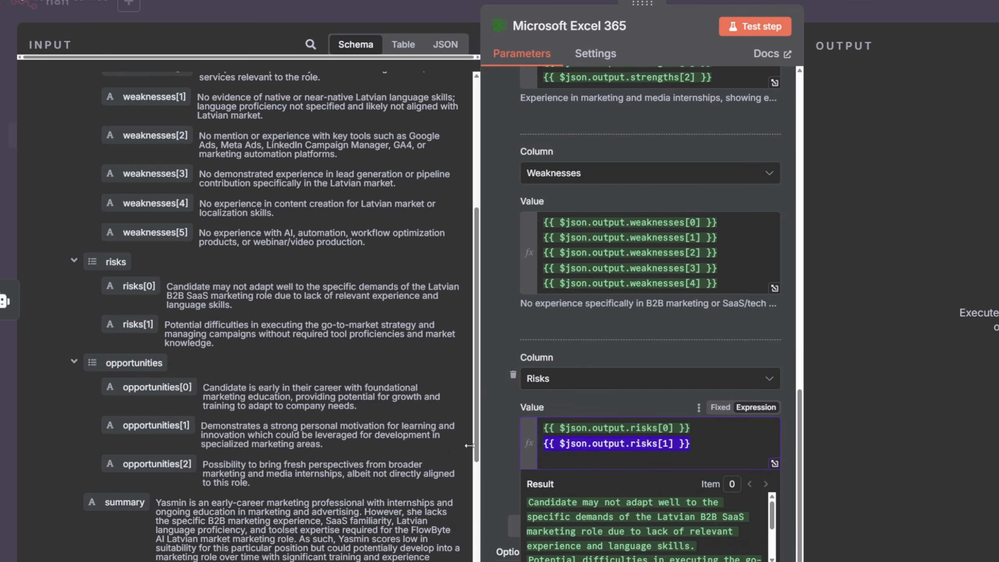
left_click(596, 460)
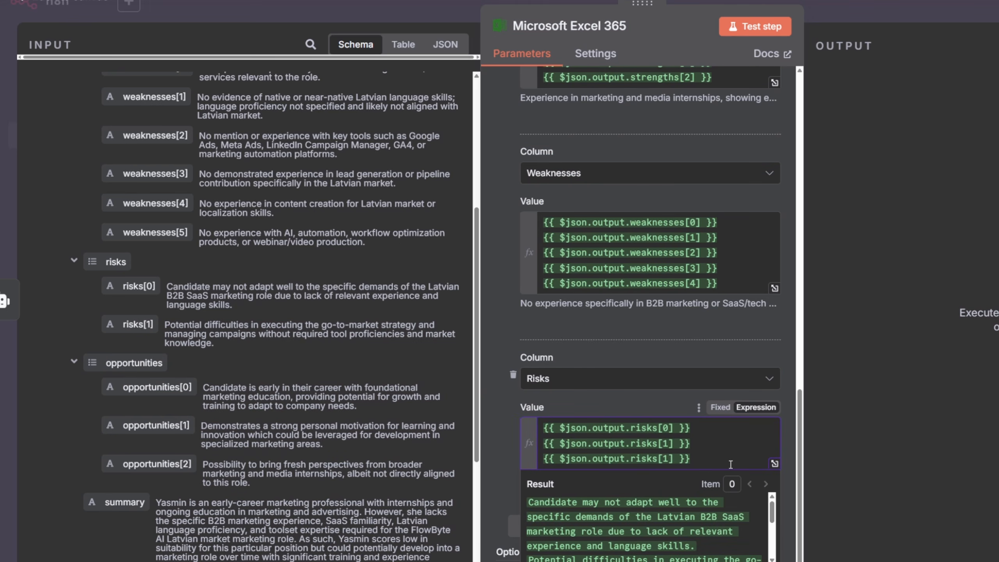
key("Return")
key("ctrl+v")
key("Left")
key("Left")
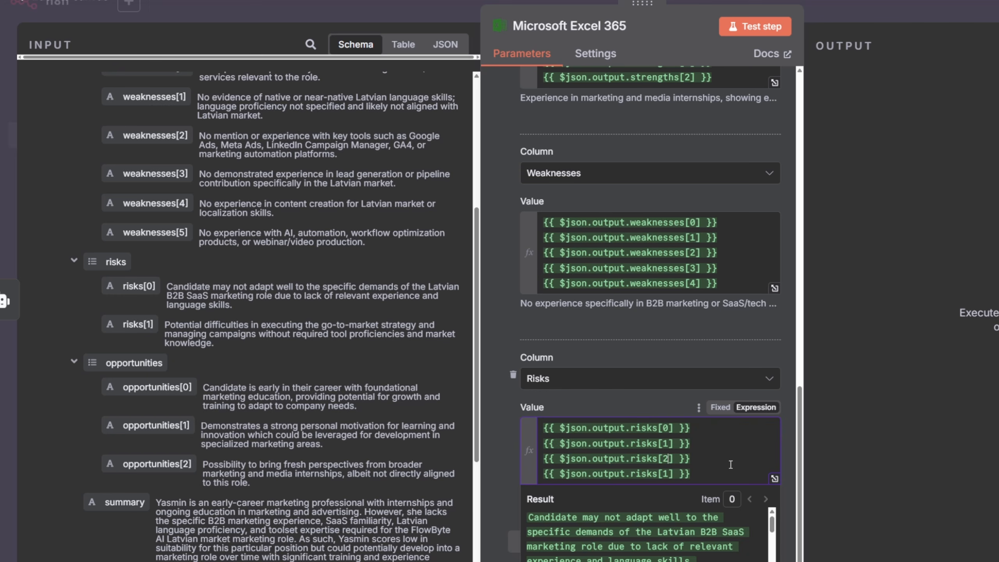
key("Down")
key("BackSpace")
type("3")
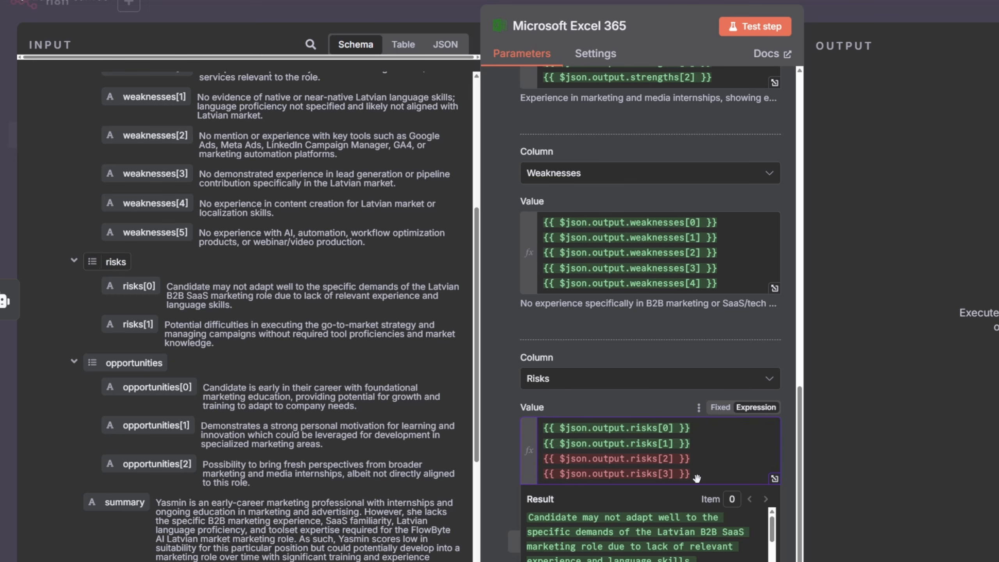
scroll(717, 470, "down", 2)
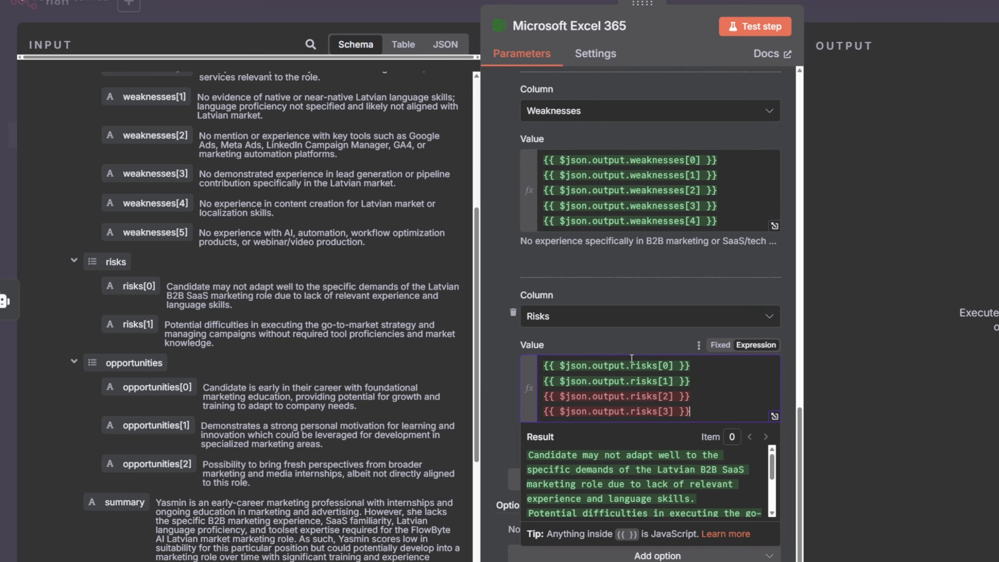
- Add an Opportunities column whose value lists opportunities[0] through opportunities[3] on separate lines
left_click(679, 476)
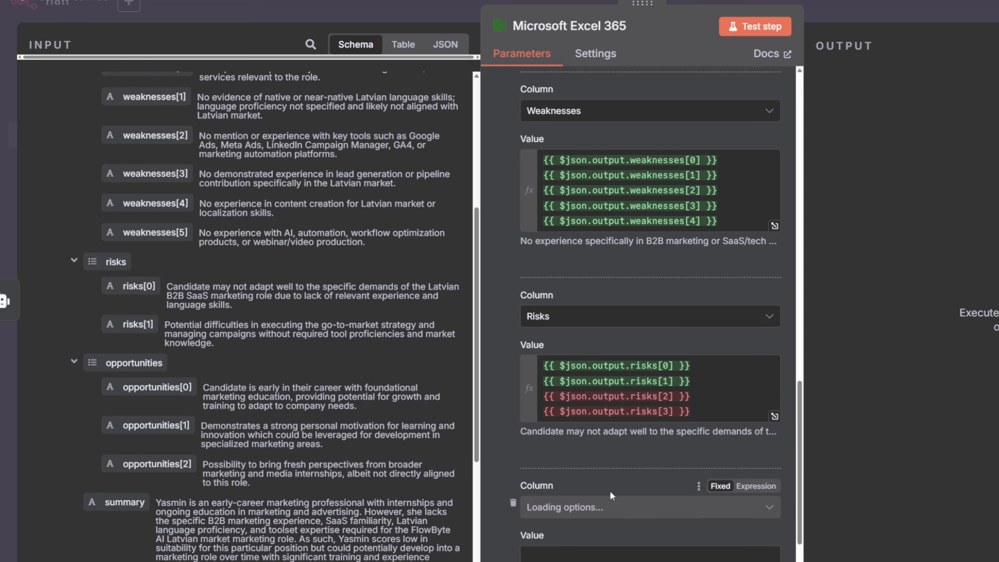
left_click(582, 508)
left_click(586, 468)
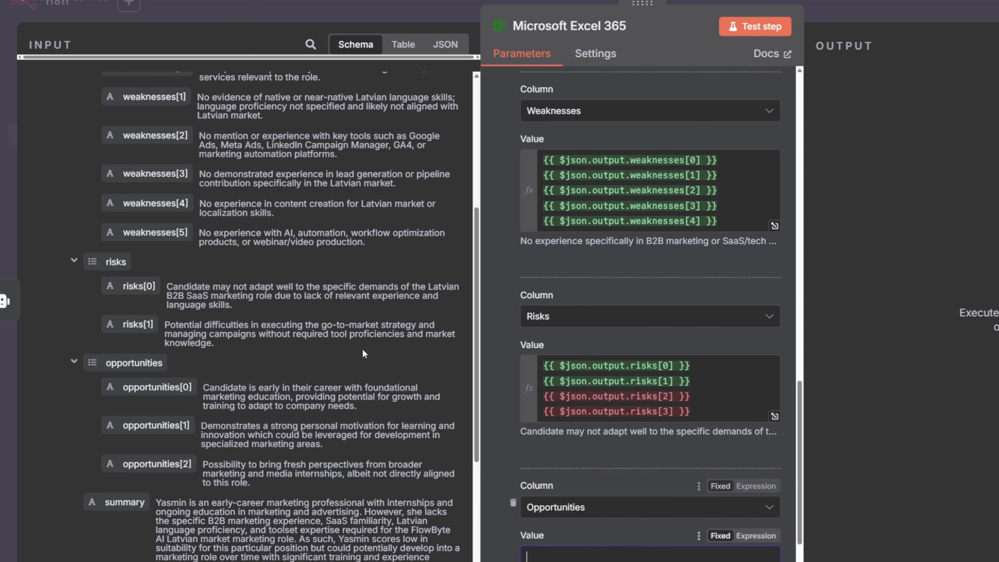
scroll(196, 221, "down", 5)
left_click_drag(157, 186, 566, 554)
scroll(678, 551, "down", 4)
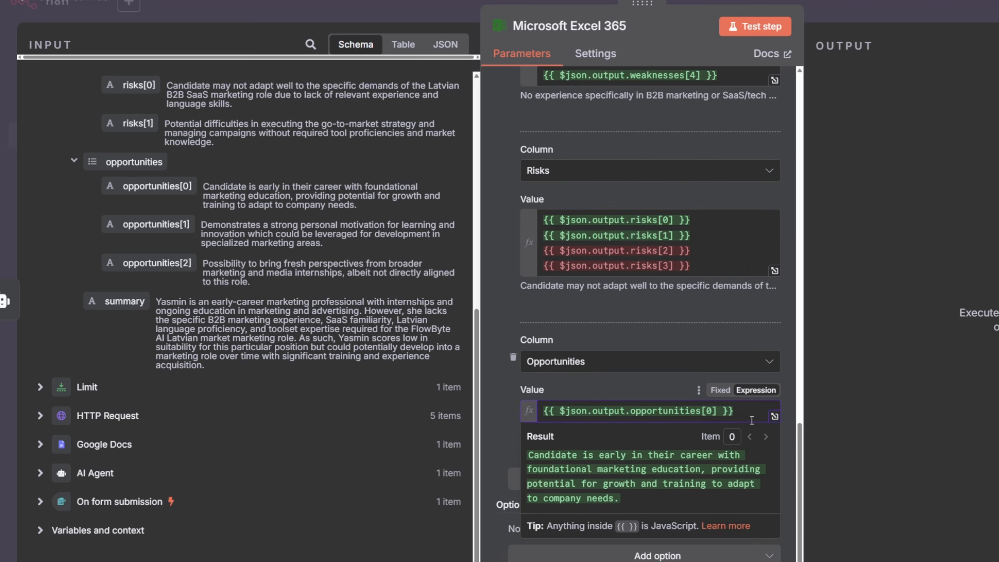
left_click(751, 413)
key("Return")
left_click_drag(157, 224, 590, 428)
key("Return")
left_click_drag(138, 265, 586, 442)
left_click_drag(638, 437, 544, 444)
key("ctrl+c")
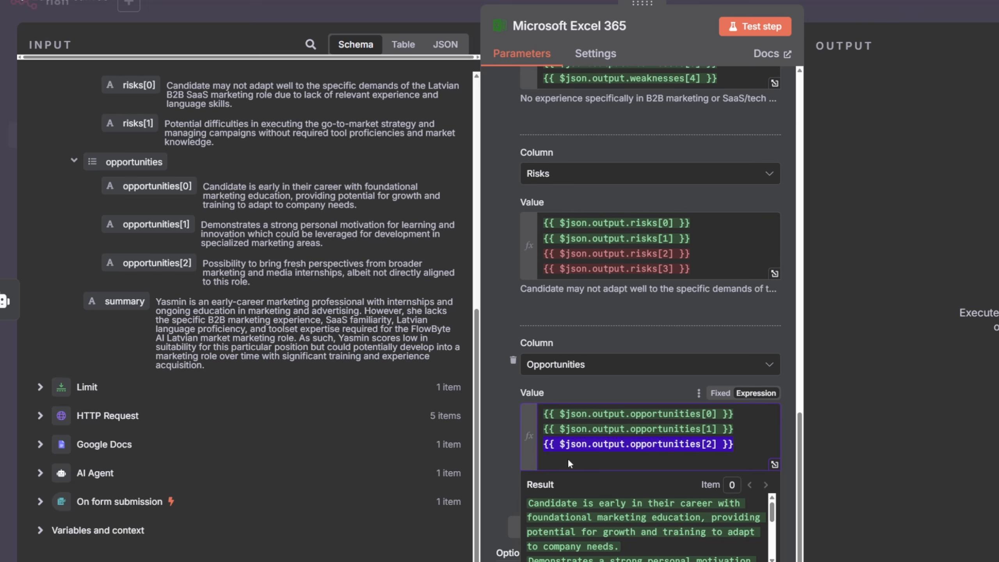
left_click(574, 459)
key("ctrl+v")
key("Left")
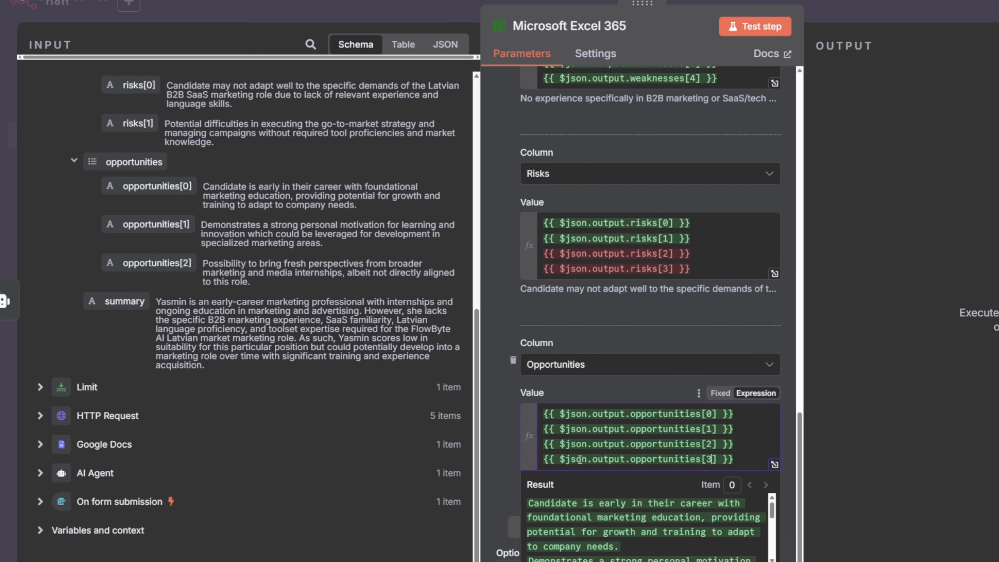
- Delete the weaknesses[4] line from the Weaknesses value
scroll(591, 314, "up", 4)
scroll(661, 378, "down", 3)
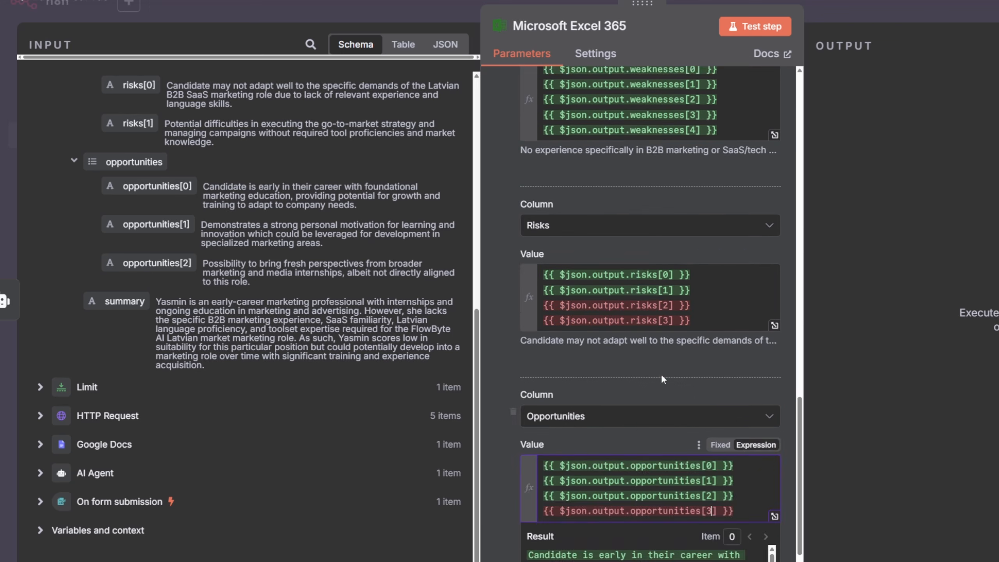
scroll(661, 379, "up", 5)
left_click_drag(735, 430, 545, 428)
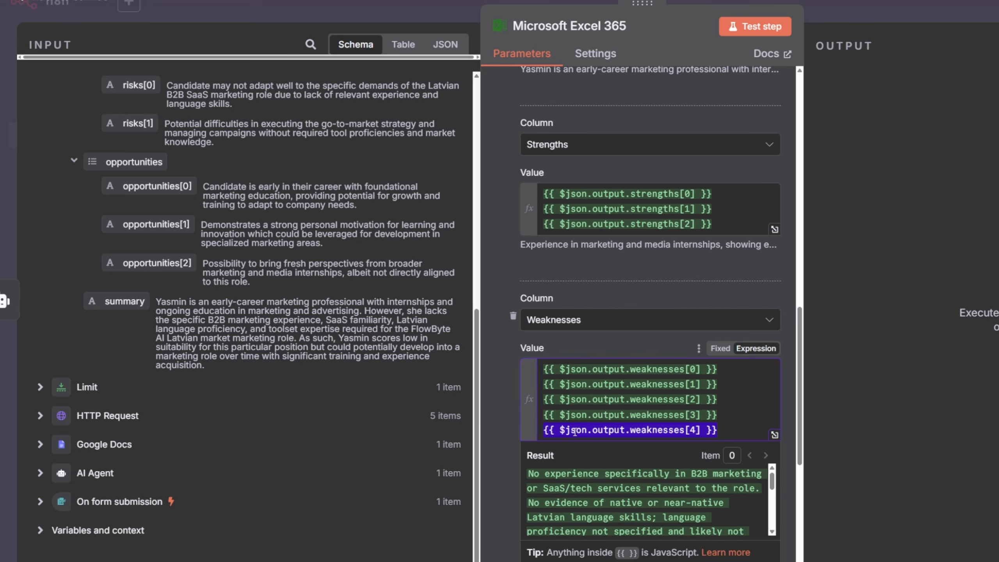
key("BackSpace")
key("BackSpace")
- Add a strengths[3] line to the end of the Strengths value
scroll(715, 353, "up", 5)
left_click(727, 426)
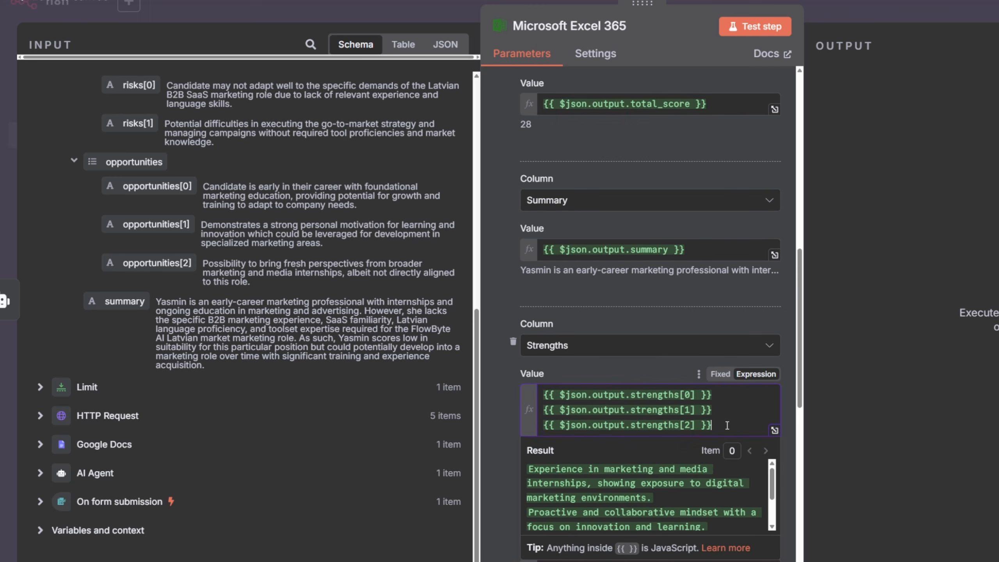
left_click_drag(728, 425, 537, 424)
key("ctrl+c")
left_click(729, 429)
key("Return")
key("ctrl+v")
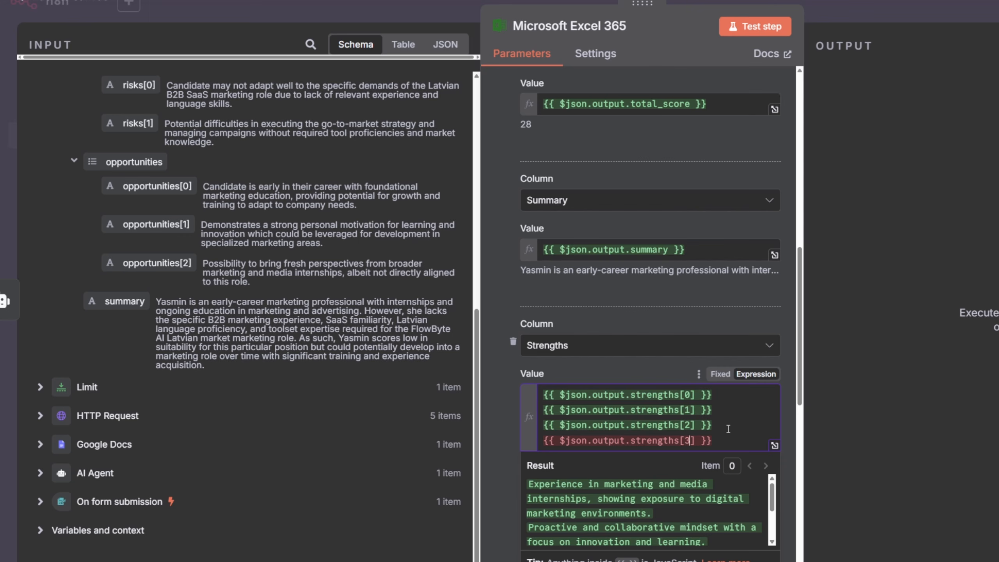
- Switch to the Headhunting assistant workbook in Excel and maximise its window
scroll(653, 324, "up", 5)
scroll(653, 324, "down", 15)
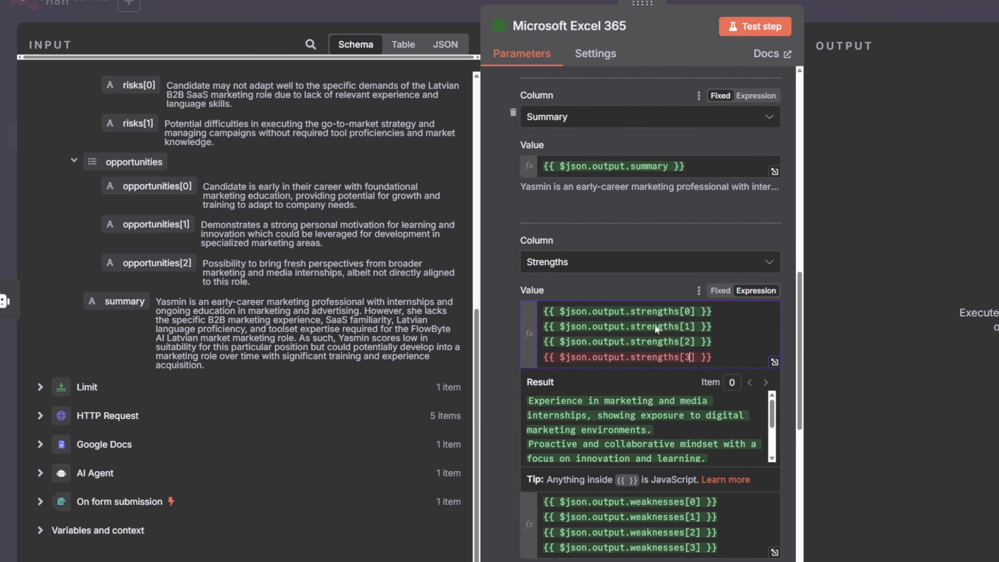
scroll(654, 329, "up", 15)
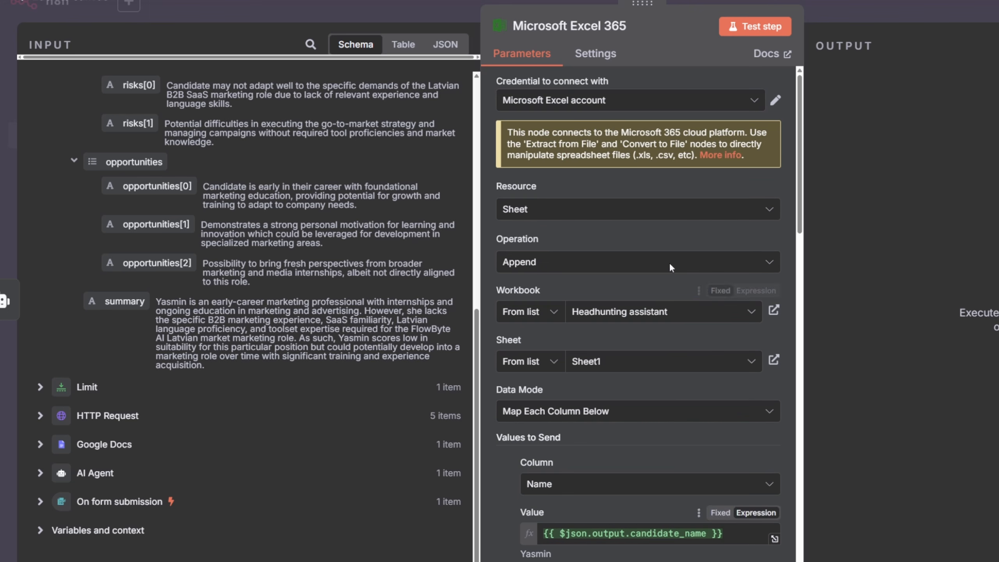
left_click(766, 34)
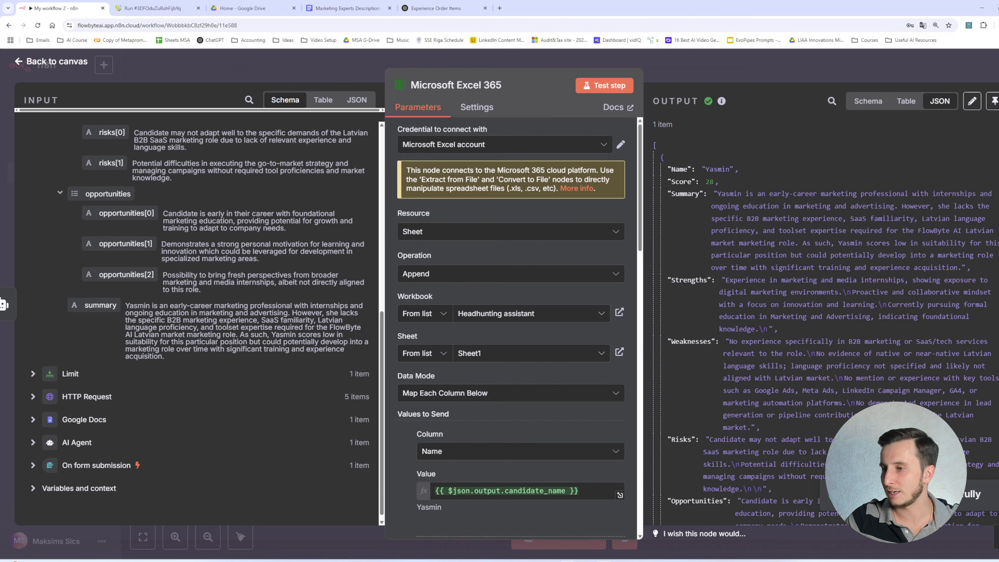
left_click(603, 560)
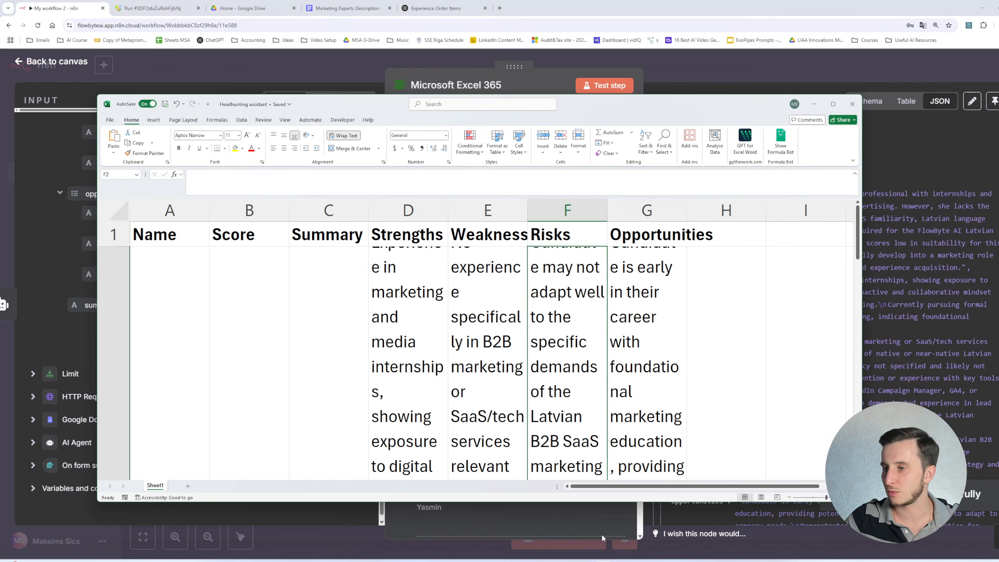
left_click(439, 291)
left_click(834, 104)
- Widen columns D through G together, then widen the Summary column C
scroll(343, 241, "down", 3)
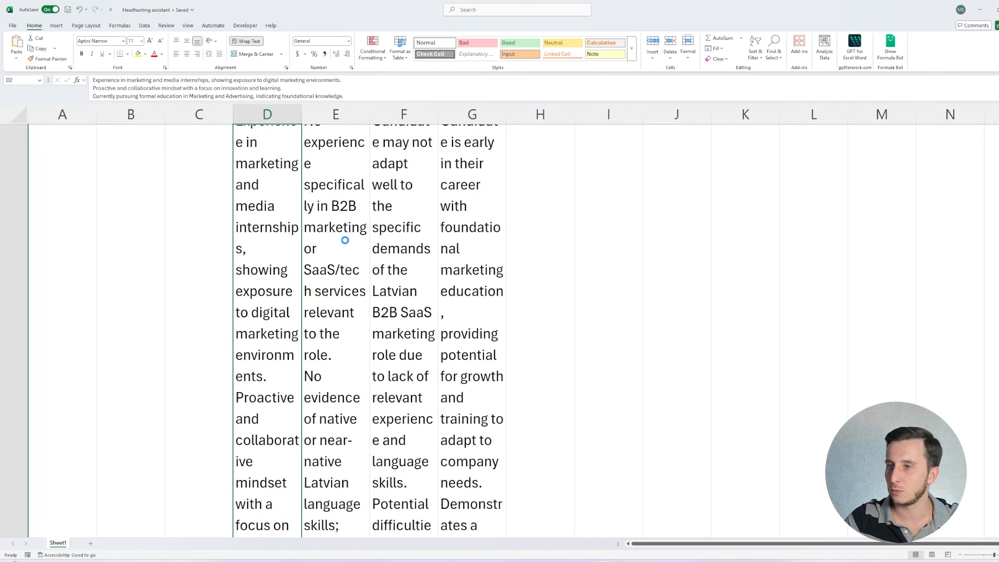
scroll(336, 247, "up", 4)
scroll(335, 240, "down", 2)
scroll(319, 203, "up", 2)
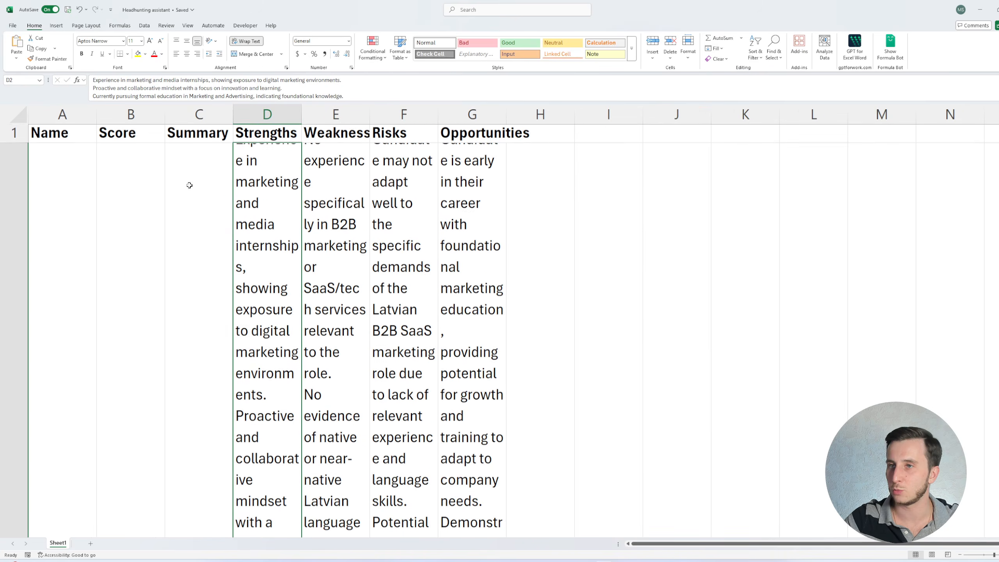
left_click_drag(267, 115, 471, 116)
left_click_drag(302, 114, 404, 114)
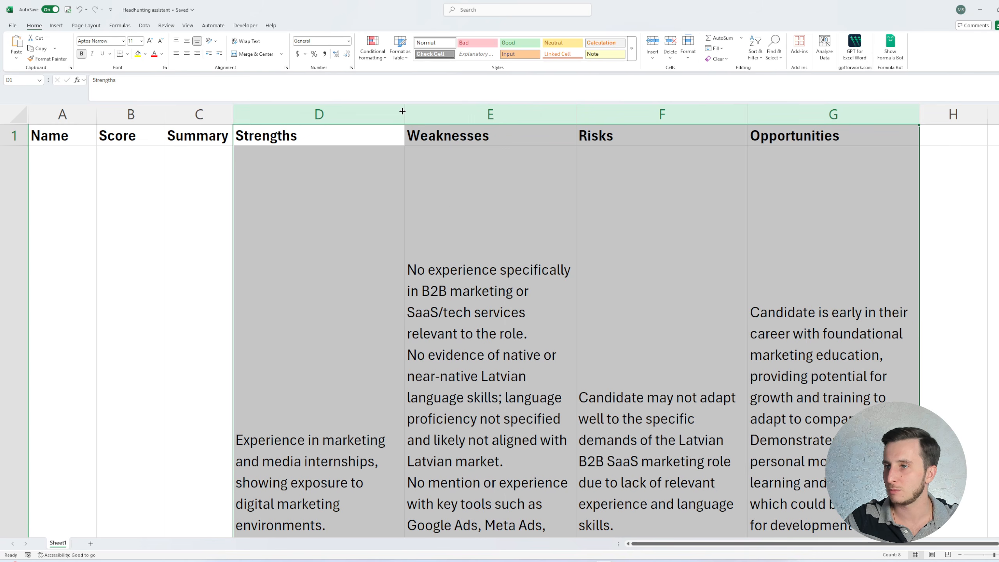
left_click(229, 115)
mouse_move(233, 116)
left_mouse_down()
mouse_move(442, 112)
mouse_move(387, 113)
left_mouse_up()
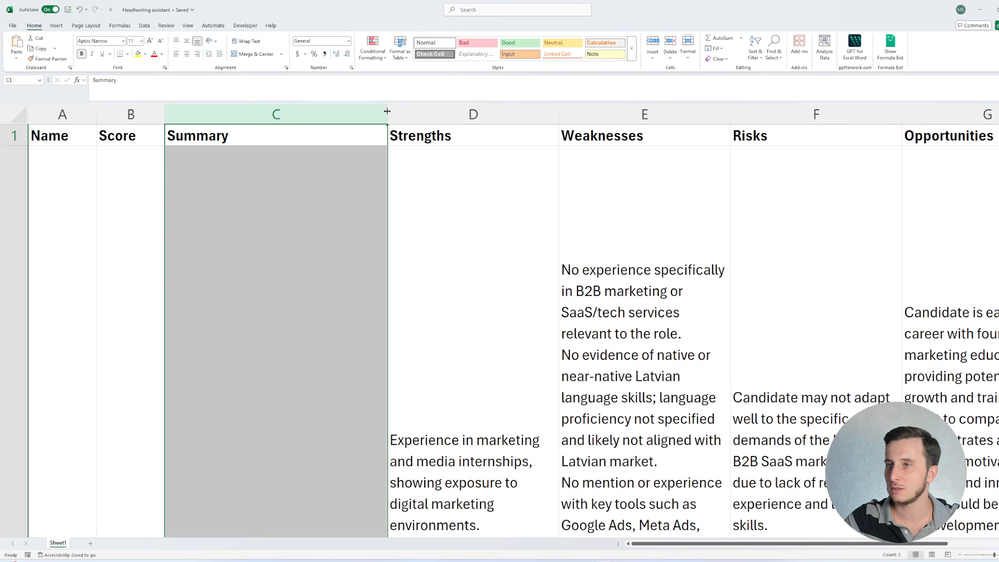
- Select row 2 and apply Wrap Text to it
left_click(339, 212)
key("shift+Up")
left_click(339, 212)
key("shift+space")
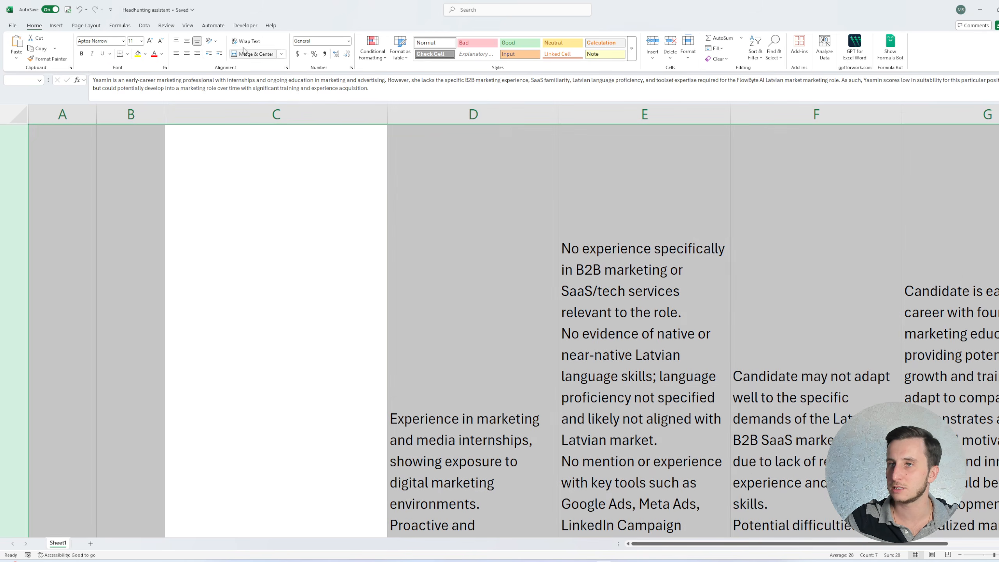
left_click(252, 42)
left_click(280, 187)
- Select the whole sheet and align all cell contents to the top
scroll(181, 228, "down", 3)
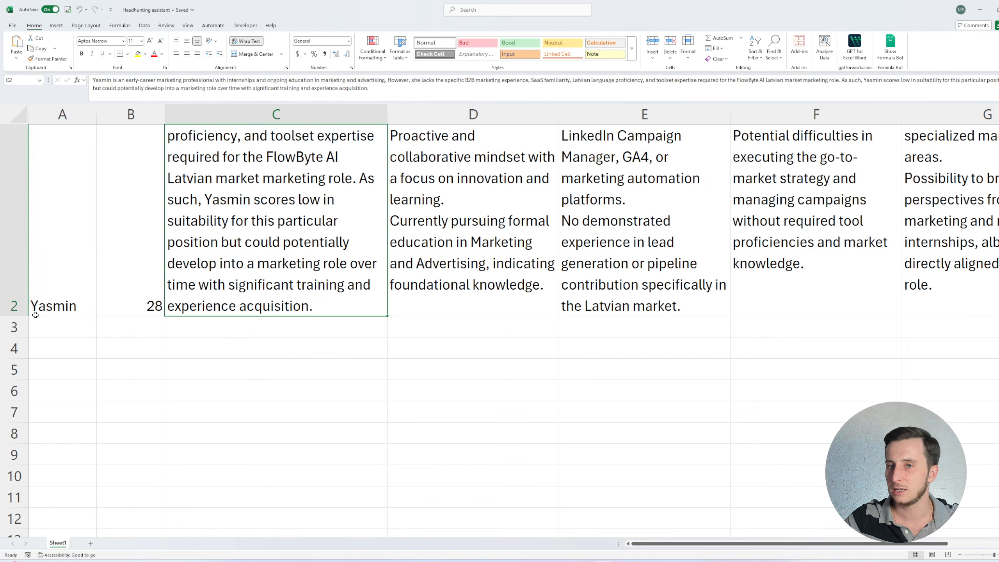
scroll(47, 216, "up", 1)
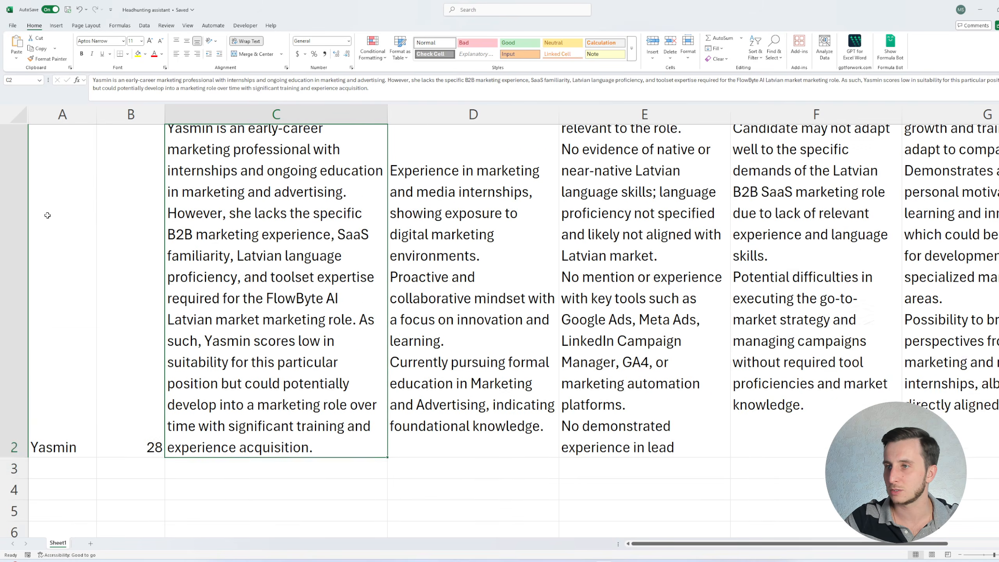
scroll(48, 216, "down", 1)
scroll(179, 260, "up", 2)
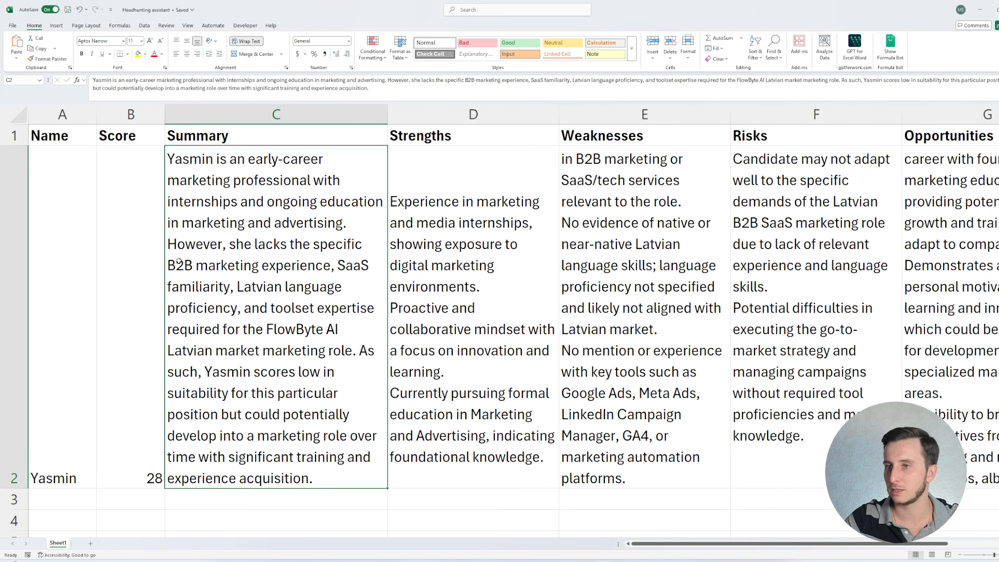
left_click(116, 290)
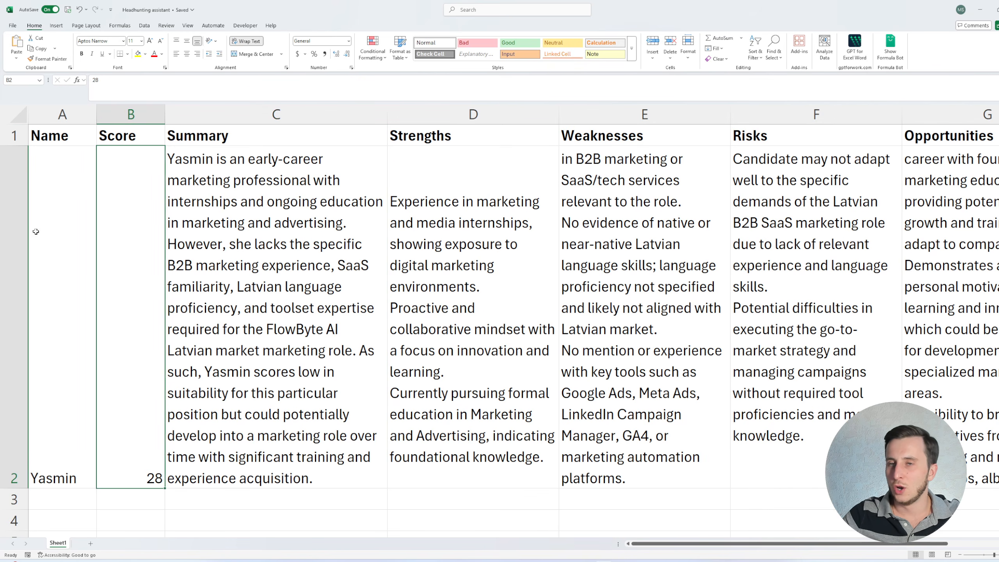
left_click(36, 232)
left_click_drag(70, 240, 865, 212)
key("shift+space")
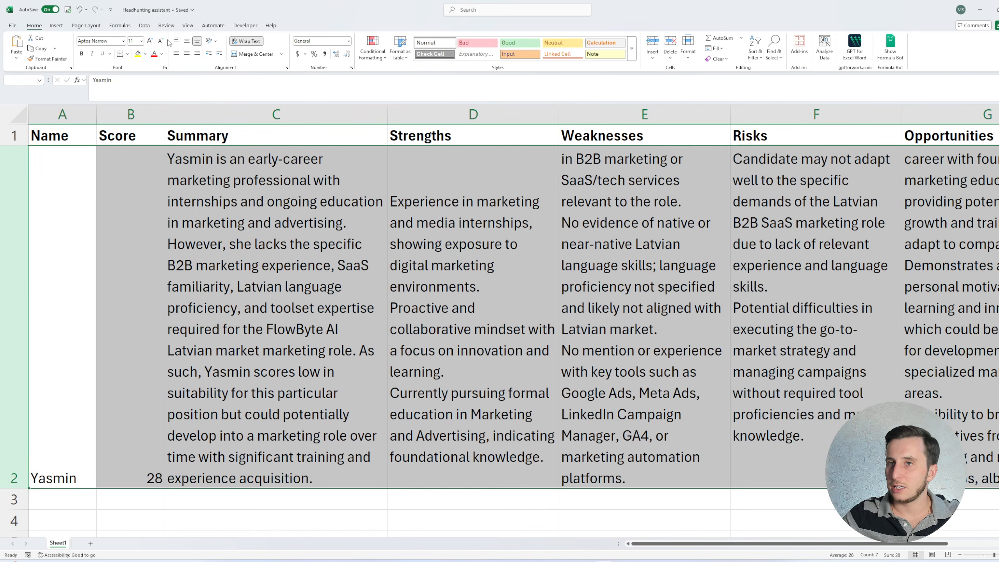
key("ctrl+a")
left_click(177, 41)
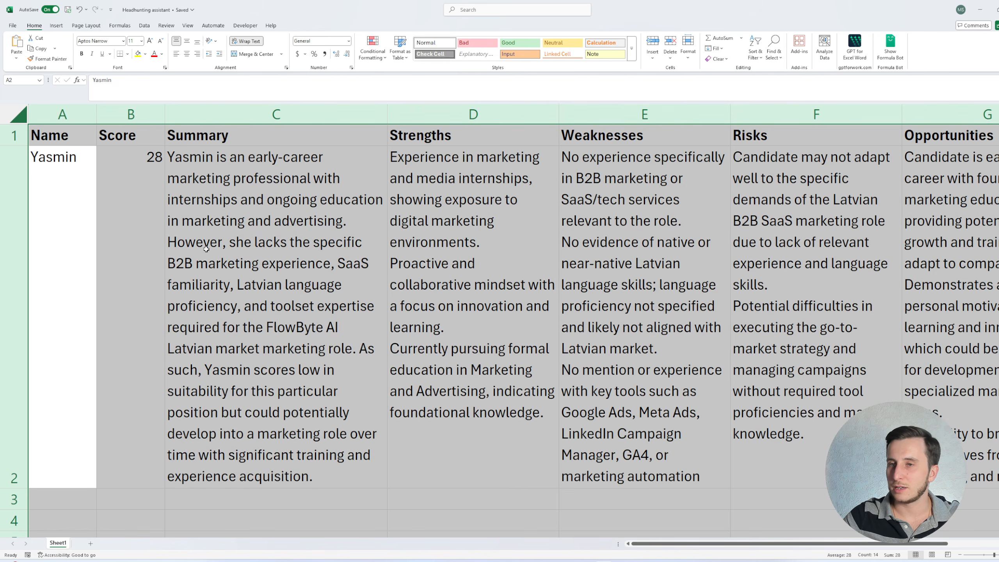
left_click_drag(56, 202, 90, 189)
left_click(135, 182)
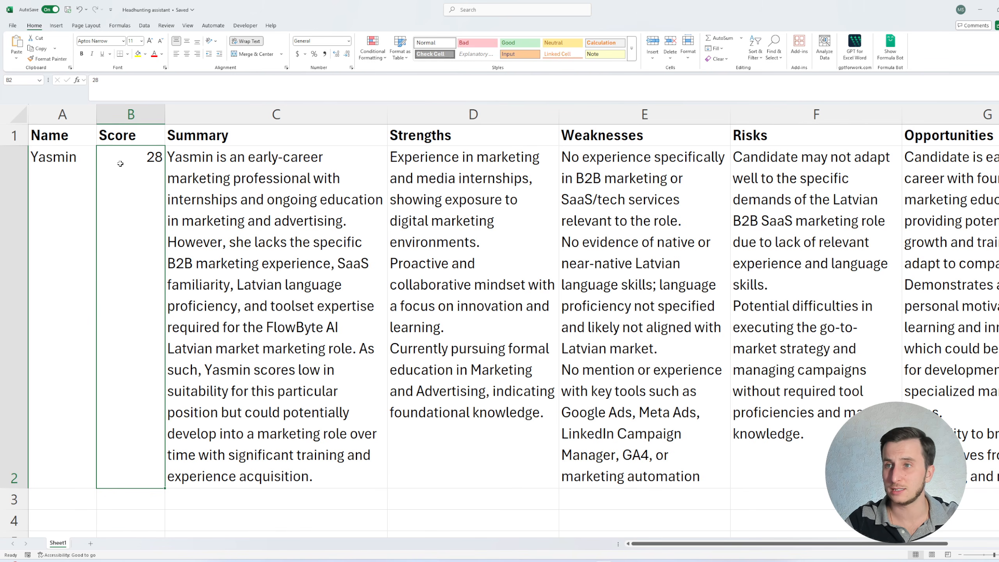
left_click(242, 176)
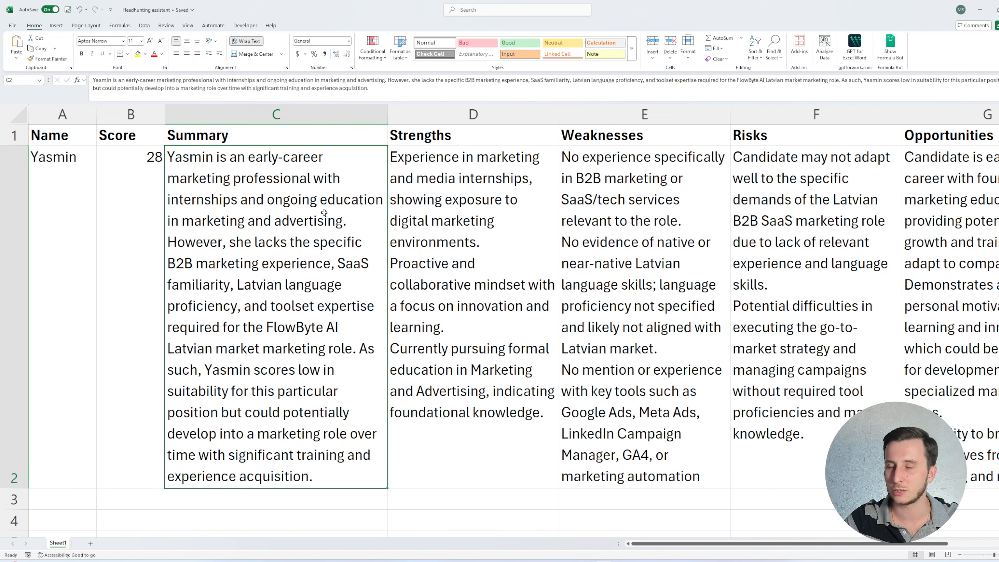
- Review the scored candidate's row cell by cell across the Excel columns
left_click(477, 229)
left_click(355, 230)
left_click(486, 225)
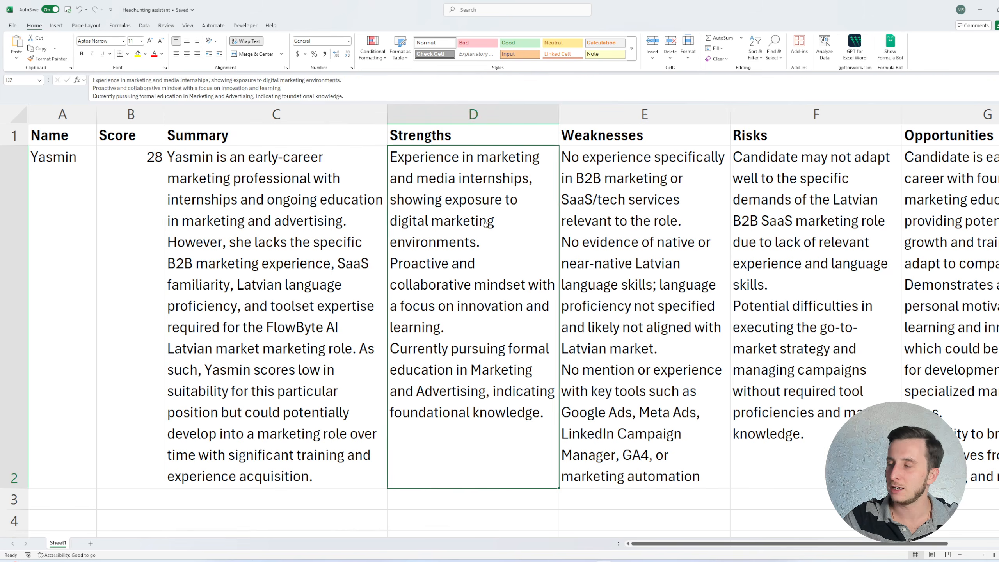
key("Right")
key("Right")
key("Right")
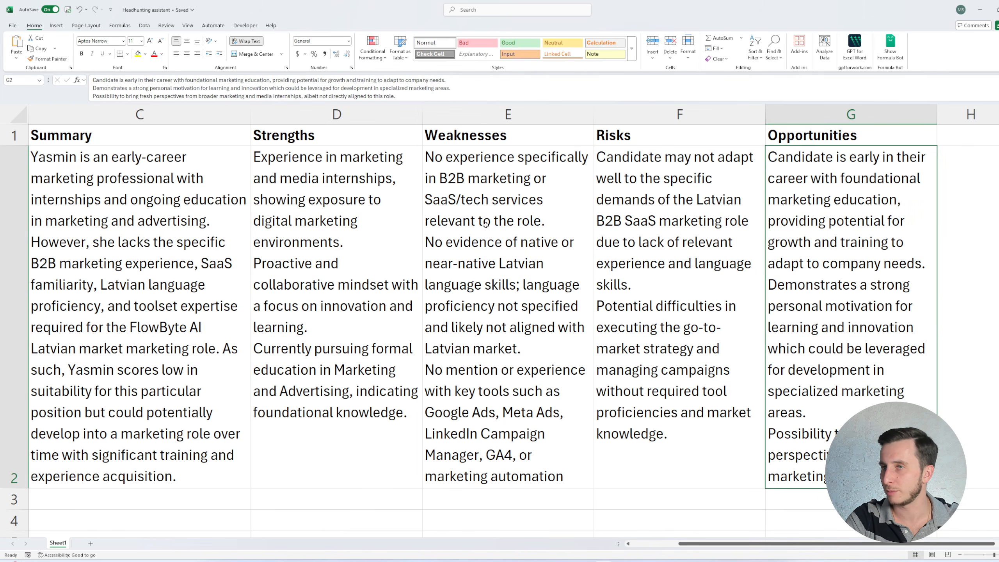
key("Home")
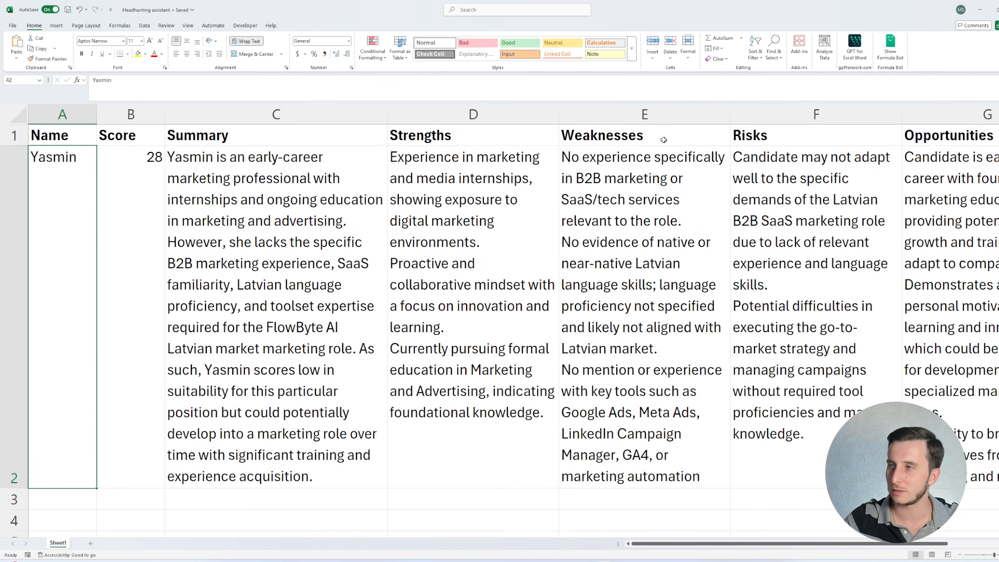
left_click(144, 218)
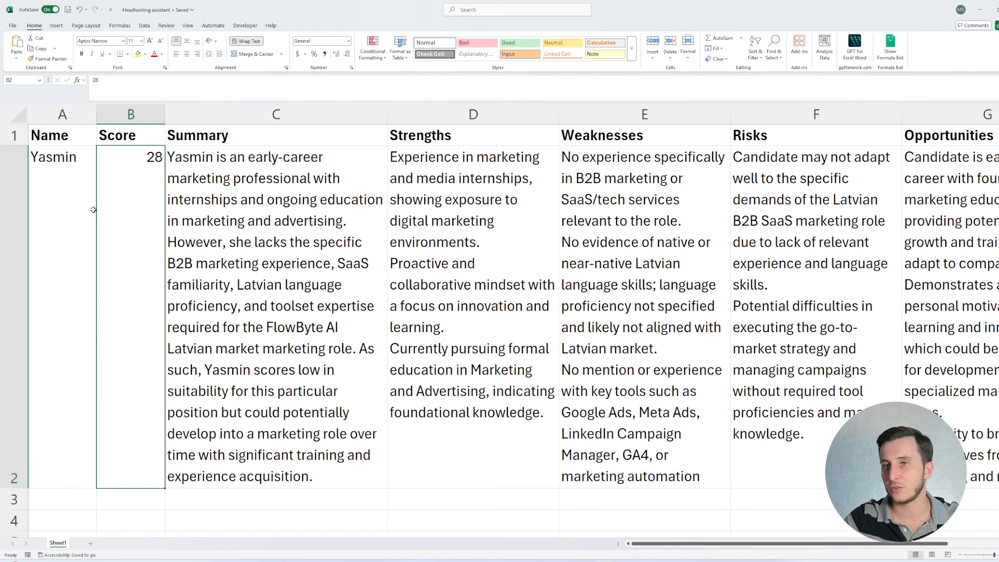
left_click(91, 210)
- Switch back to the n8n workflow and delete the Limit node between HTTP Request and AI Agent1
left_click(569, 561)
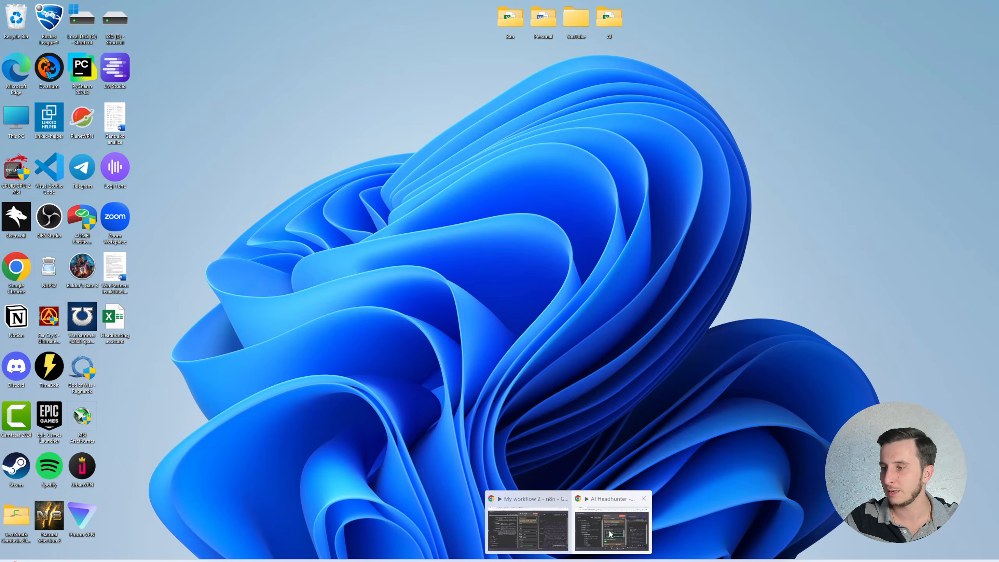
left_click(535, 527)
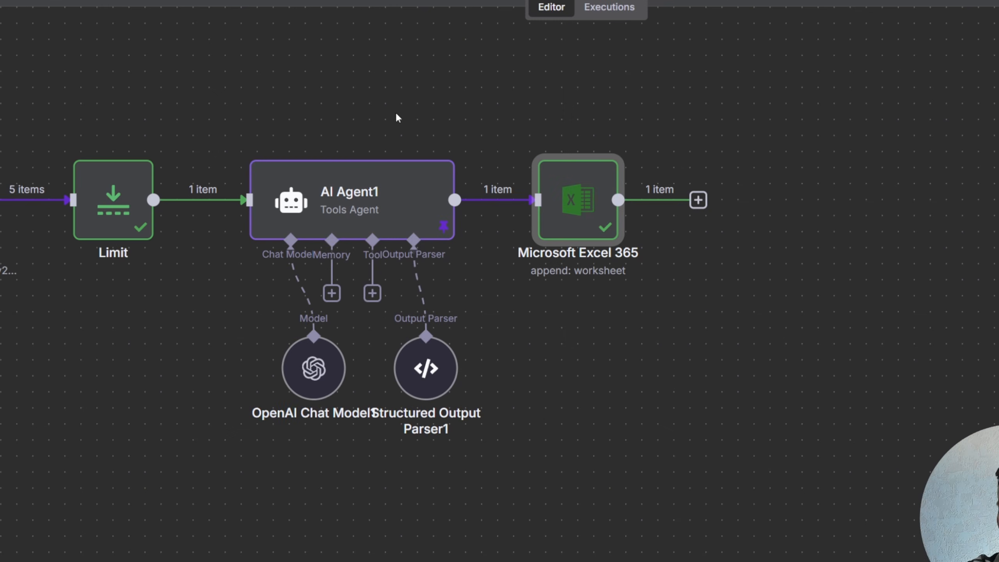
left_click_drag(352, 98, 630, 128)
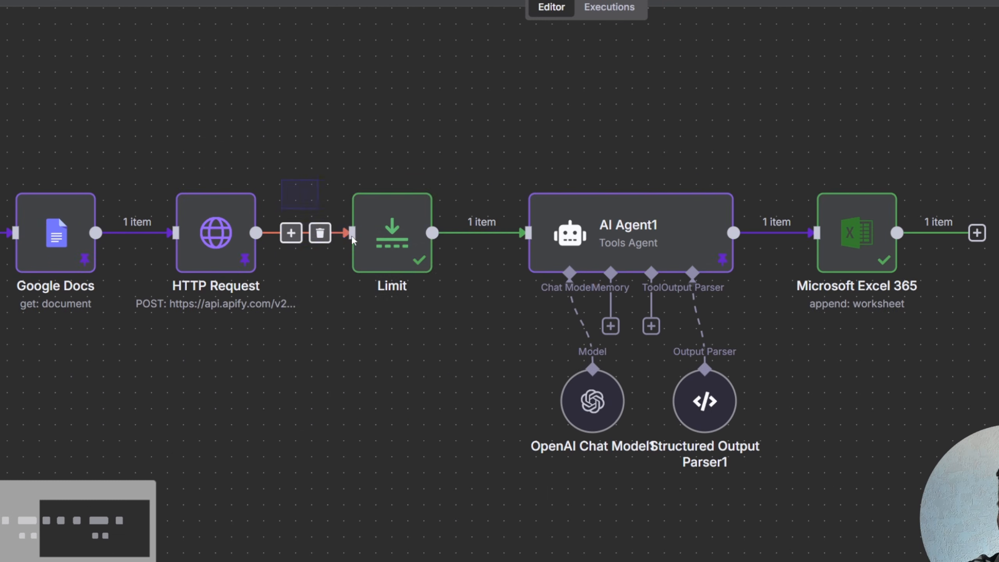
left_click(389, 236)
key("Delete")
- Move AI Agent1, Microsoft Excel 365, and the agent's chat model and output parser leftward to close the gap
left_click_drag(629, 236, 453, 236)
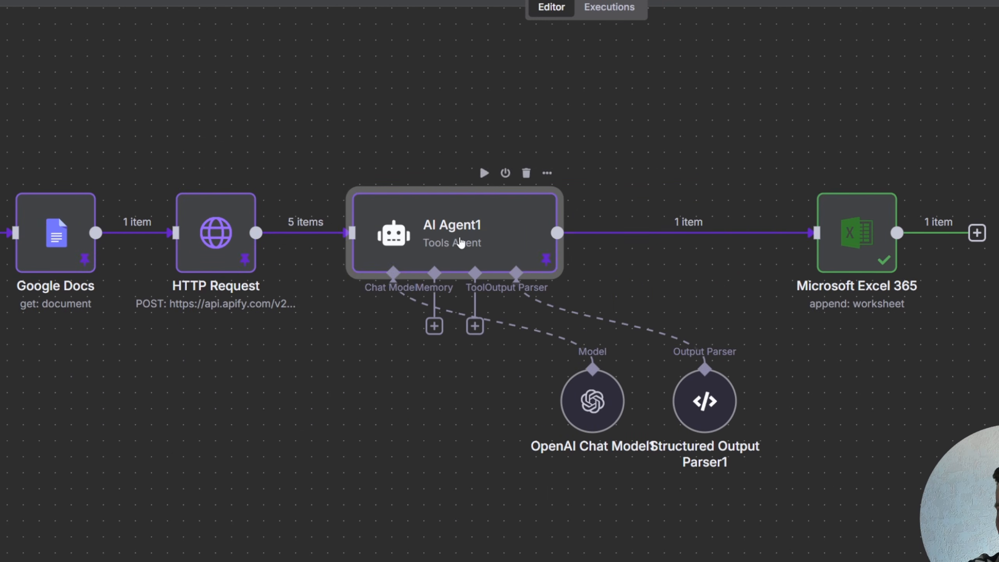
left_click_drag(857, 236, 681, 236)
left_click(515, 153)
left_click_drag(423, 374, 861, 502)
left_click_drag(593, 405, 577, 406)
left_click_drag(539, 341, 822, 473)
left_click_drag(700, 419, 493, 419)
left_click(330, 127)
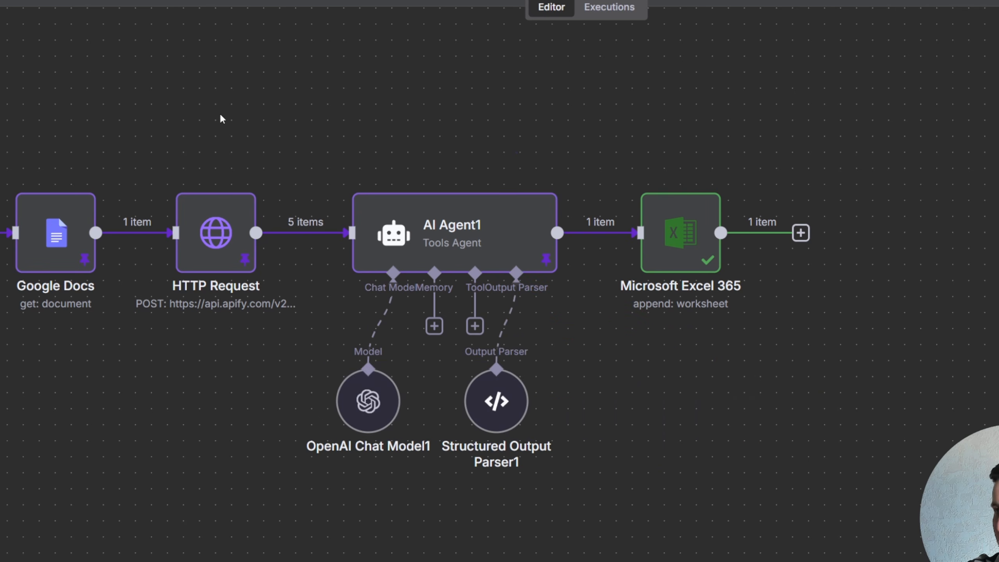
- Shift Structured Output Parser1 to the right to make room under AI Agent1
scroll(696, 138, "left", 10)
scroll(704, 130, "up", 2)
scroll(711, 118, "down", 5)
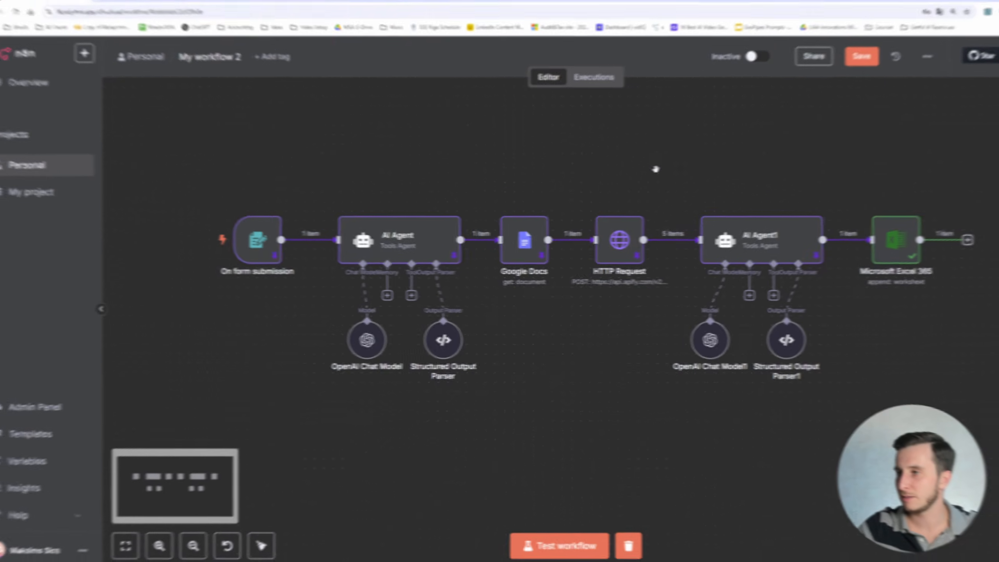
left_click(861, 56)
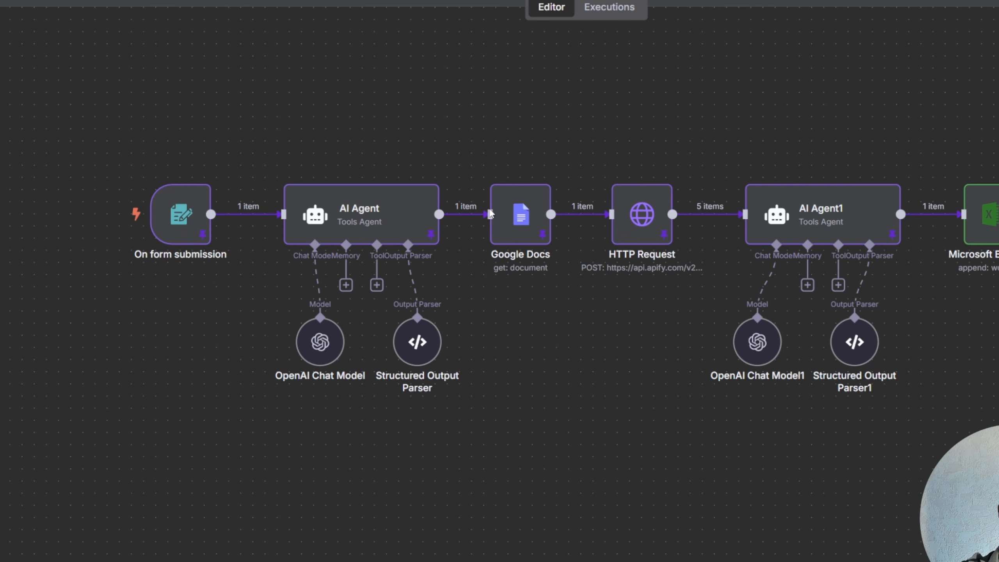
mouse_move(565, 223)
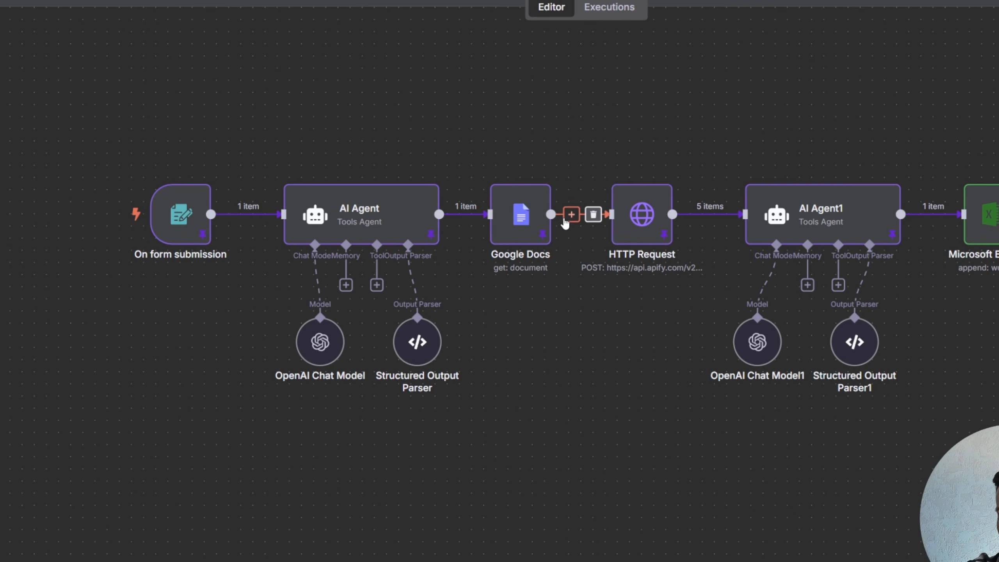
left_click_drag(854, 342, 915, 342)
mouse_move(832, 225)
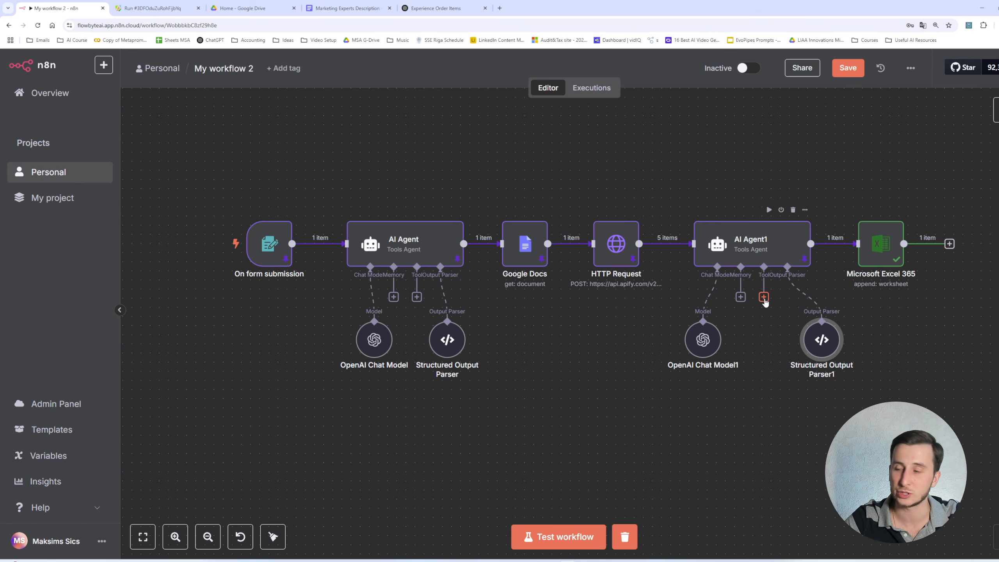
- Attach a Google Docs Tool to AI Agent1's Tool input and set its operation to Get
left_click(834, 285)
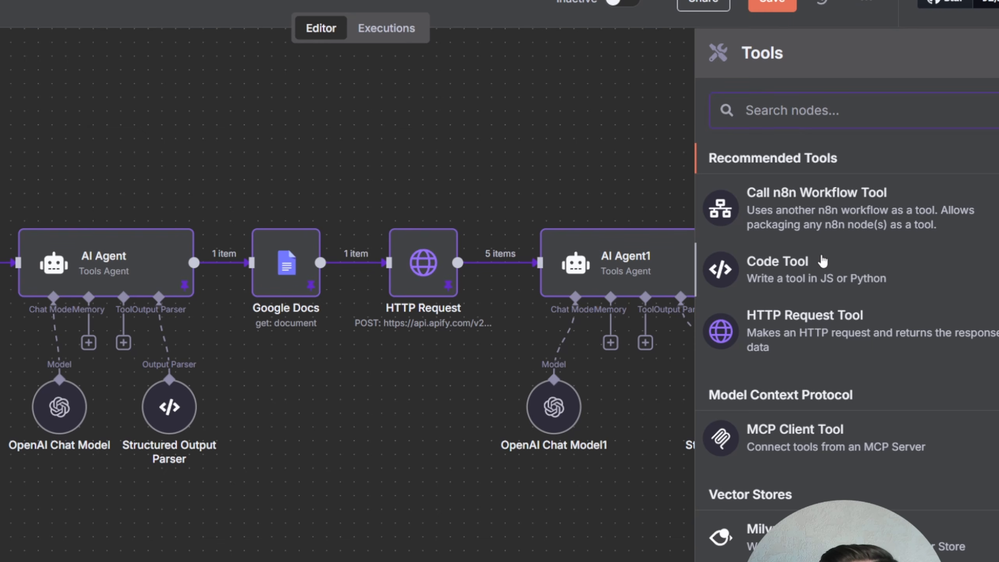
type("google do")
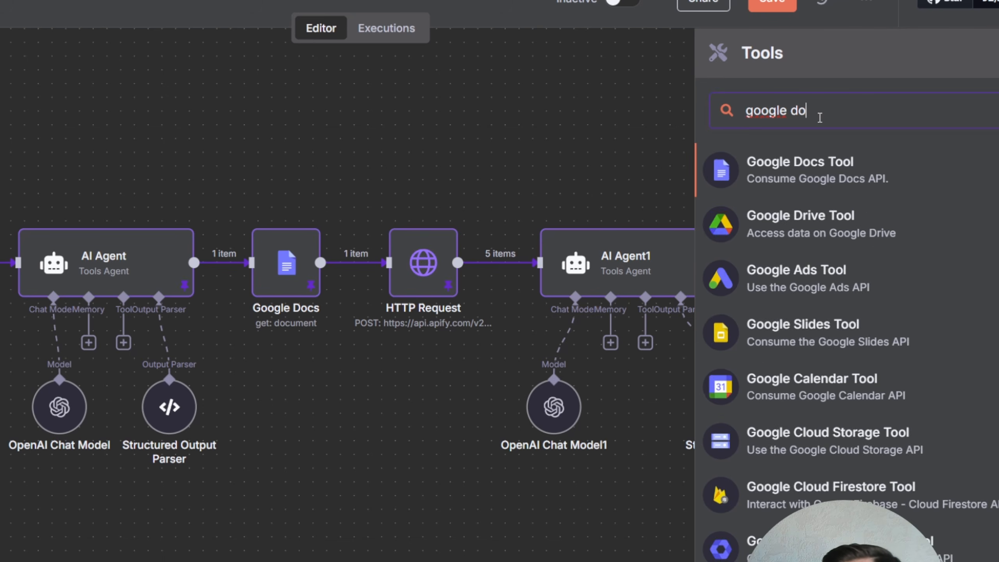
type("c")
key("Return")
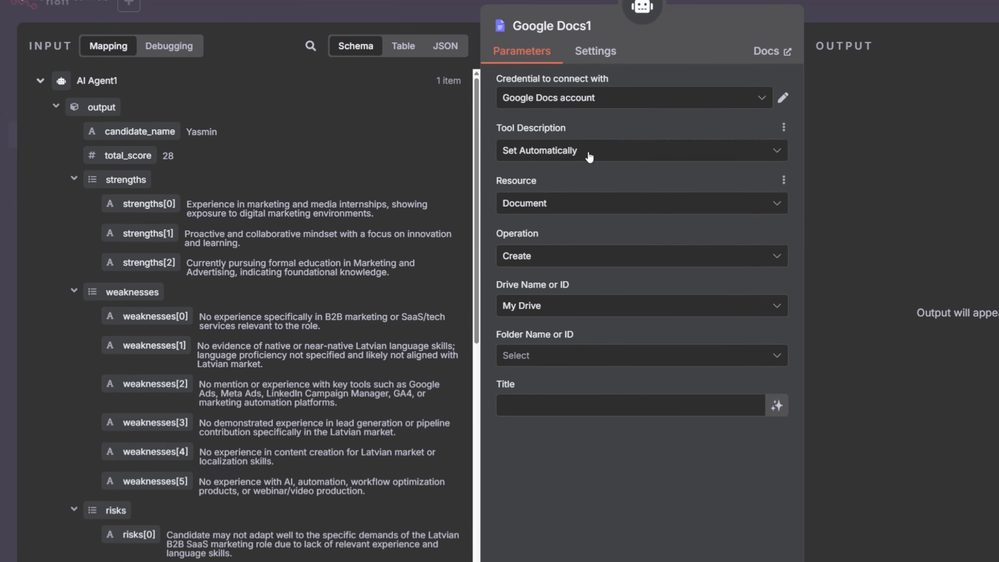
left_click(589, 157)
left_click(590, 170)
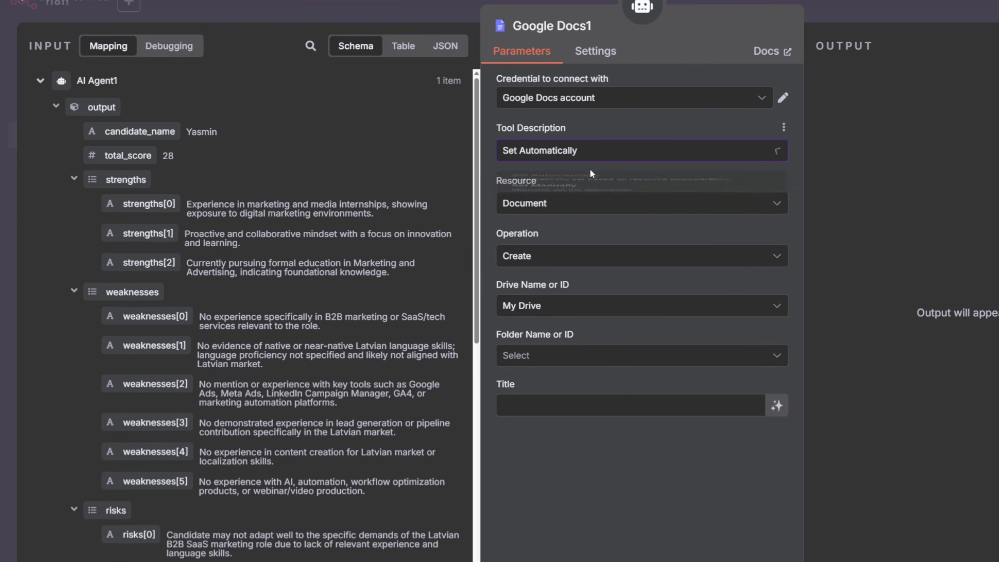
left_click(568, 258)
left_click(561, 317)
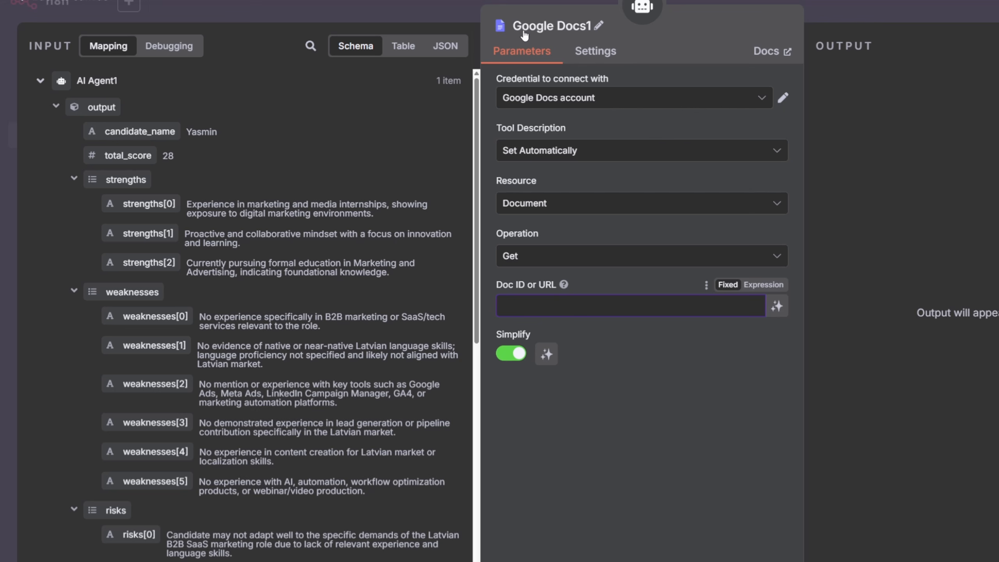
left_click(139, 9)
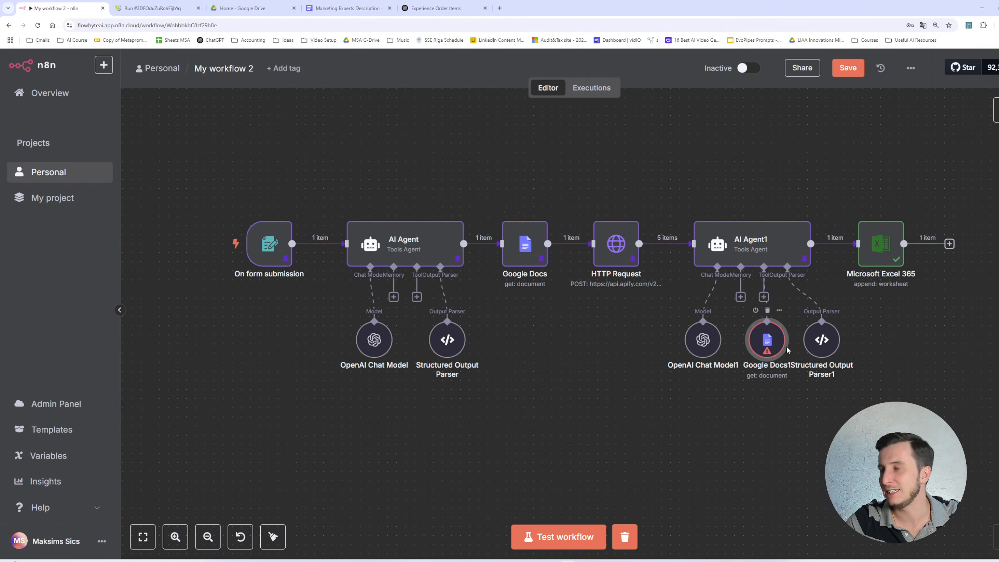
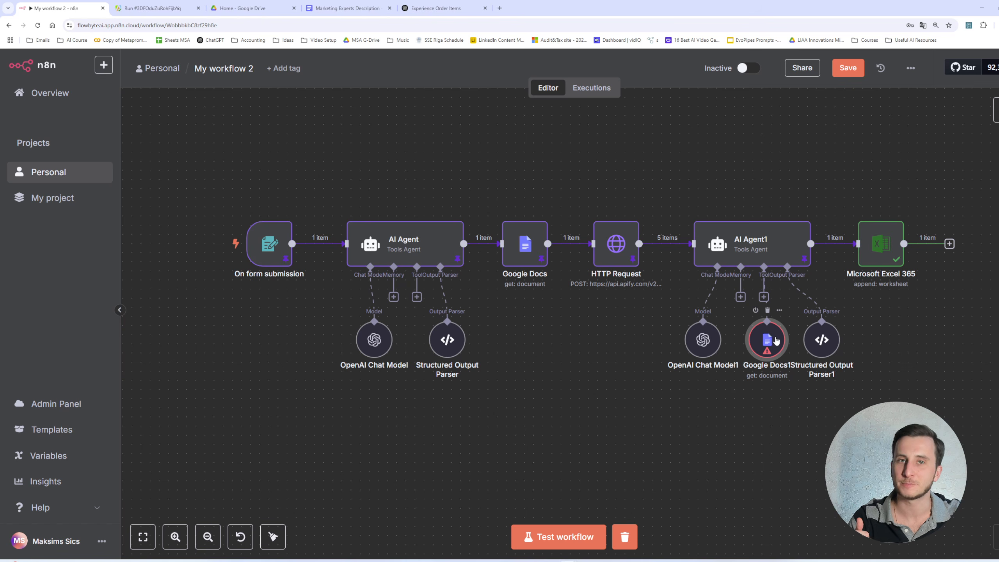
- Delete the Google Docs1 tool attached under AI Agent1
left_click_drag(772, 341, 769, 390)
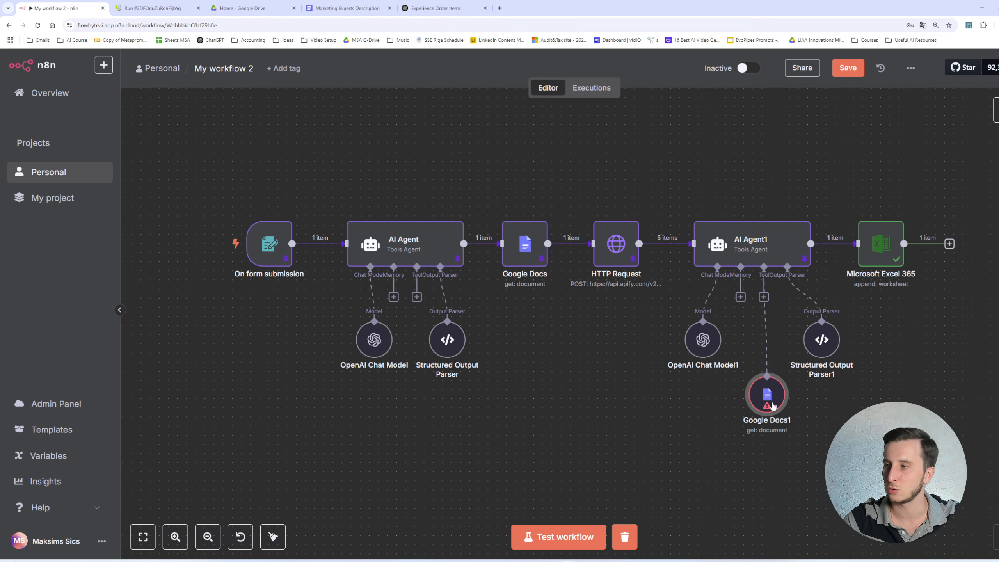
left_click_drag(828, 439, 758, 398)
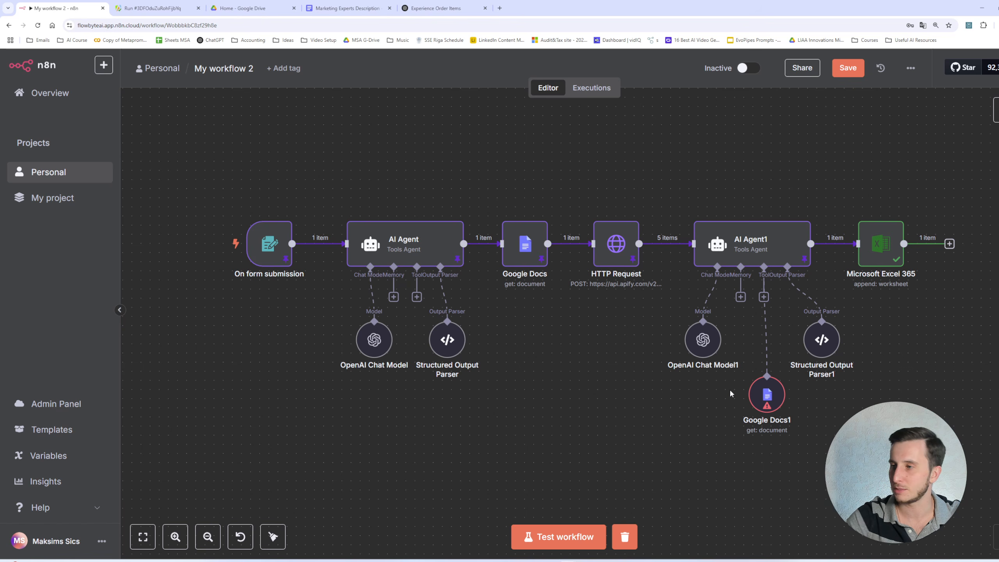
left_click(766, 396)
key("Delete")
- Move Structured Output Parser1 back beneath AI Agent1 and save the workflow
left_click_drag(821, 340, 794, 340)
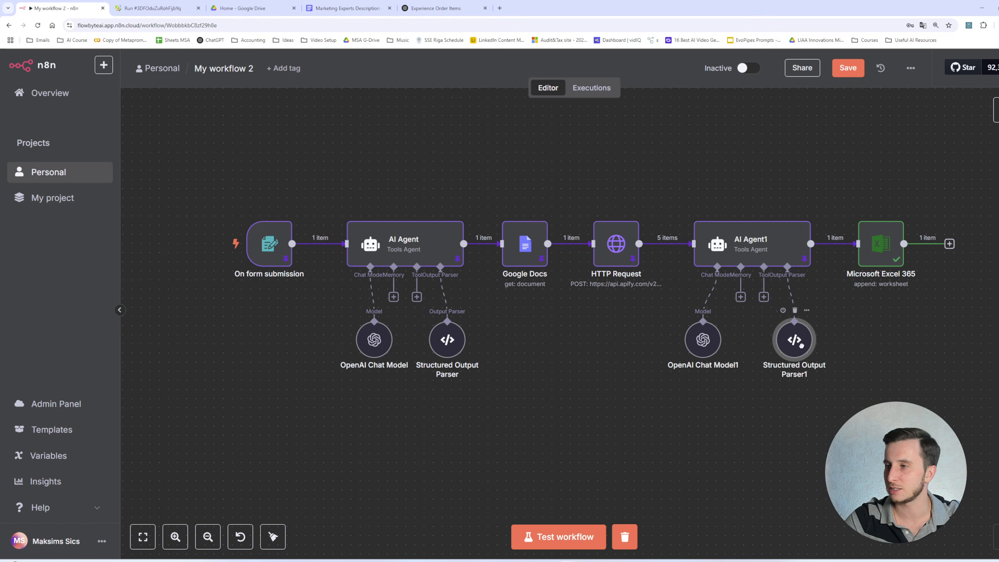
left_click(840, 73)
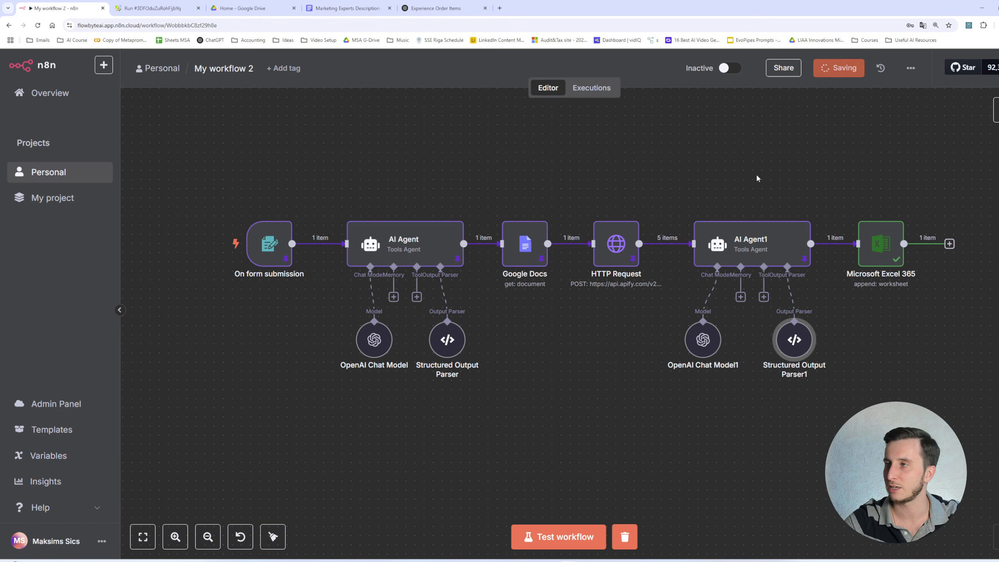
- Unpin the test data on the On form submission, AI Agent and Google Docs nodes
left_click(402, 176)
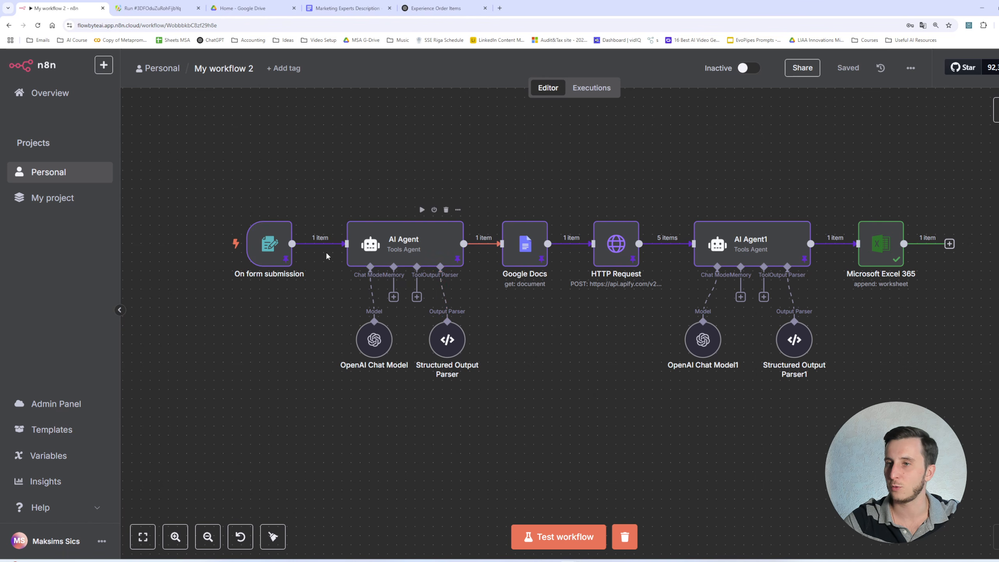
double_click(269, 243)
key("Escape")
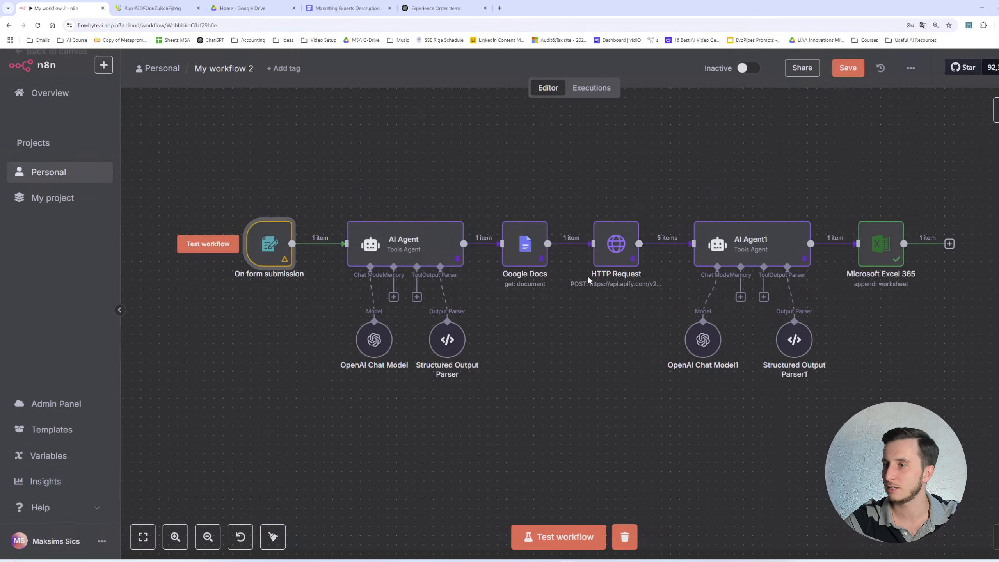
double_click(389, 236)
key("Escape")
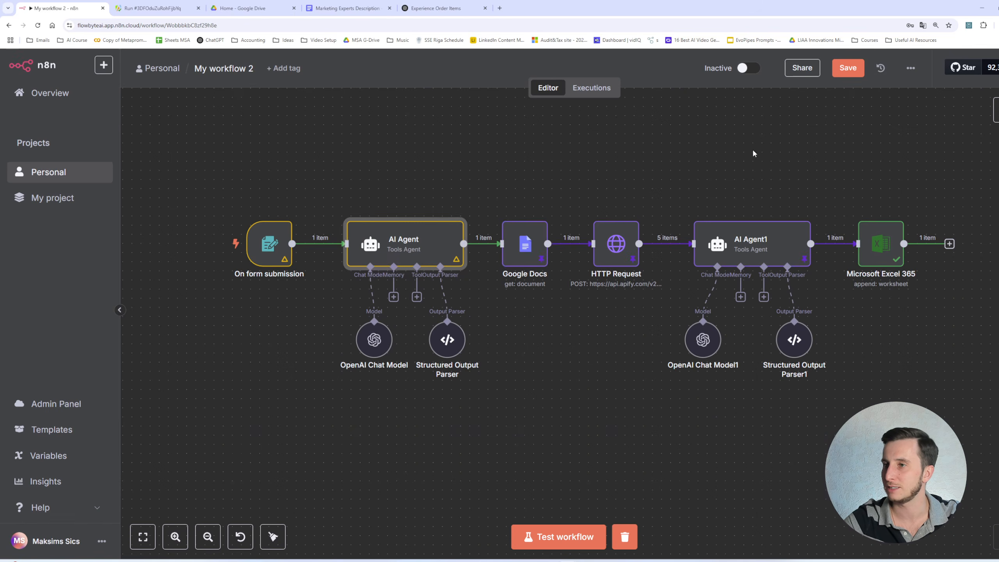
double_click(524, 245)
key("Escape")
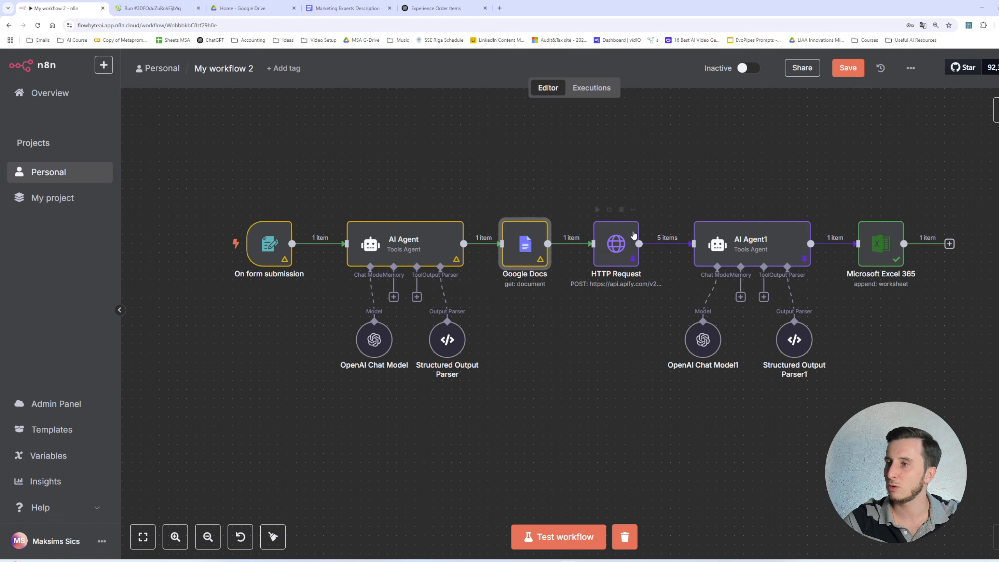
- Unpin the output data of the HTTP Request and AI Agent1 nodes
left_click(634, 238)
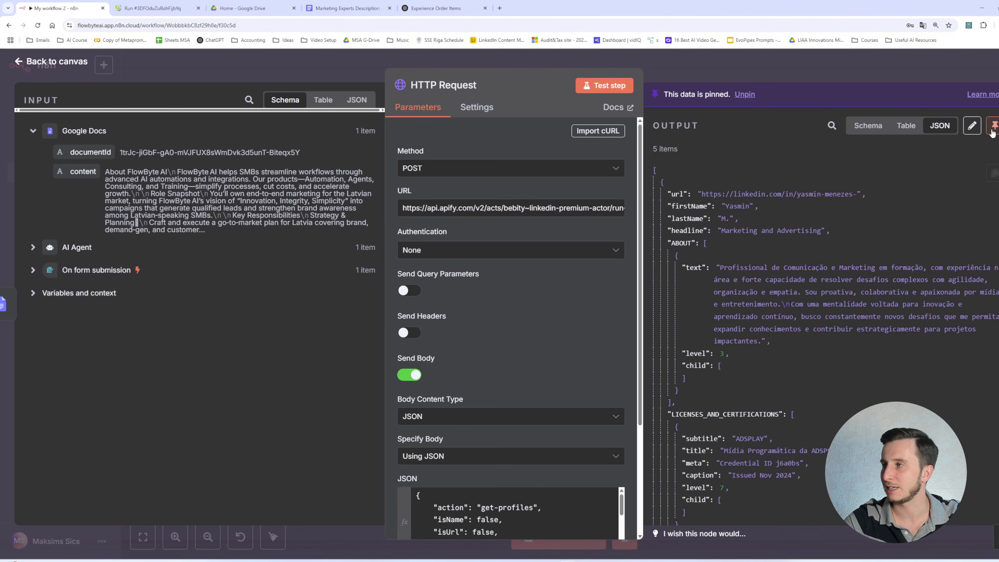
left_click(994, 125)
left_click(894, 76)
left_click(743, 253)
double_click(743, 255)
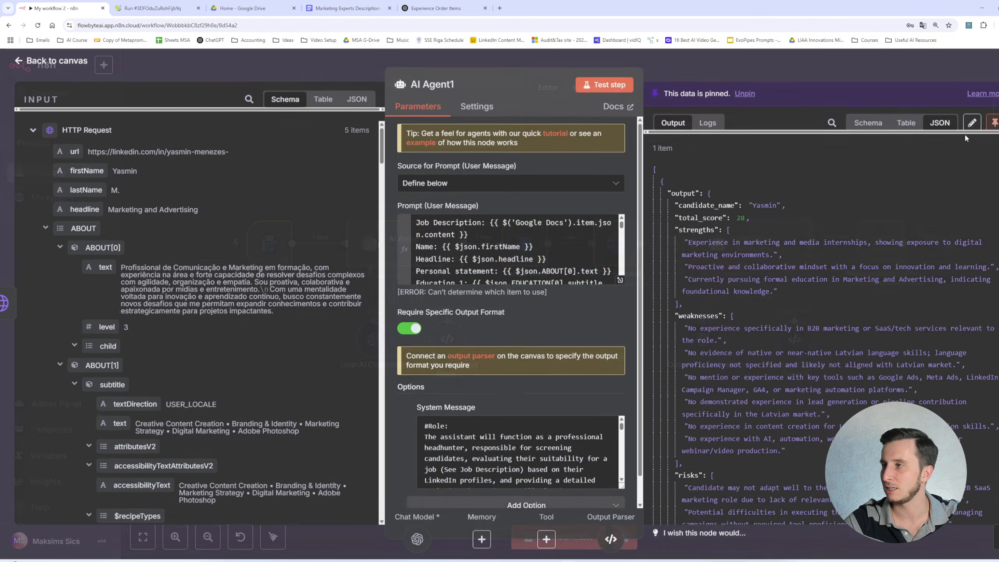
left_click(994, 124)
left_click(913, 78)
left_click(687, 197)
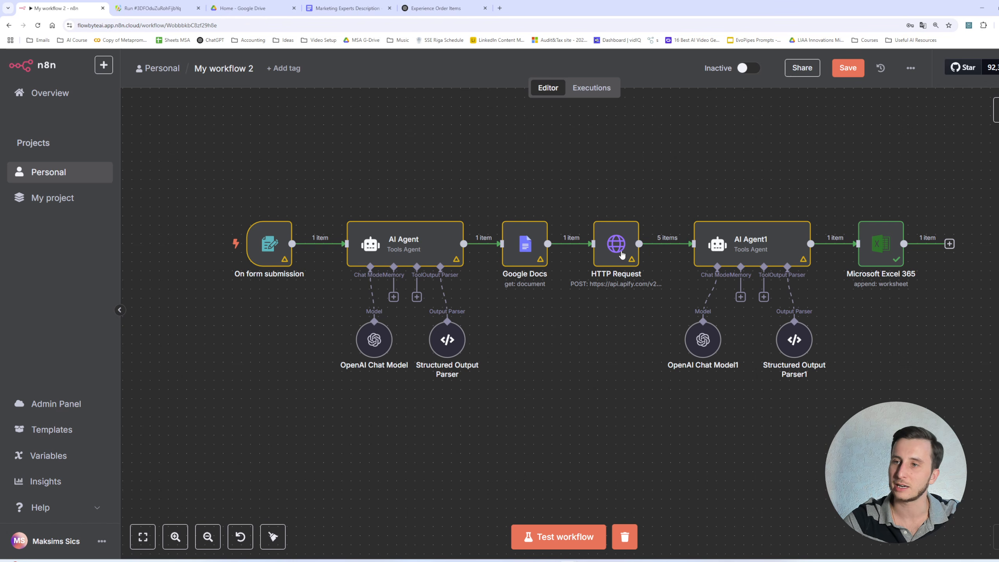
- Switch to Excel and clear the existing candidate row from the Headhunting assistant sheet
left_click(603, 561)
left_click(248, 264)
key("ctrl+Left")
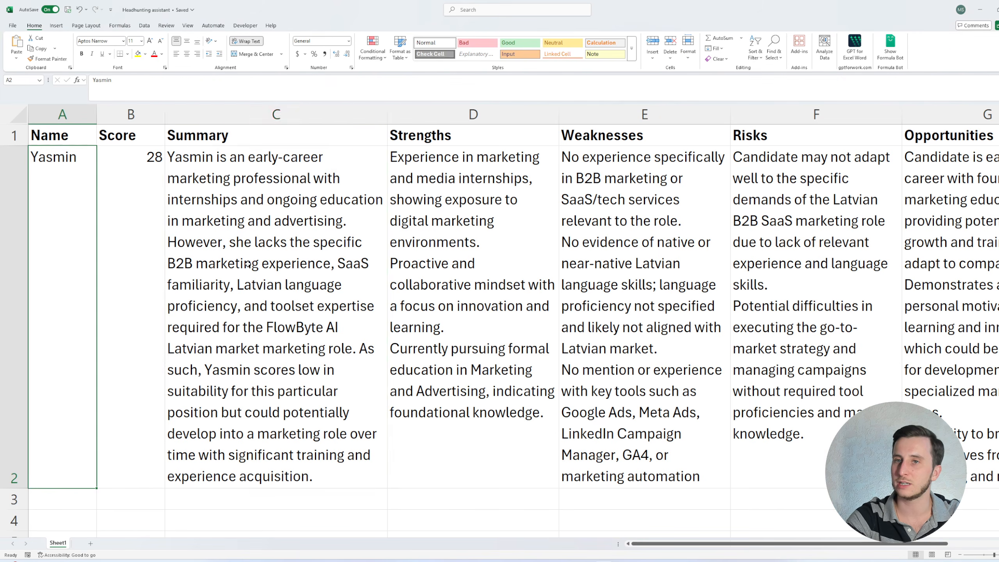
key("ctrl+shift+Right")
key("Delete")
key("alt+Tab")
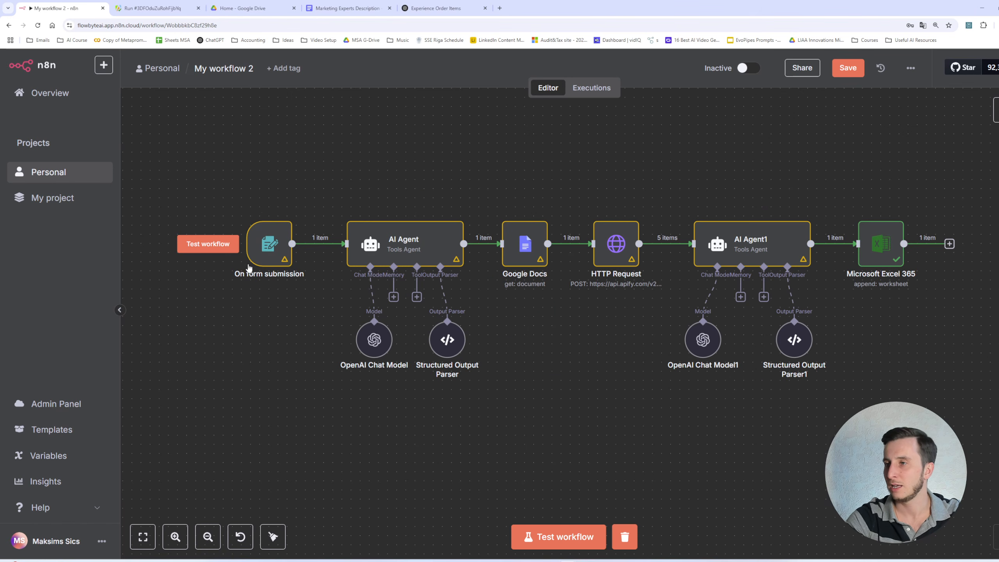
- Test the workflow by submitting the candidate form with "50 marketing experts in Germany"
left_click(208, 244)
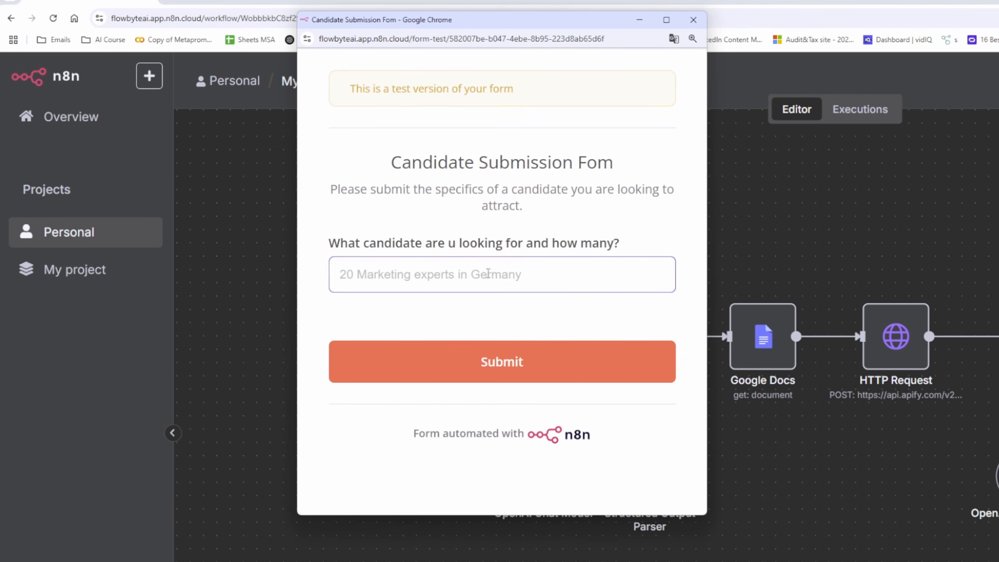
type("50 marketing")
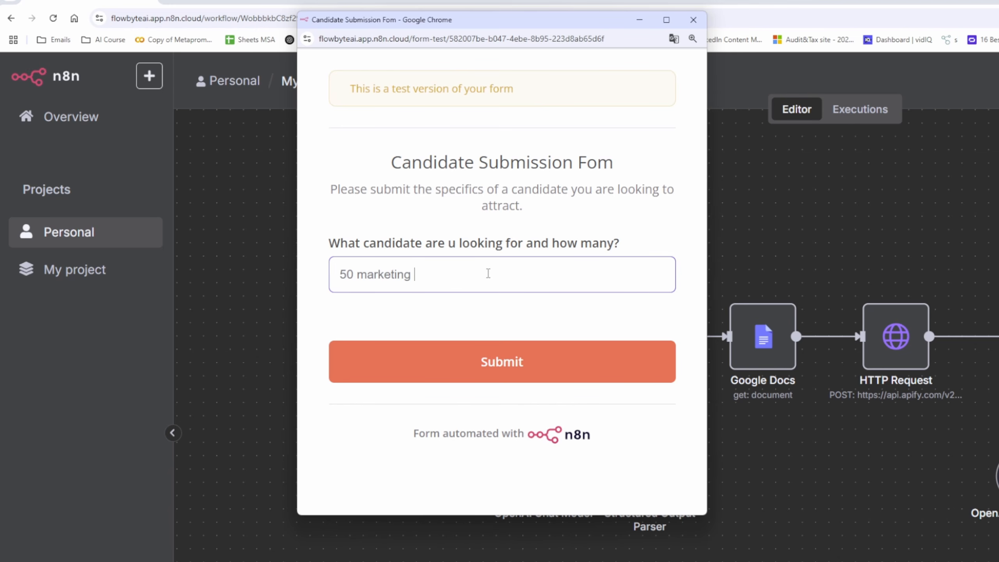
key("ctrl+shift+Left")
key("ctrl+shift+Left")
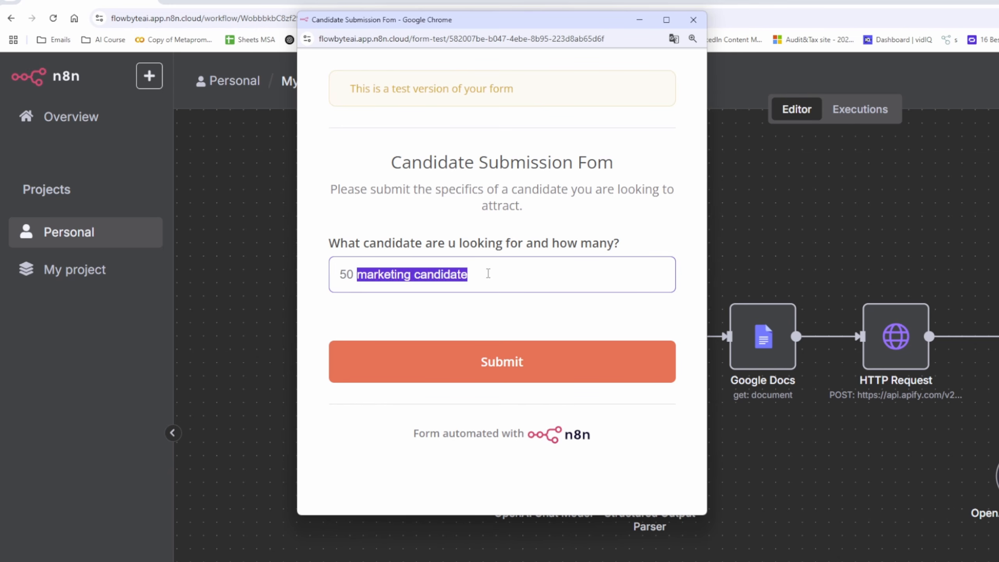
key("ctrl+shift+Right")
type("experts in Germany")
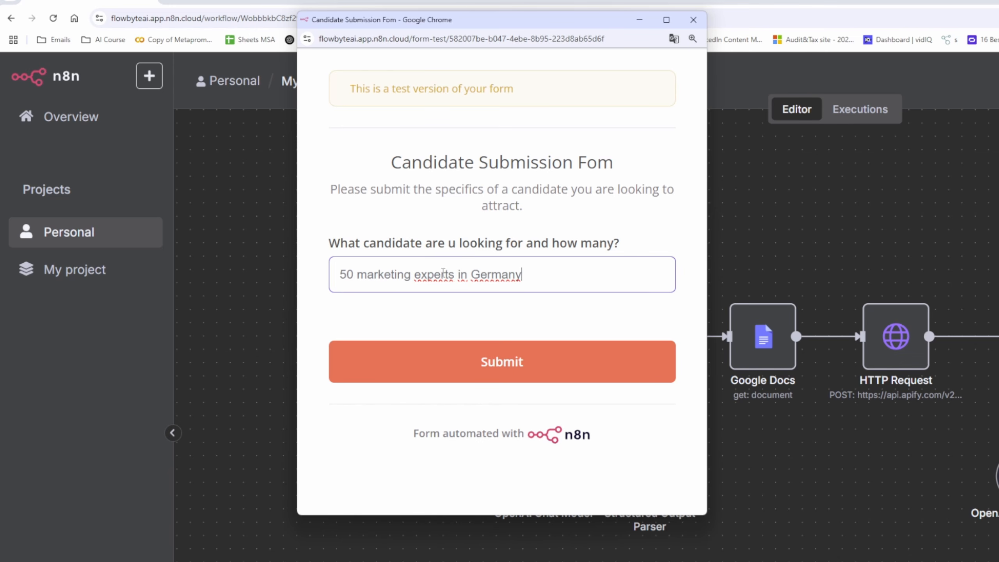
left_click(508, 363)
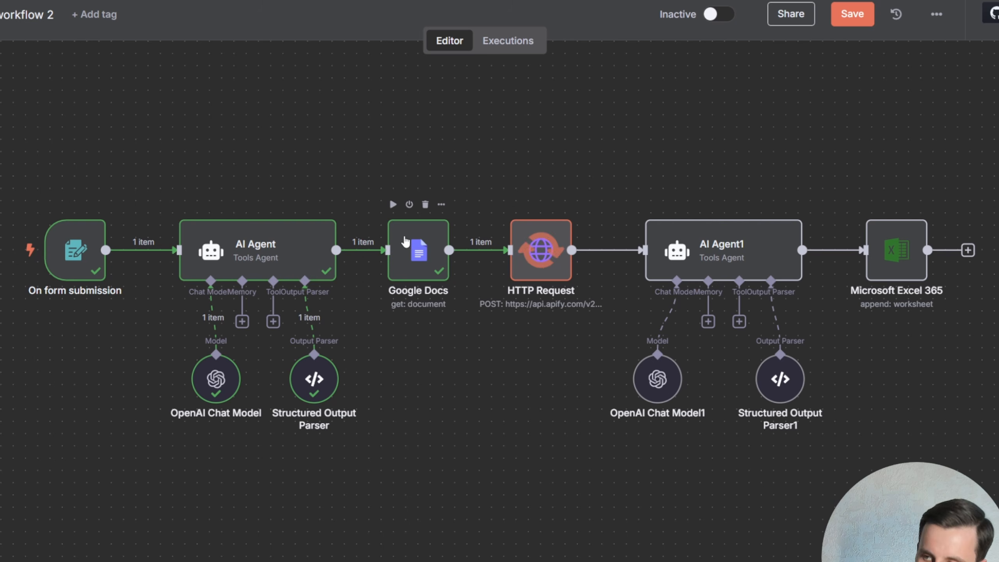
- Monitor the running Apify scraper run log and the executing workflow canvas
scroll(444, 246, "up", 3)
left_click_drag(764, 158, 403, 171)
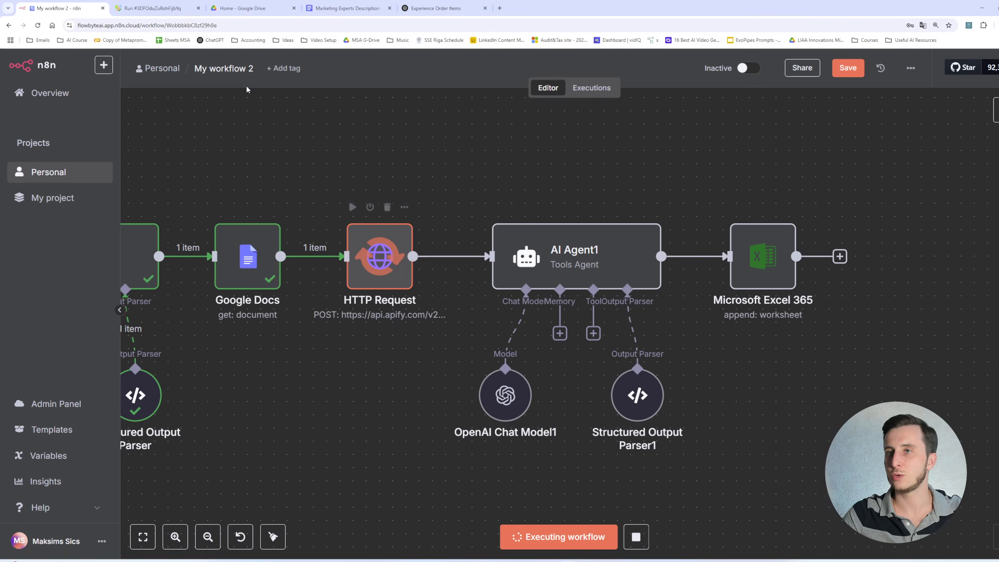
left_click(153, 7)
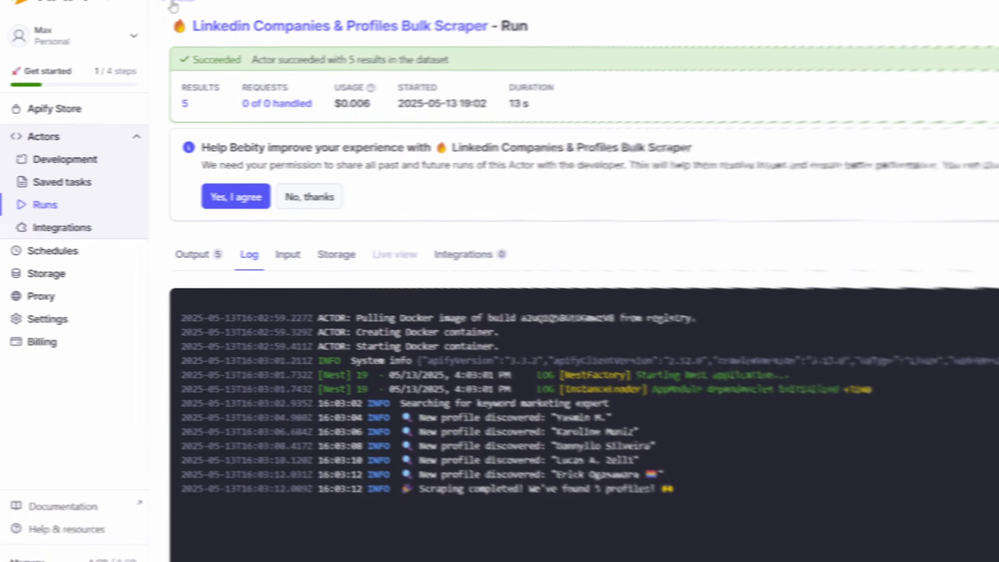
left_click(129, 63)
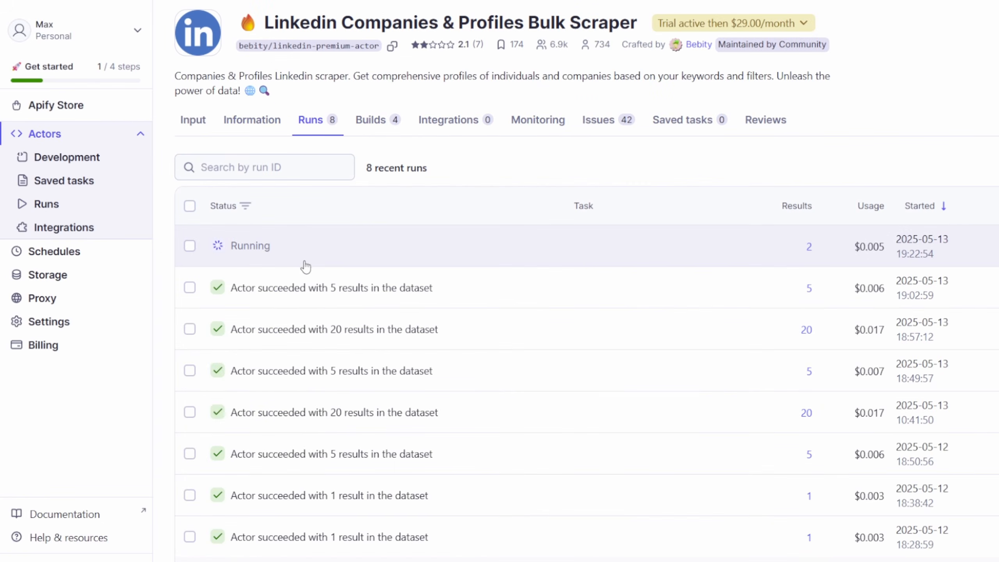
left_click(306, 264)
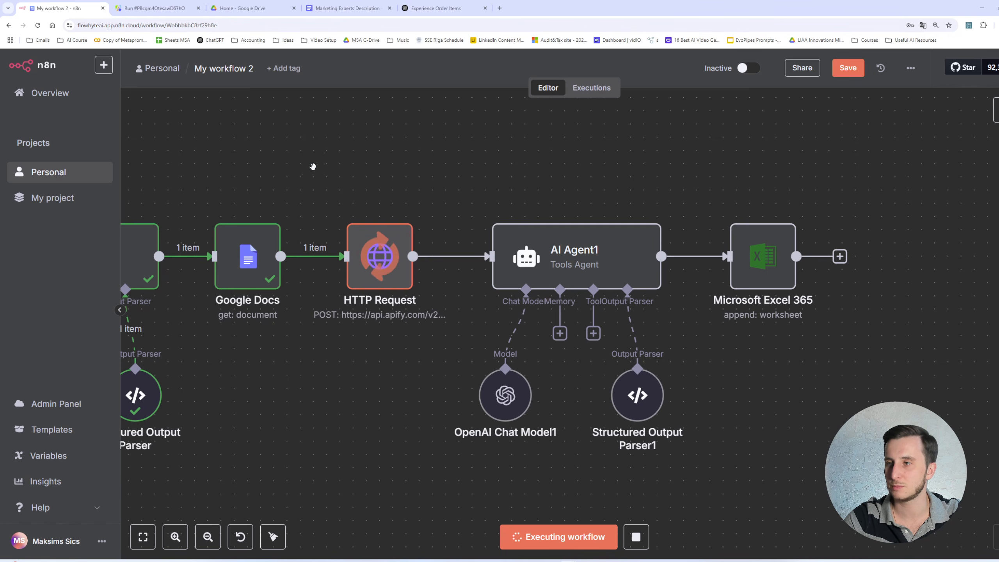
scroll(313, 167, "down", 2)
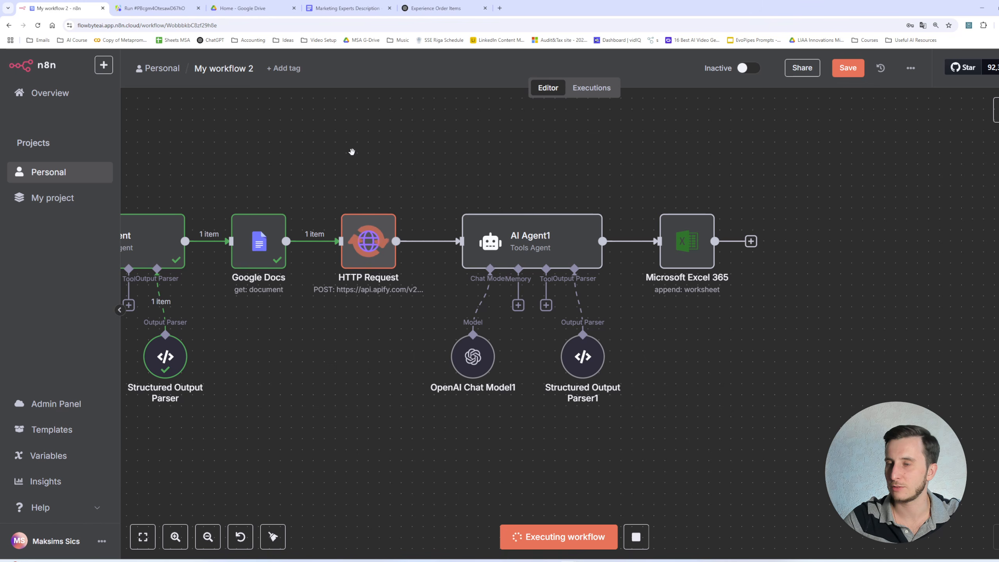
left_click_drag(352, 151, 496, 198)
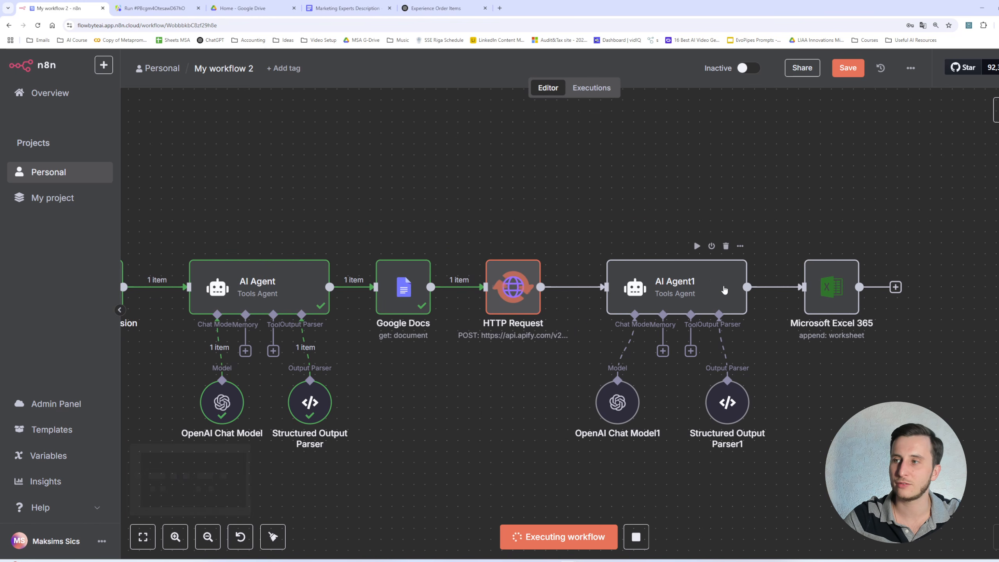
left_click(151, 5)
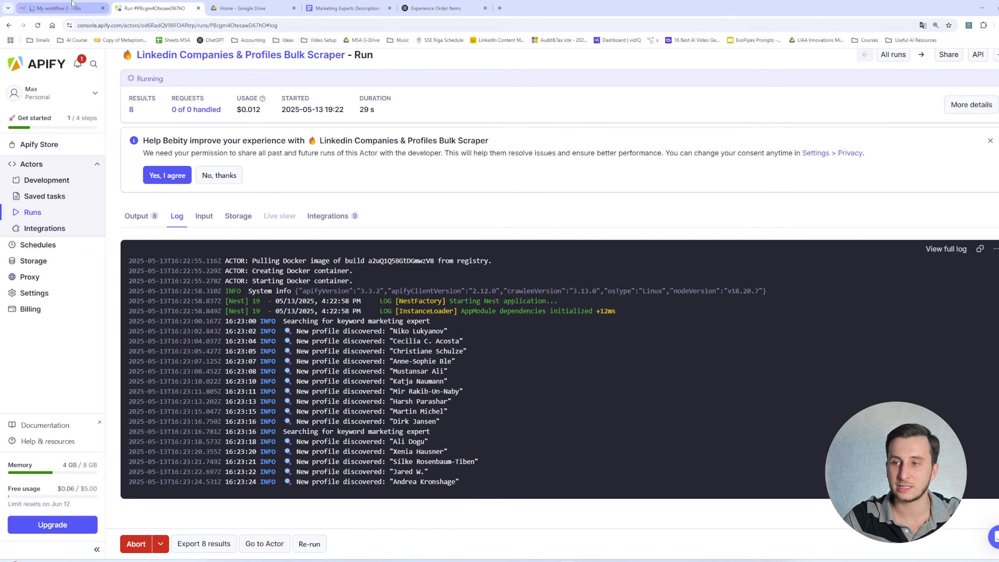
mouse_move(72, 3)
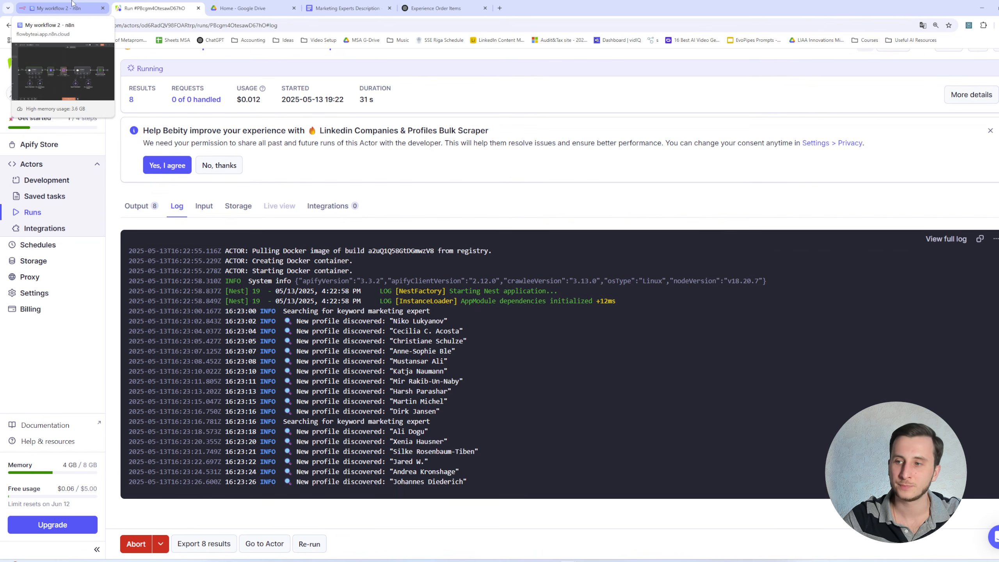
left_click_drag(385, 323, 467, 469)
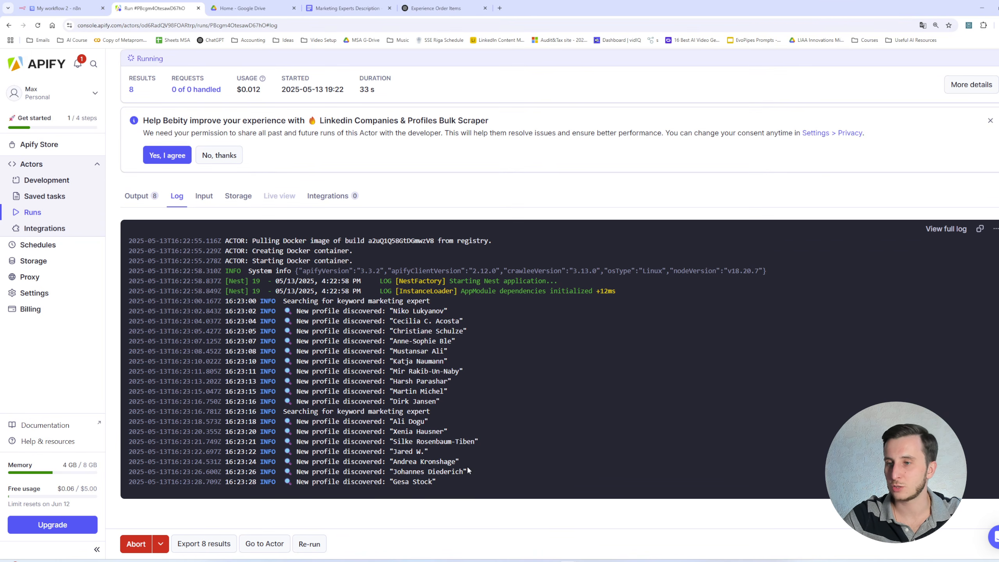
left_click(59, 8)
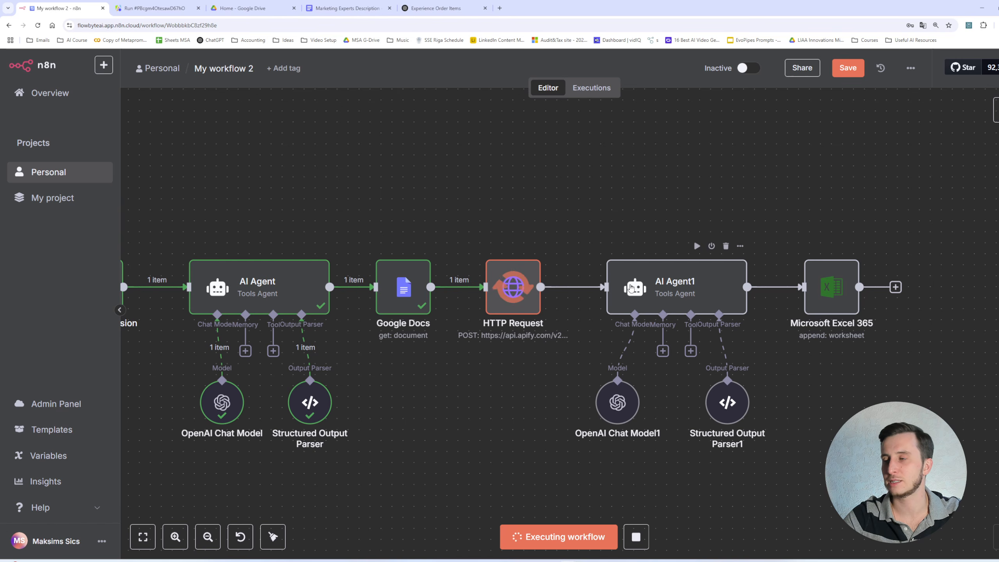
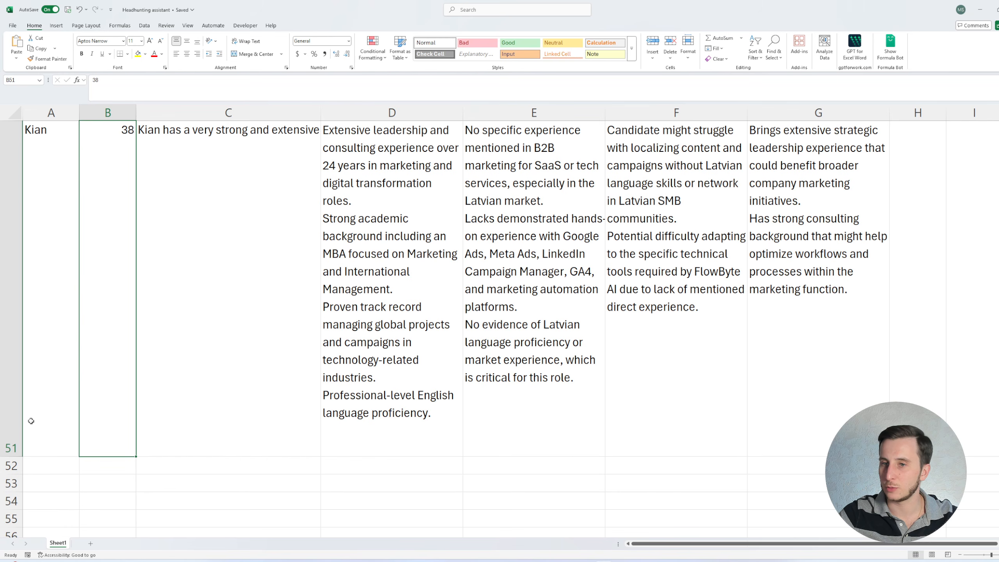
- Apply filters to the header row of the candidate results table
left_click(11, 447)
left_click_drag(11, 448, 18, 150)
left_click_drag(18, 425, 18, 174)
left_click(108, 258)
left_click(181, 221)
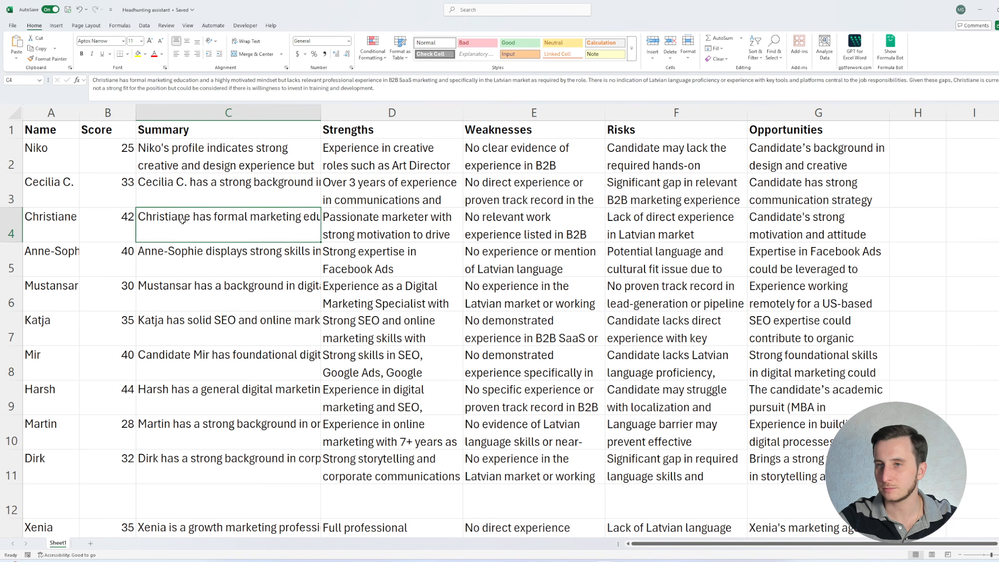
left_click(126, 184)
left_click(115, 131)
key("Left")
key("ctrl+shift+Right")
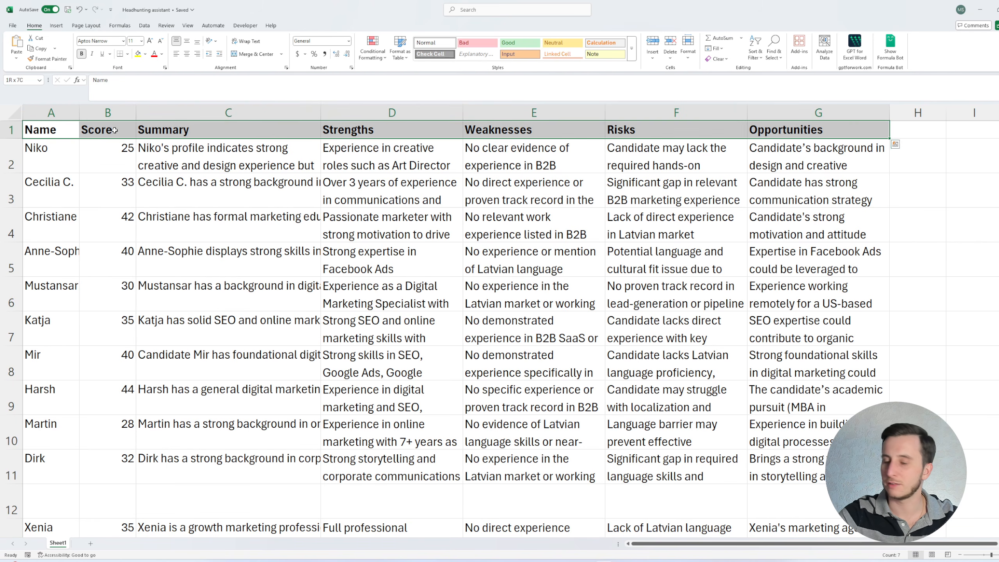
key("alt+a")
key("t")
- Sort the candidate rows by Score from largest to smallest
key("Right")
key("alt+Down")
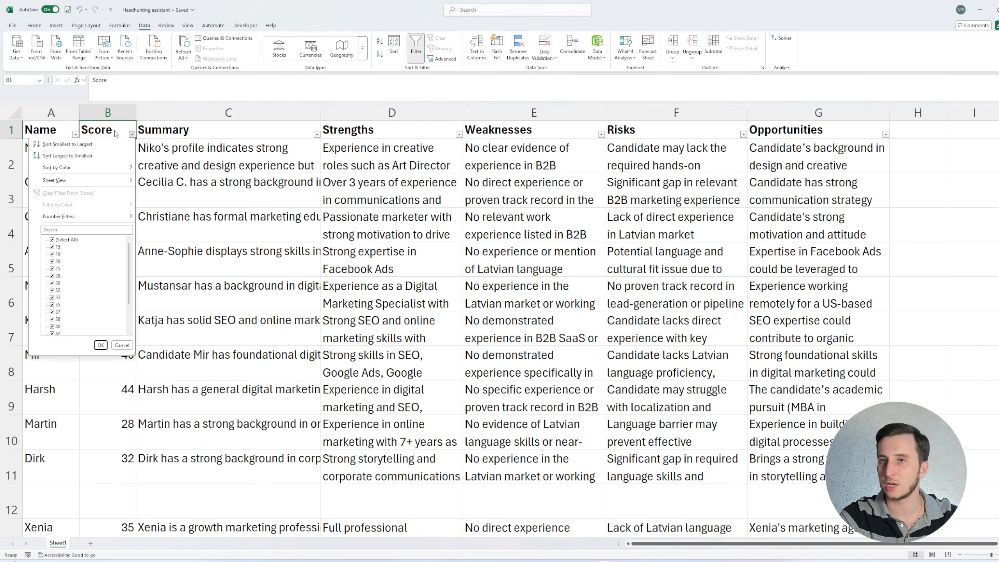
key("Down")
key("Down")
key("Return")
- Examine the highest-scoring candidates' entries by moving across their score, summary and strengths cells
key("Down")
key("Left")
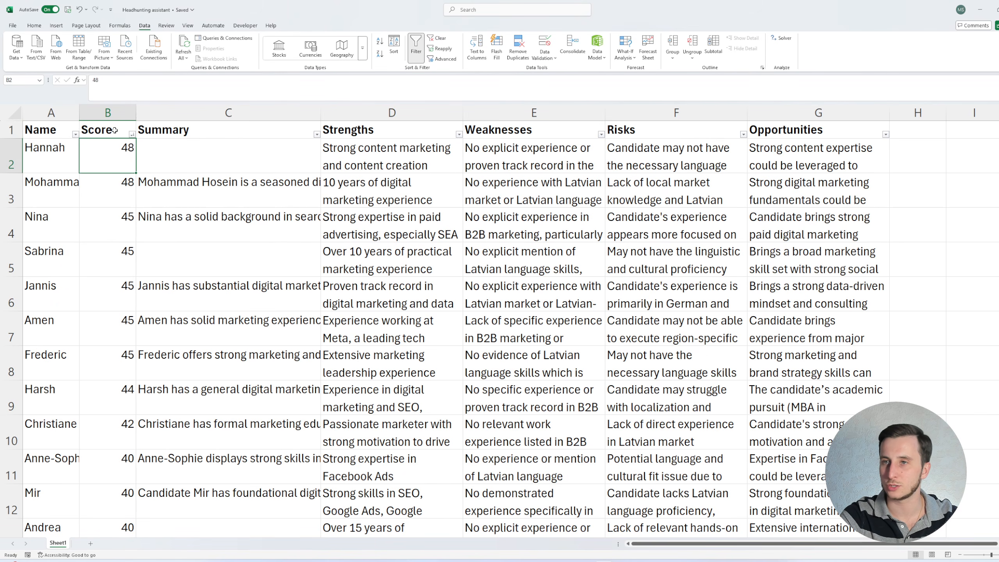
key("Right")
key("Right")
key("Down")
key("Left")
key("Up")
key("Up")
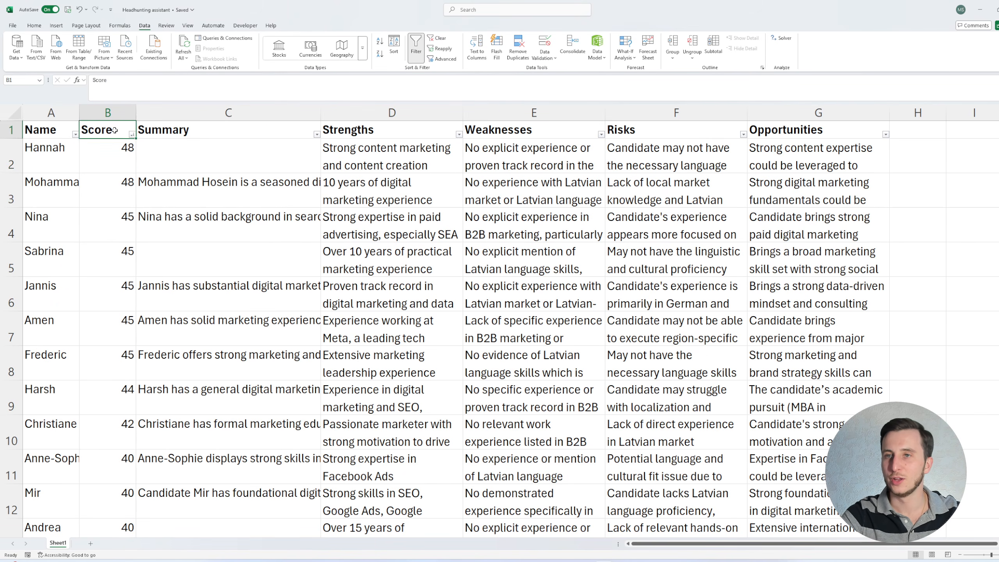
key("Down")
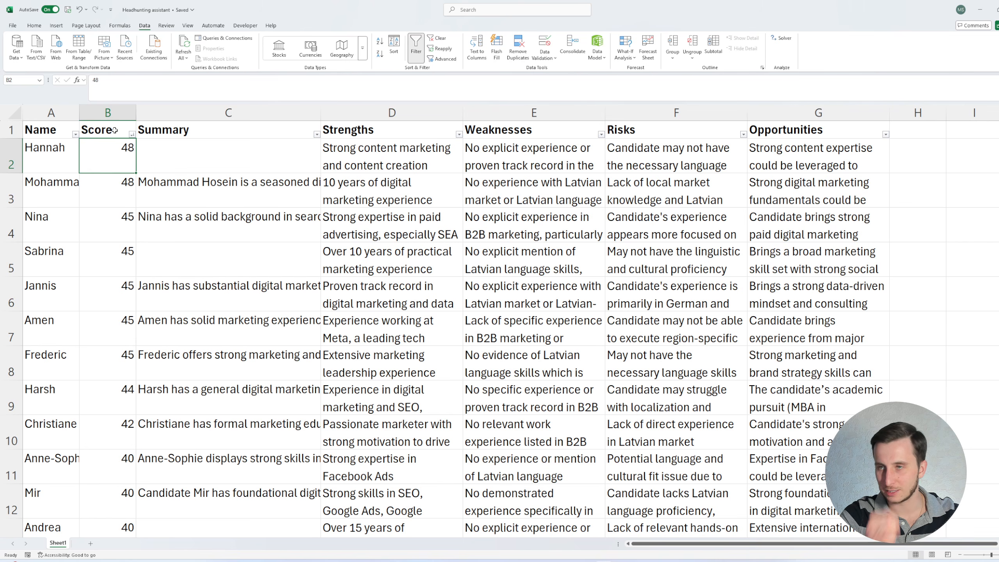
key("Right")
key("Left")
key("Right")
key("Left")
key("Left")
key("Right")
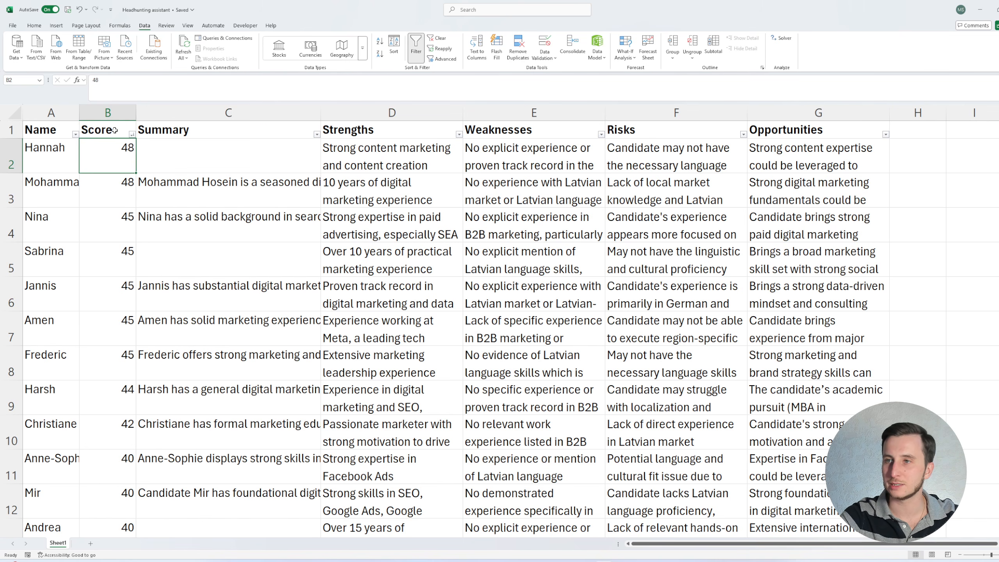
key("Right")
key("Right")
key("Left")
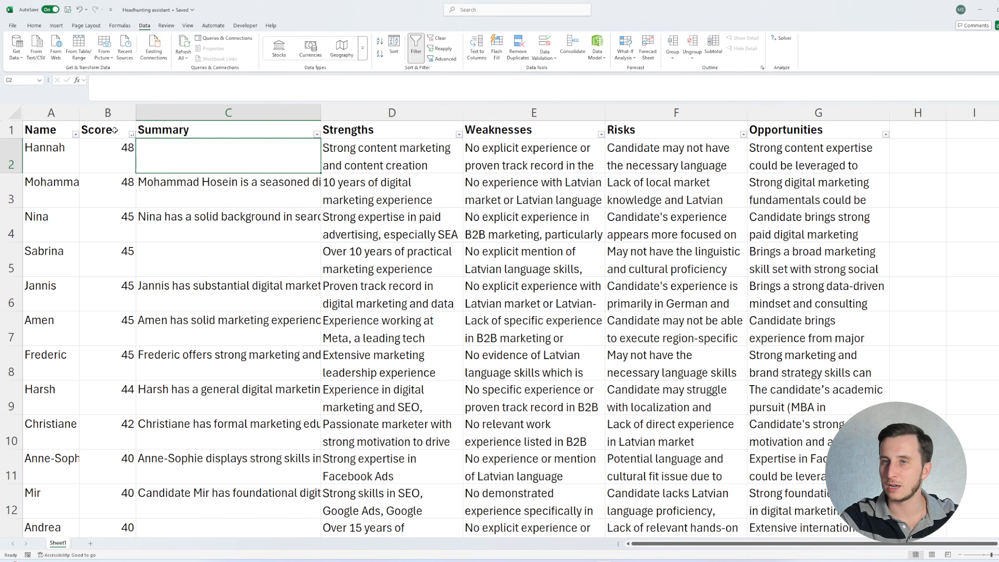
key("Left")
key("Left")
key("Right")
key("Right")
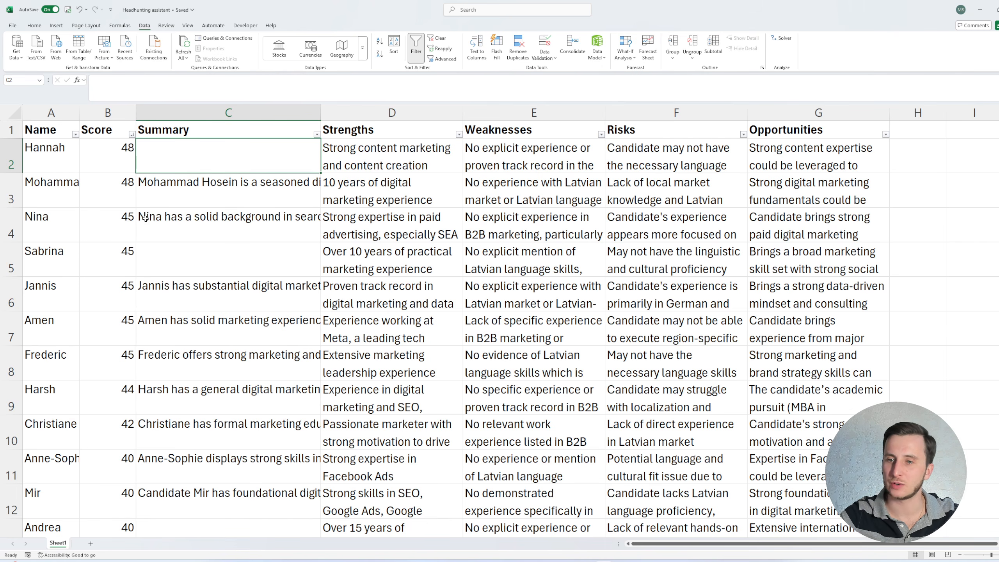
- Scroll through the lower-ranked candidates to check which summaries are filled in
scroll(154, 278, "down", 7)
left_click(206, 170)
left_click(192, 372)
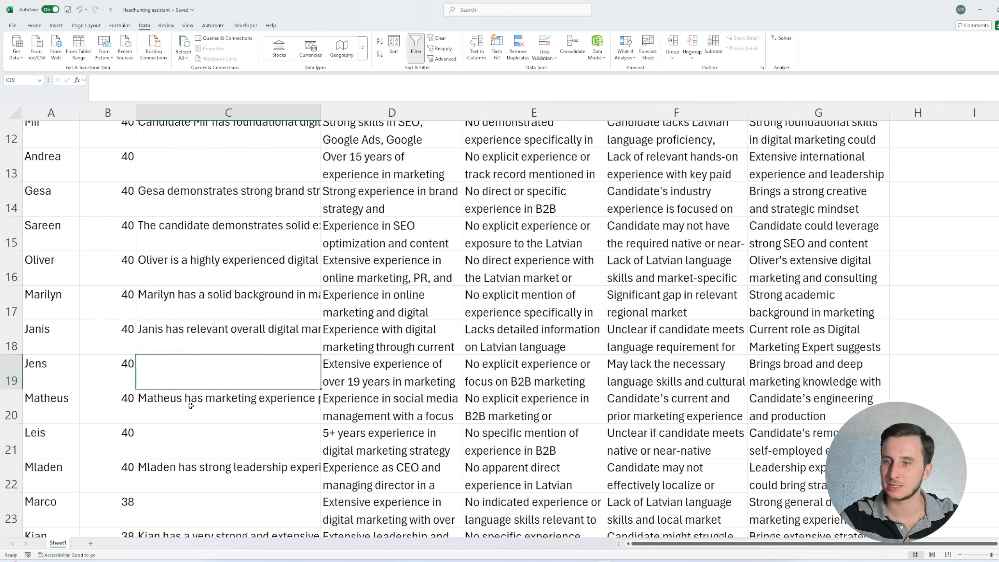
left_click(185, 428)
scroll(185, 428, "down", 3)
left_click(193, 343)
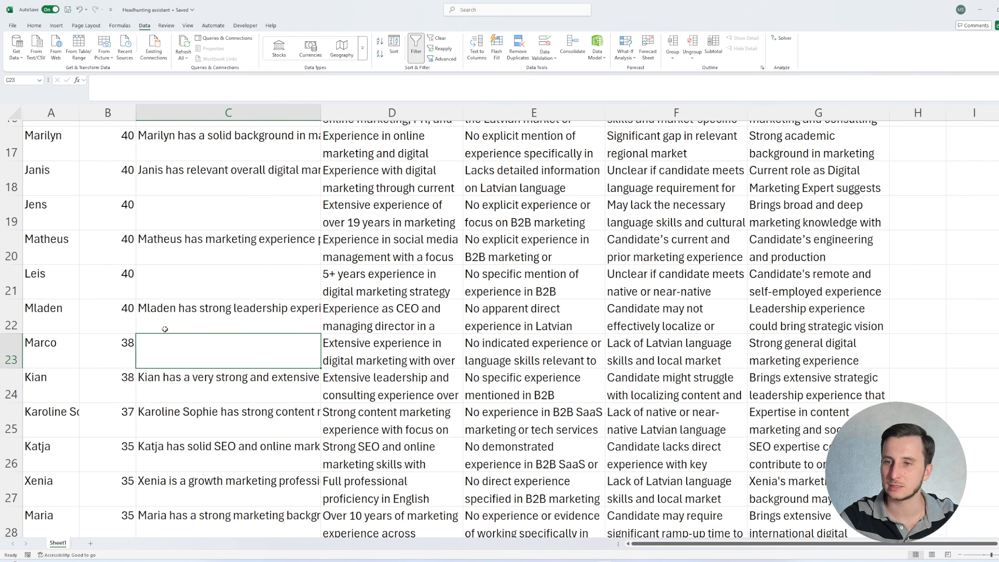
scroll(164, 329, "down", 5)
scroll(164, 324, "up", 12)
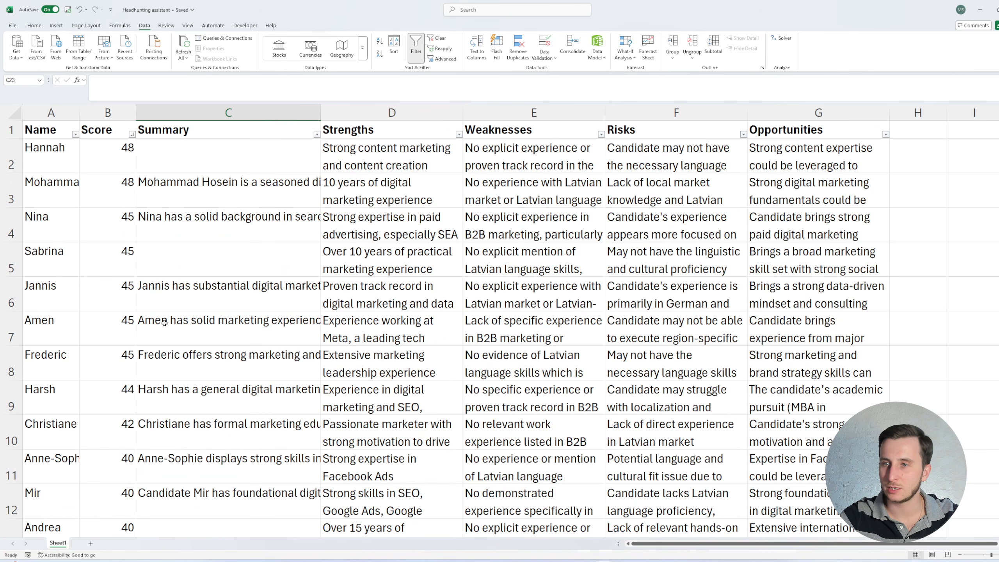
- Review the top candidate's score, strengths, weaknesses, risks and opportunities cells
left_click(567, 561)
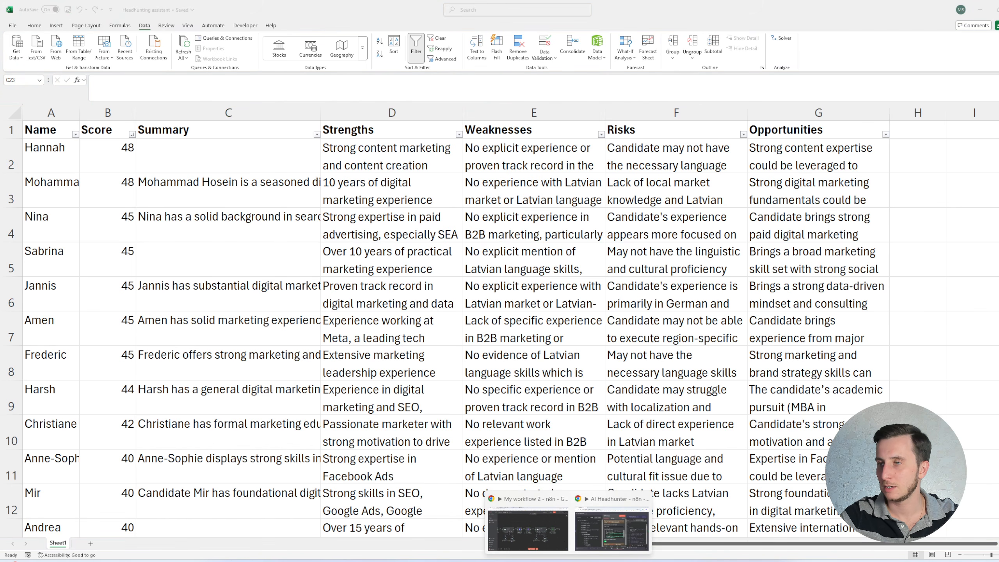
left_click(389, 157)
left_click(476, 168)
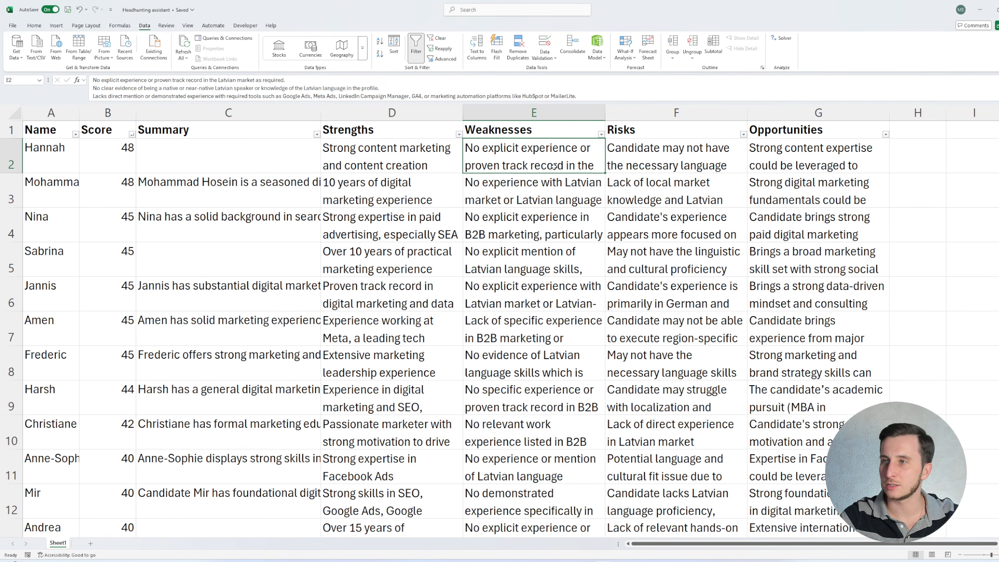
left_click(658, 165)
left_click(791, 165)
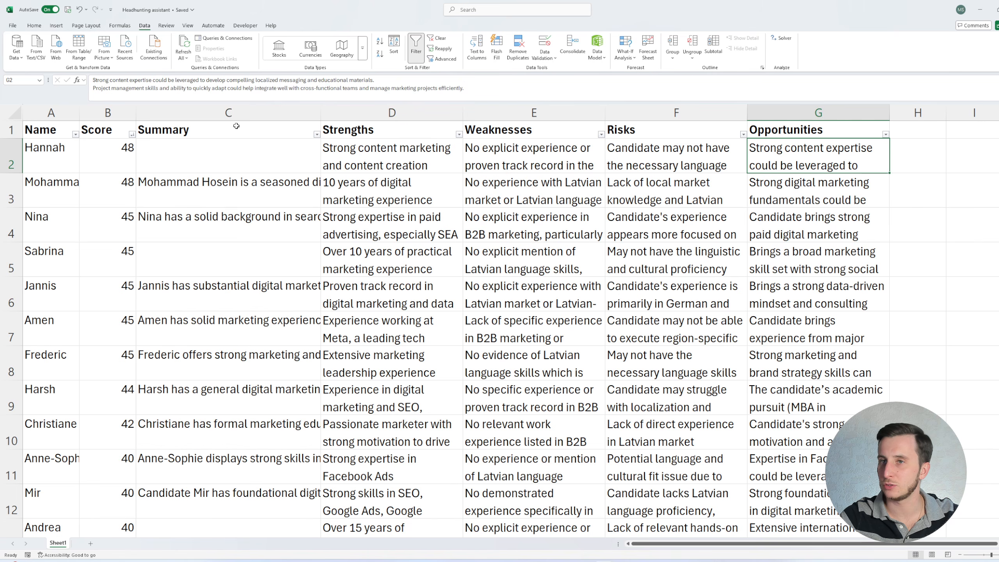
left_click(232, 146)
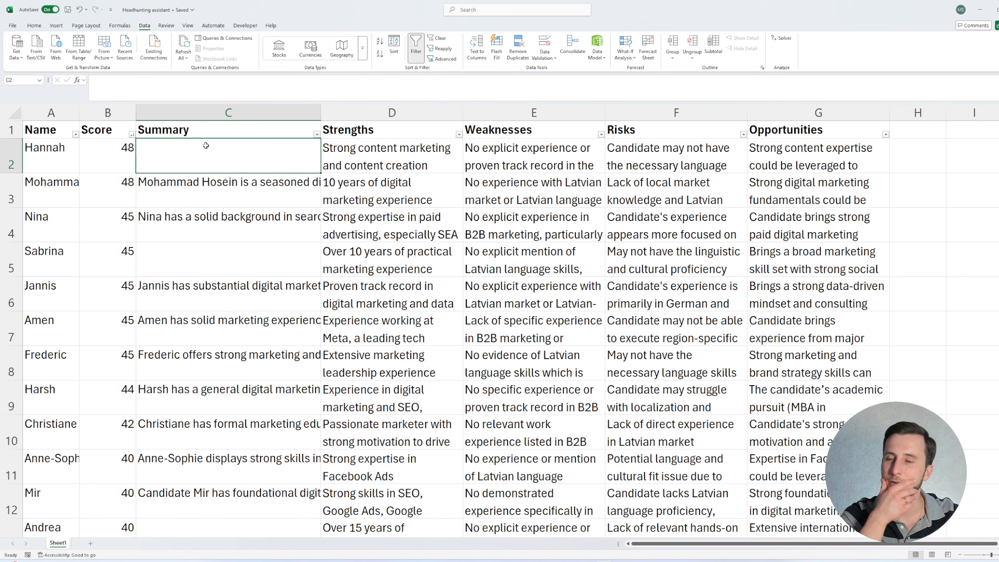
key("Left")
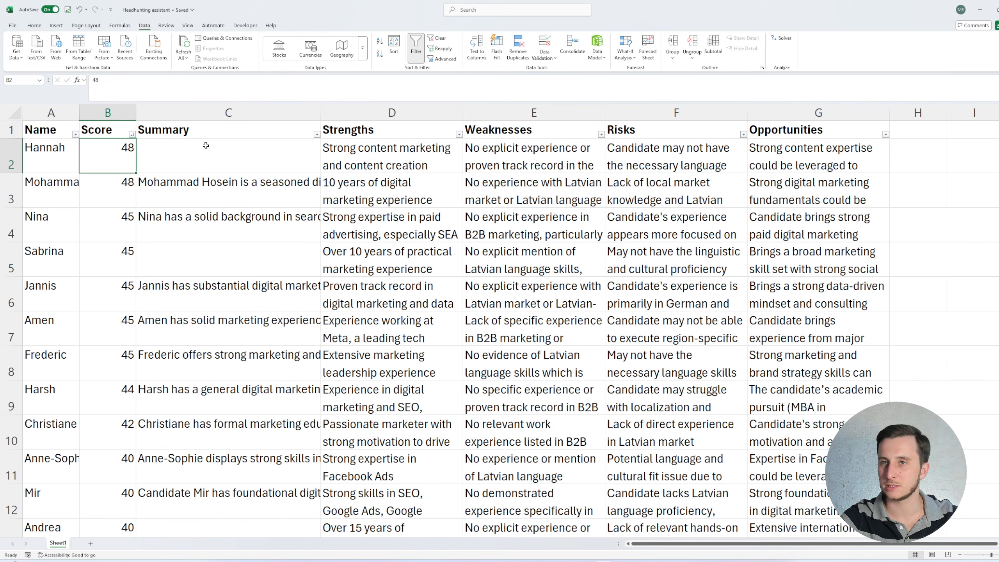
key("Down")
key("Right")
key("Right")
key("Up")
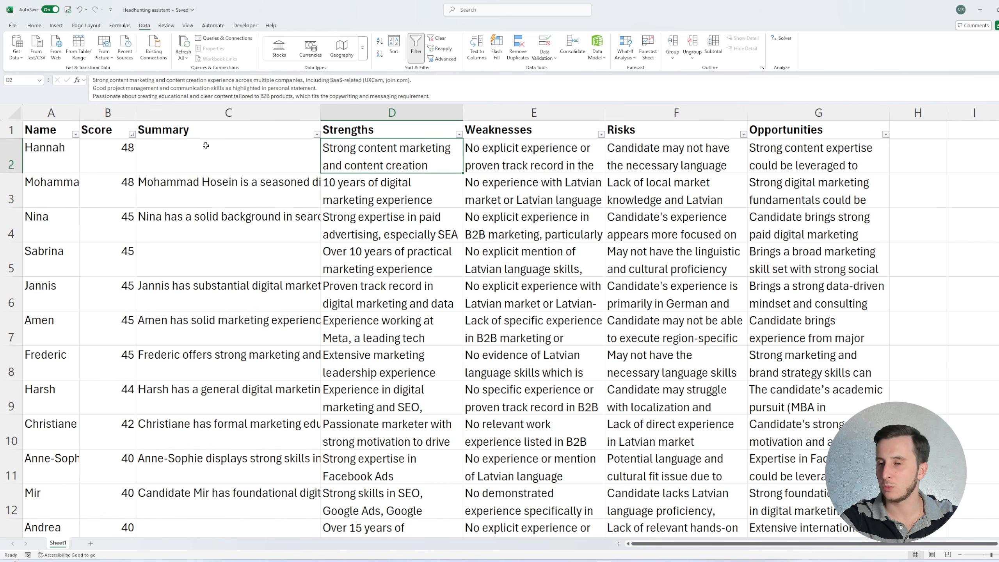
key("Left")
key("Left")
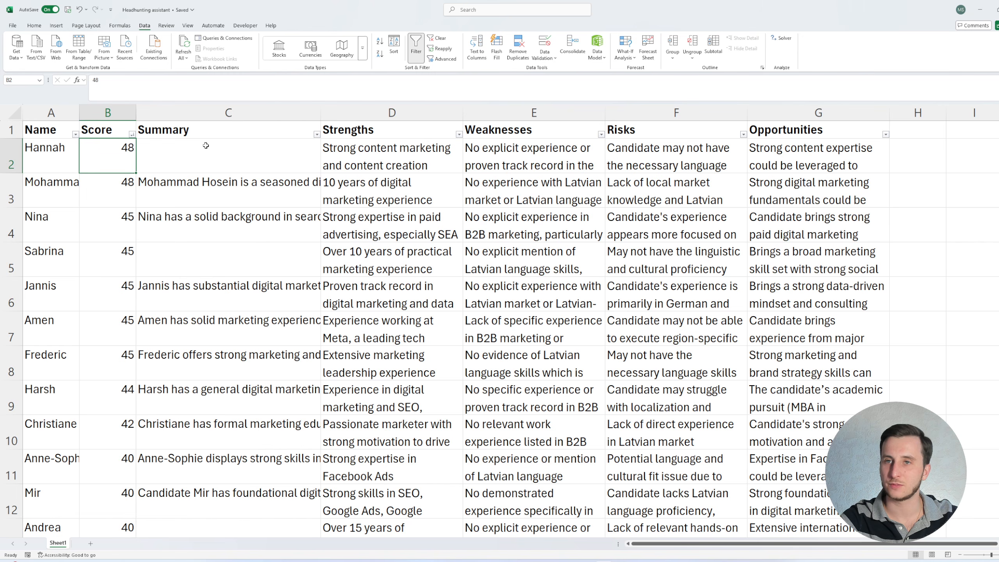
key("Down")
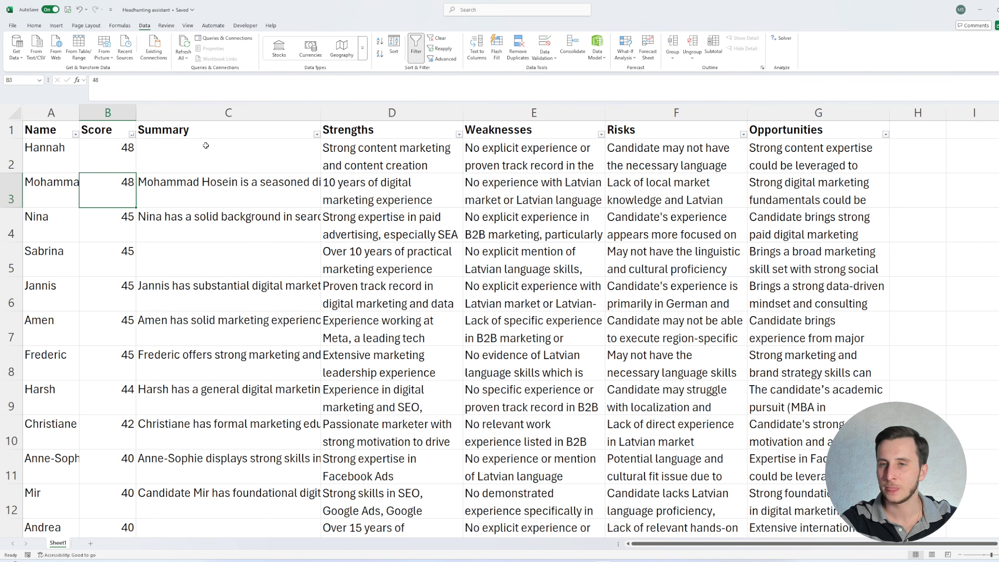
key("Right")
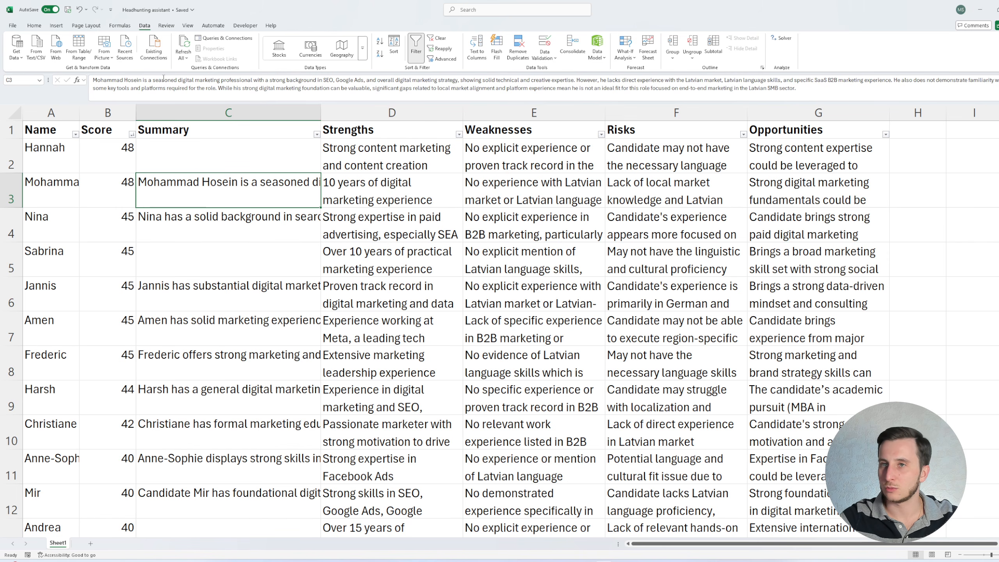
- Read the second-ranked candidate's full summary and risks text
left_click(153, 80)
key("Escape")
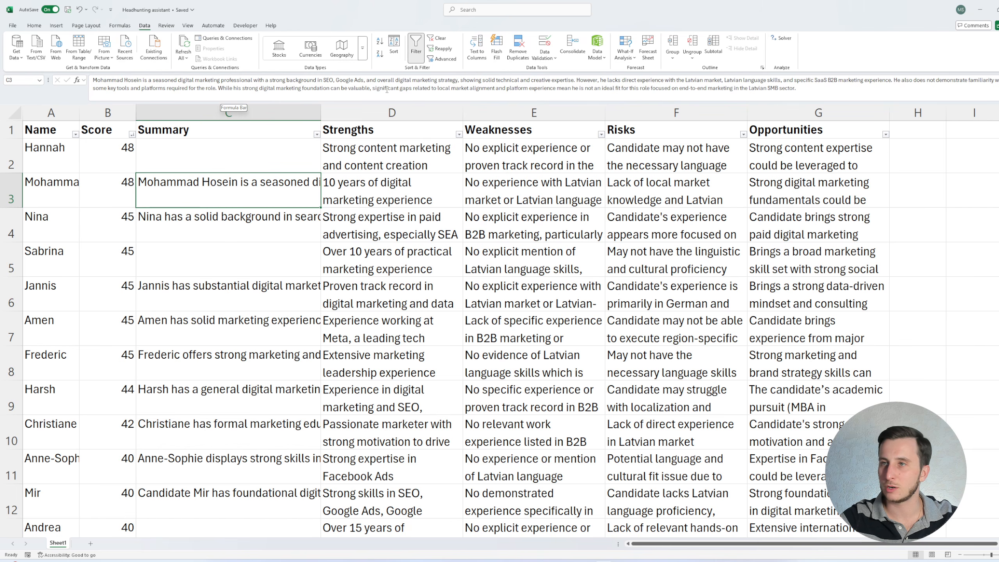
left_click(700, 170)
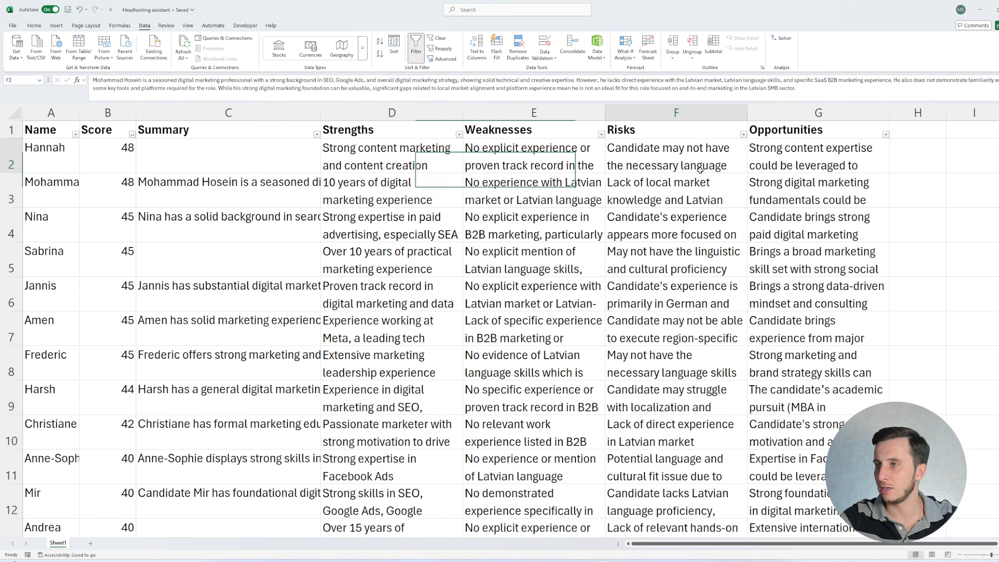
left_click(684, 190)
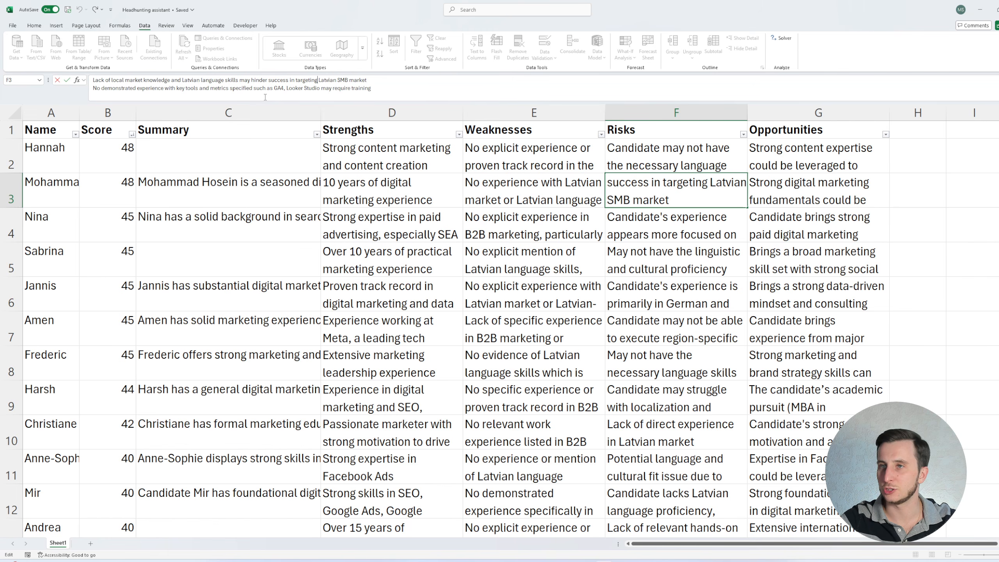
key("Escape")
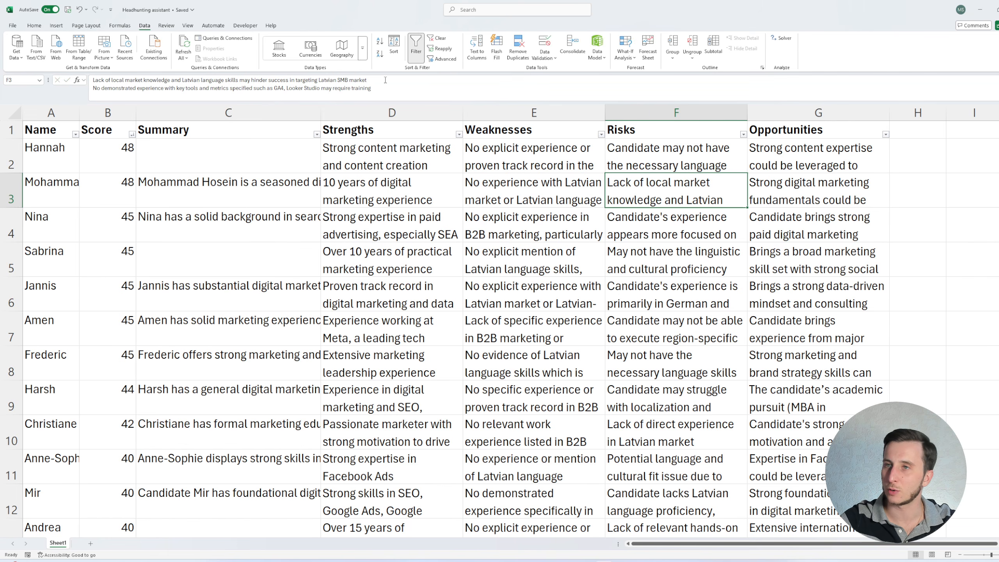
left_click(278, 90)
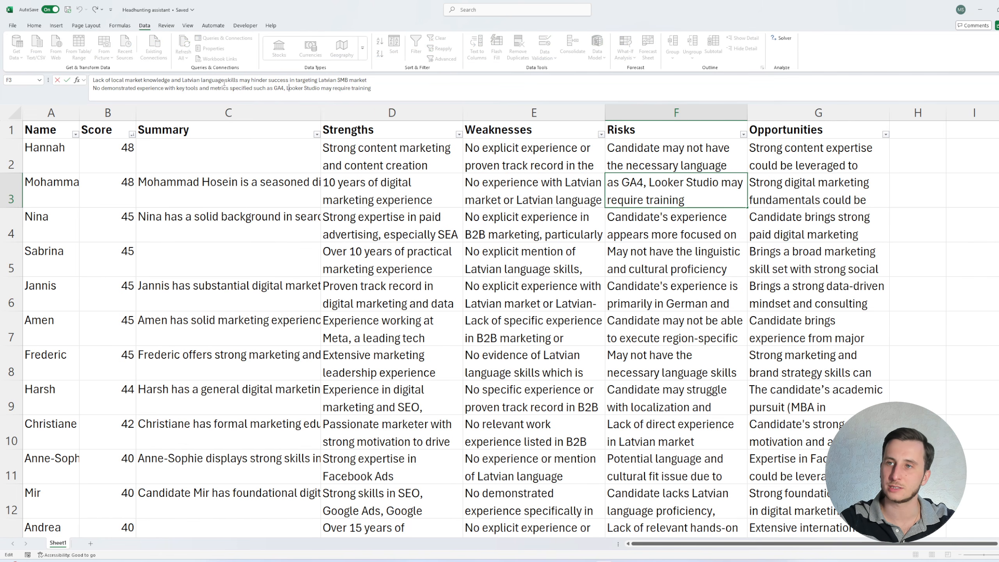
left_click(264, 89)
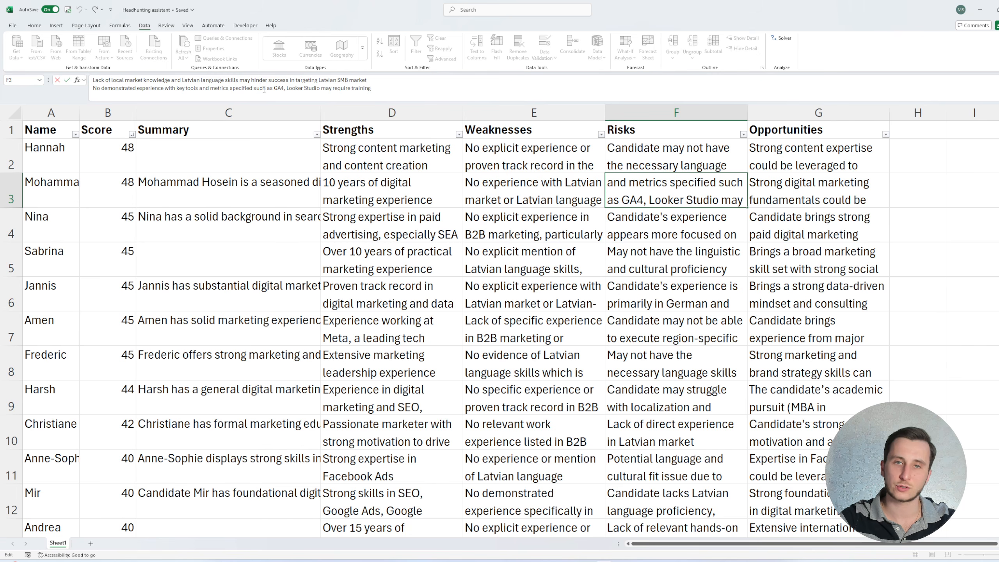
left_click_drag(274, 89, 288, 87)
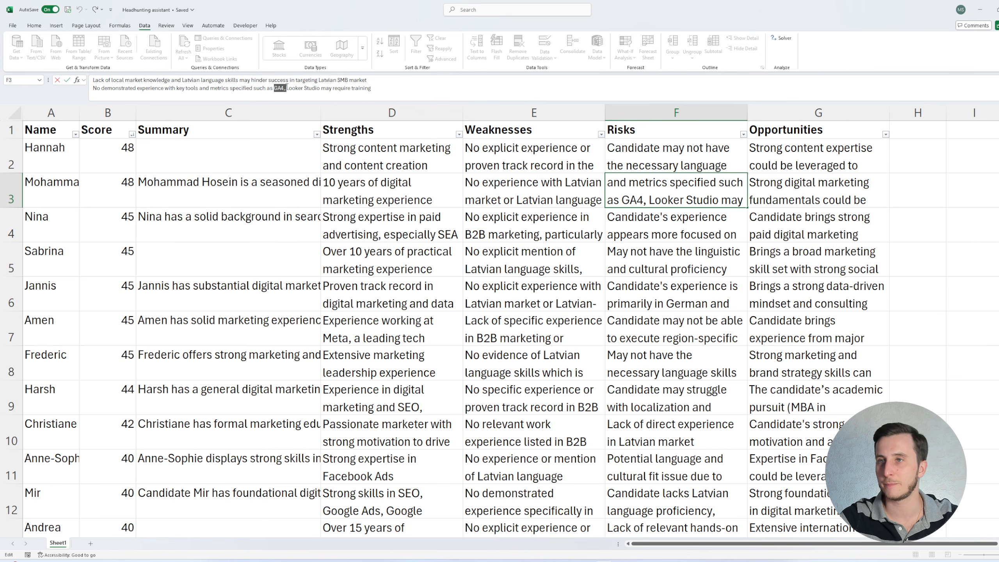
left_click(284, 89)
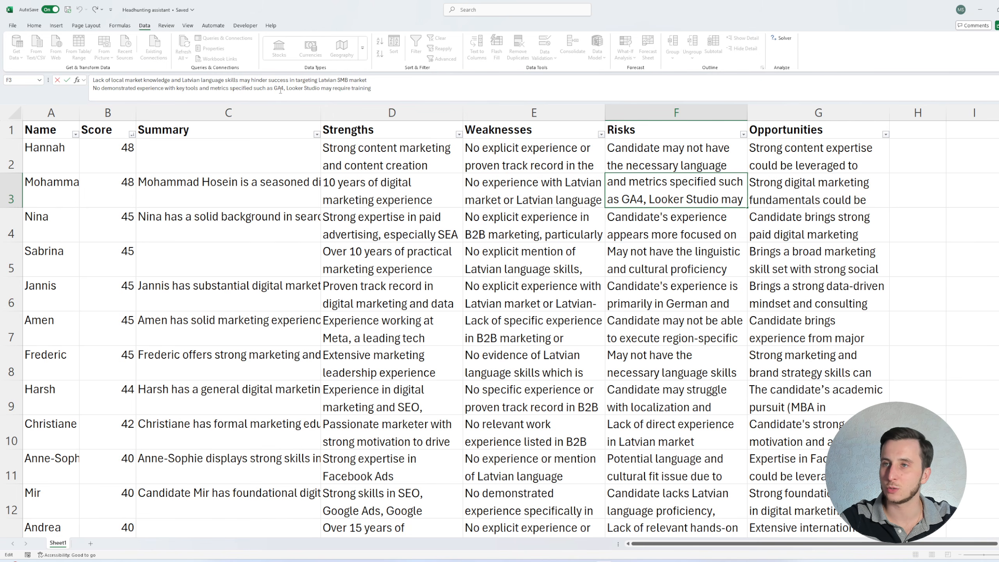
left_click_drag(288, 88, 283, 87)
left_click(310, 88)
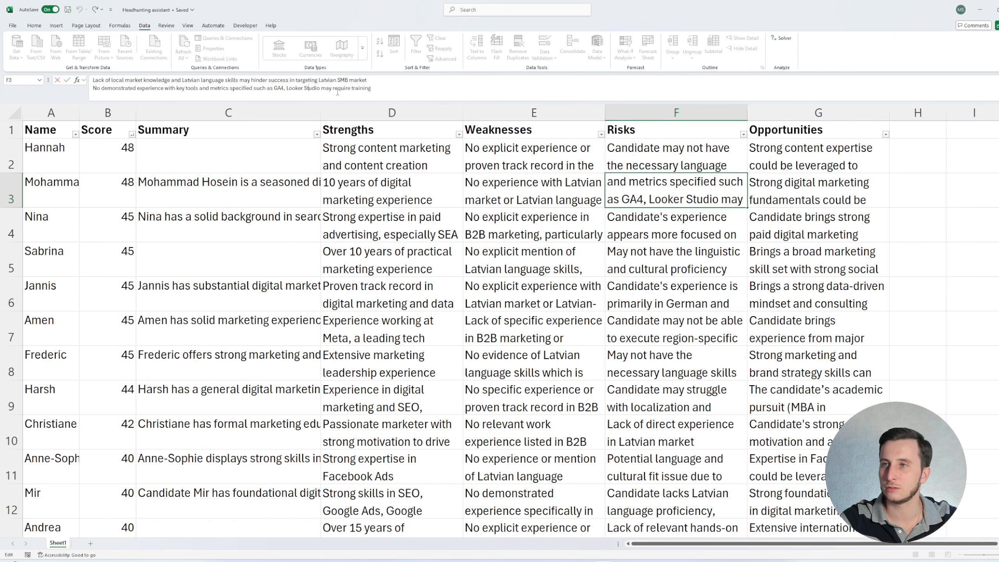
left_click(794, 197)
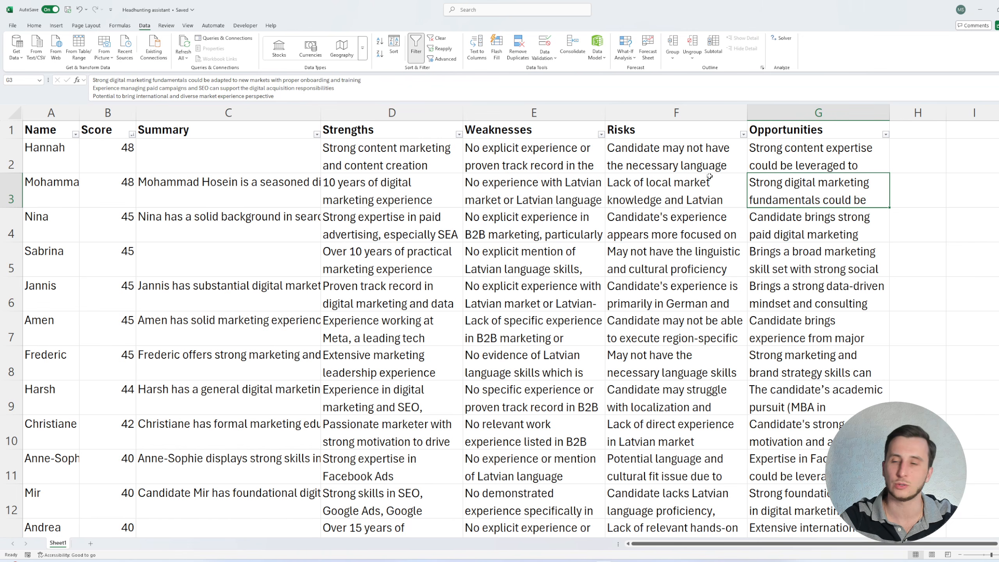
- Compare the second-ranked candidate's risks, strengths, summary and score cells once more
left_click(547, 186)
left_click(382, 183)
left_click(288, 187)
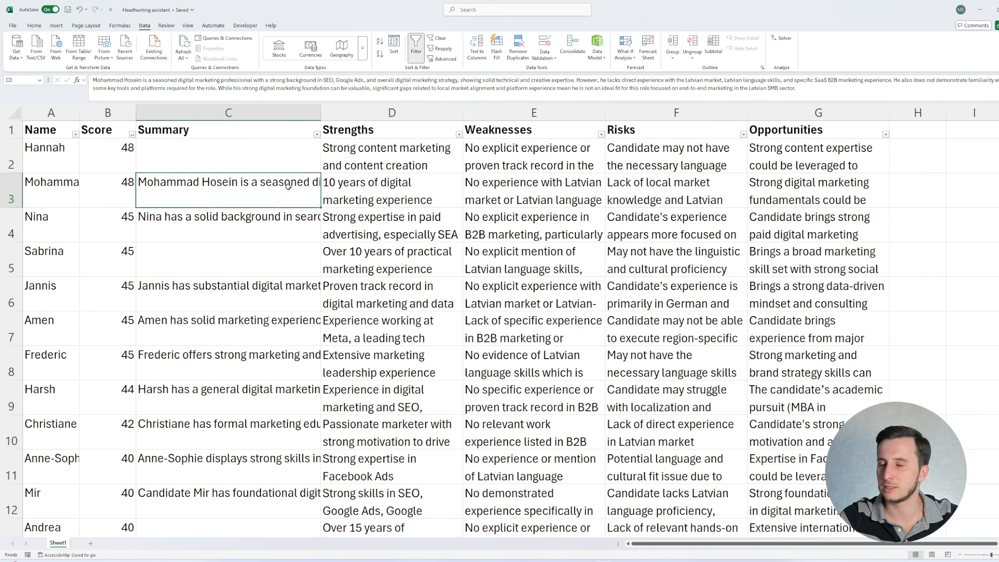
left_click(653, 198)
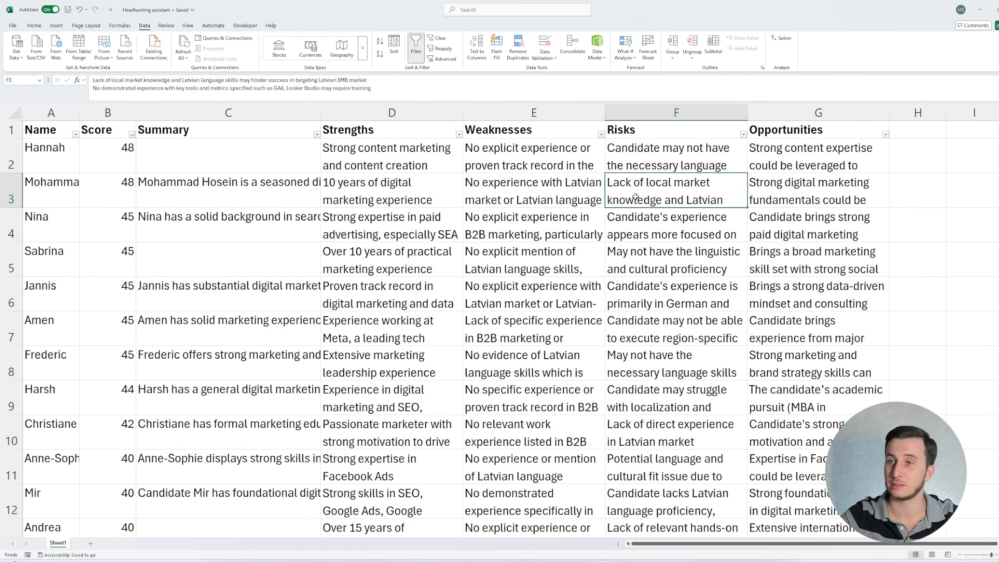
left_click(393, 191)
left_click(236, 191)
left_click(104, 195)
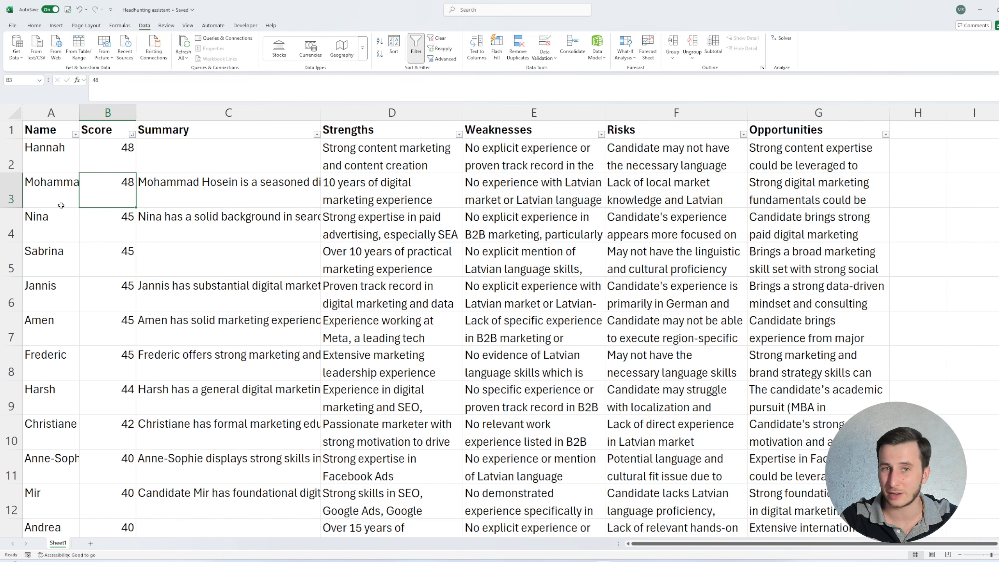
scroll(90, 213, "down", 3)
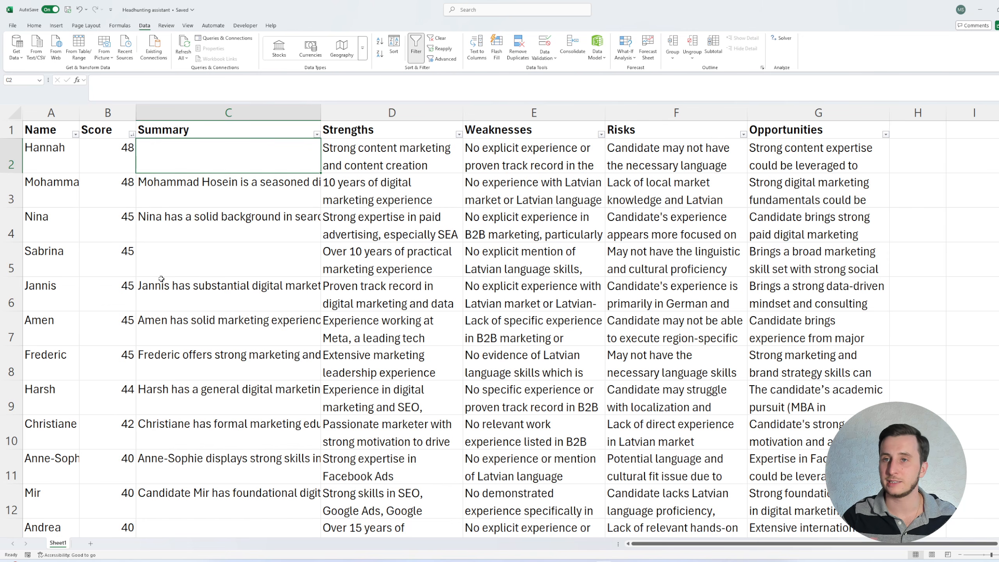
- Review the candidate names and scores in the top rows of the sheet
left_click(61, 161)
left_click(63, 190)
left_click(59, 222)
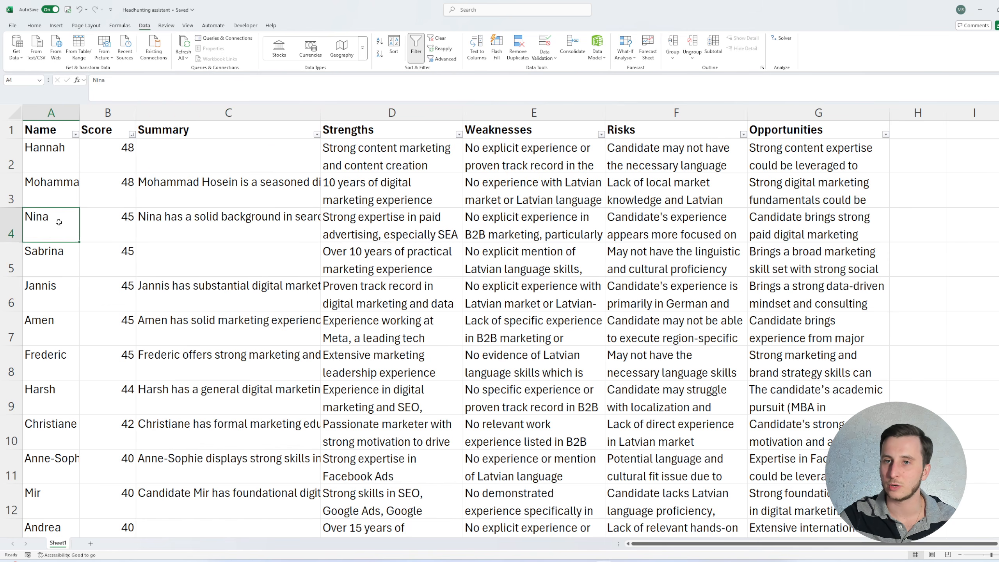
left_click(64, 265)
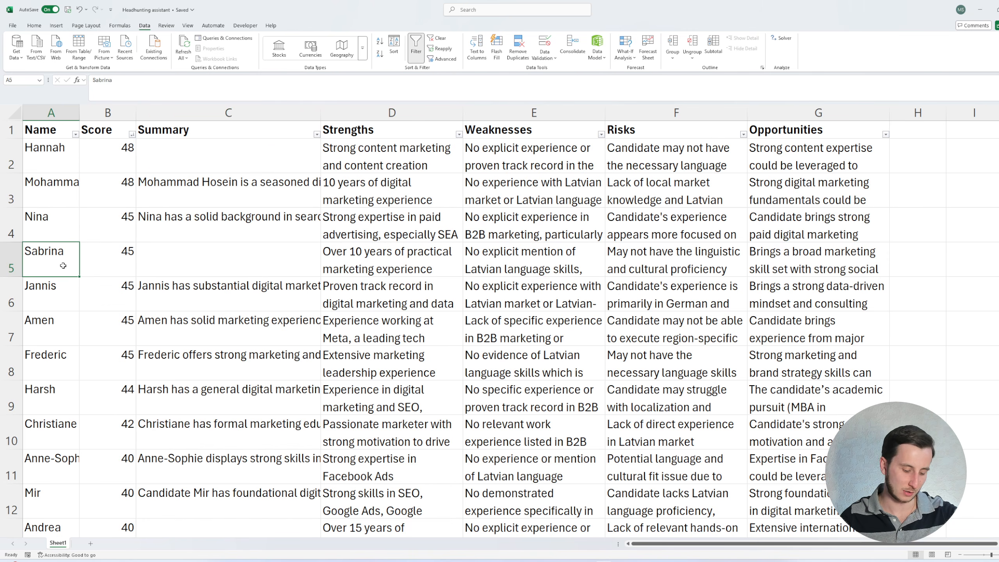
left_click(100, 157)
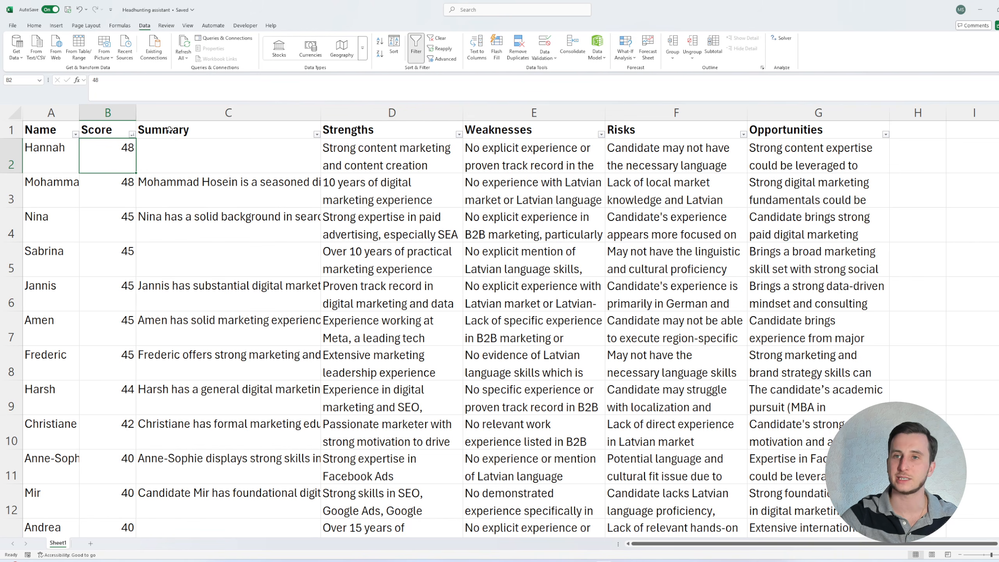
left_click(12, 155)
left_click(82, 156)
left_click(63, 156)
left_click(123, 156)
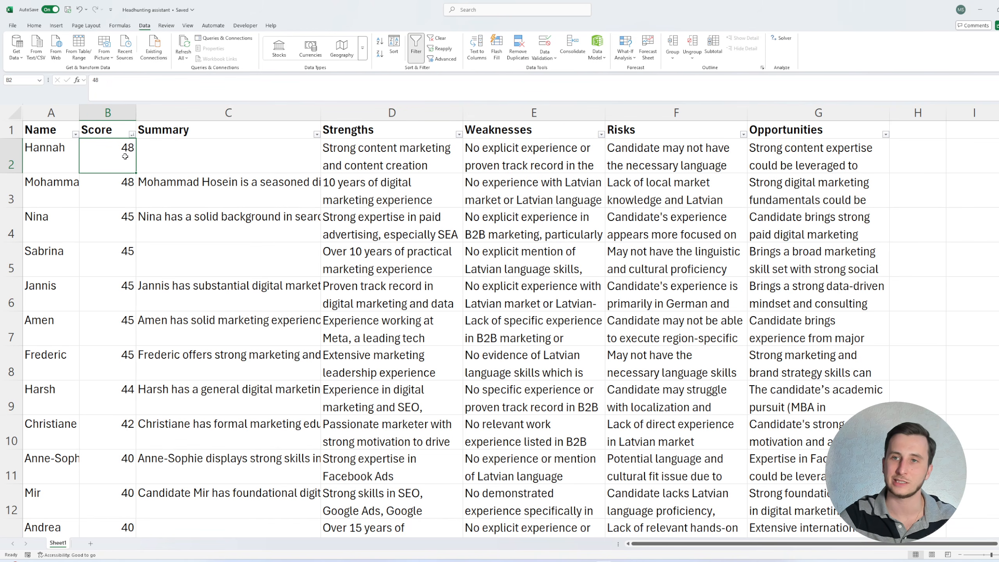
left_click(41, 160)
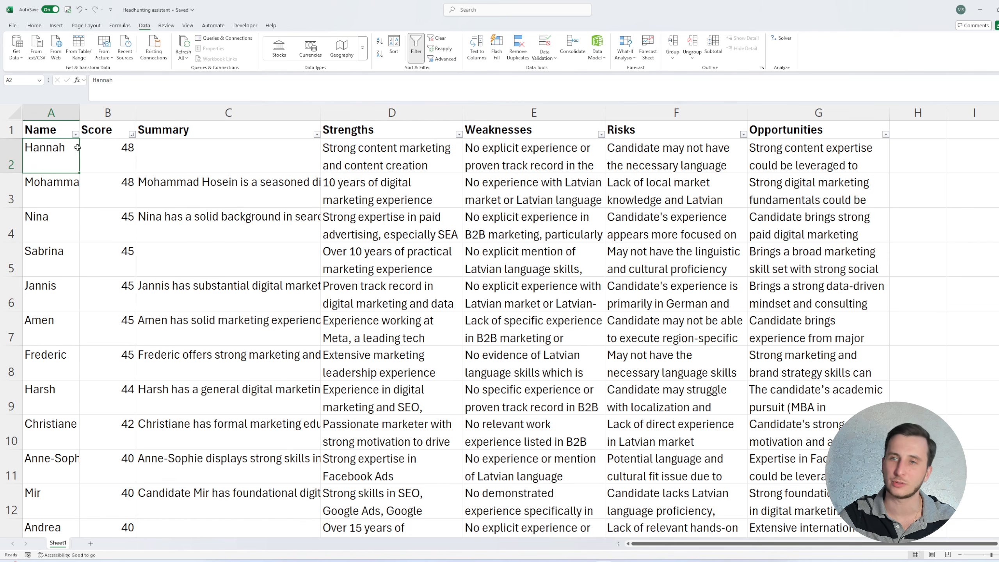
left_click(870, 149)
left_click(919, 152)
left_click(54, 169)
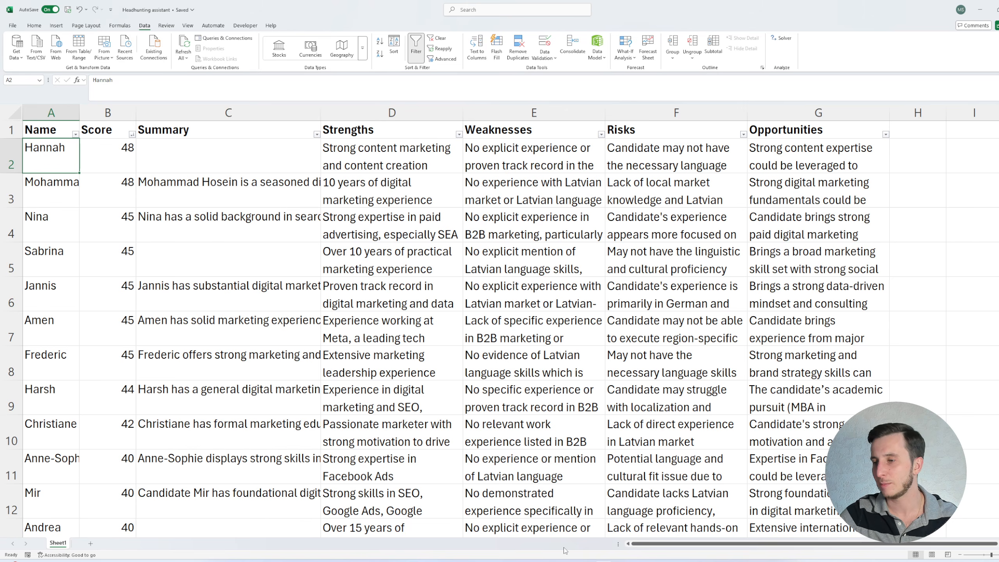
- In the n8n workflow, add a LinkedIn_URL: line mapped to the url field at the end of AI Agent1's prompt
left_click(568, 560)
left_click(511, 552)
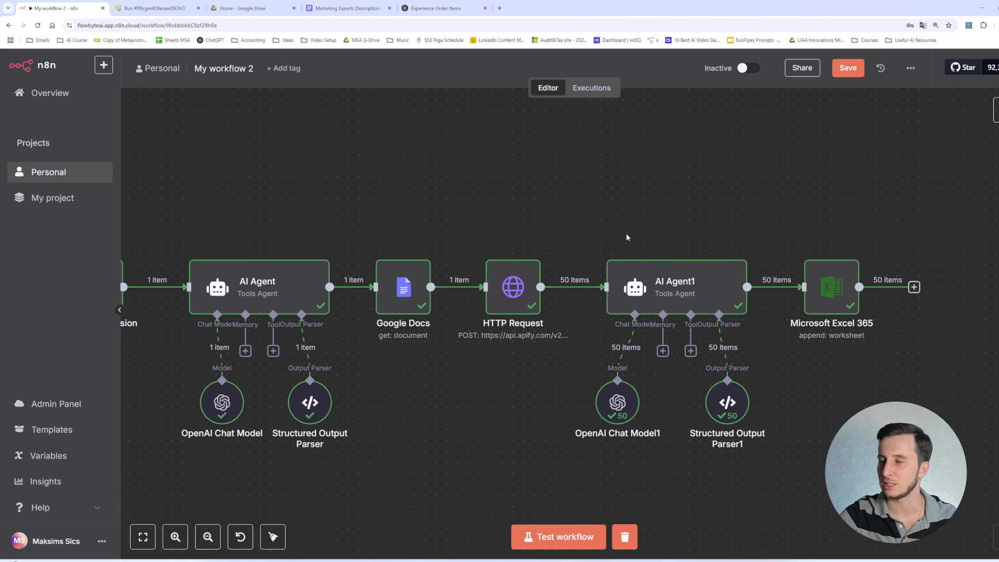
double_click(668, 289)
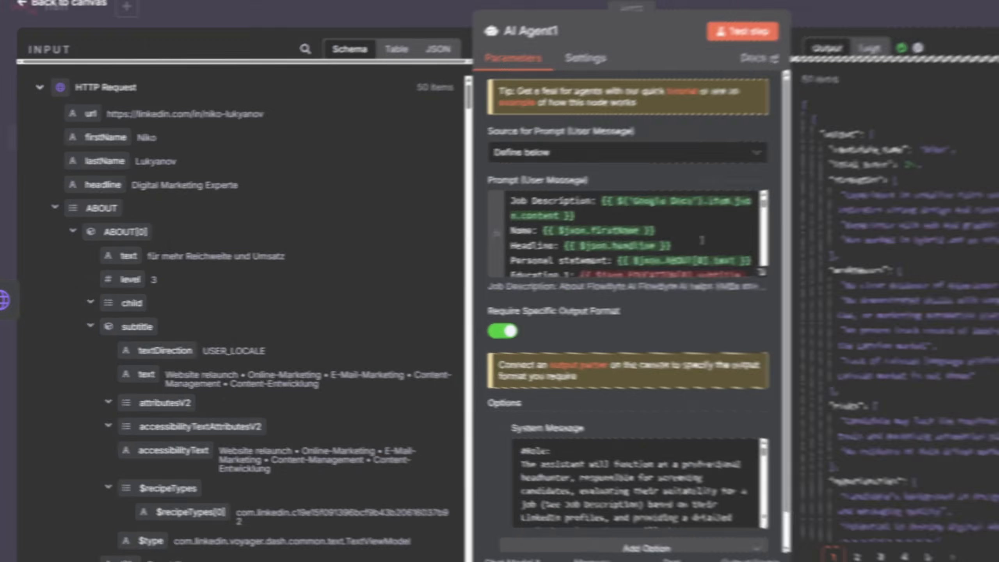
left_click(700, 244)
scroll(753, 240, "down", 4)
scroll(752, 240, "down", 5)
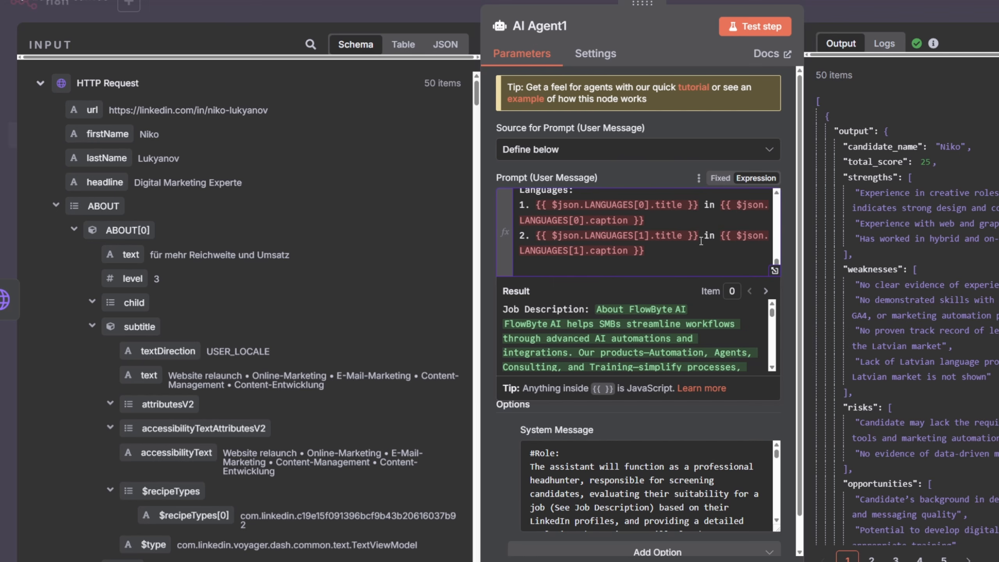
key("Return")
key("Return")
type("LinkedIn_URL:")
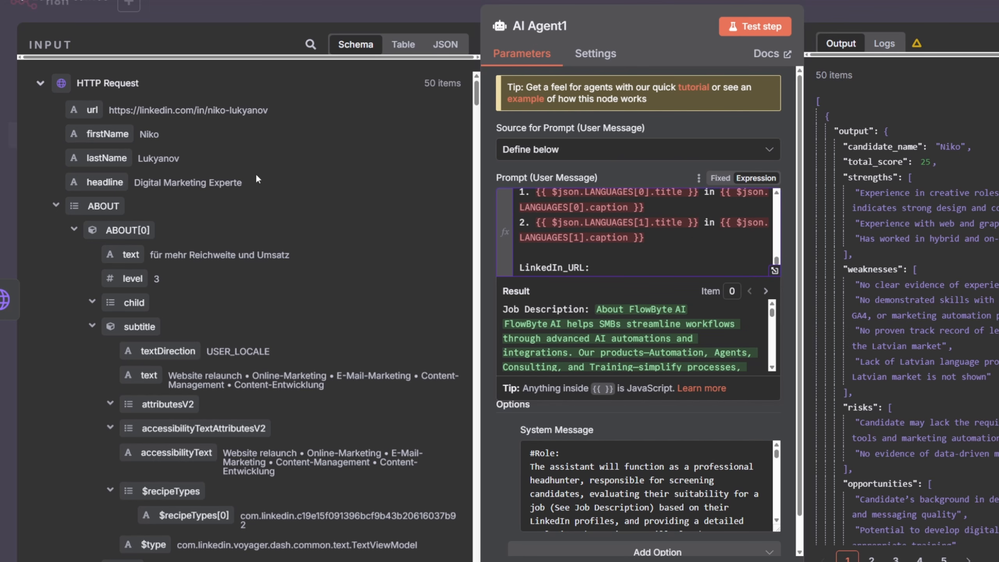
left_click_drag(90, 109, 594, 276)
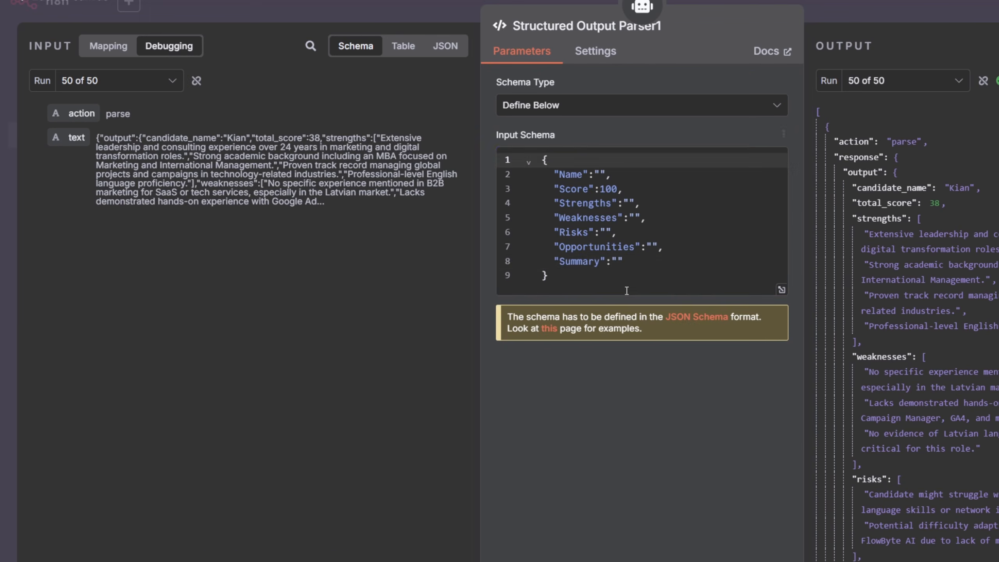
- Add a "LinkedIn_Url":"" field after Summary in Structured Output Parser1's input schema
left_click(633, 262)
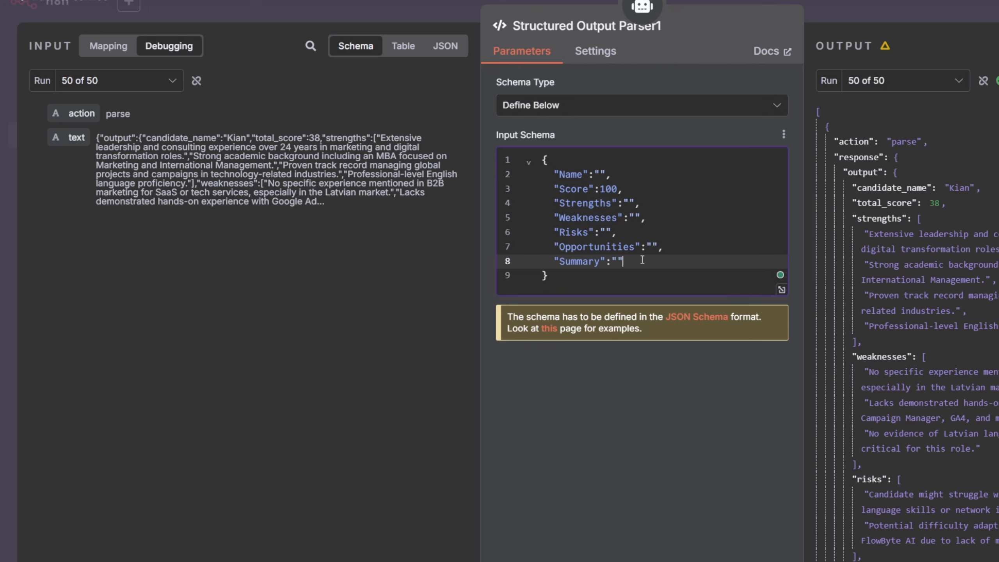
type(",")
key("Return")
type("\"Li")
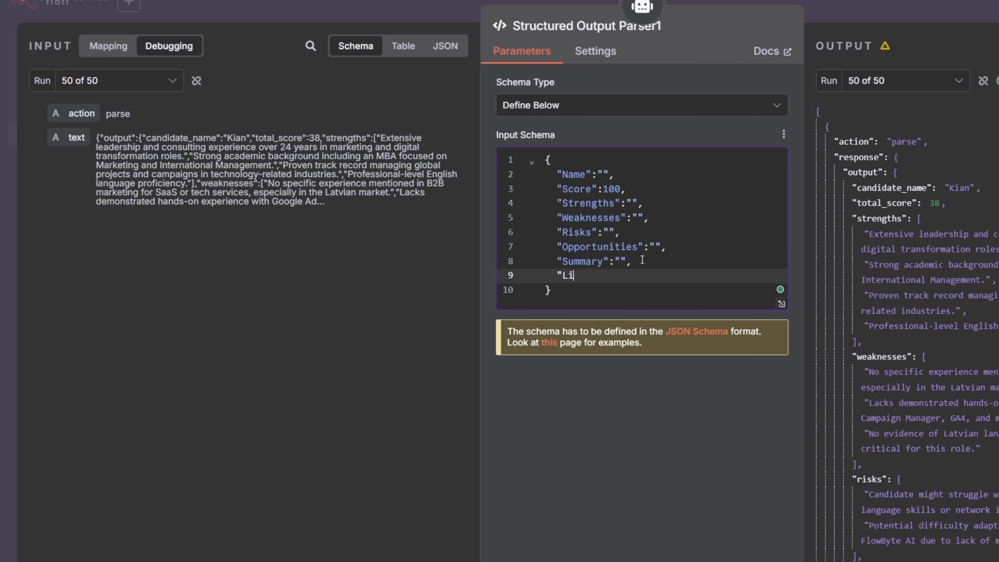
type("nkedIn_Url\":\"")
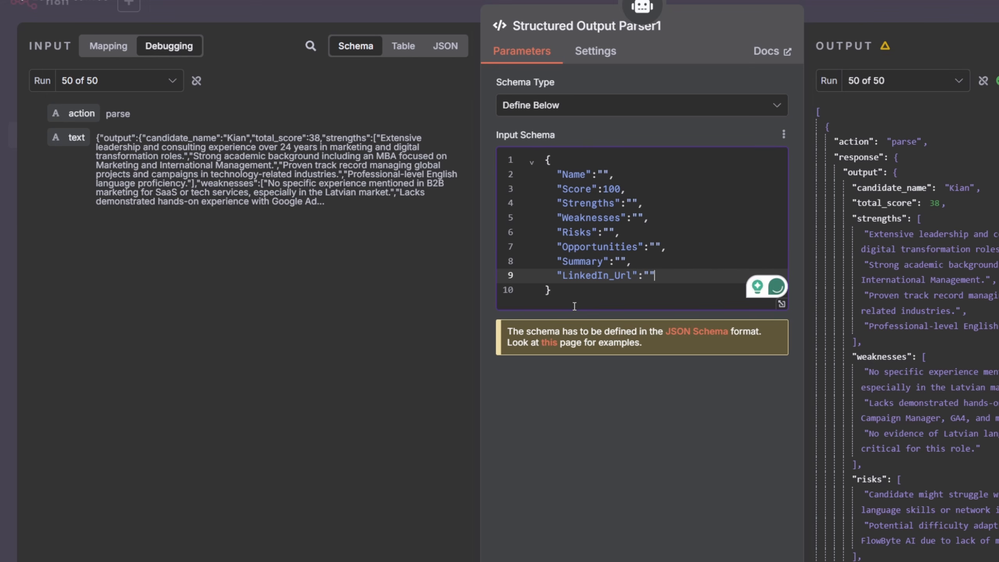
left_click_drag(664, 279, 557, 265)
left_click(553, 275)
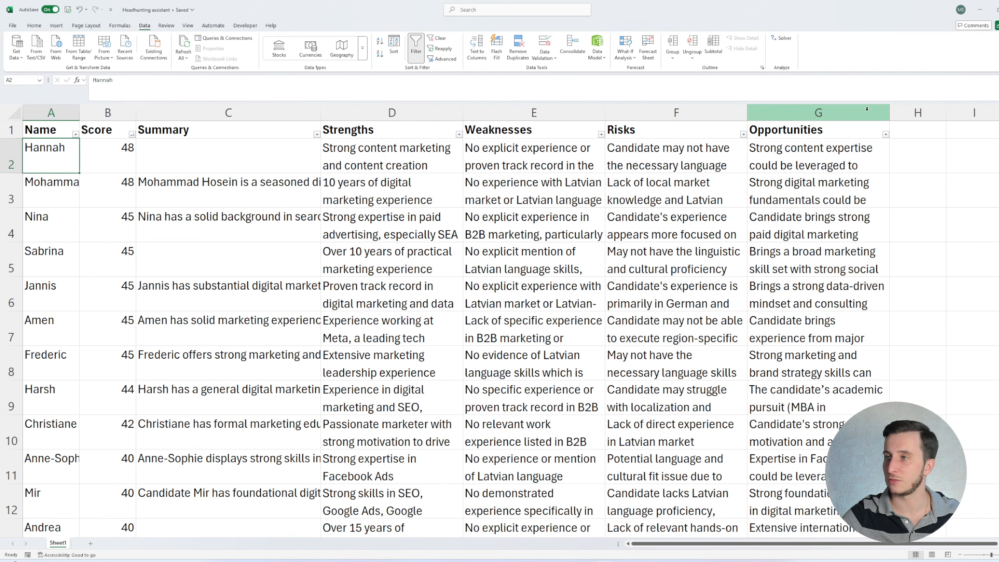
left_click(919, 131)
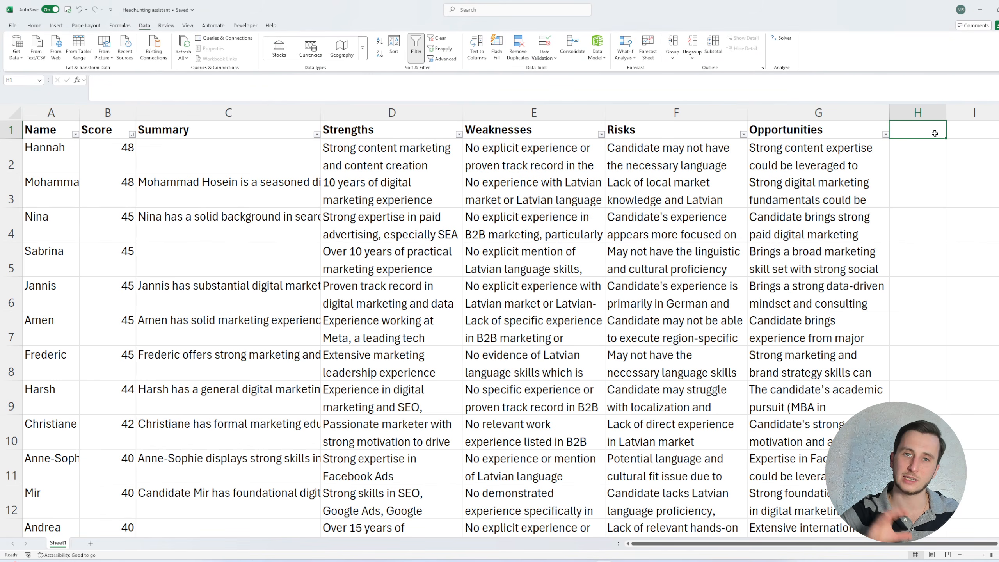